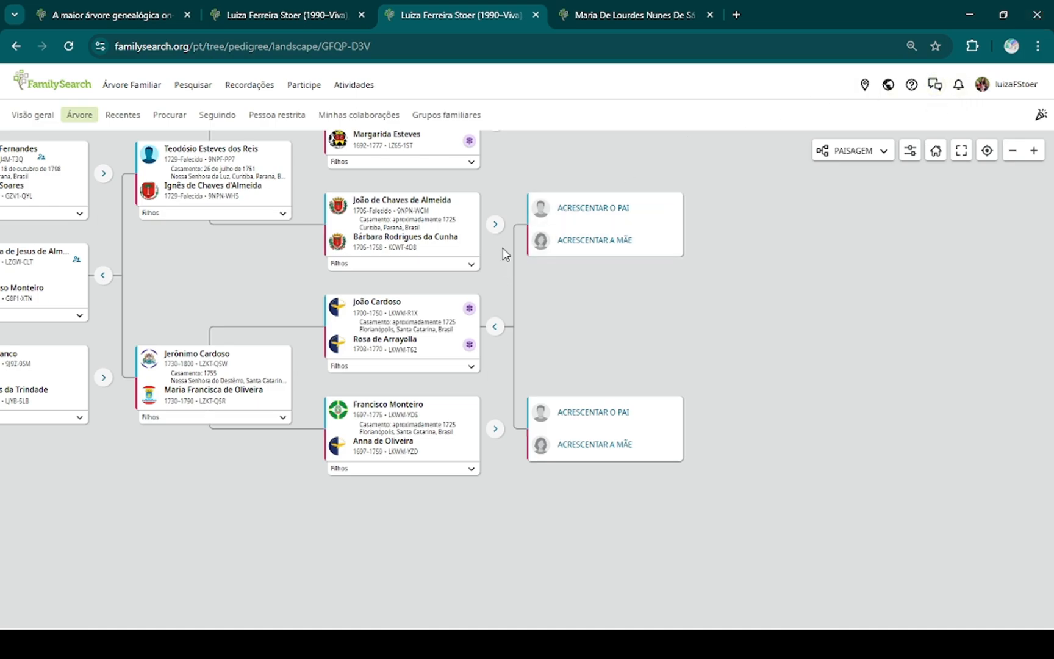
# - Switch to the open relationship chart and examine the most recent generations in both lines of descent
pyautogui.click(605, 22)
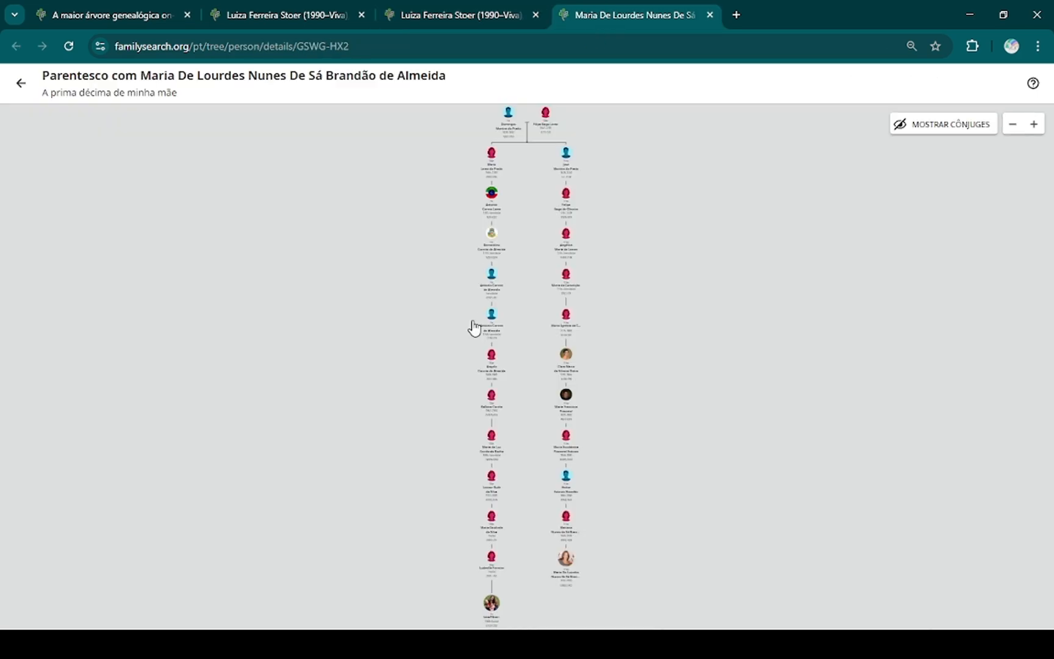
pyautogui.scroll(-3, 681, 410)
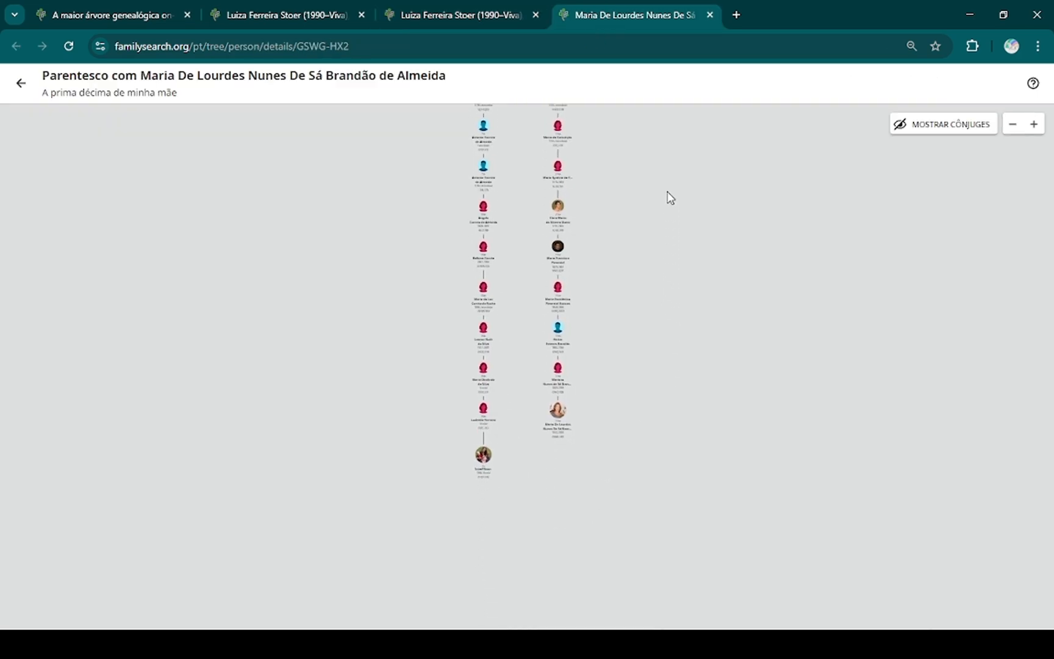
pyautogui.click(1034, 125)
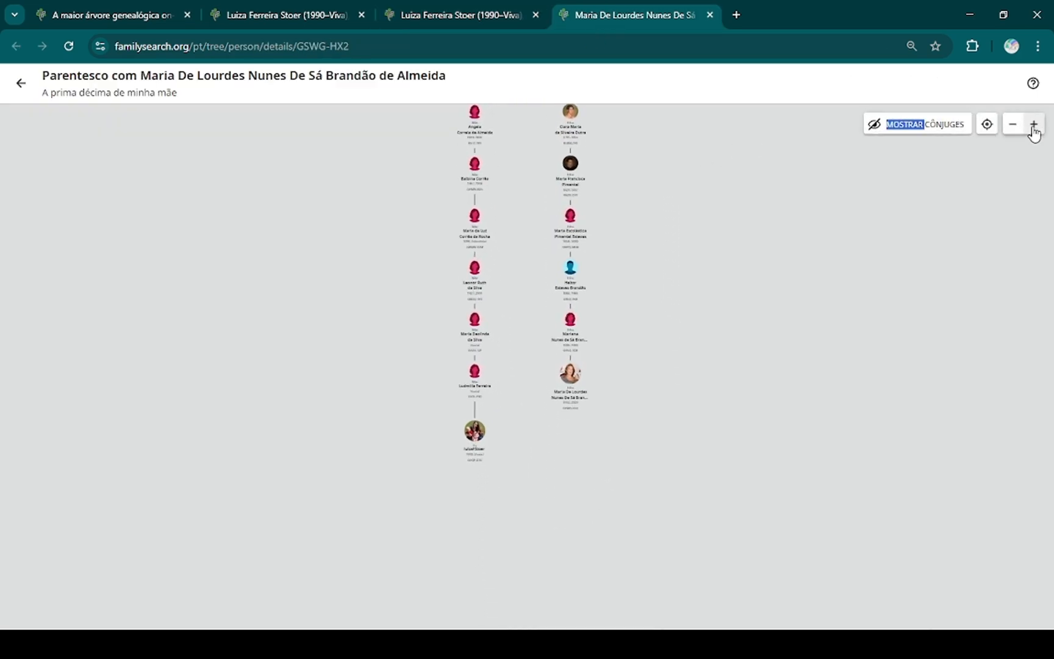
pyautogui.click(1034, 125)
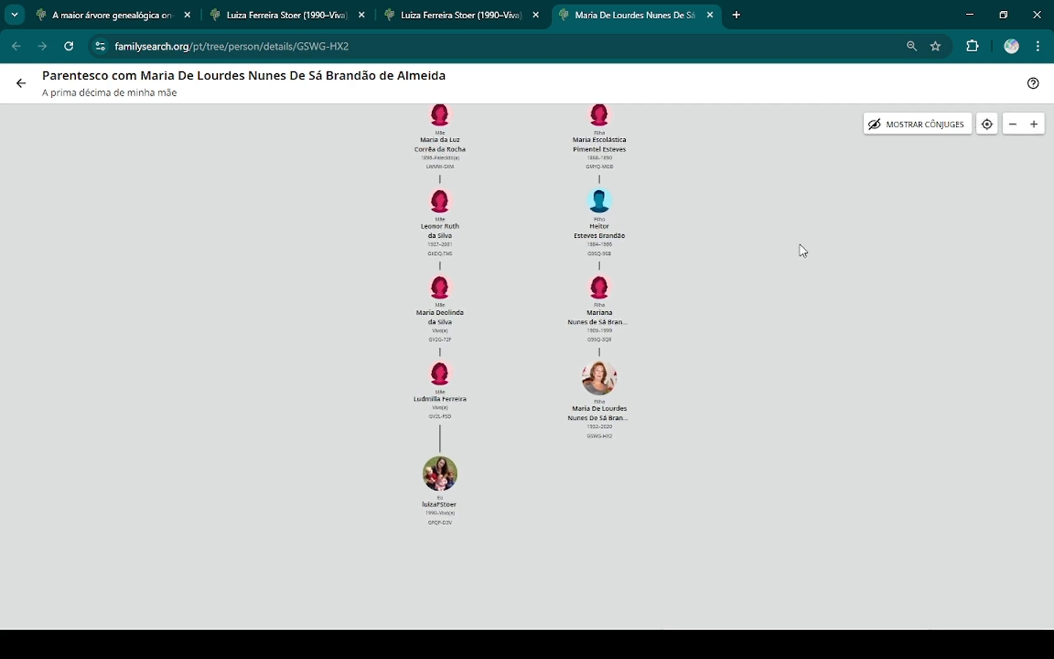
pyautogui.click(1012, 126)
pyautogui.doubleClick(1012, 127)
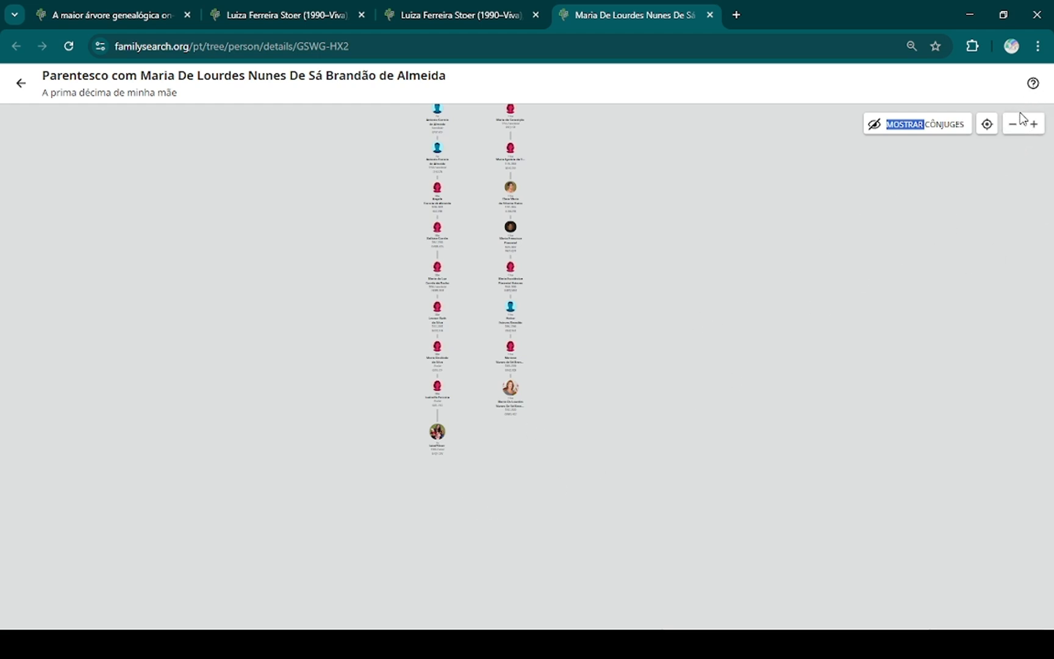
# - Enlarge the relationship chart around the common ancestor couple and their two children
pyautogui.scroll(4, 638, 254)
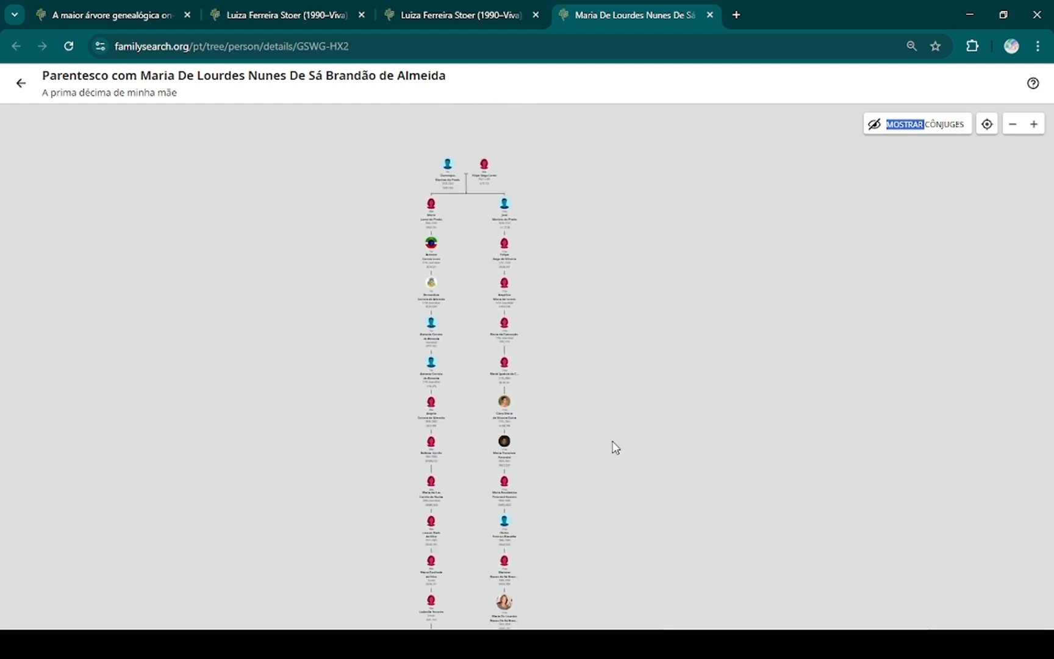
pyautogui.moveTo(612, 442); pyautogui.dragTo(607, 497)
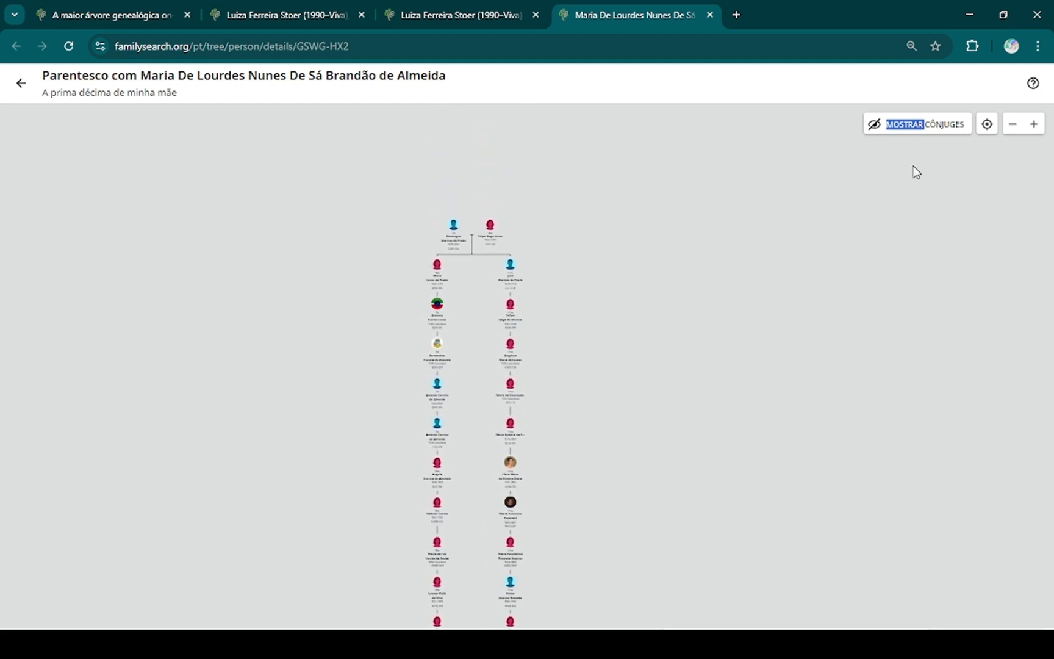
pyautogui.click(1034, 126)
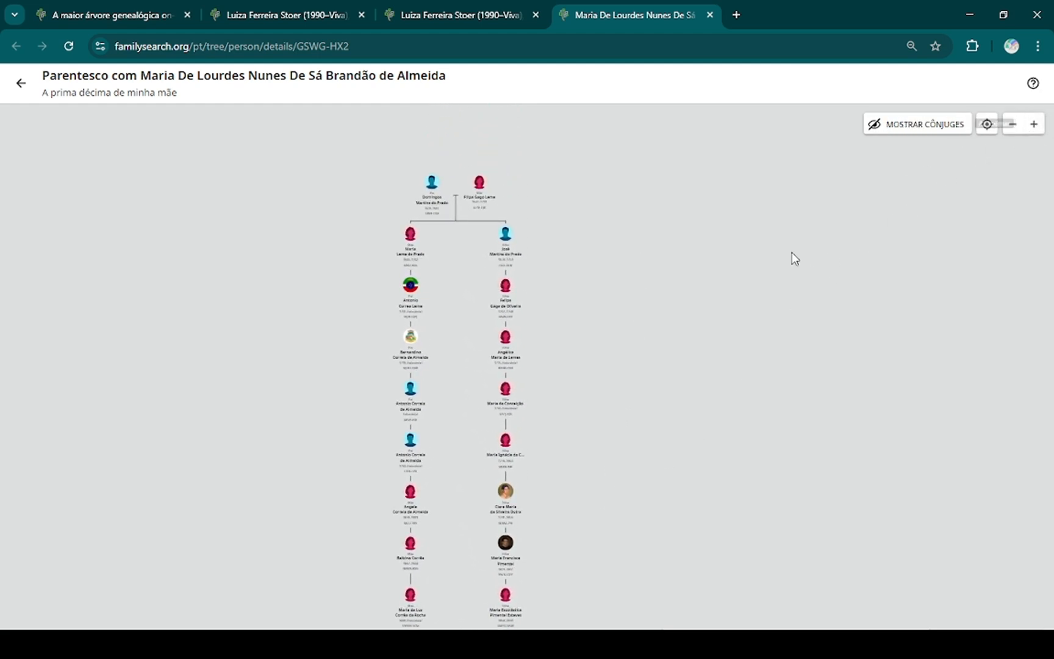
pyautogui.click(1035, 126)
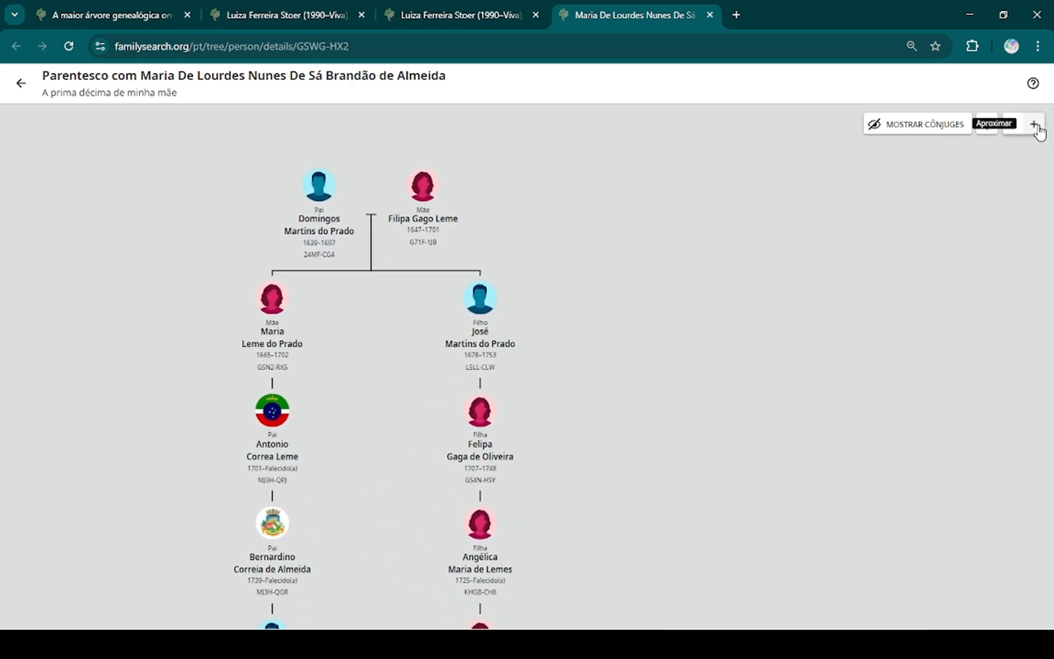
pyautogui.moveTo(756, 261); pyautogui.dragTo(962, 264)
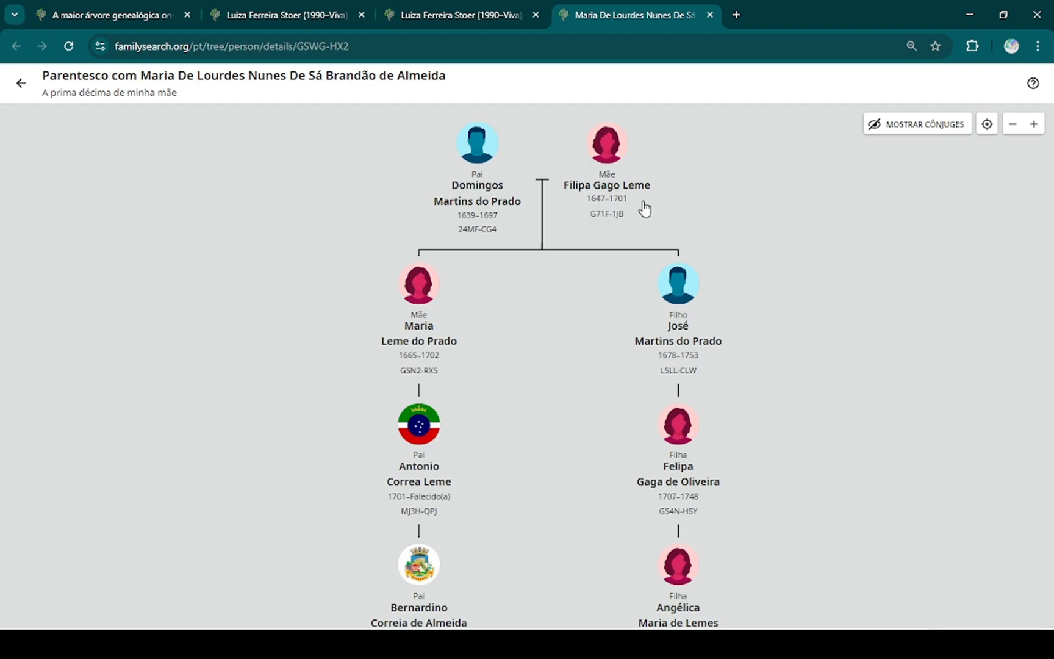
# - Trace both lines of descent from the common ancestor couple down to the 19th-century generations
pyautogui.moveTo(571, 338); pyautogui.dragTo(511, 487)
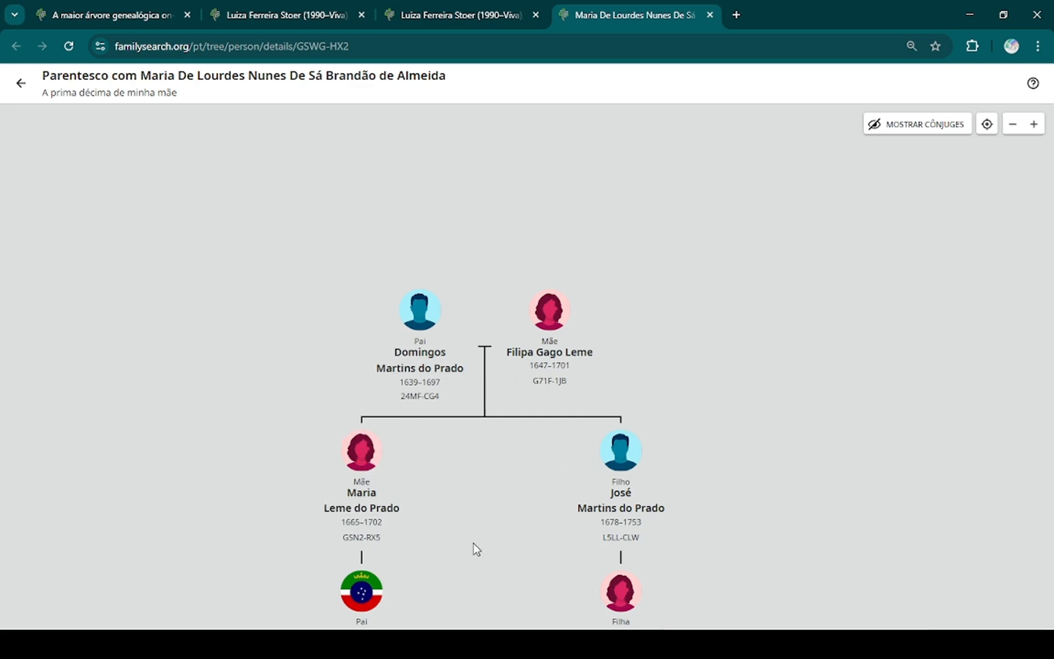
pyautogui.moveTo(472, 548); pyautogui.dragTo(518, 311)
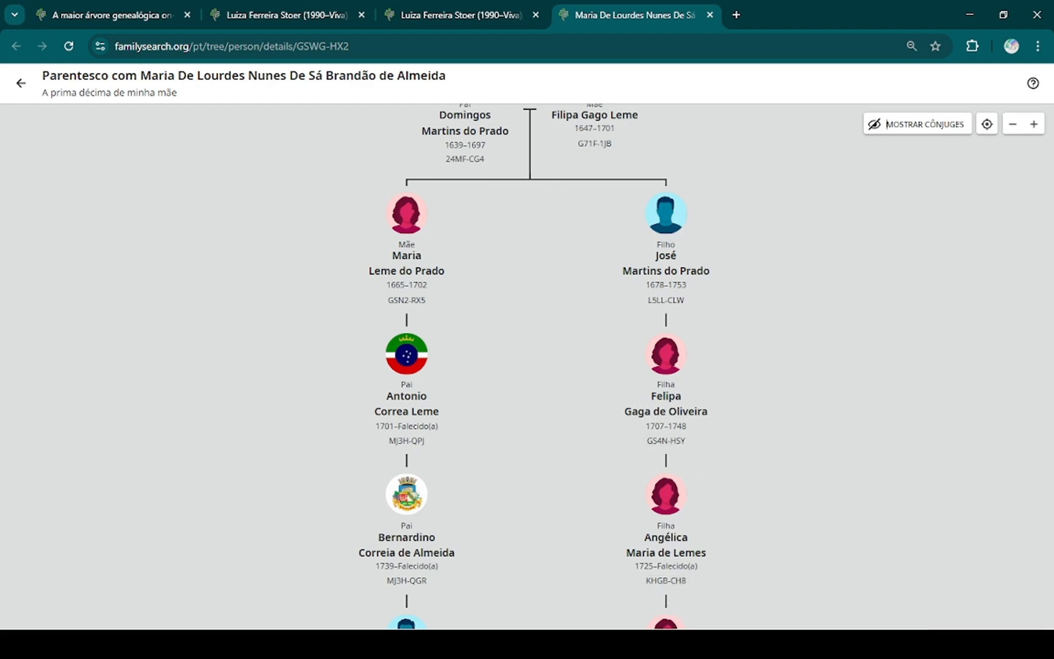
pyautogui.moveTo(591, 303); pyautogui.dragTo(408, 187)
pyautogui.moveTo(376, 460); pyautogui.dragTo(555, 273)
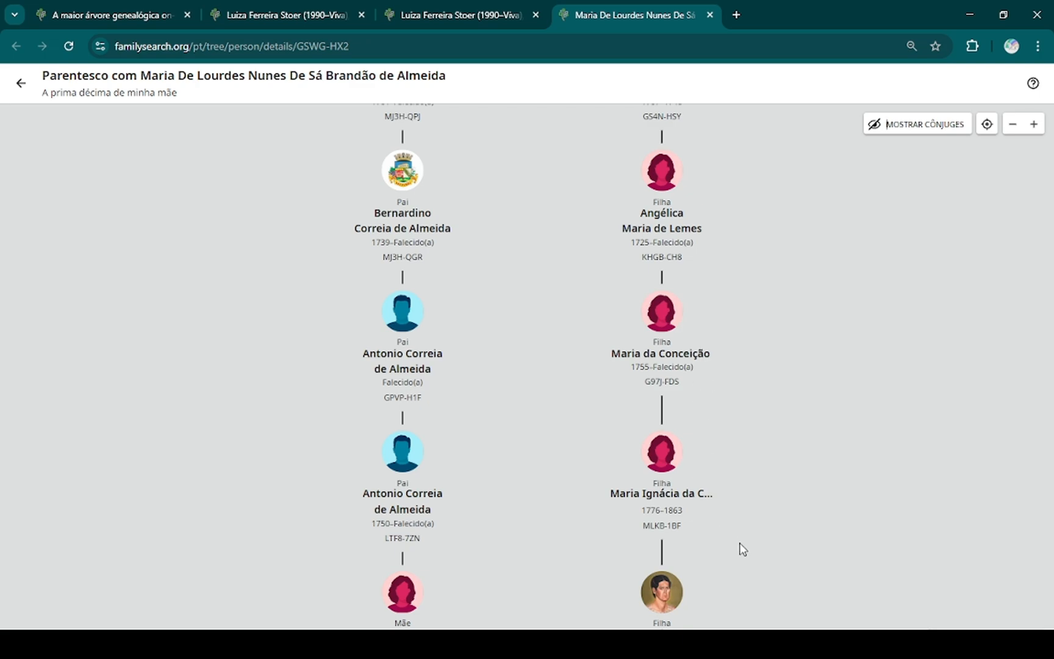
pyautogui.moveTo(741, 549); pyautogui.dragTo(727, 252)
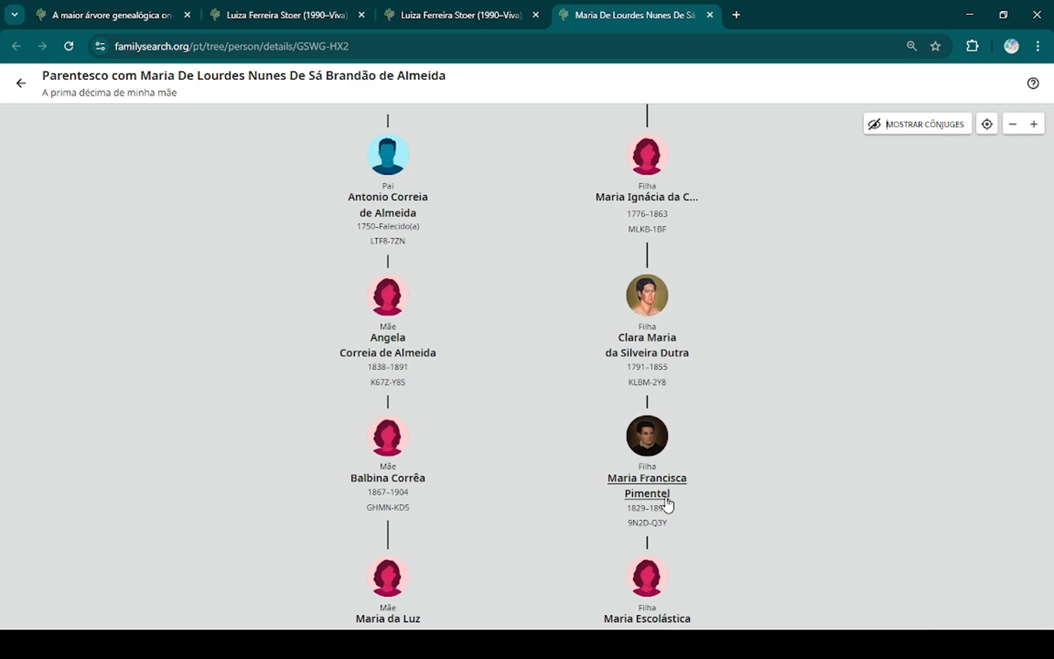
pyautogui.moveTo(559, 468); pyautogui.dragTo(474, 518)
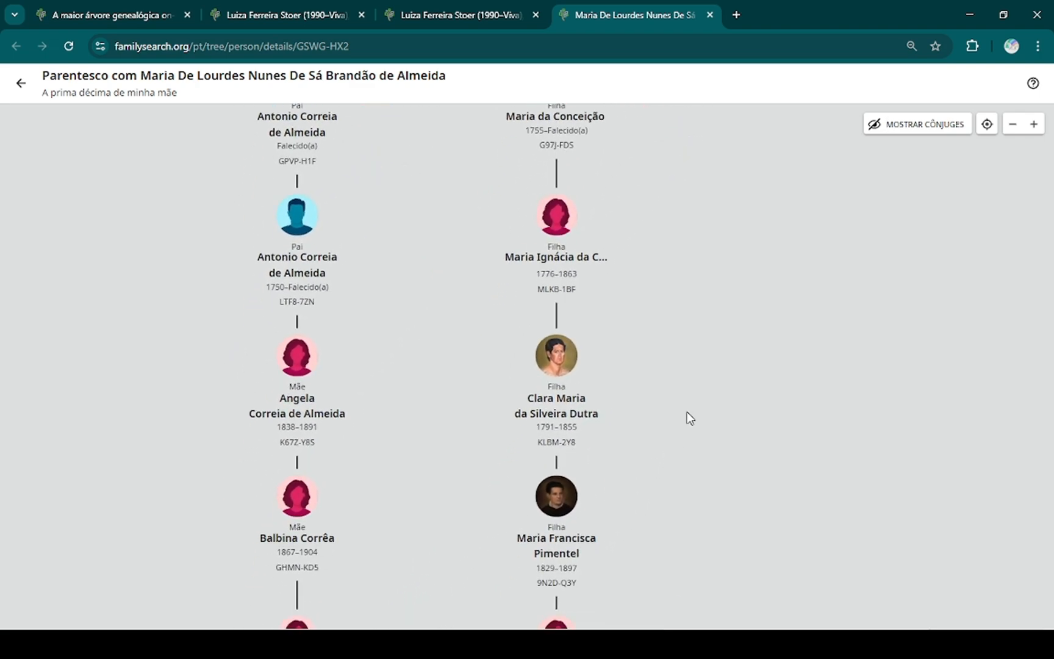
# - View the summary cards in the cousin's line for the fifth-generation woman, the ancestor couple's granddaughter, their son, and the common female ancestor
pyautogui.click(569, 271)
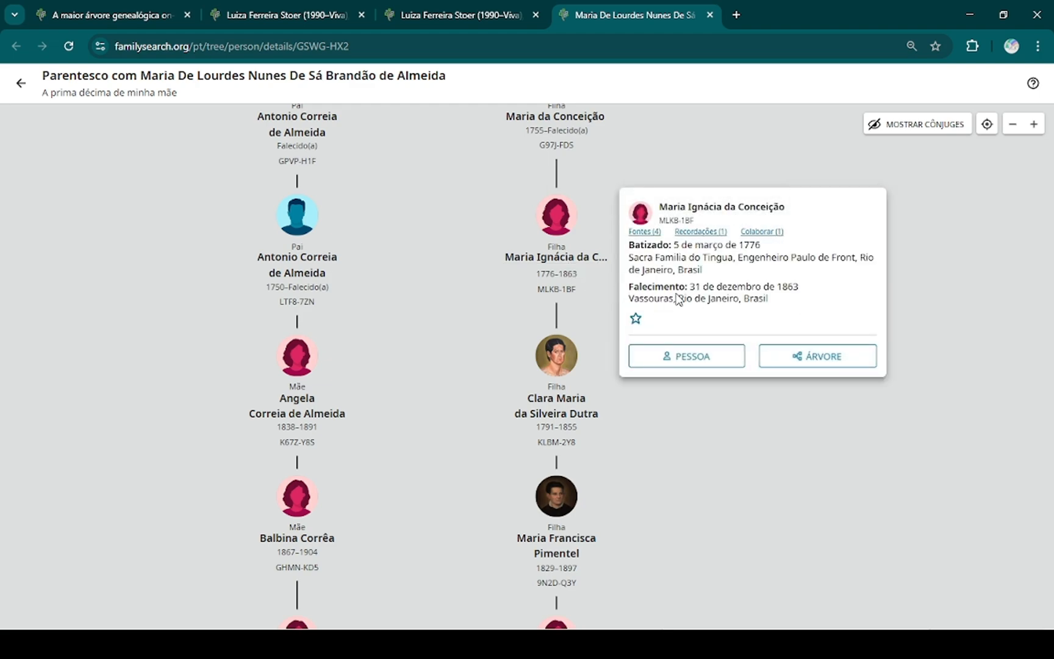
pyautogui.moveTo(468, 196); pyautogui.dragTo(481, 619)
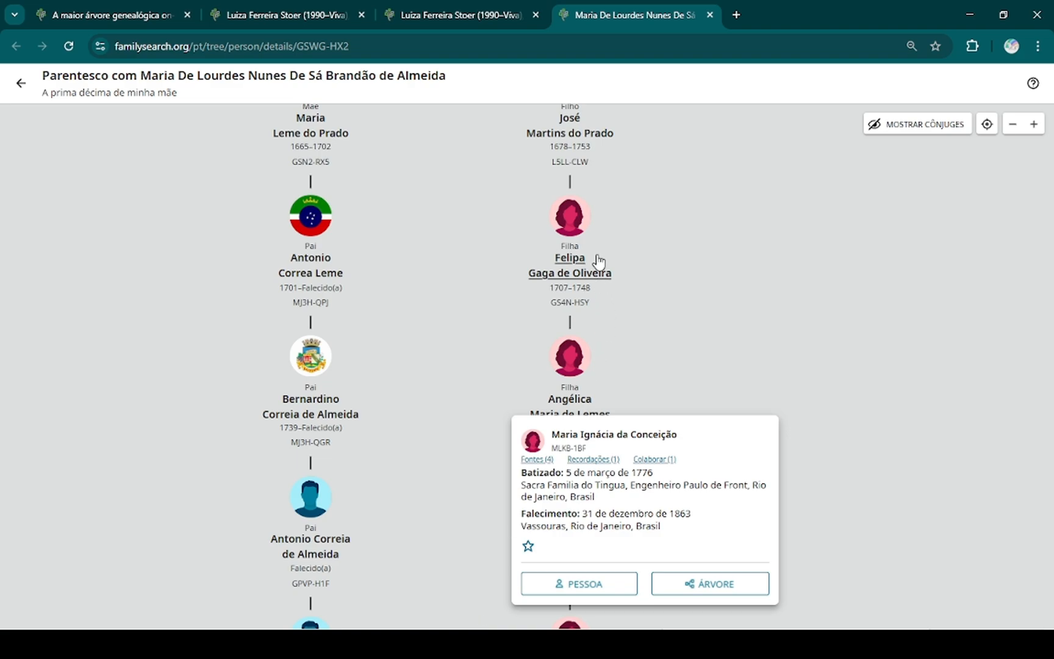
pyautogui.click(573, 260)
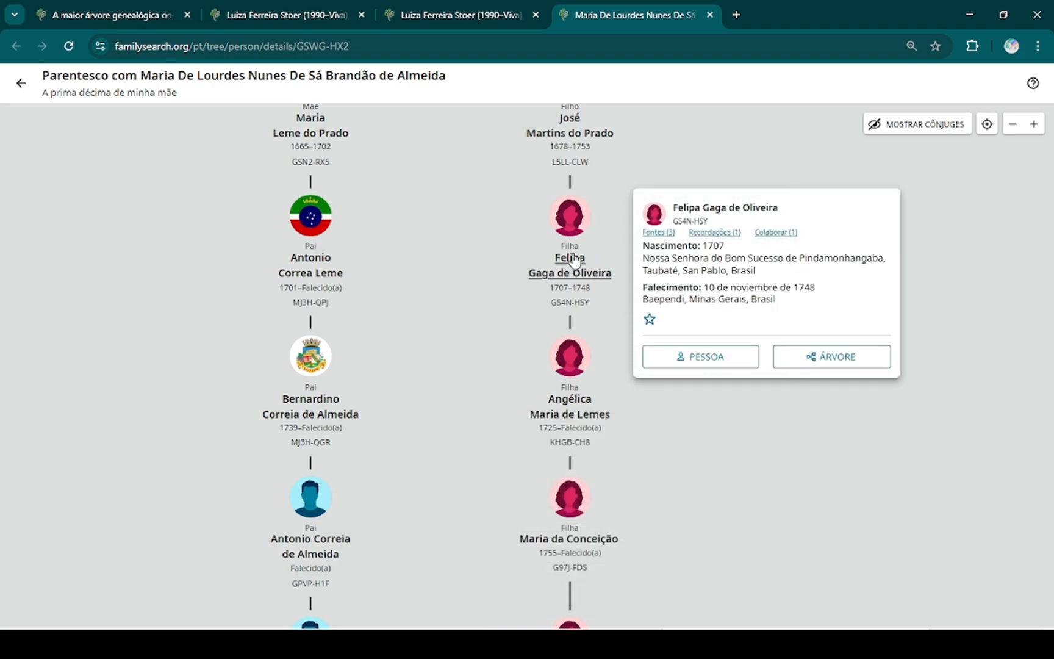
pyautogui.moveTo(496, 165); pyautogui.dragTo(496, 415)
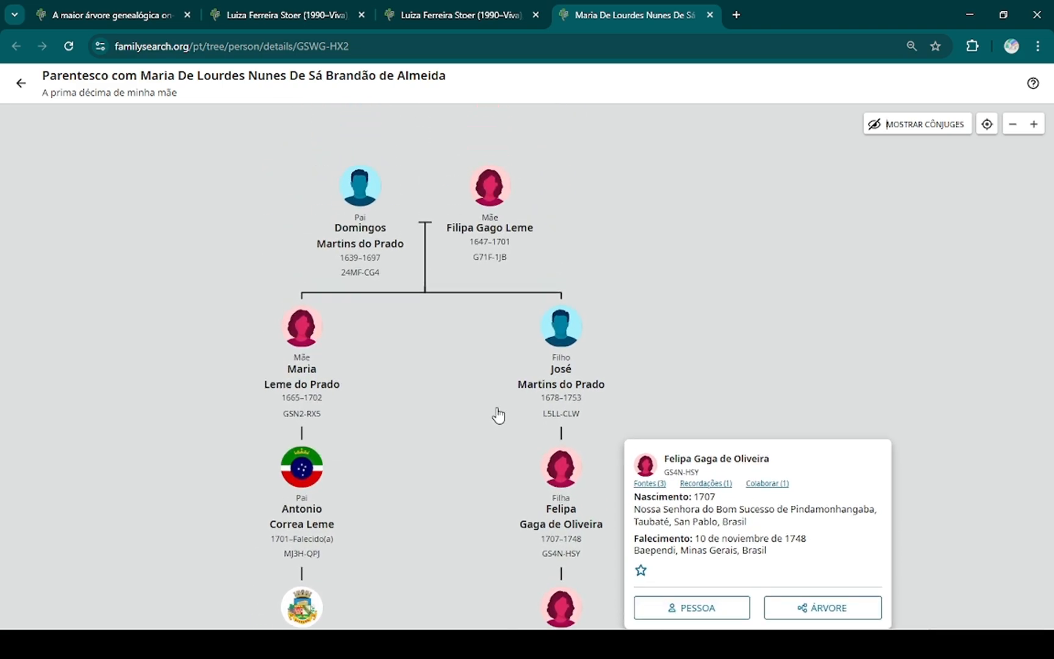
pyautogui.click(562, 385)
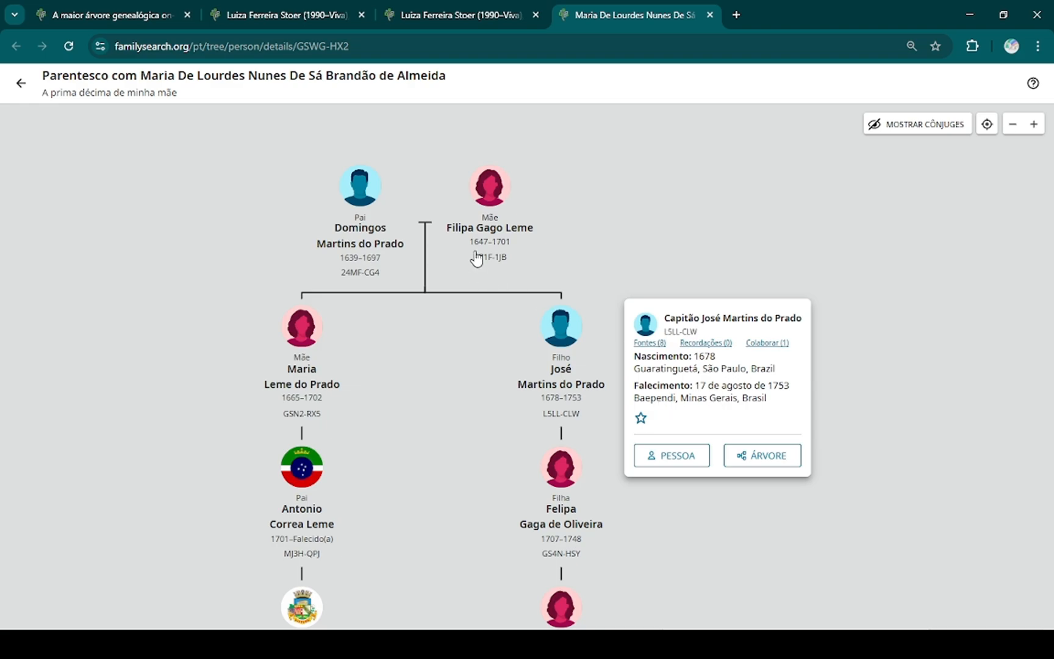
pyautogui.click(479, 228)
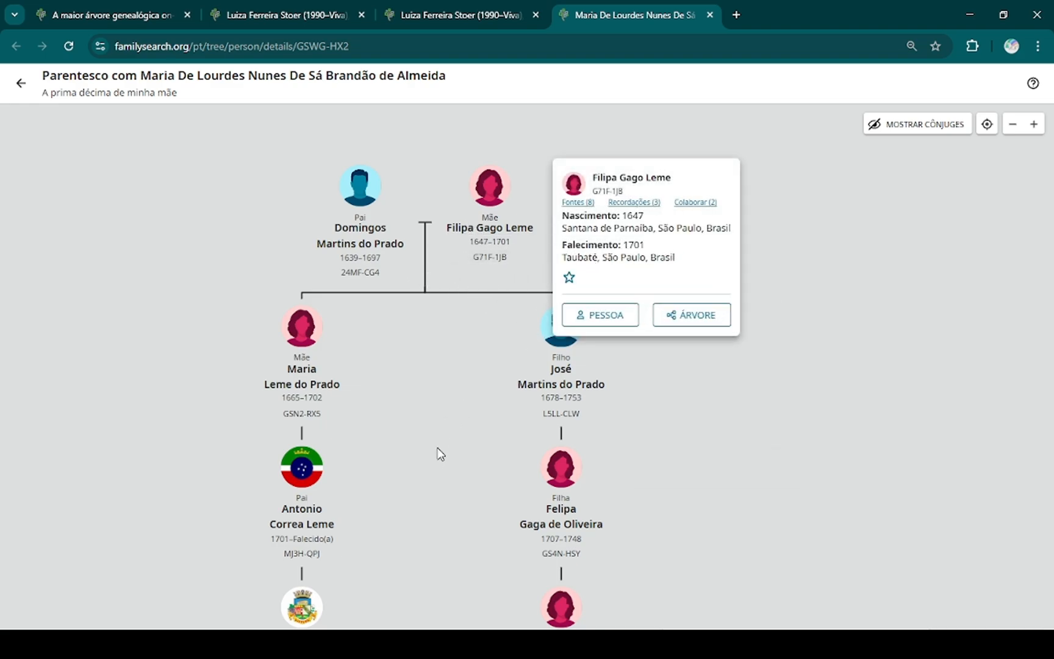
pyautogui.moveTo(436, 473); pyautogui.dragTo(398, 539)
pyautogui.click(404, 153)
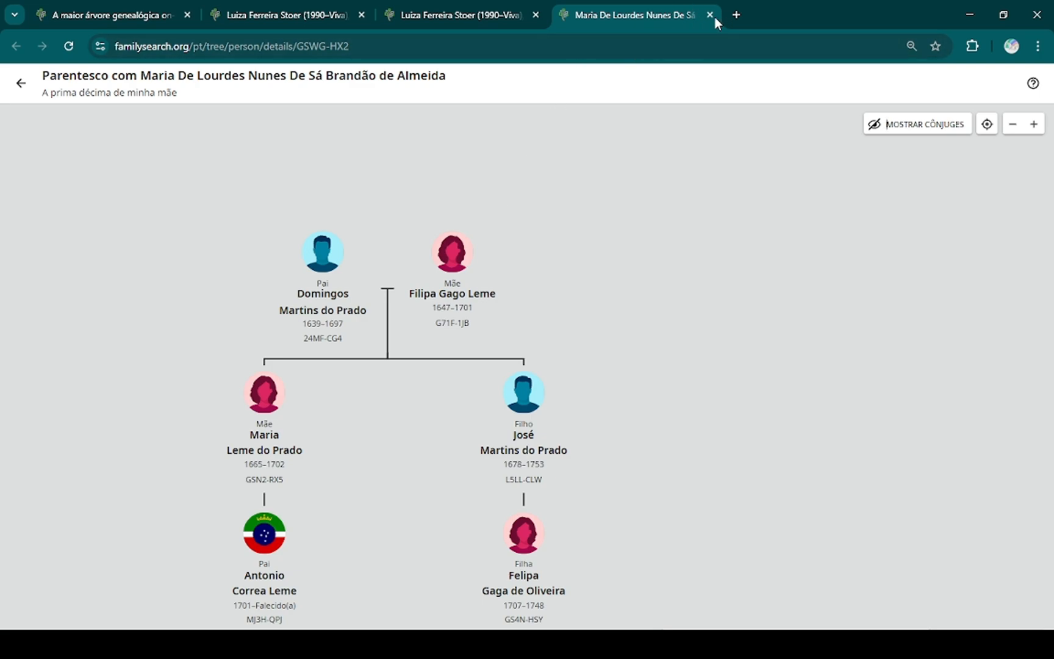
pyautogui.moveTo(590, 456); pyautogui.dragTo(574, 331)
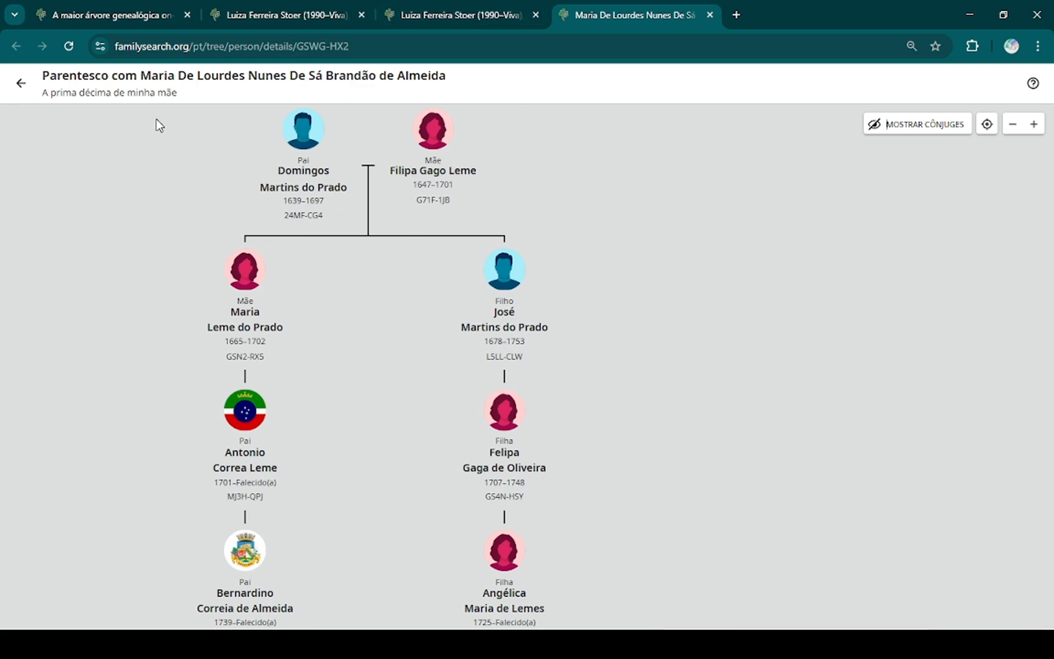
# - Open the cousin's family tree from her details page and expand the uppermost ancestral line twice
pyautogui.click(22, 87)
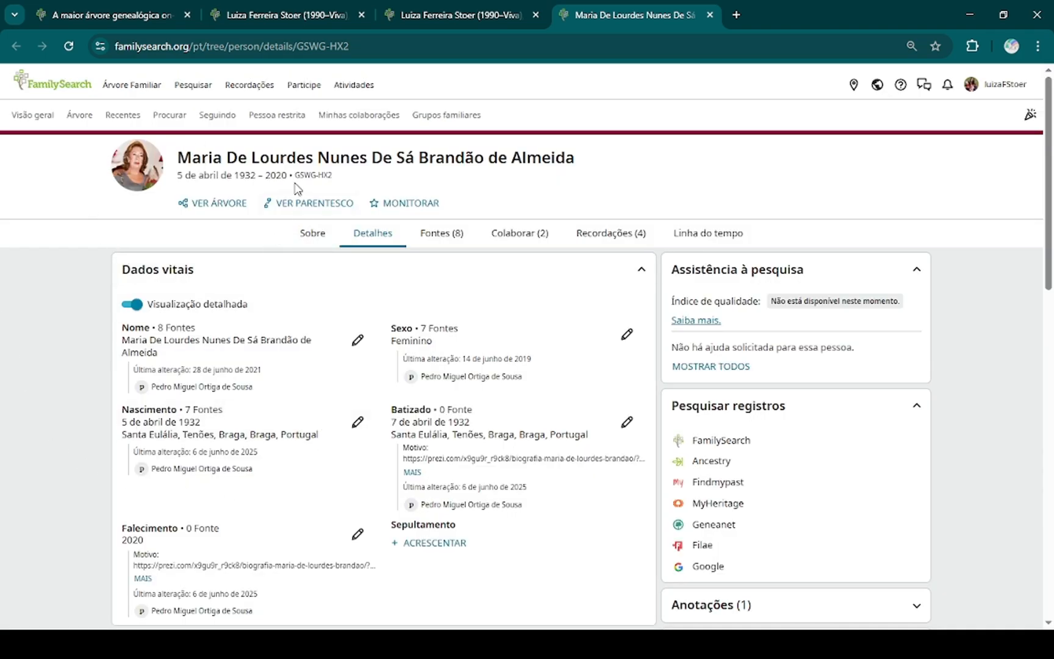
pyautogui.click(230, 209)
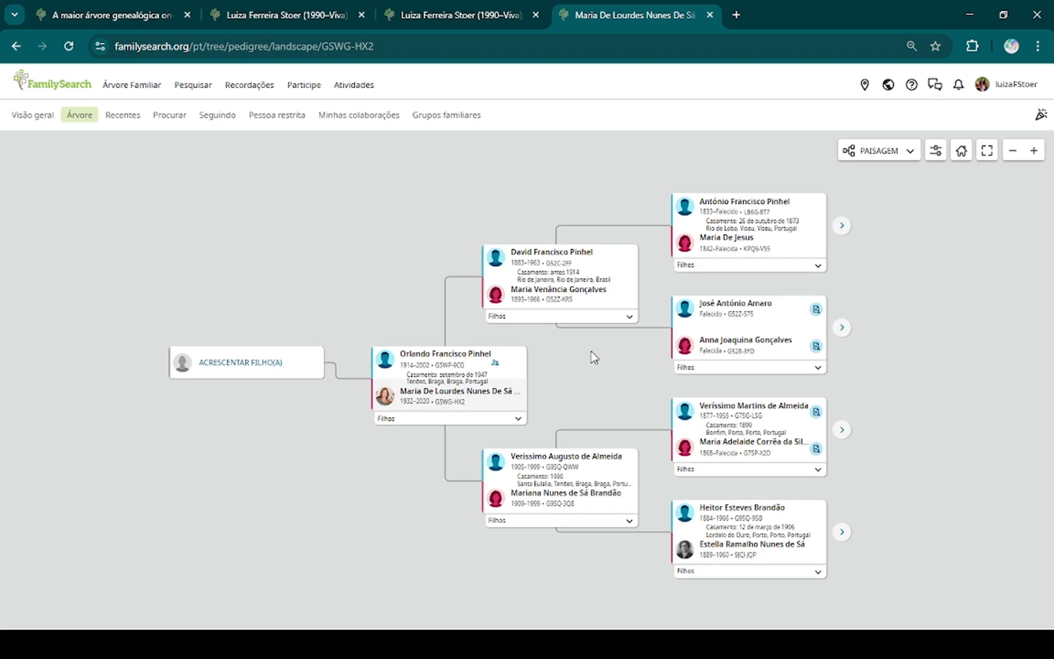
pyautogui.moveTo(591, 352); pyautogui.dragTo(250, 333)
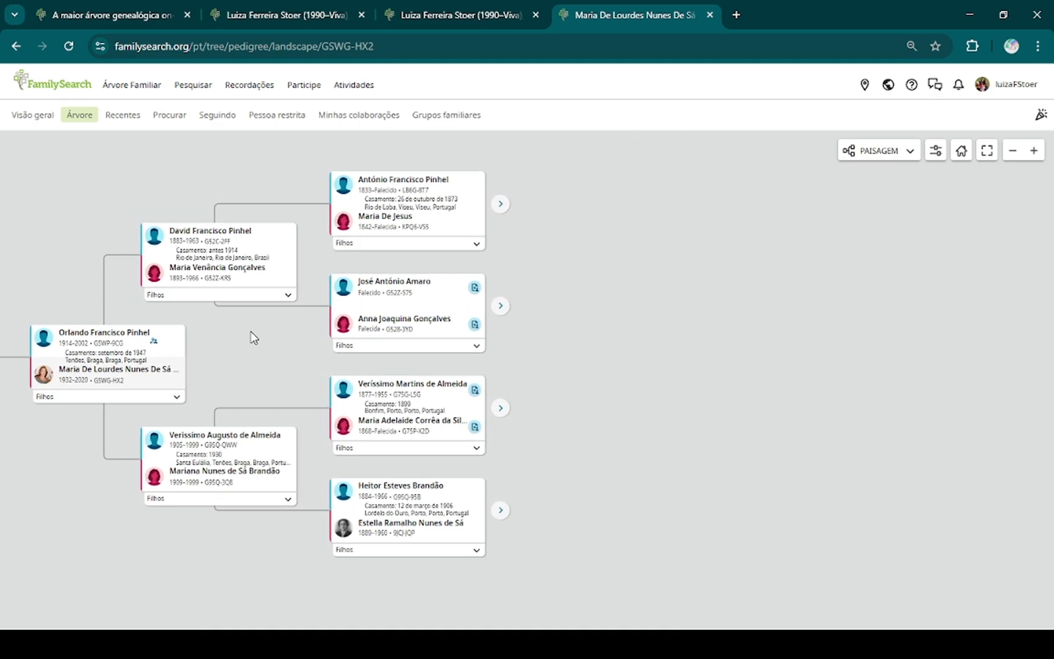
pyautogui.click(500, 204)
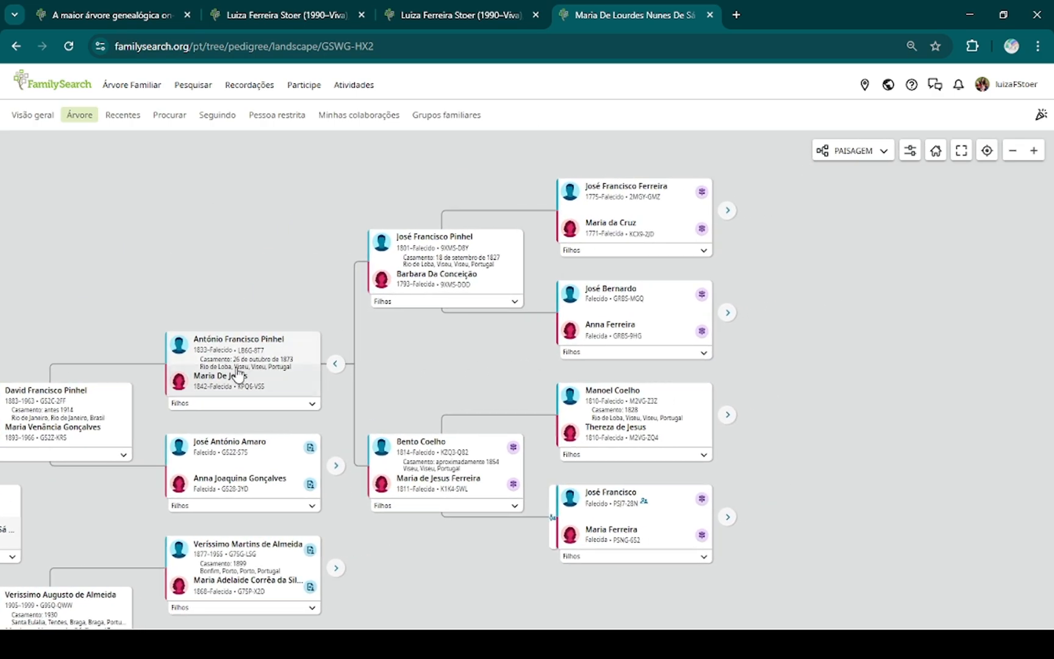
pyautogui.click(727, 211)
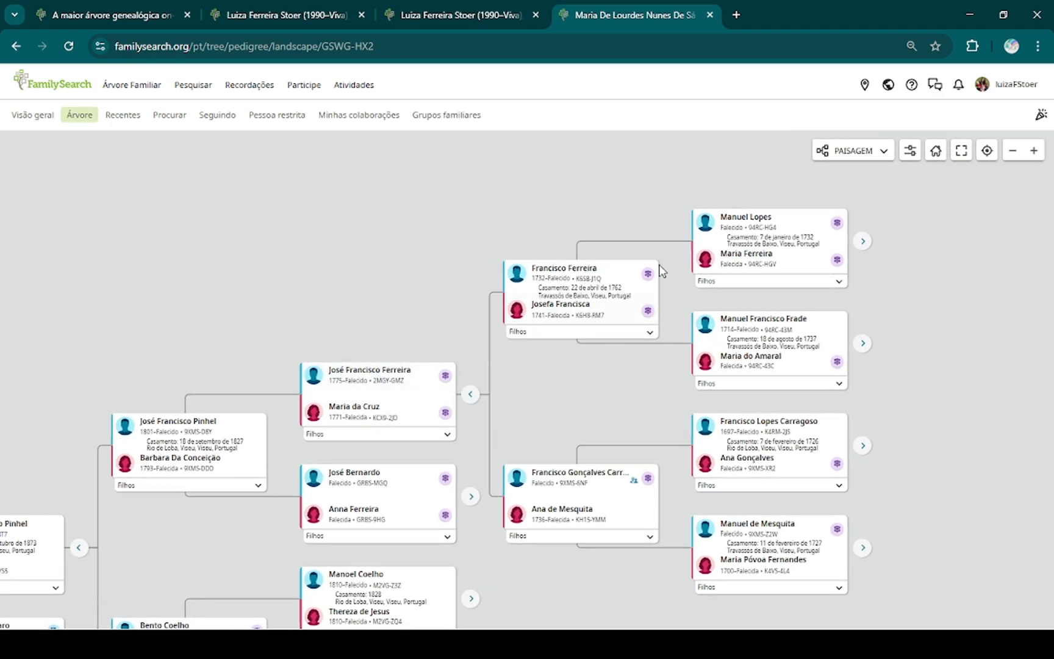
# - View the research suggestions for the husband in the uppermost couple, married in 1732, and the blank form for adding his father, without saving
pyautogui.click(836, 226)
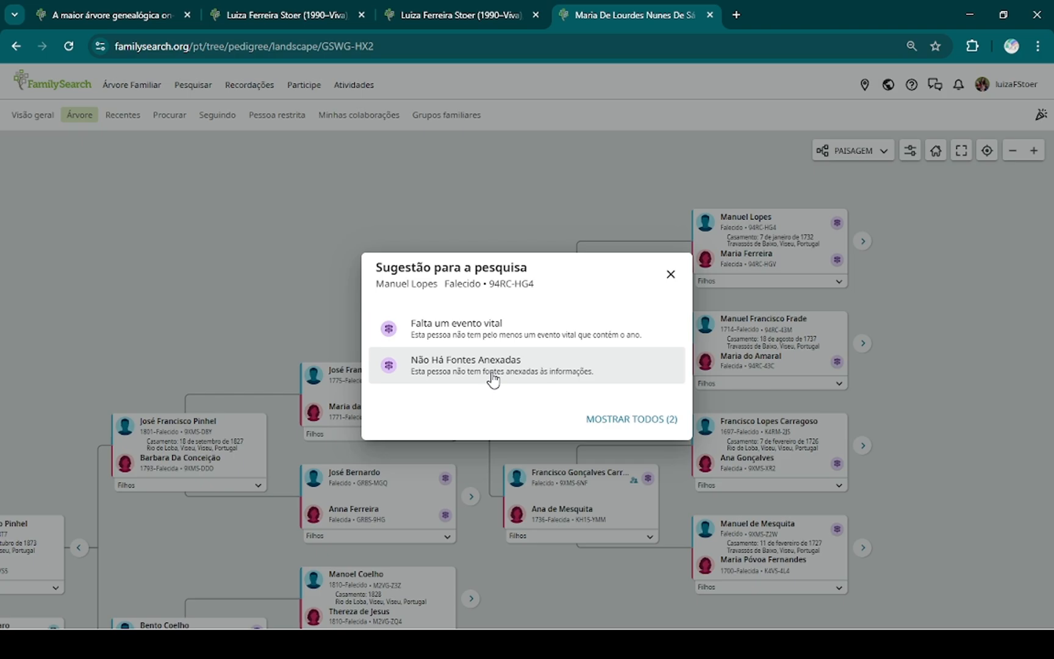
pyautogui.click(671, 274)
pyautogui.moveTo(953, 281); pyautogui.dragTo(402, 383)
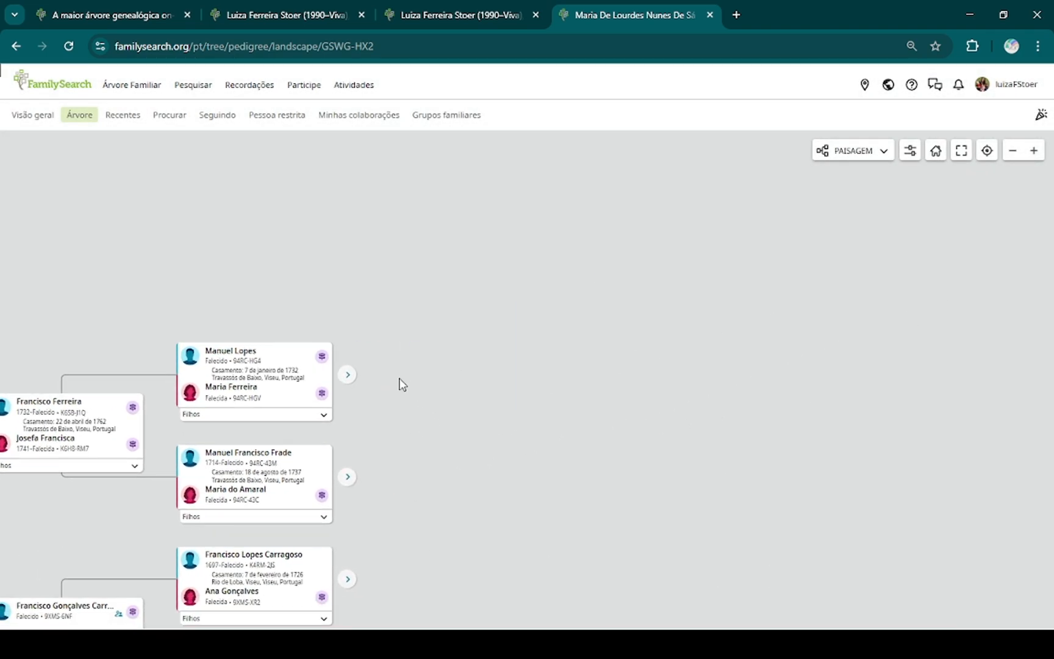
pyautogui.click(343, 376)
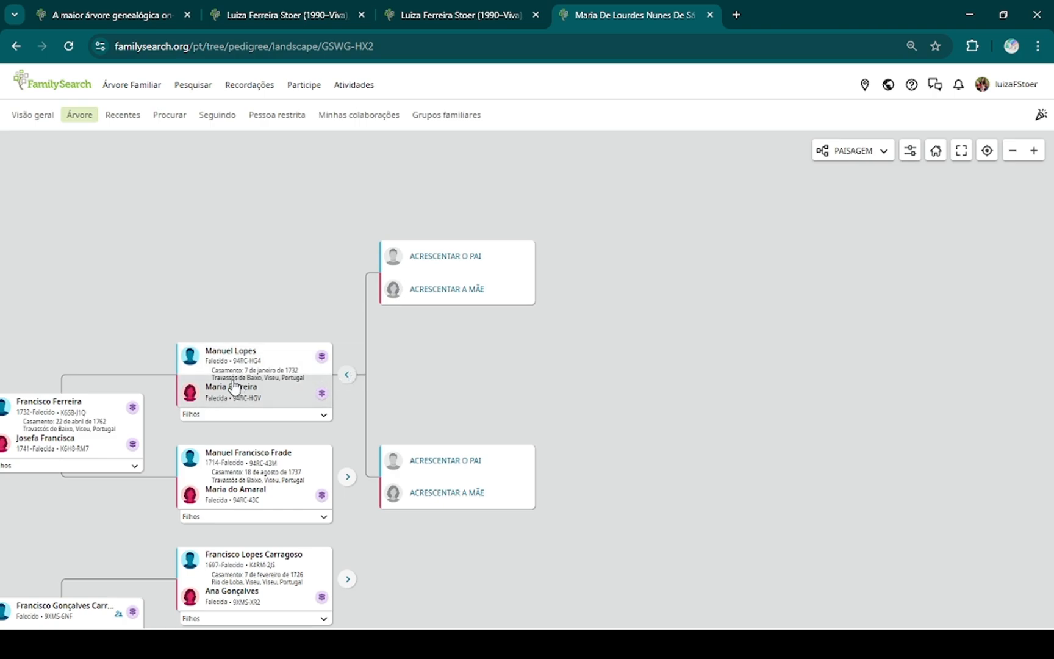
pyautogui.click(445, 260)
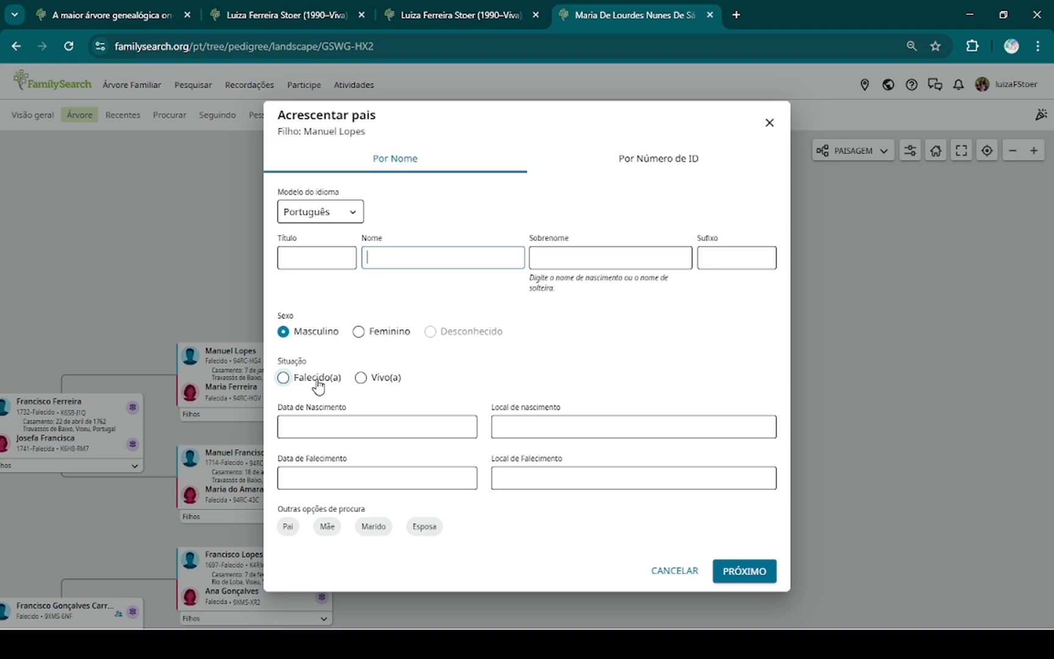
pyautogui.click(766, 126)
pyautogui.click(768, 127)
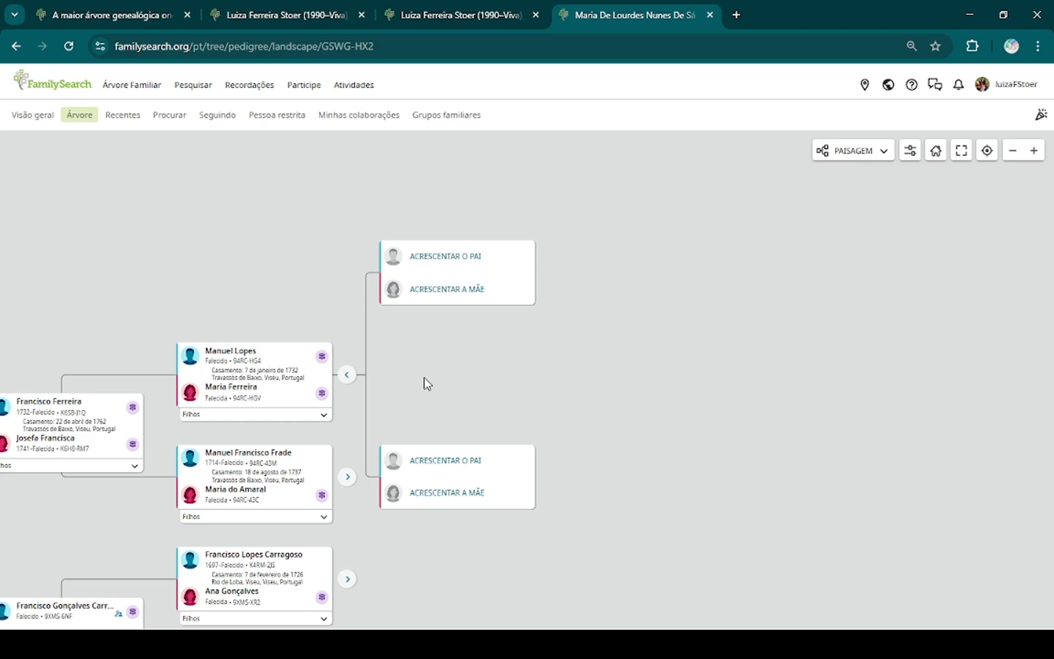
# - Expand the line of the couple married in 1737, and extend it through the wife's parents in its earliest recorded generation
pyautogui.click(347, 476)
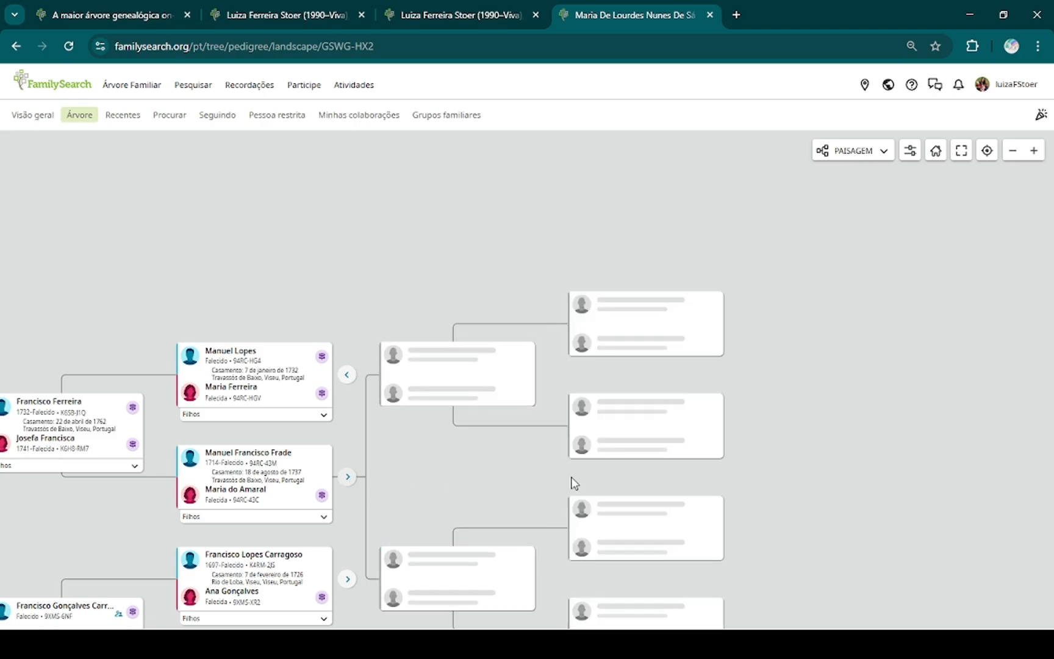
pyautogui.click(738, 323)
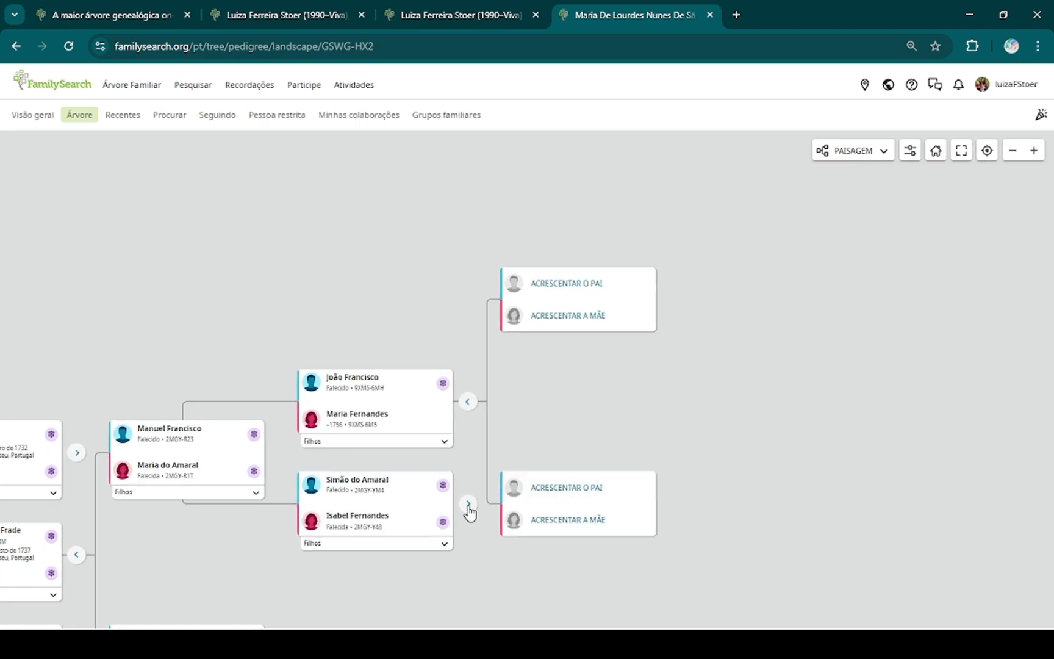
pyautogui.click(468, 505)
pyautogui.moveTo(612, 530); pyautogui.dragTo(859, 242)
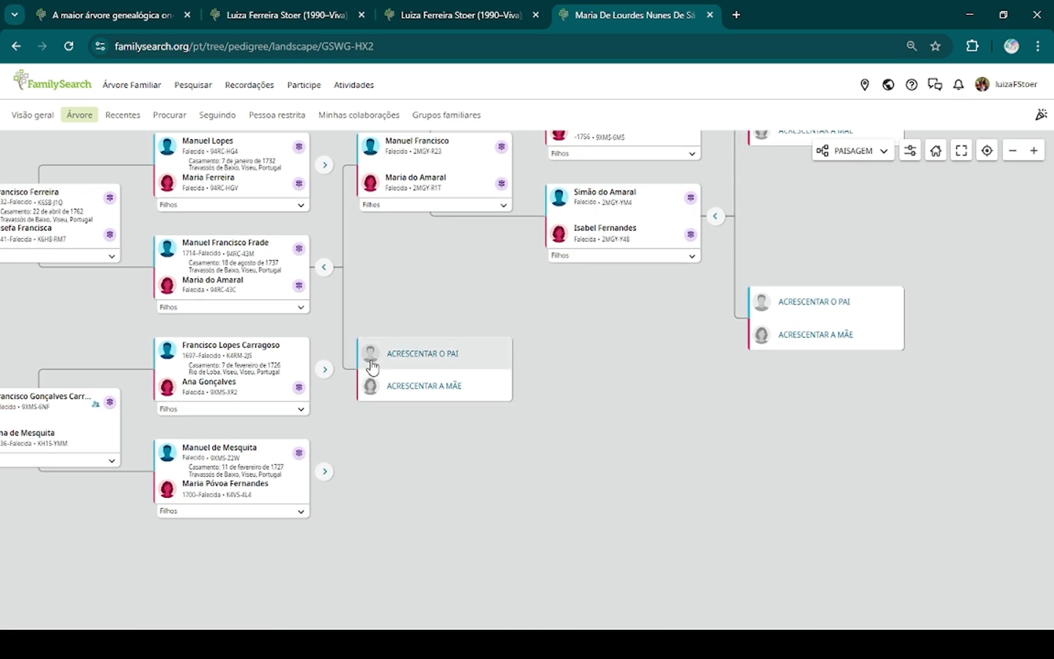
# - Expand the ancestral lines of the couples married in 1726 and 1727 to check which parents are missing
pyautogui.click(324, 370)
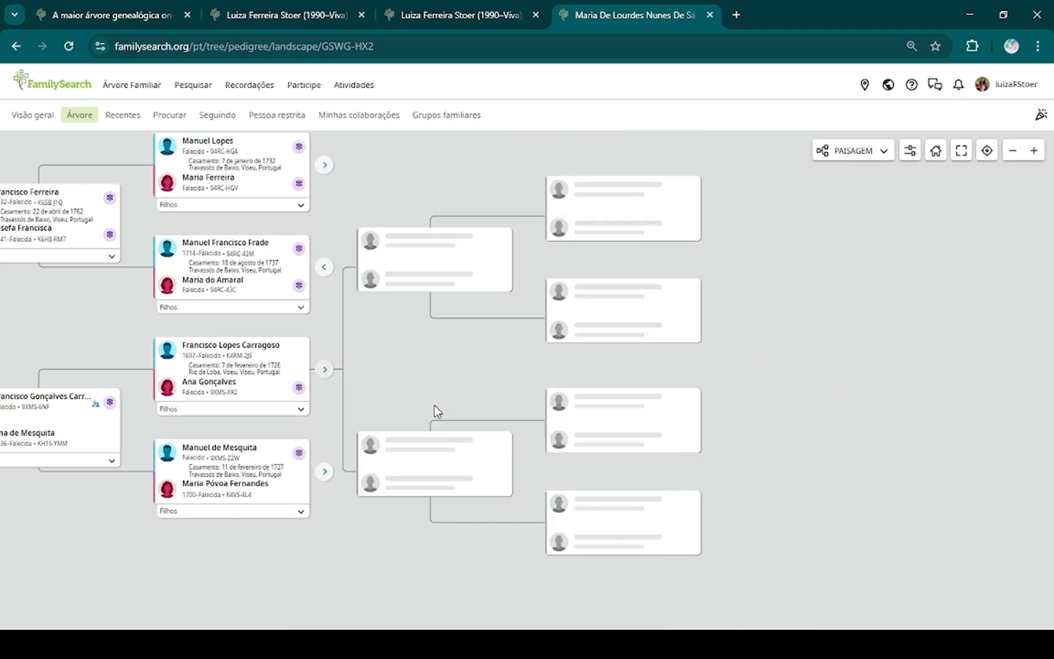
pyautogui.click(325, 472)
pyautogui.hscroll(-10, 456, 469)
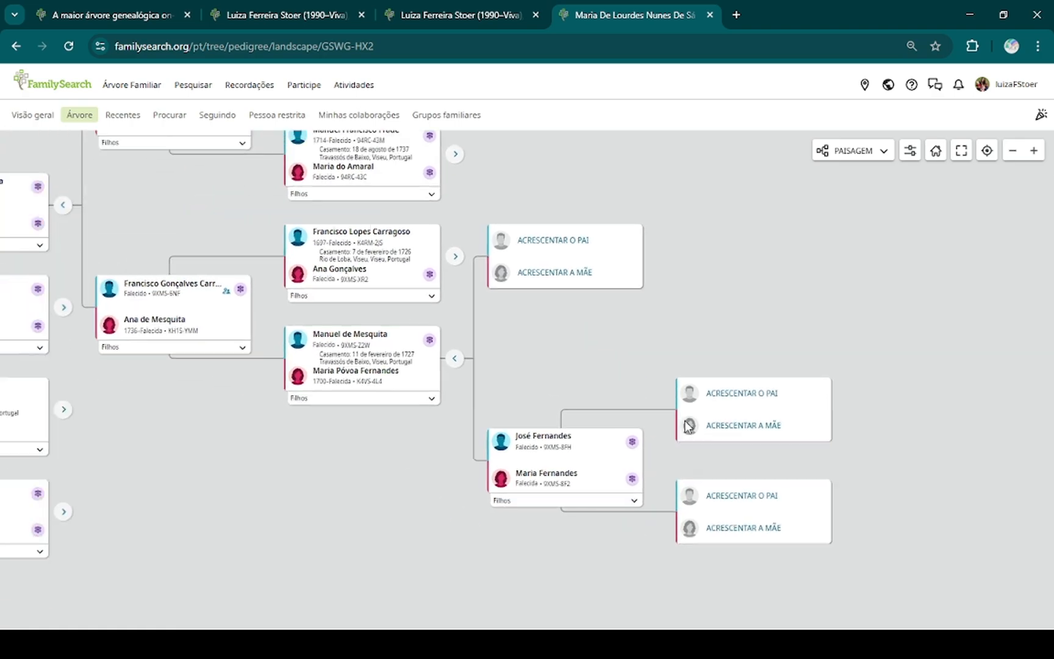
# - Expand the line of the couple married in 1828 through the couple with suggested records to its earliest recorded ancestors
pyautogui.click(402, 363)
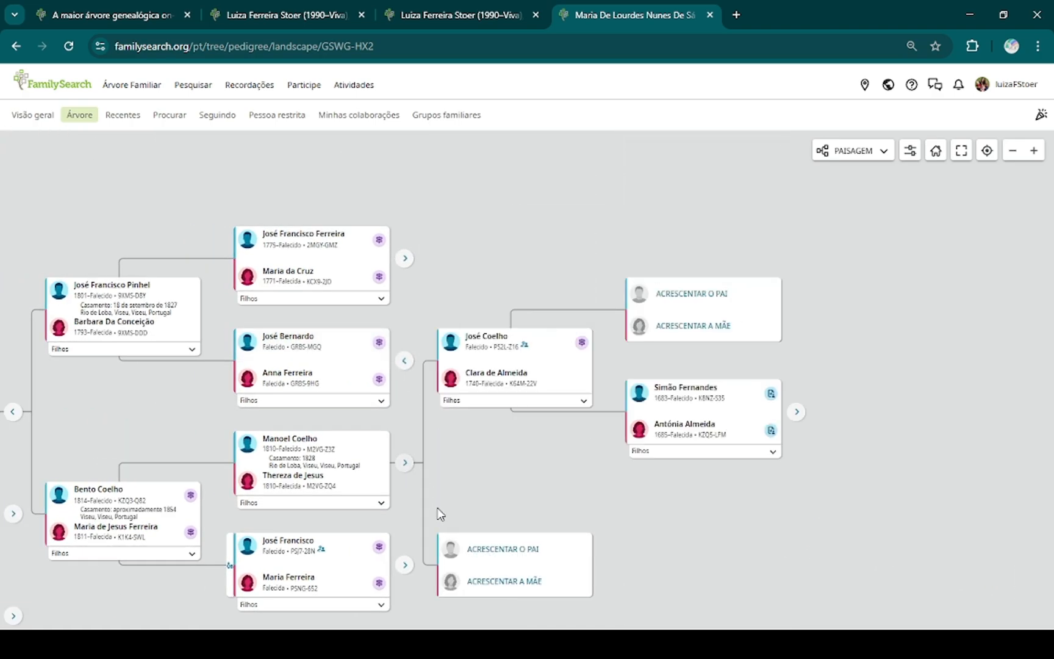
pyautogui.click(796, 412)
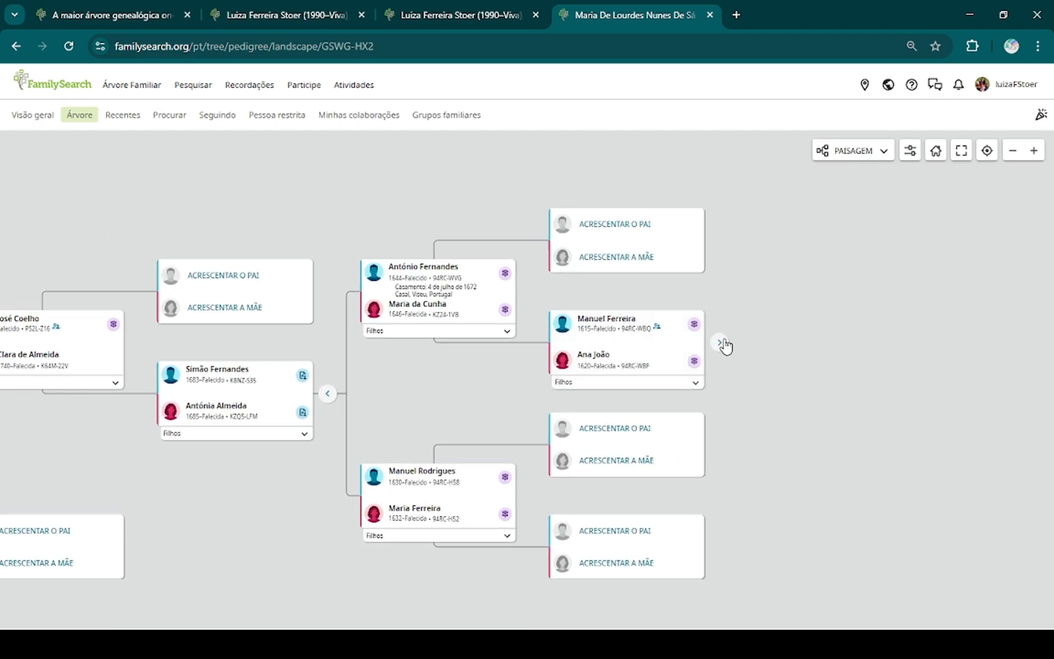
pyautogui.click(720, 342)
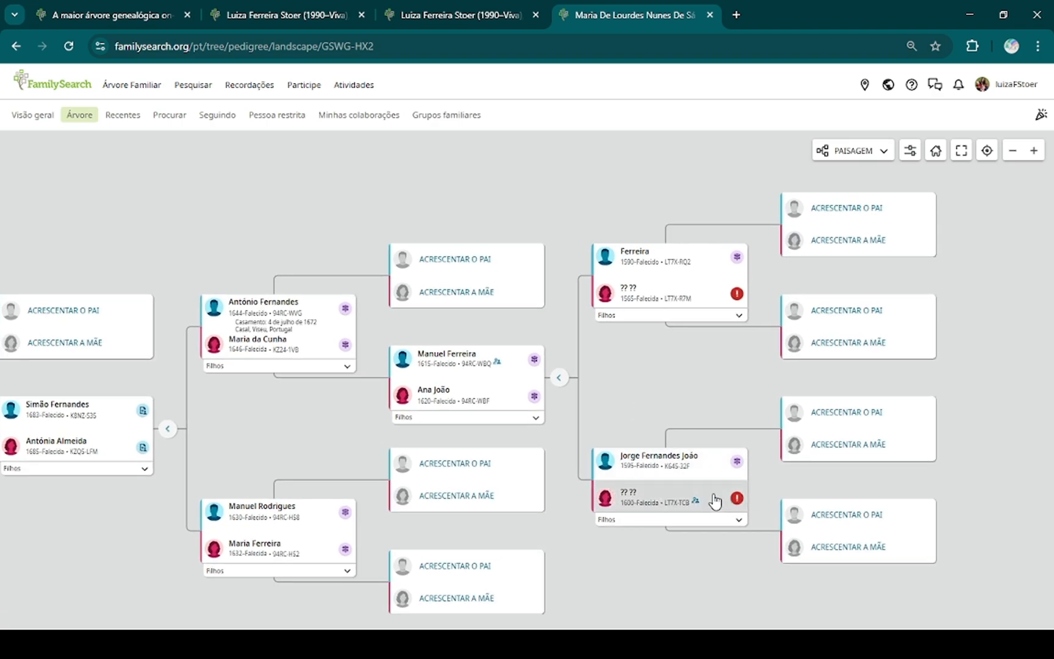
# - View the spouse list for the husband in the lower earliest couple and the data problem flagged for the upper couple's unnamed wife
pyautogui.moveTo(696, 502)
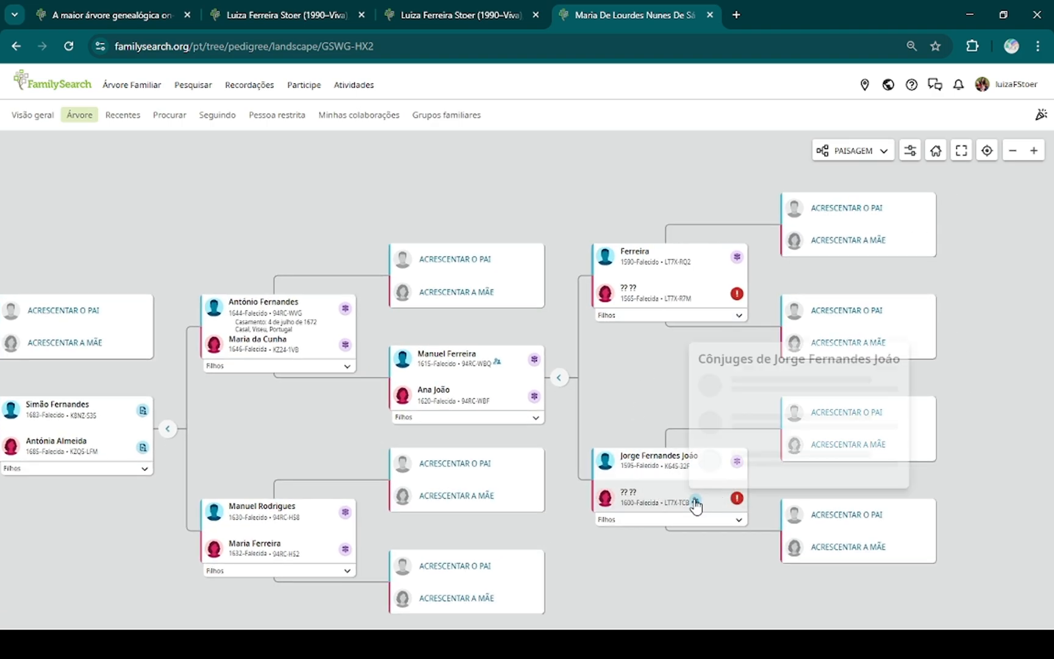
pyautogui.moveTo(656, 557); pyautogui.dragTo(687, 446)
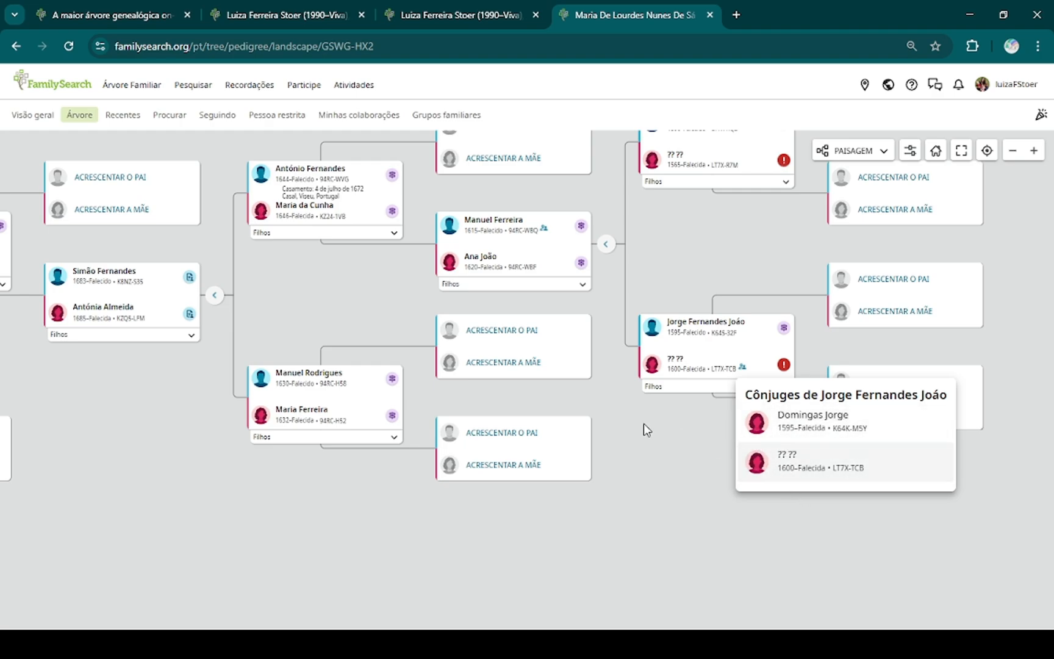
pyautogui.click(675, 452)
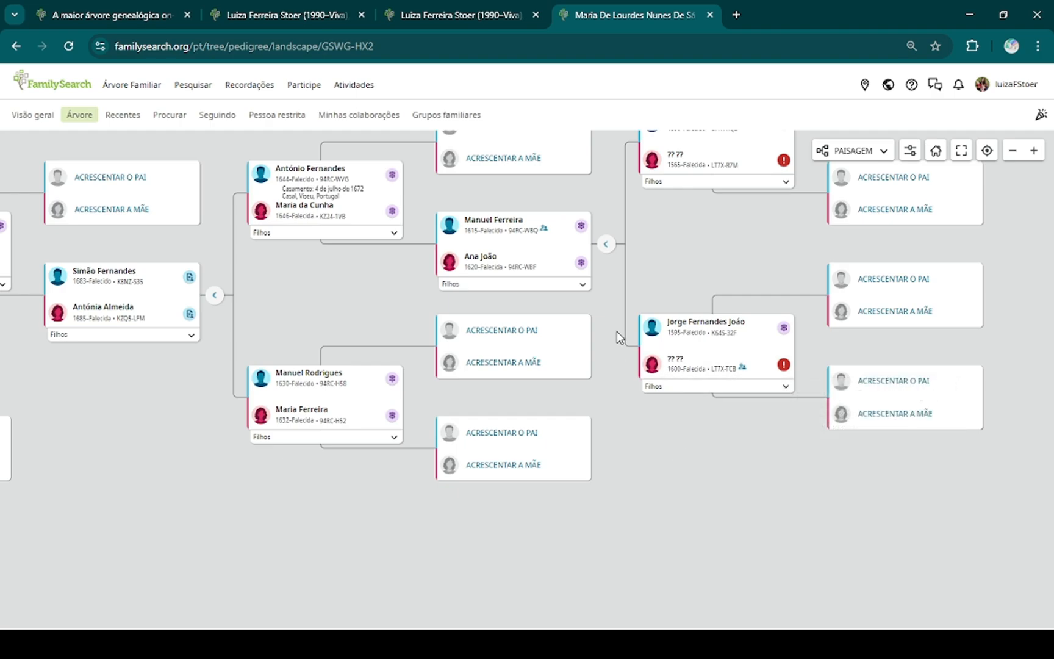
pyautogui.click(783, 160)
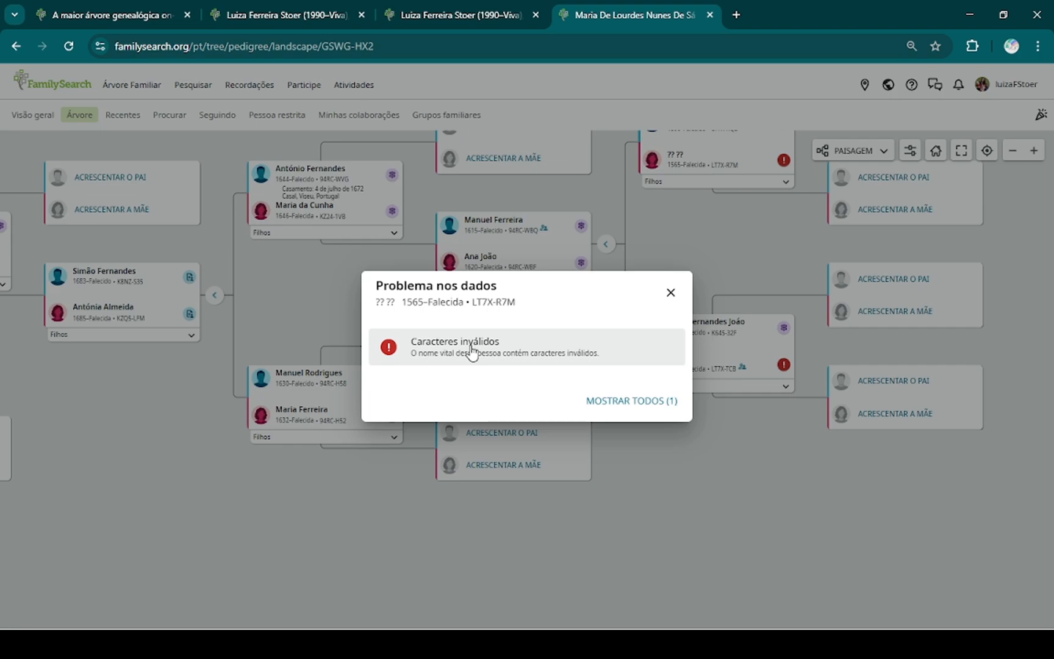
pyautogui.click(672, 293)
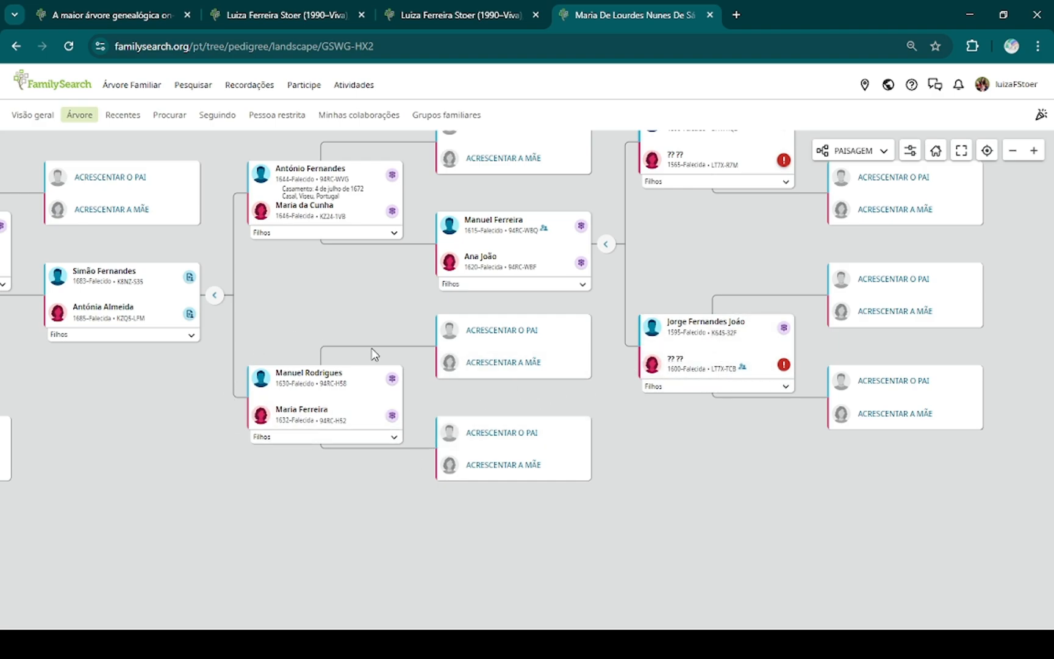
# - Open the suggested record for the husband in the couple with record hints and bring it up for review and attachment
pyautogui.moveTo(332, 301); pyautogui.dragTo(600, 424)
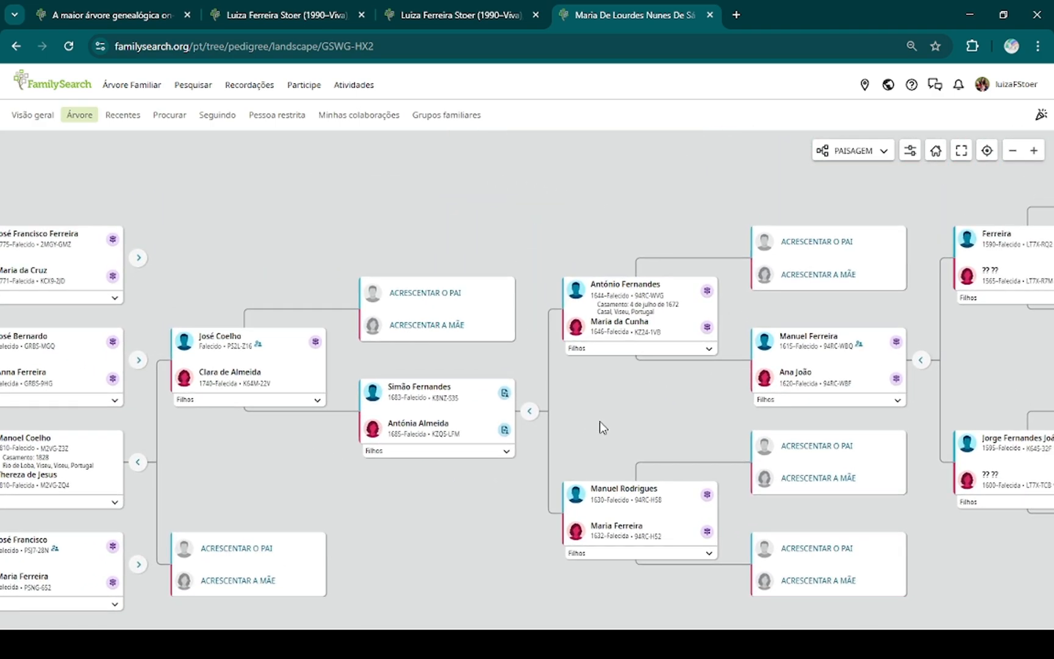
pyautogui.click(504, 395)
pyautogui.click(464, 366)
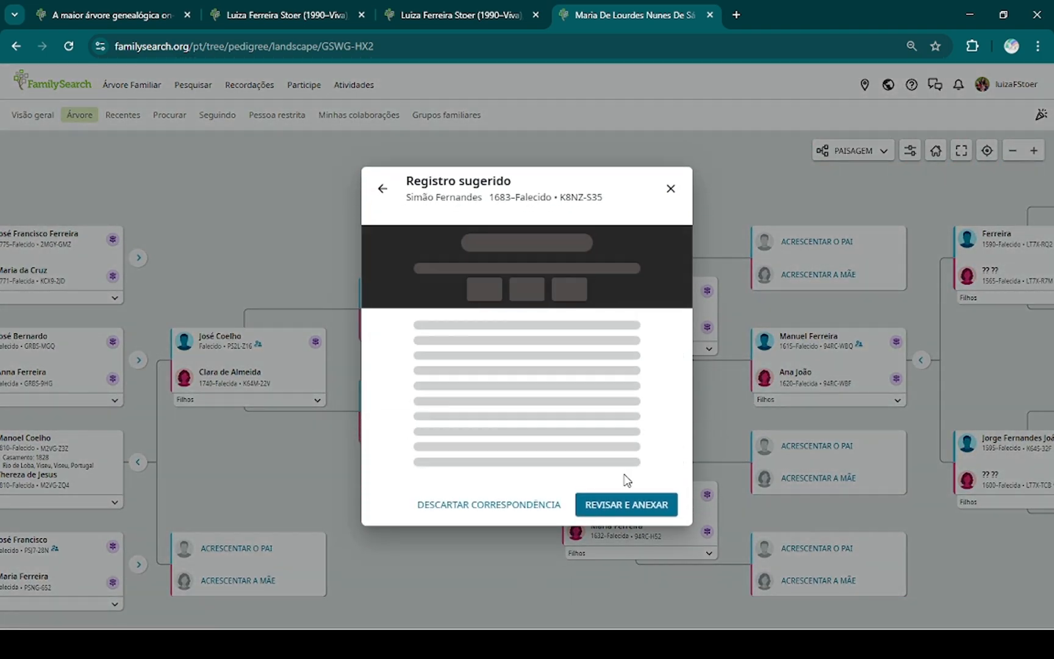
pyautogui.click(623, 505)
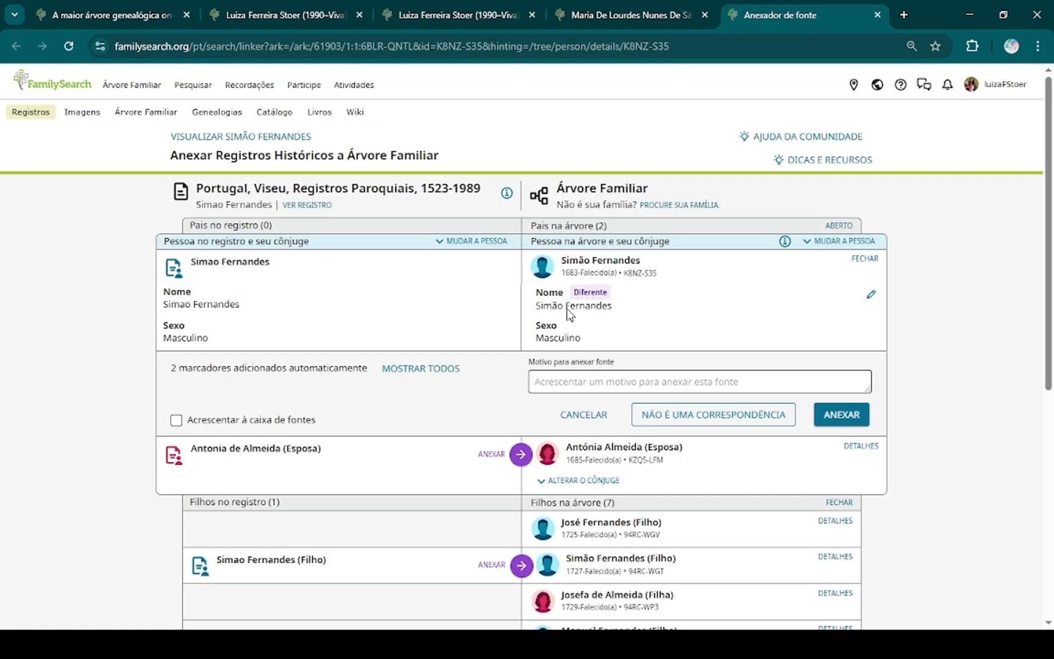
# - Compare the people in the Portugal, Viseu, Registros Paroquiais, 1523-1989 record with the ancestor's spouse and children in the tree
pyautogui.scroll(-3, 648, 445)
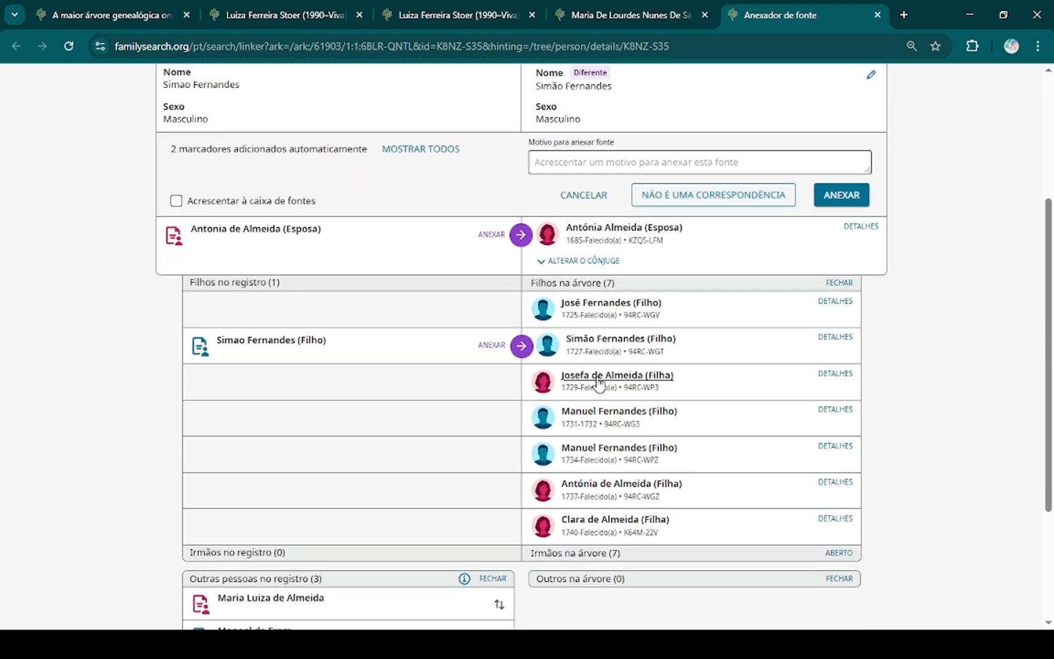
pyautogui.scroll(2, 709, 339)
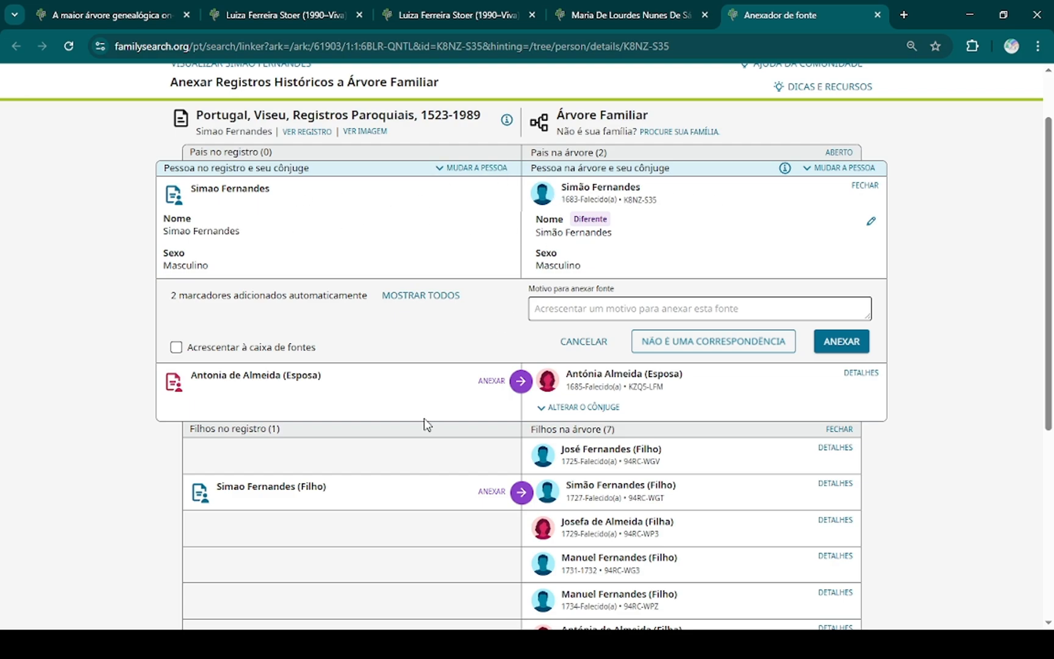
pyautogui.scroll(-1, 674, 390)
pyautogui.scroll(-4, 674, 391)
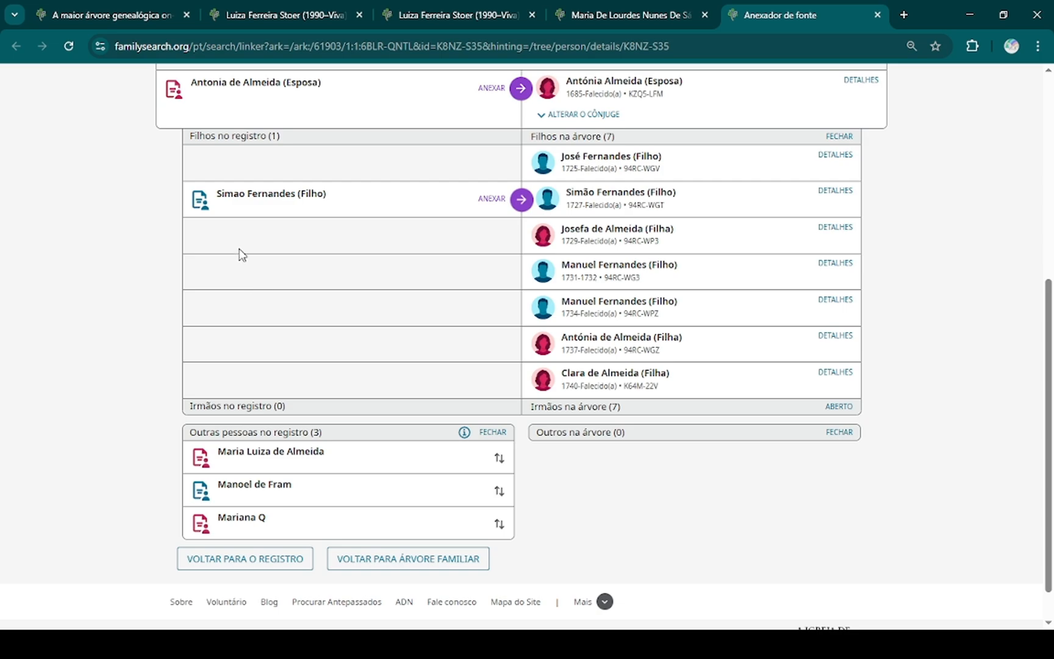
pyautogui.scroll(5, 579, 337)
pyautogui.scroll(-3, 613, 354)
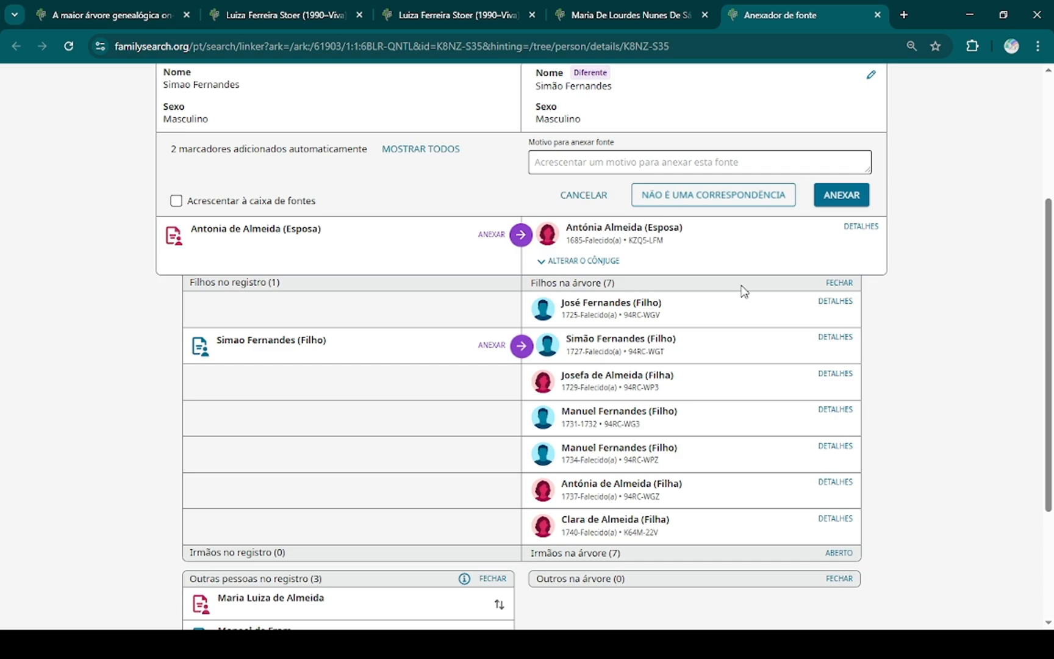
pyautogui.scroll(4, 783, 266)
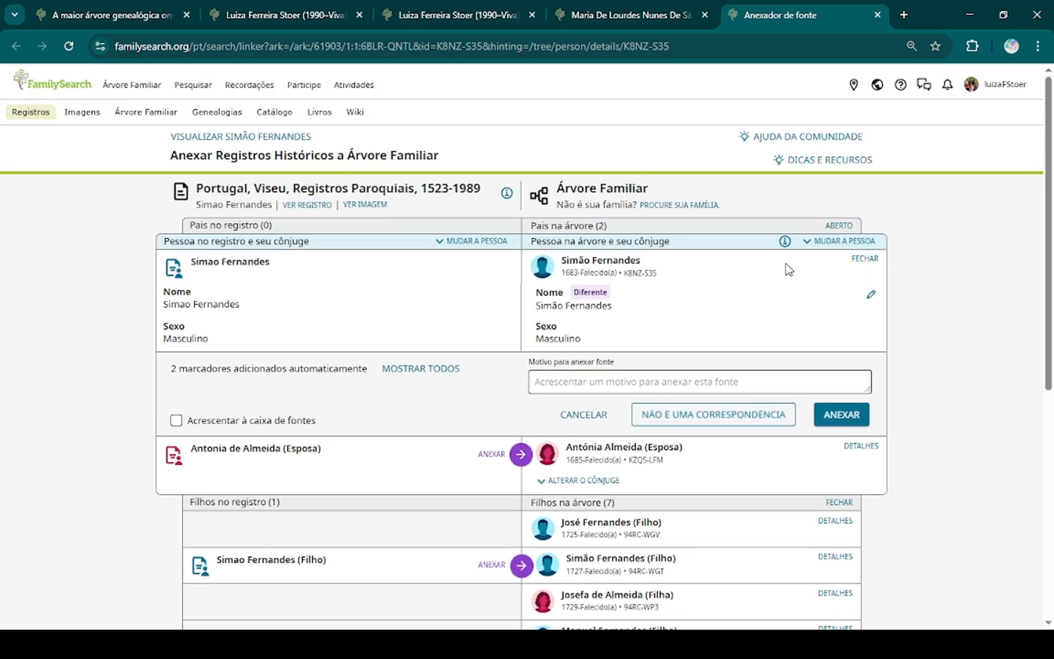
pyautogui.scroll(-2, 789, 268)
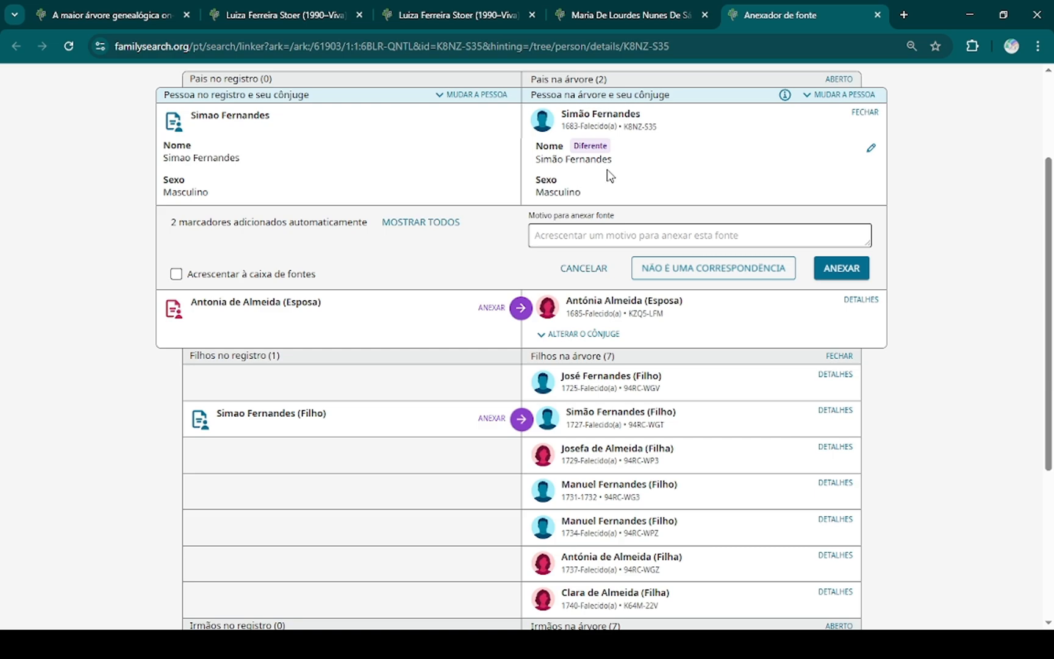
# - Attach the parish record to the husband, his wife and the matching son, and return to the cousin's tree
pyautogui.click(845, 269)
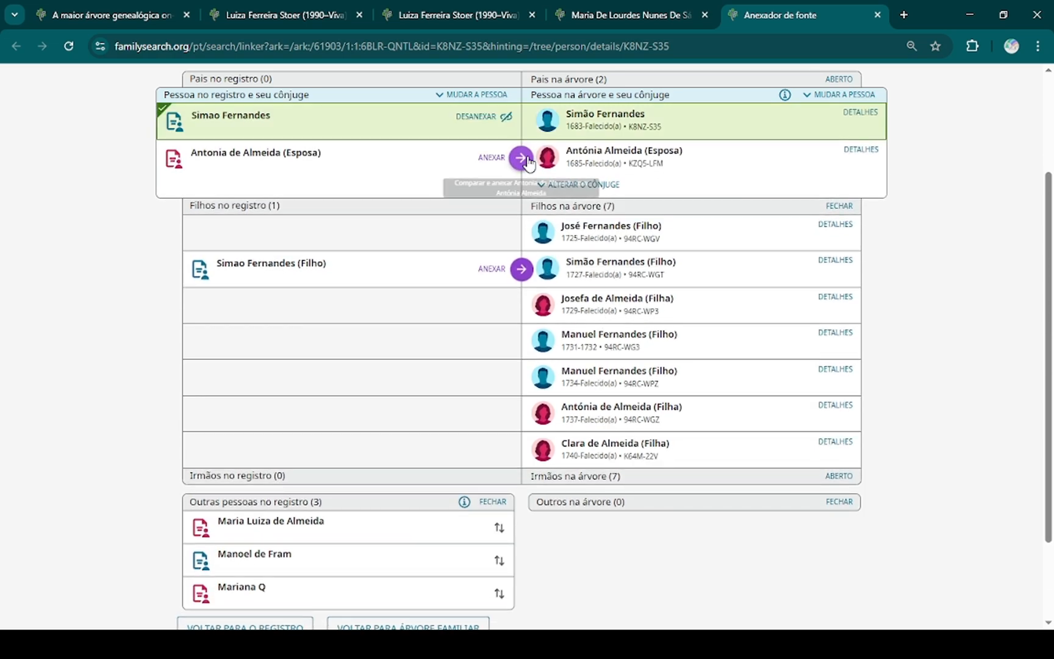
pyautogui.click(527, 160)
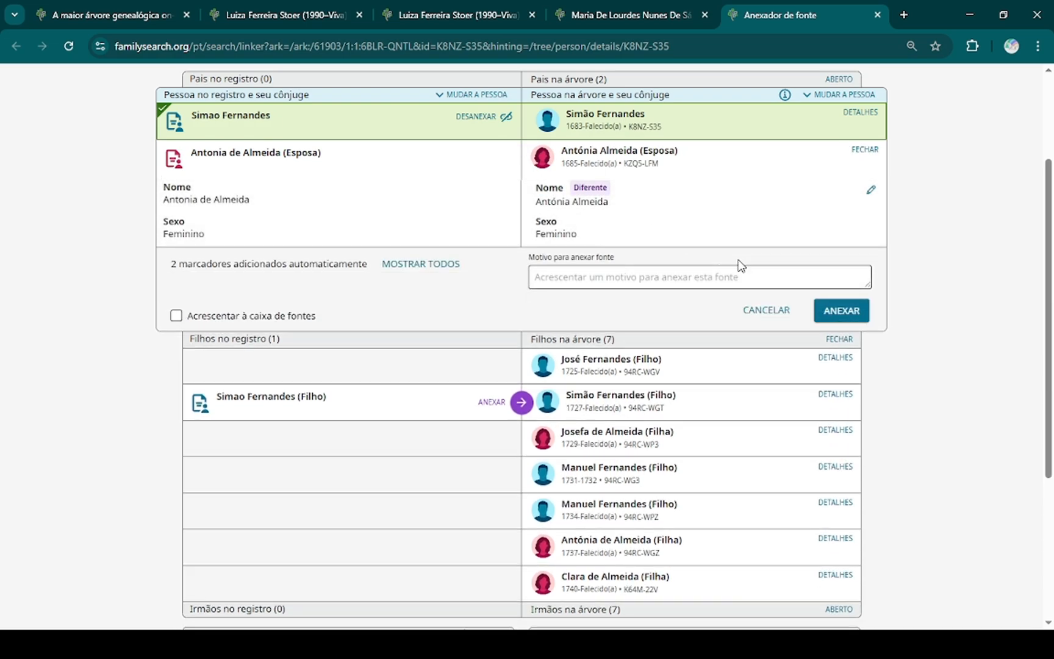
pyautogui.click(842, 311)
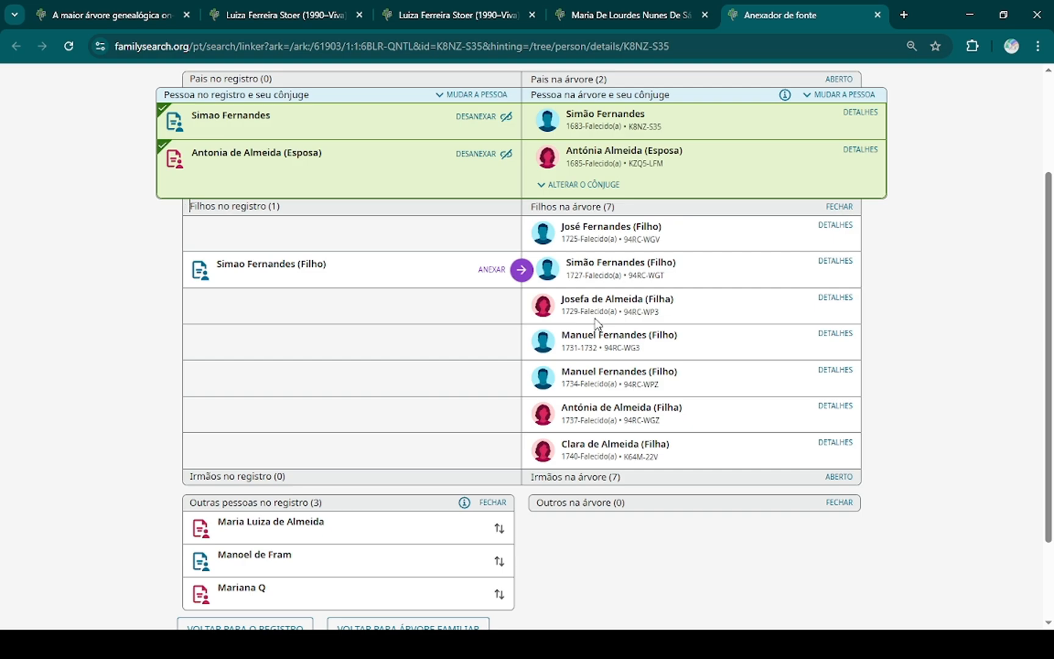
pyautogui.click(522, 269)
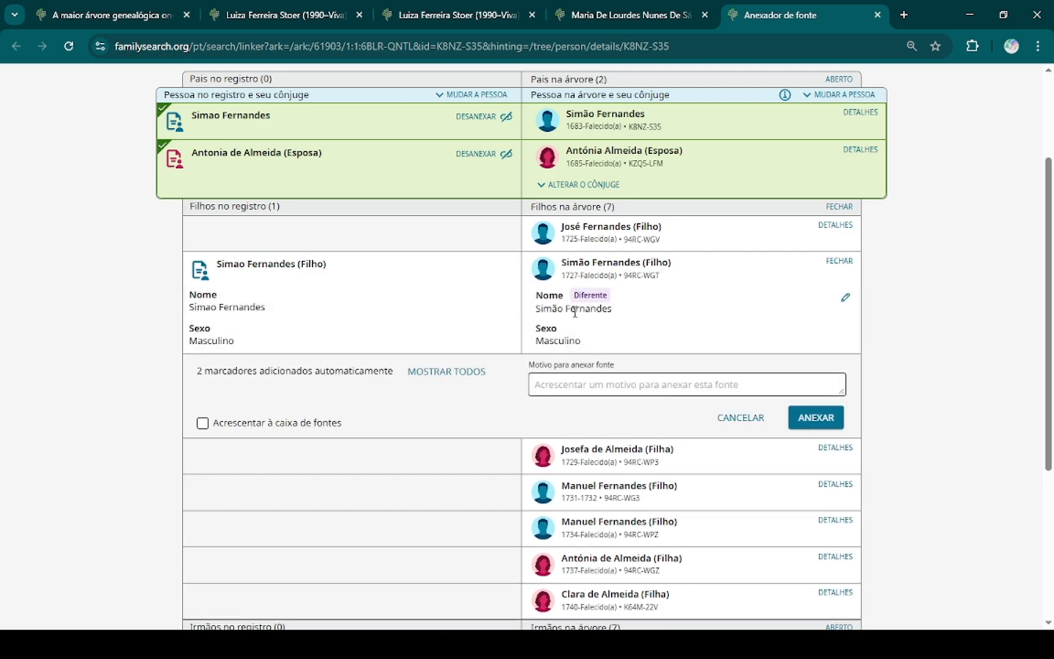
pyautogui.click(796, 420)
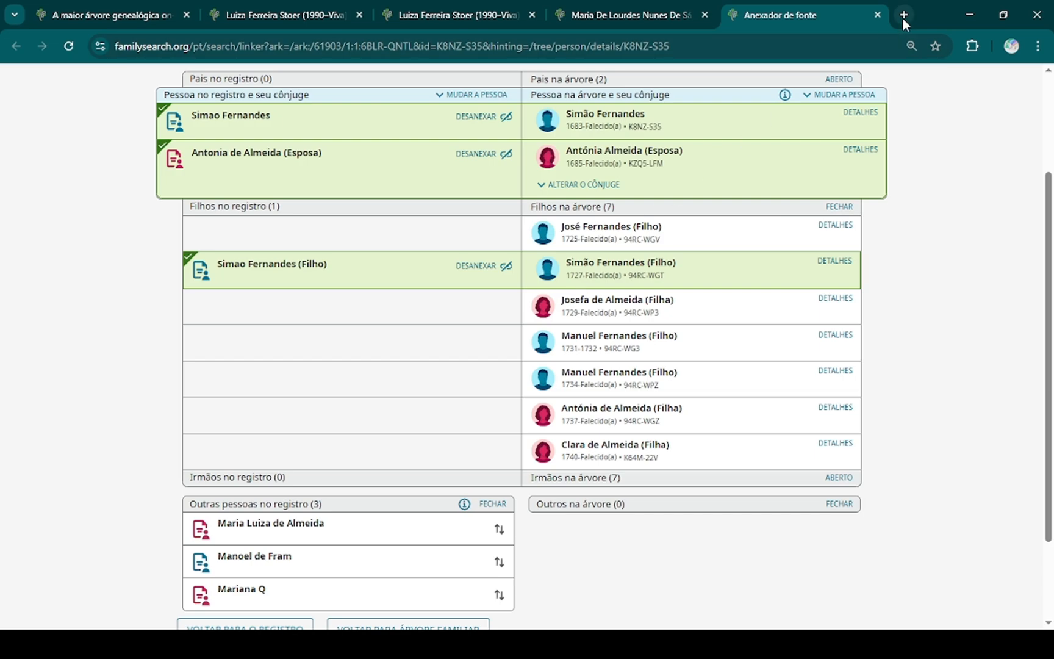
pyautogui.click(878, 15)
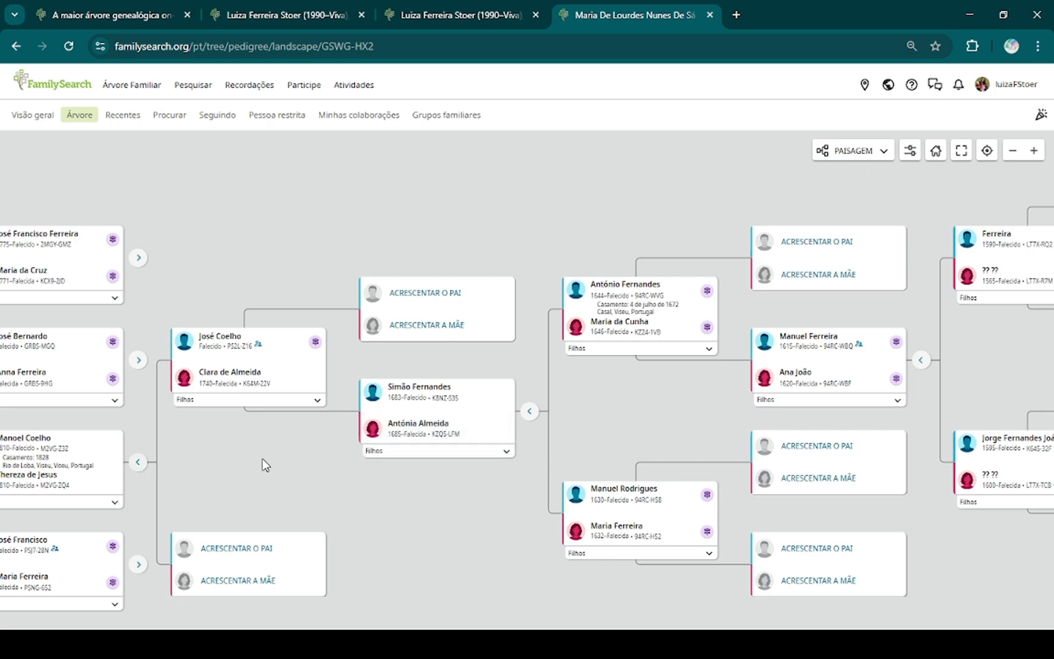
# - Collapse and re-expand the line of the couple with the newly attached record, and view their list of children
pyautogui.click(530, 412)
pyautogui.click(532, 414)
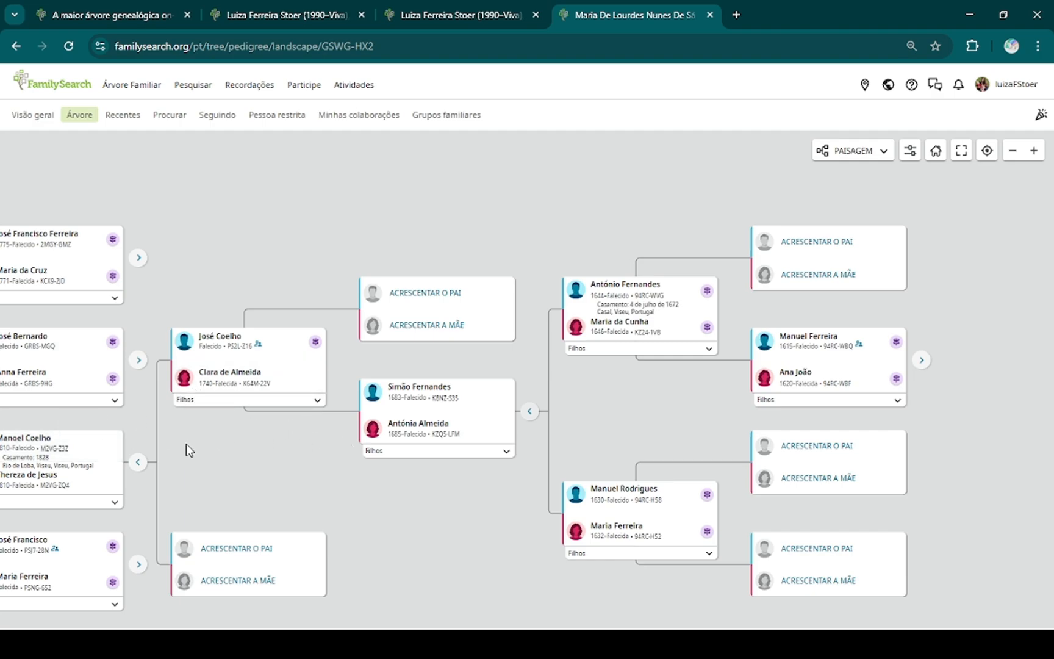
pyautogui.click(378, 450)
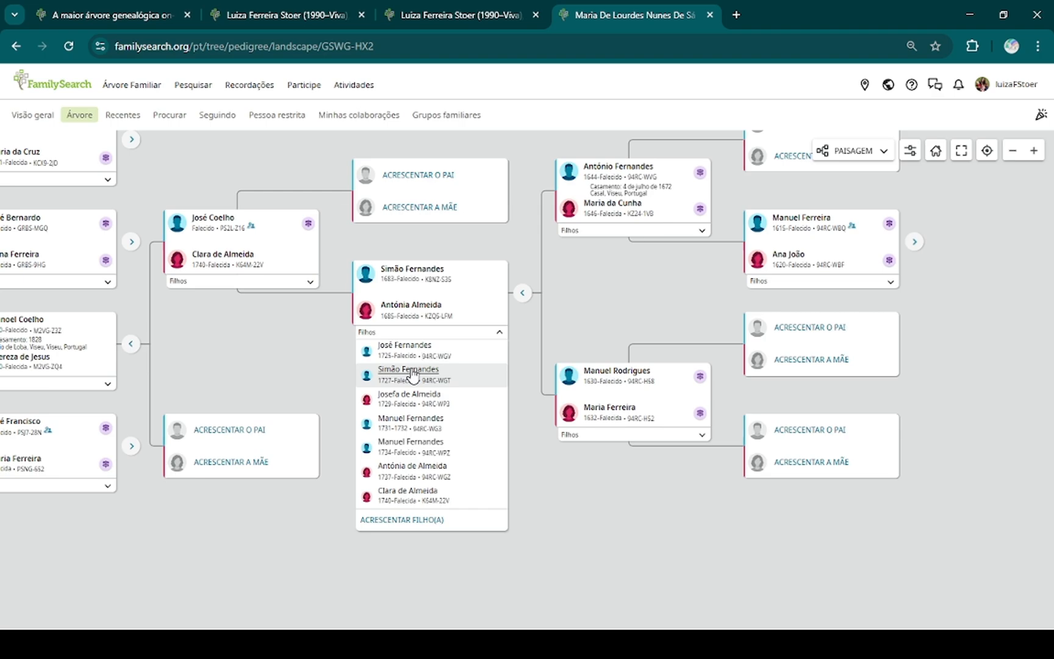
pyautogui.click(236, 347)
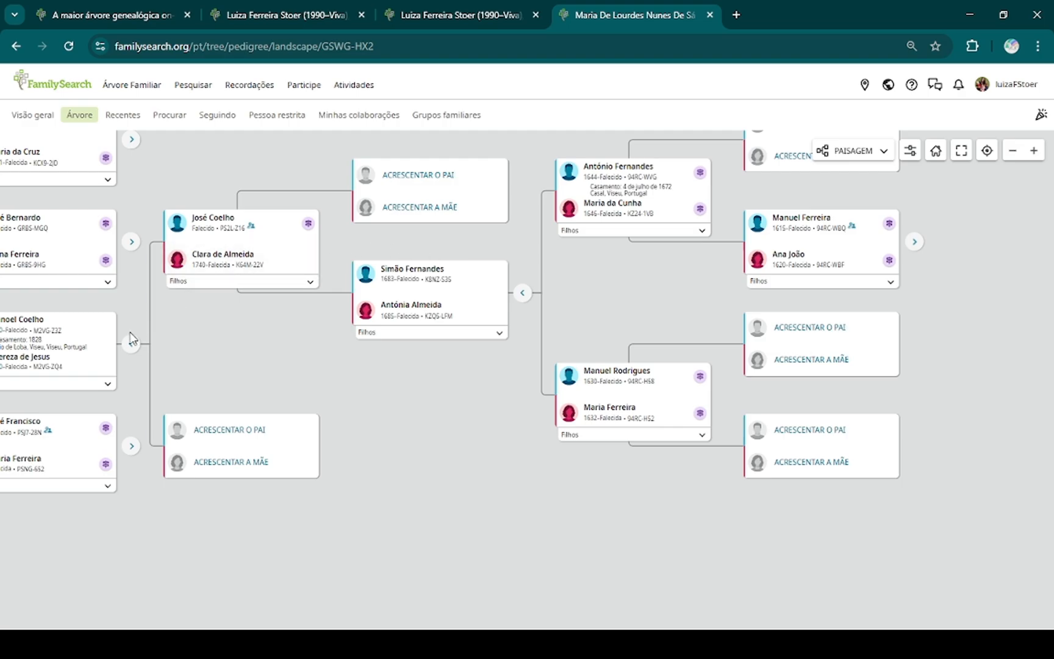
# - Go back to the tree's starting couple and view the husband's mother's summary and his parents' list of children
pyautogui.moveTo(9, 380); pyautogui.dragTo(630, 414)
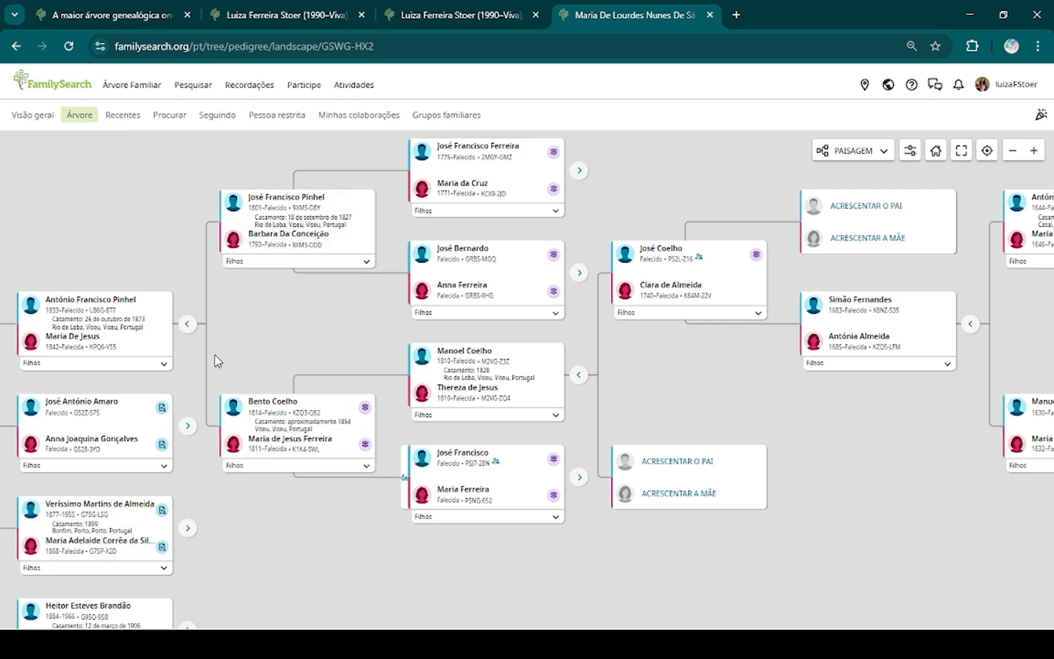
pyautogui.moveTo(219, 358); pyautogui.dragTo(734, 202)
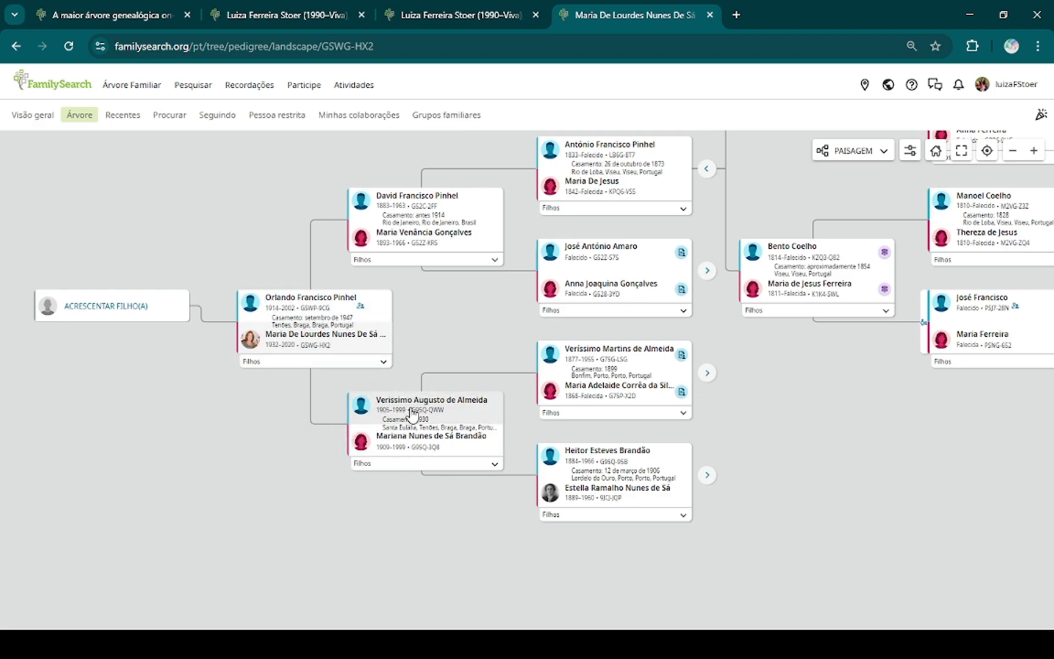
pyautogui.click(415, 240)
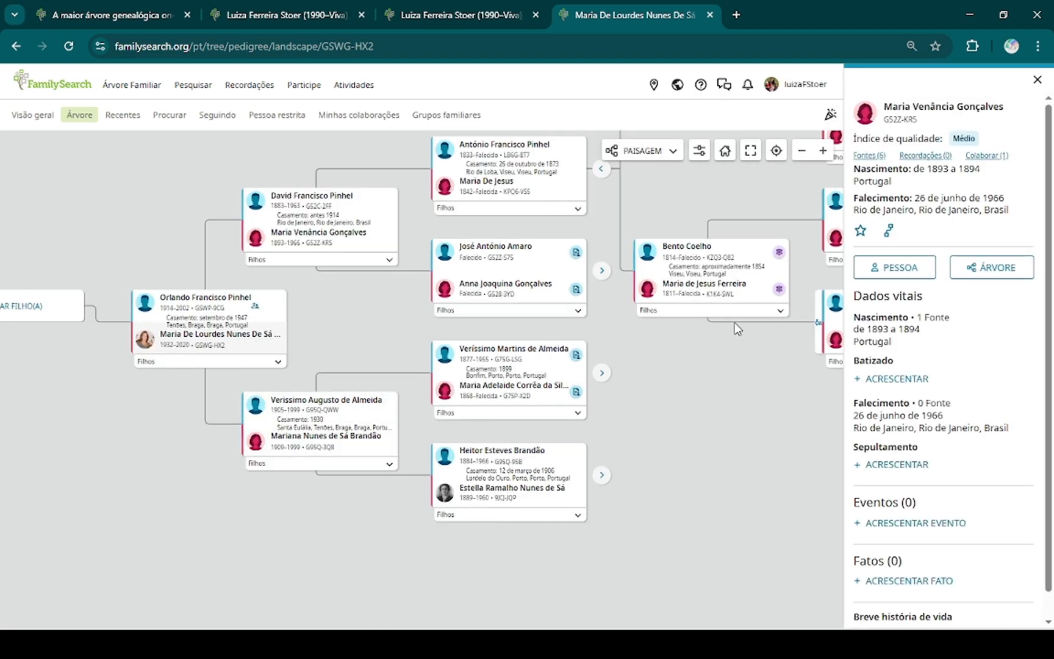
pyautogui.click(318, 259)
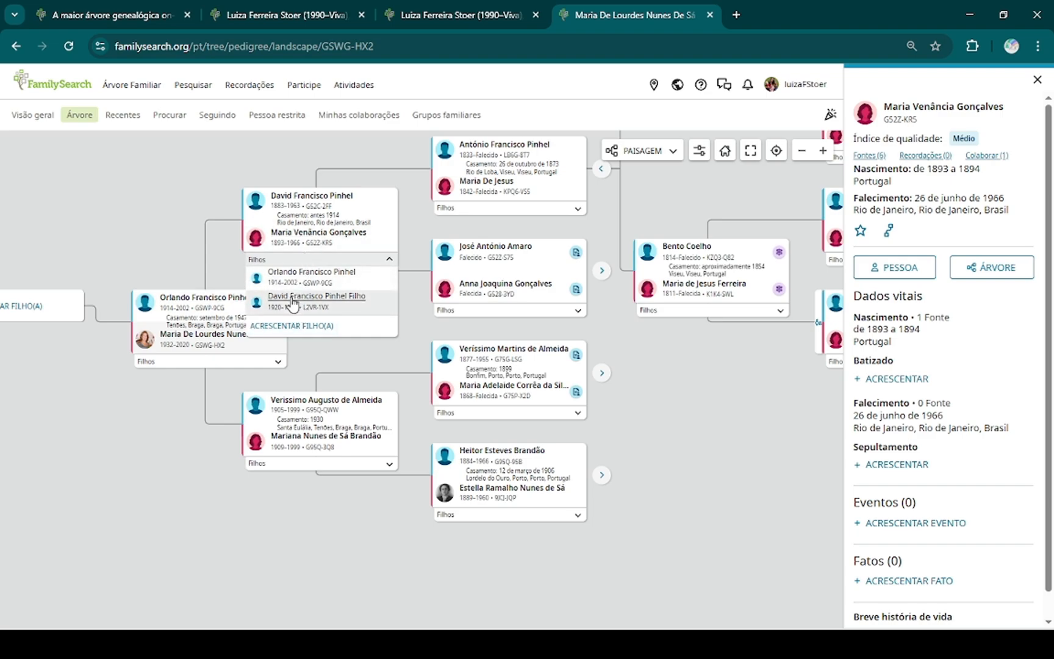
# - Close the husband's mother's summary and expand the ancestral line of the husband's maternal grandparents to view the missing parents
pyautogui.click(151, 435)
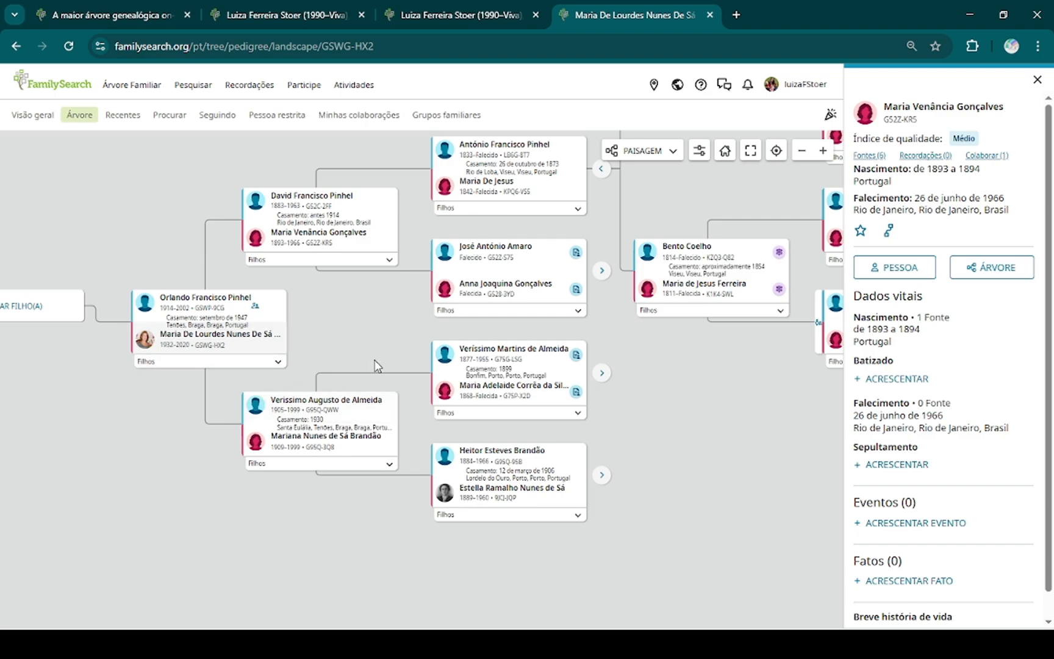
pyautogui.click(1037, 79)
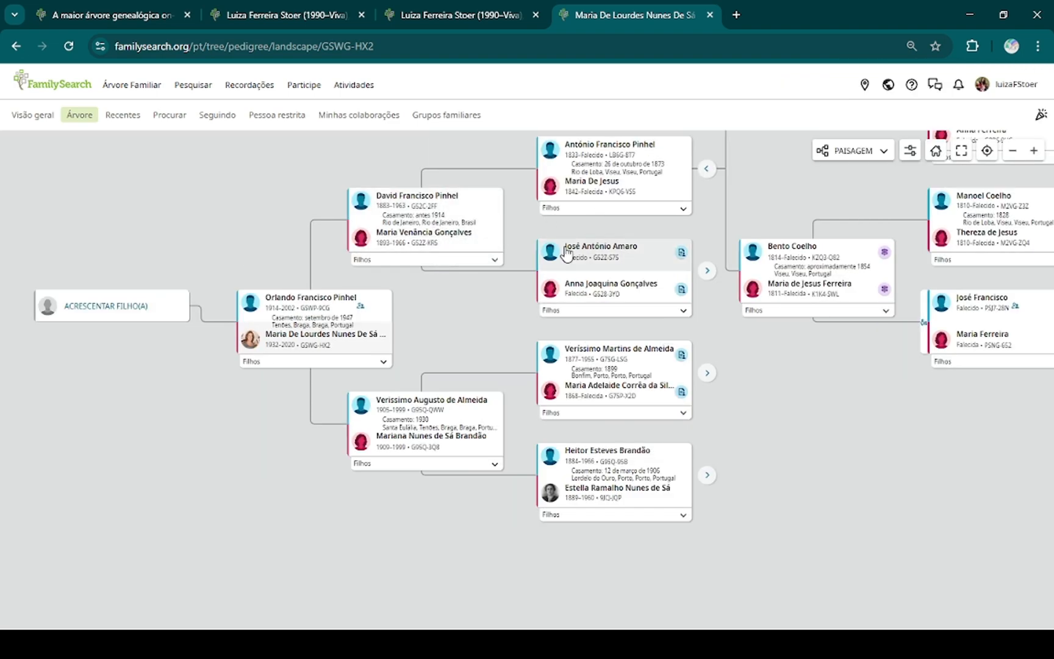
pyautogui.moveTo(418, 329); pyautogui.dragTo(219, 371)
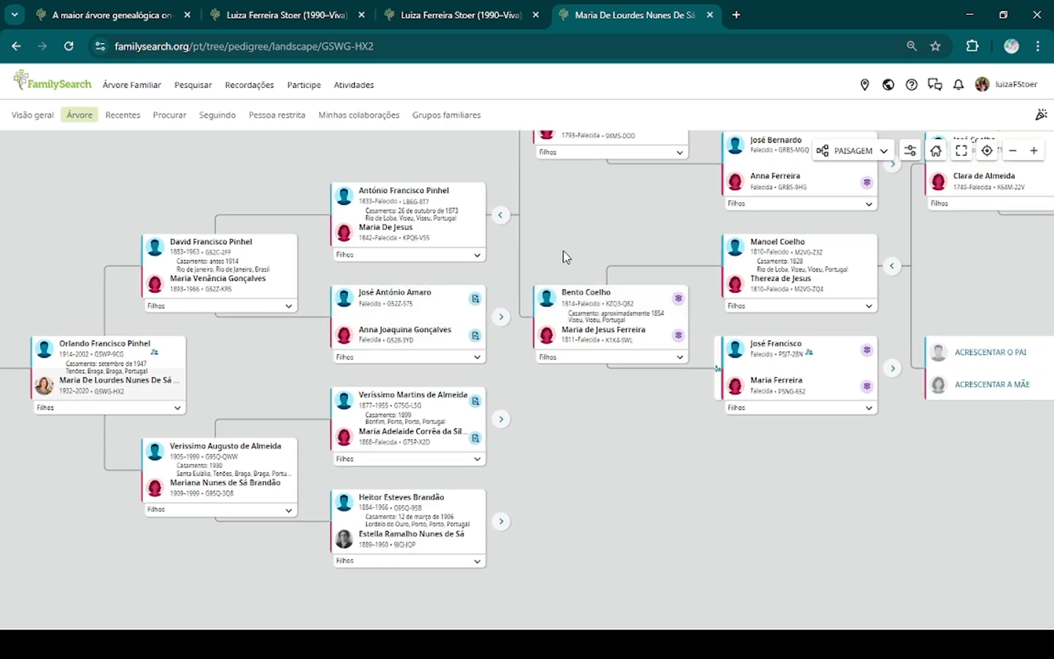
pyautogui.moveTo(563, 251); pyautogui.dragTo(440, 335)
pyautogui.click(423, 362)
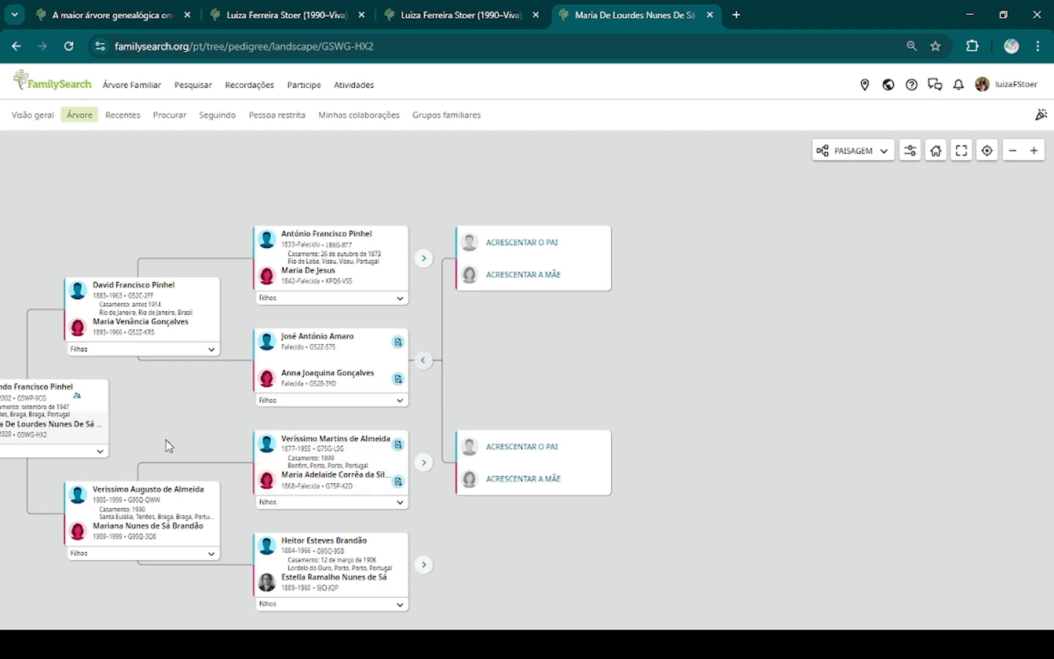
pyautogui.moveTo(179, 425); pyautogui.dragTo(278, 361)
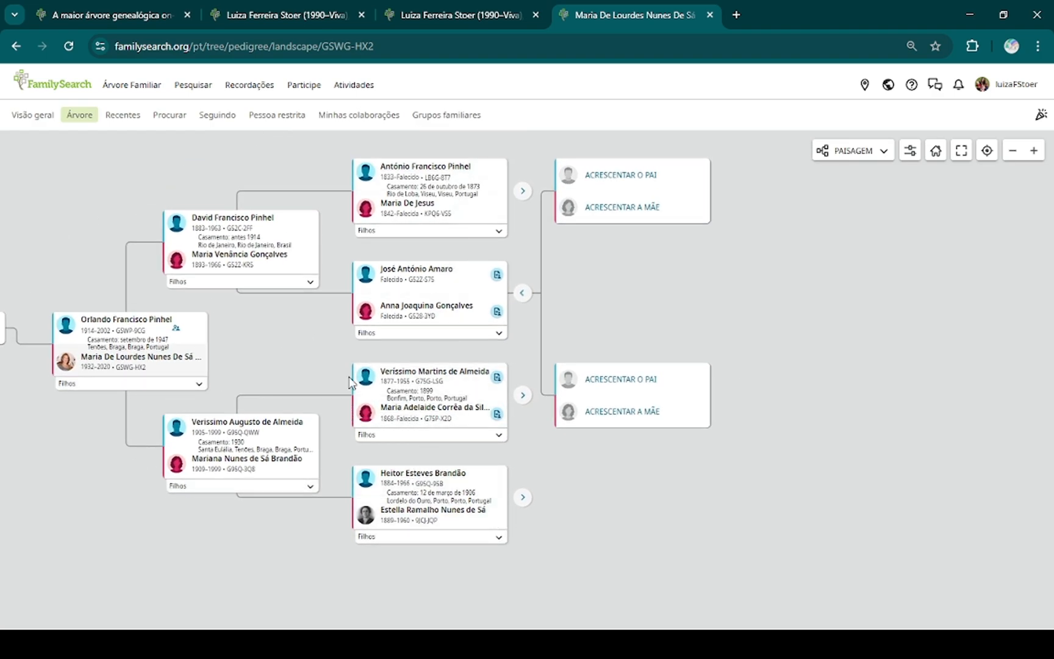
# - Attach the suggested Brasil, Rio de Janeiro, Registro Civil, 1804-2013 record to the husband's maternal grandfather and his wife, and return to the tree
pyautogui.click(496, 276)
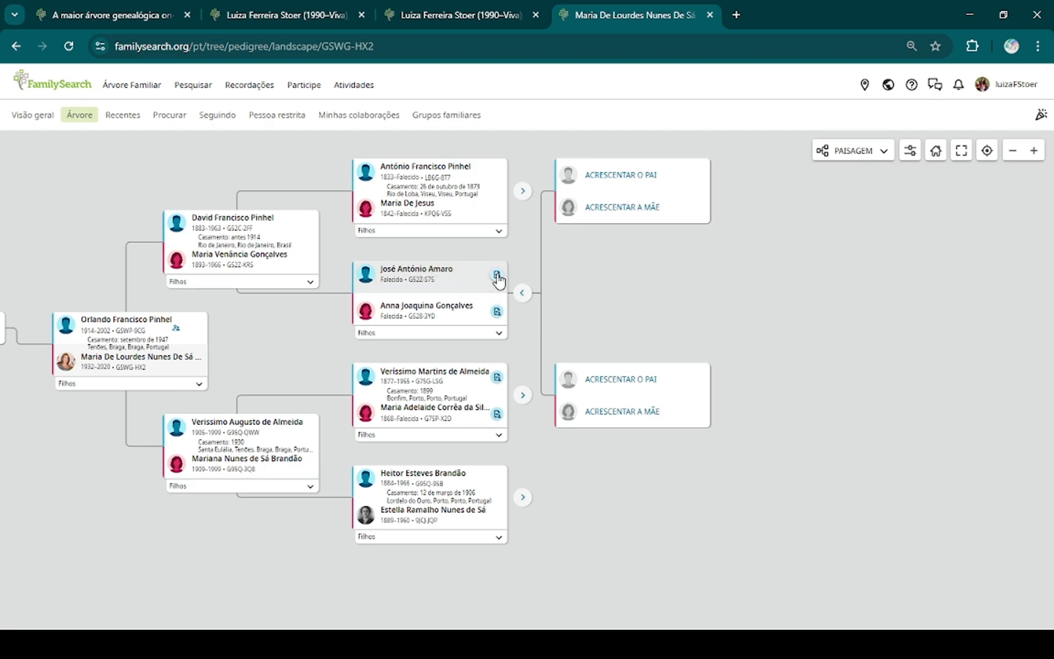
pyautogui.click(470, 331)
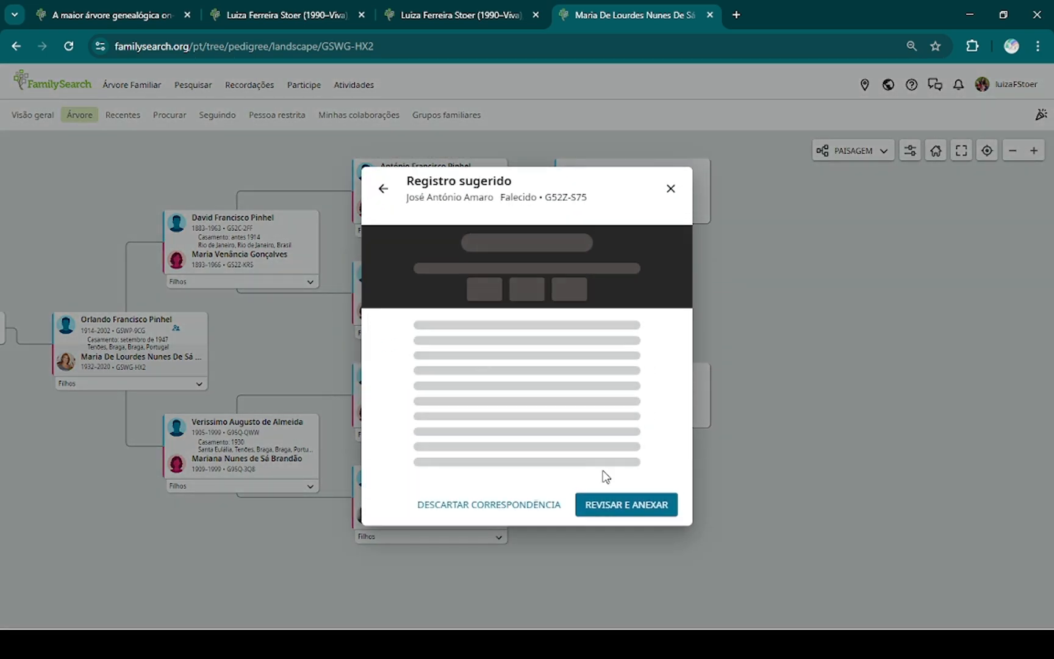
pyautogui.click(617, 506)
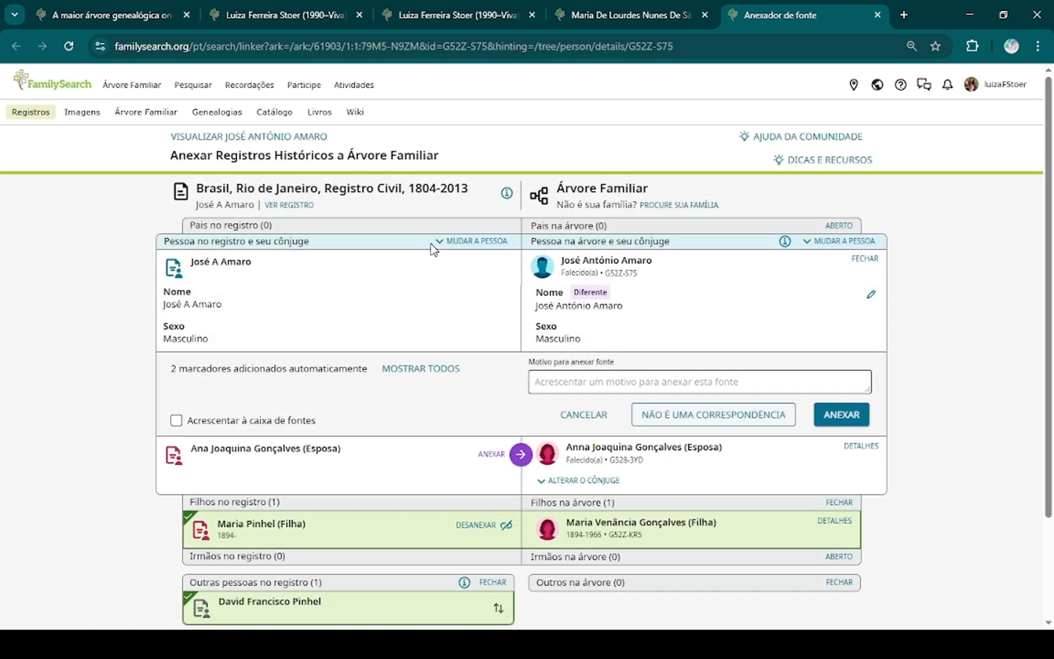
pyautogui.click(863, 419)
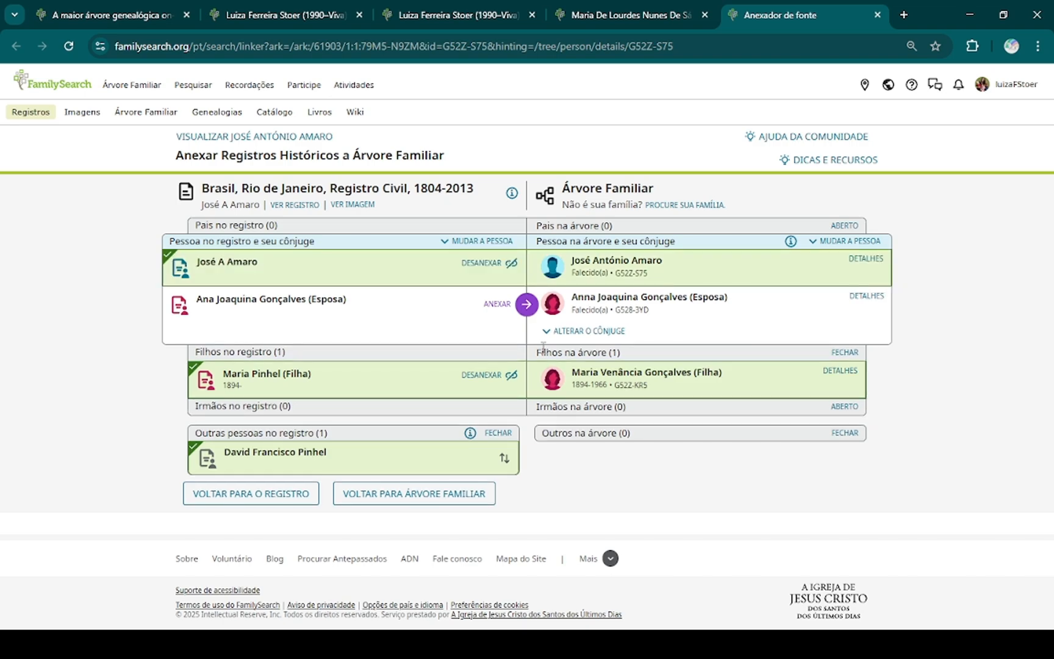
pyautogui.click(526, 304)
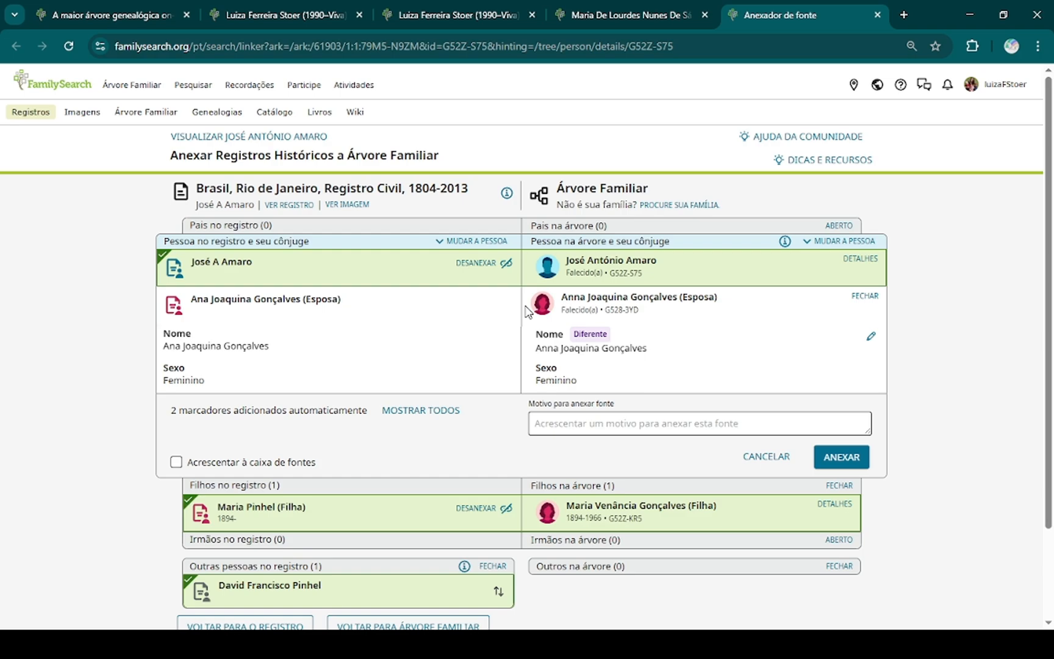
pyautogui.click(841, 457)
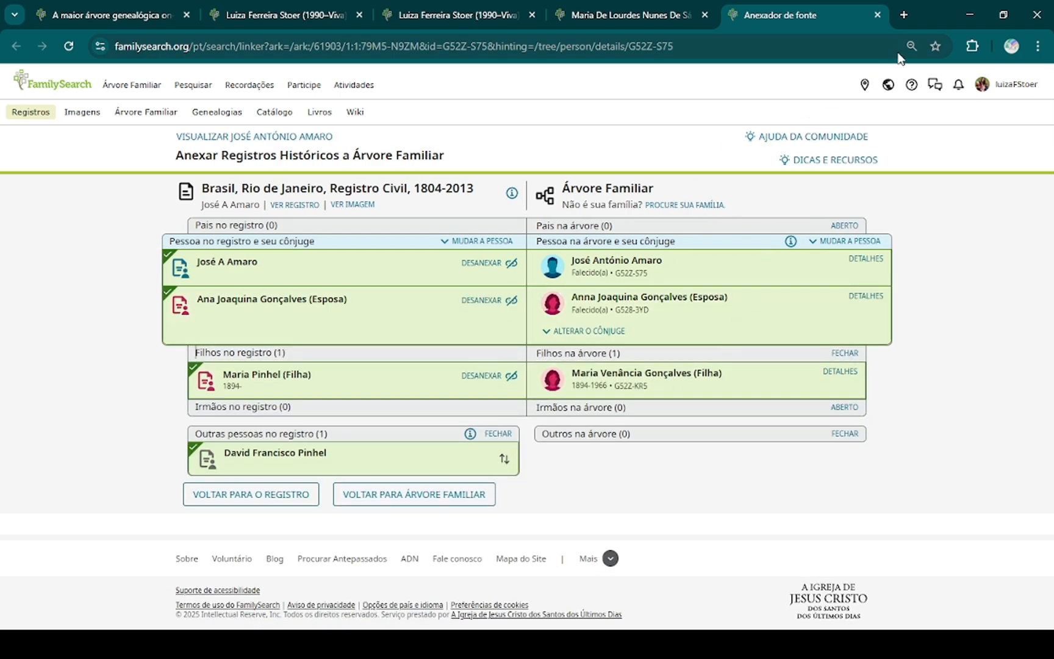
pyautogui.click(877, 15)
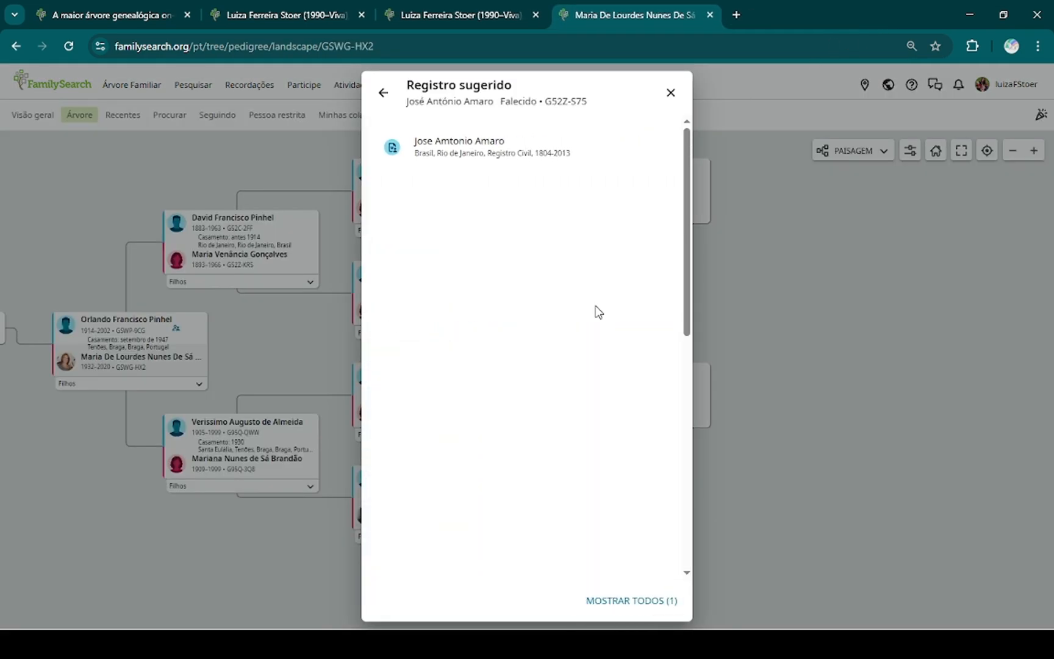
# - Attach the suggested Rio de Janeiro civil marriage registration to the same grandfather, his wife and their daughter, and return to the tree
pyautogui.click(495, 347)
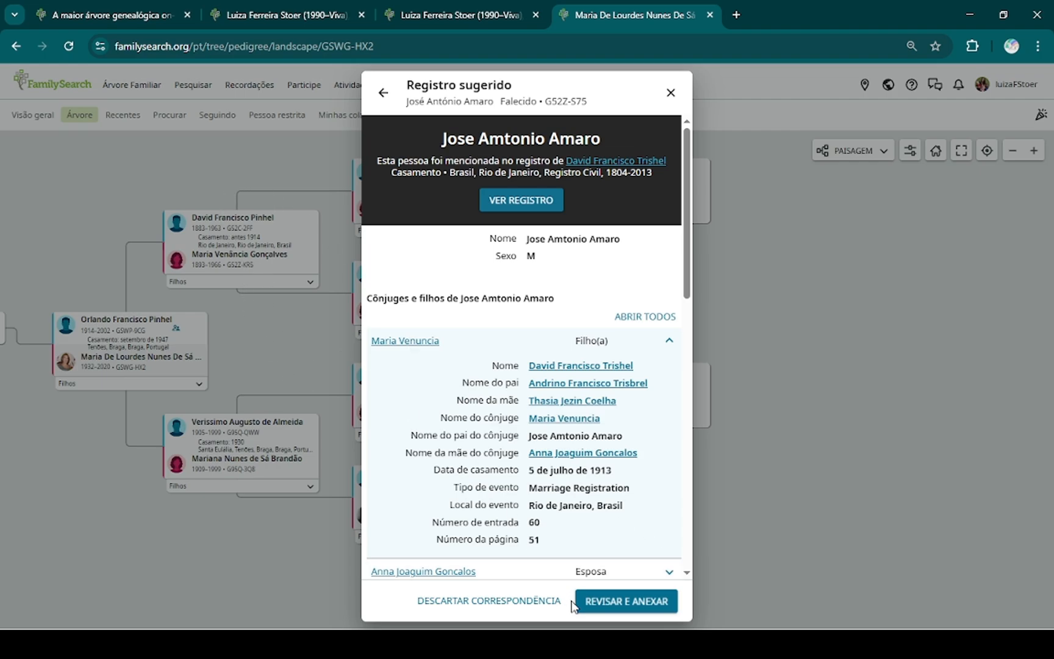
pyautogui.click(617, 601)
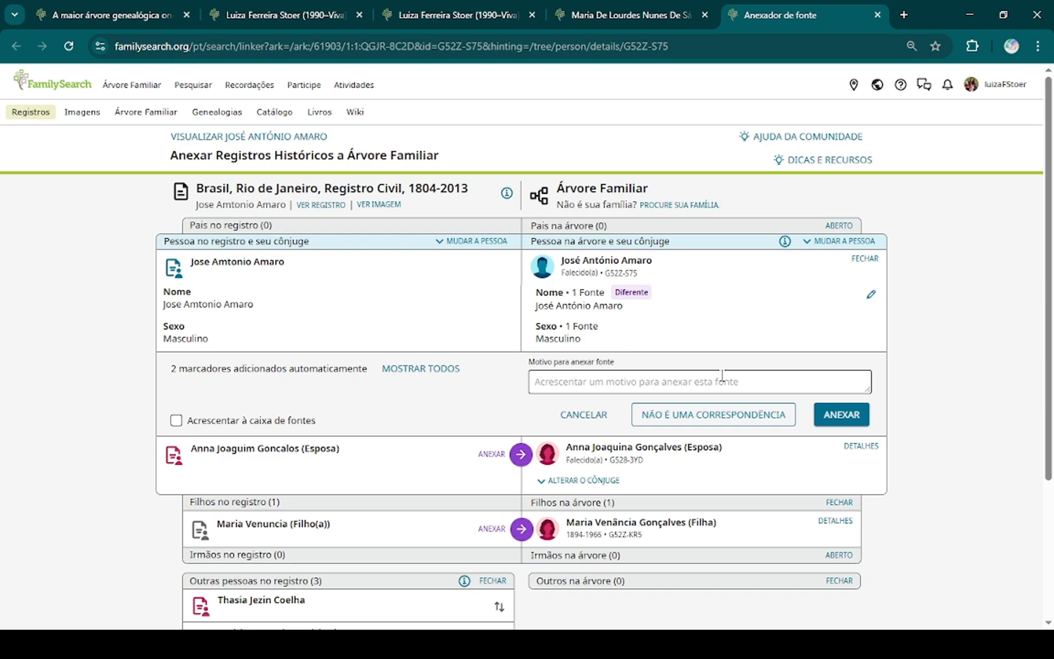
pyautogui.click(842, 414)
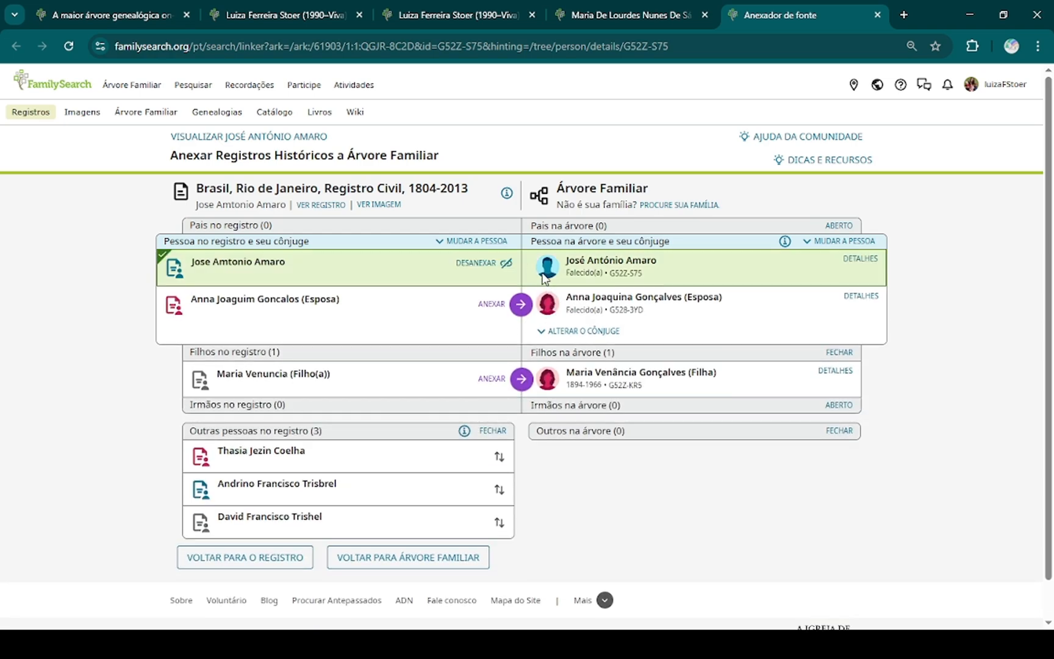
pyautogui.click(523, 312)
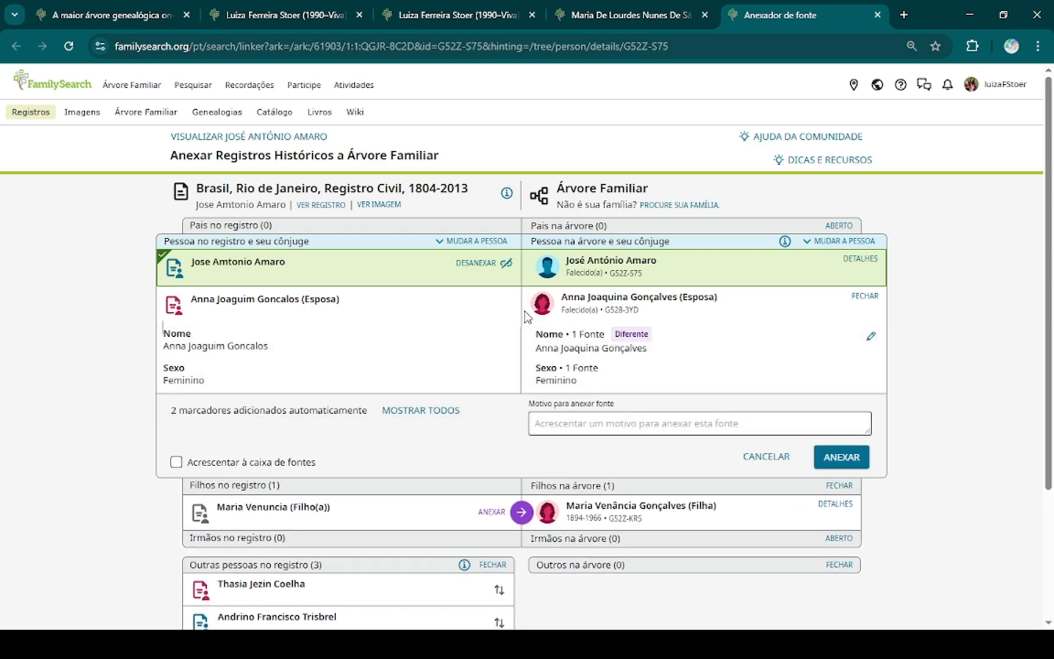
pyautogui.click(840, 457)
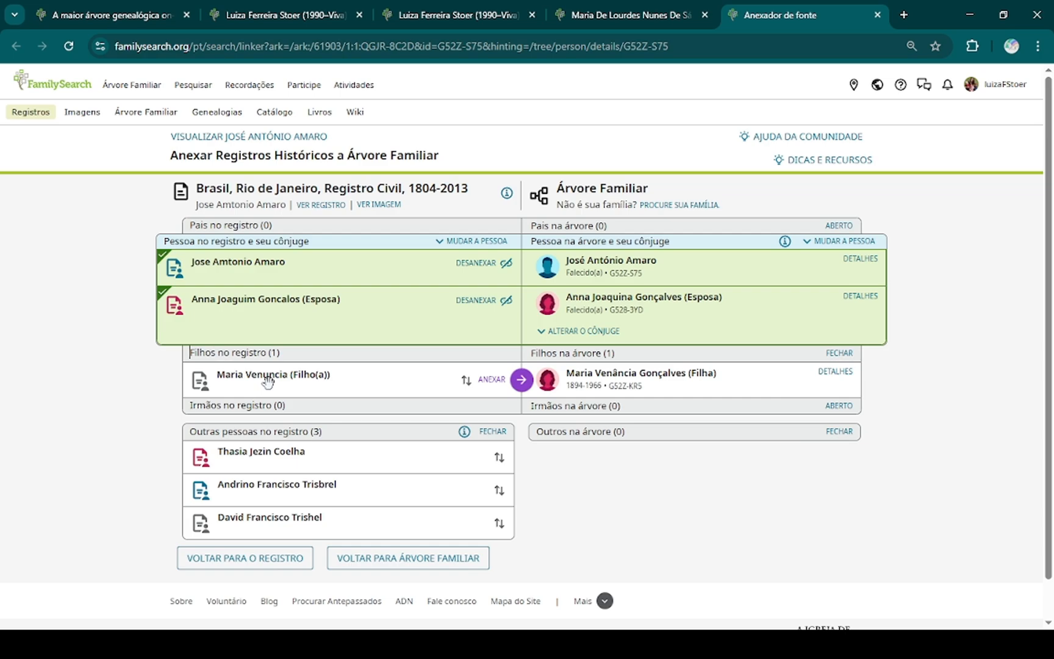
pyautogui.click(522, 380)
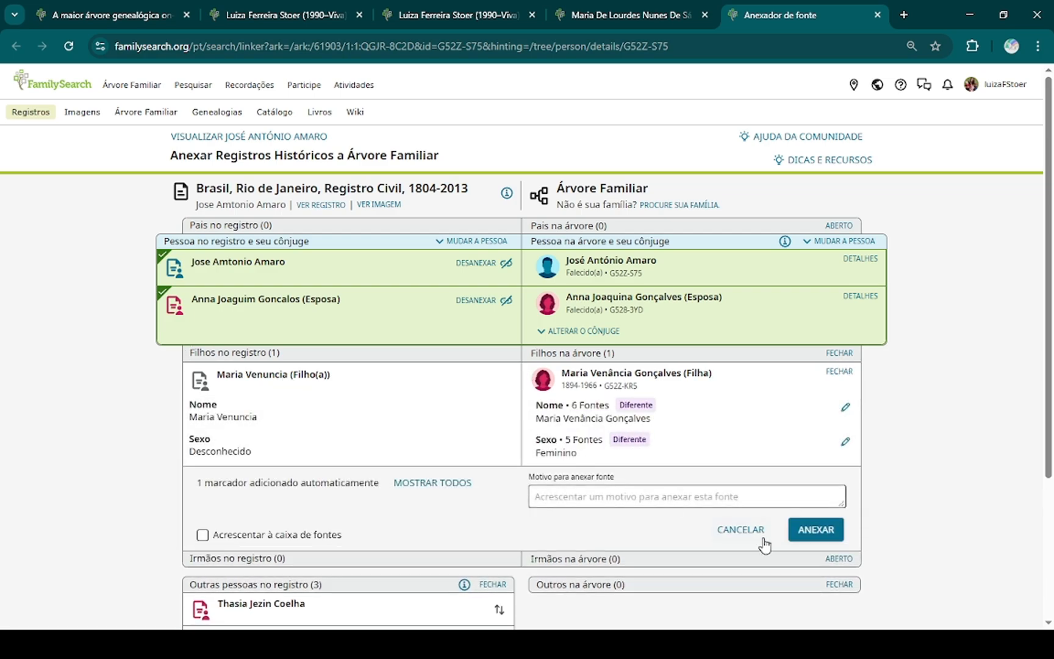
pyautogui.click(815, 529)
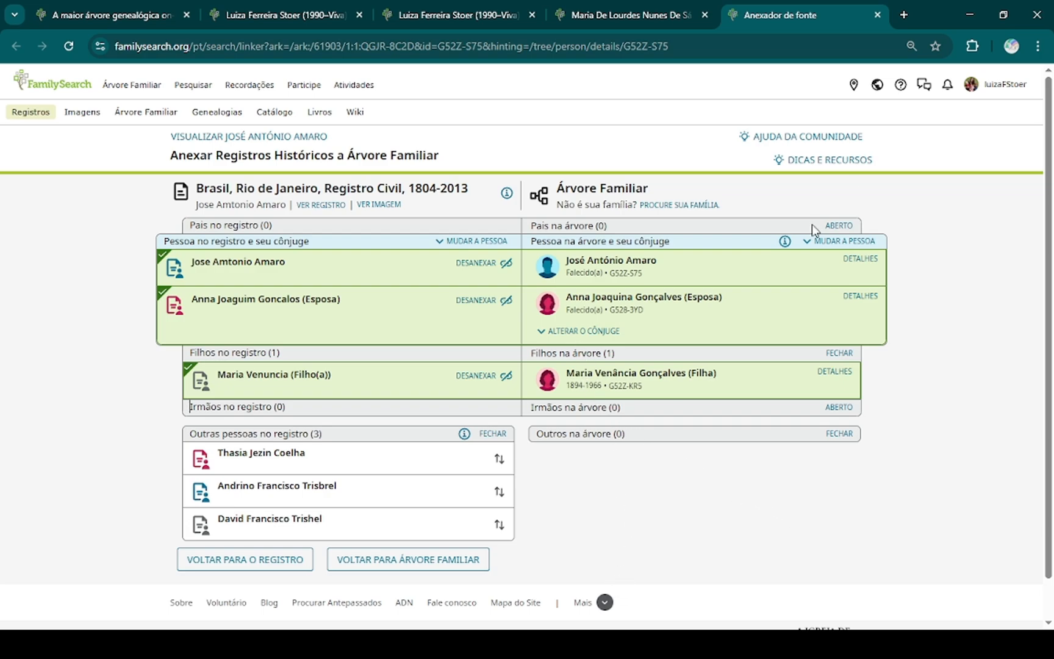
pyautogui.click(878, 16)
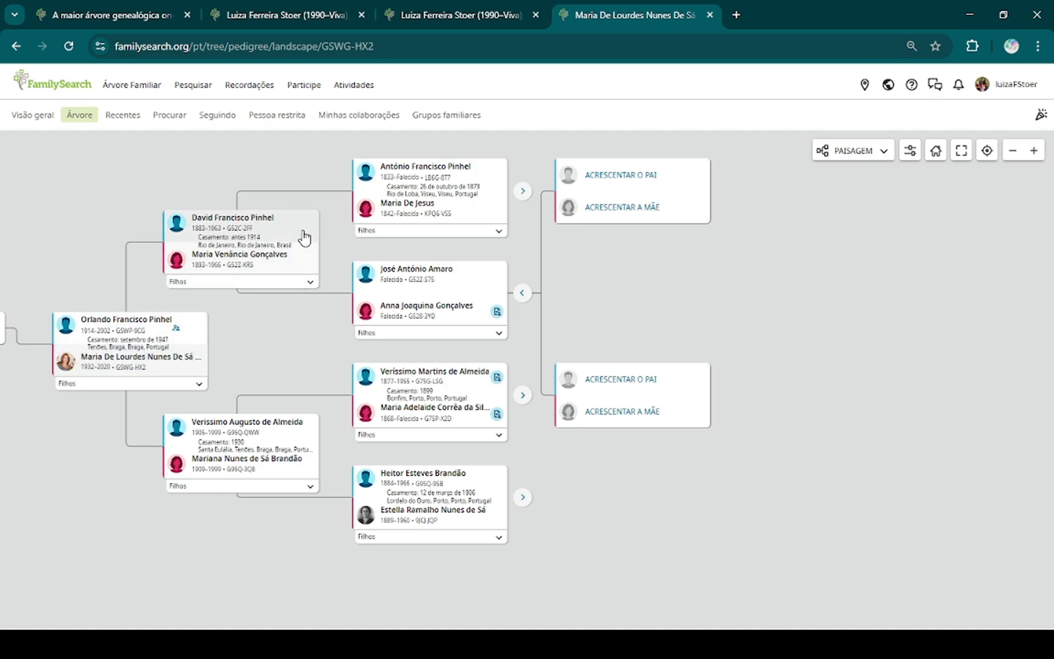
# - View the lists of children of the husband's parents and of his paternal grandparents
pyautogui.click(226, 281)
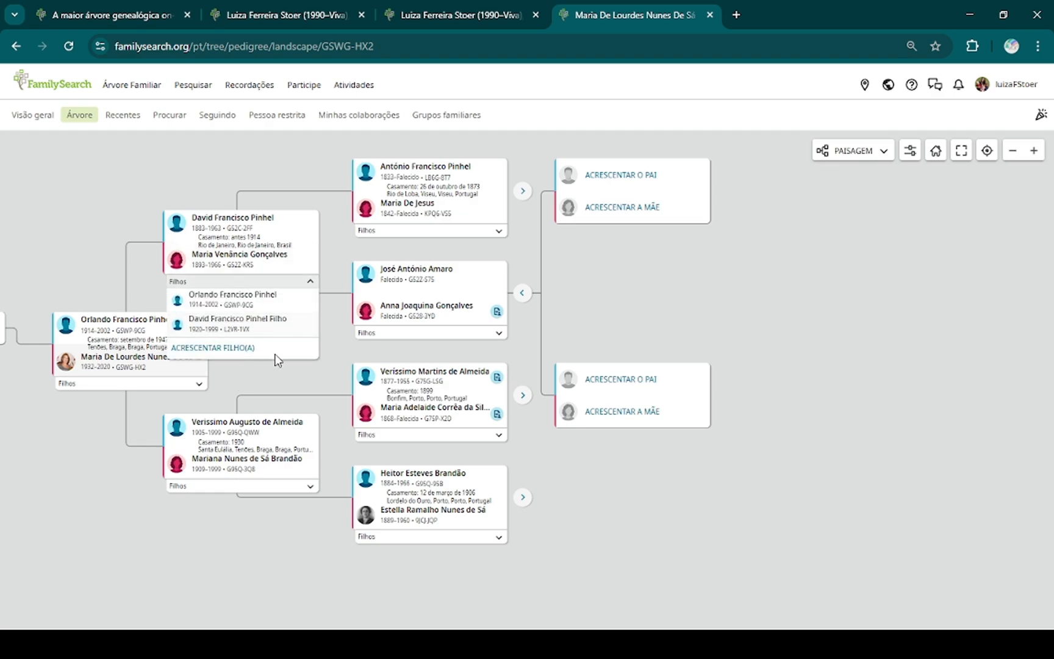
pyautogui.click(334, 357)
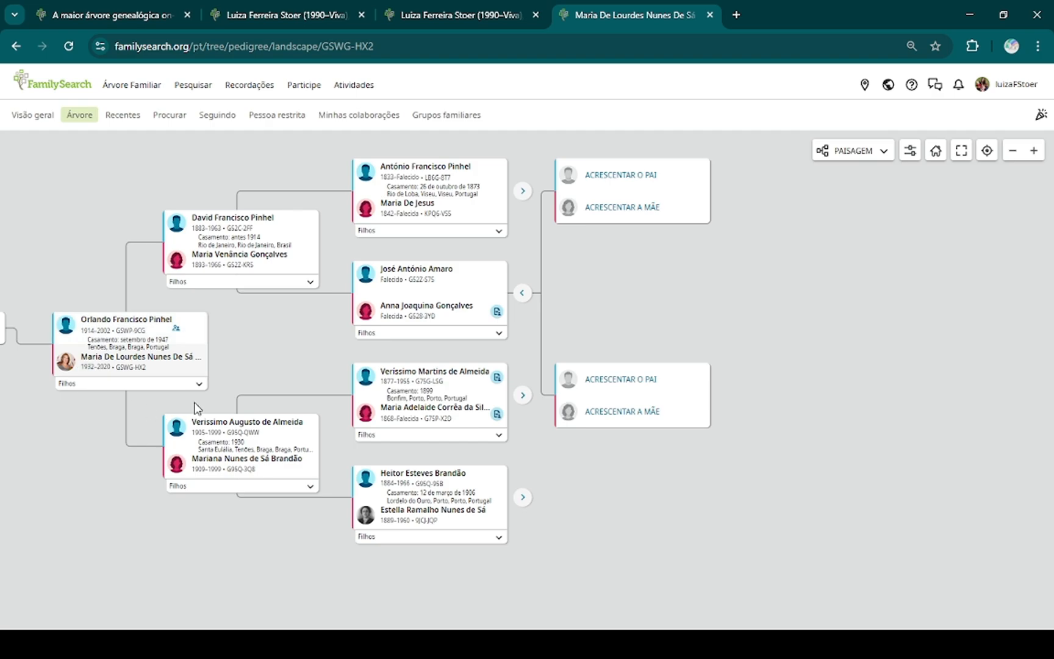
pyautogui.moveTo(293, 368); pyautogui.dragTo(228, 384)
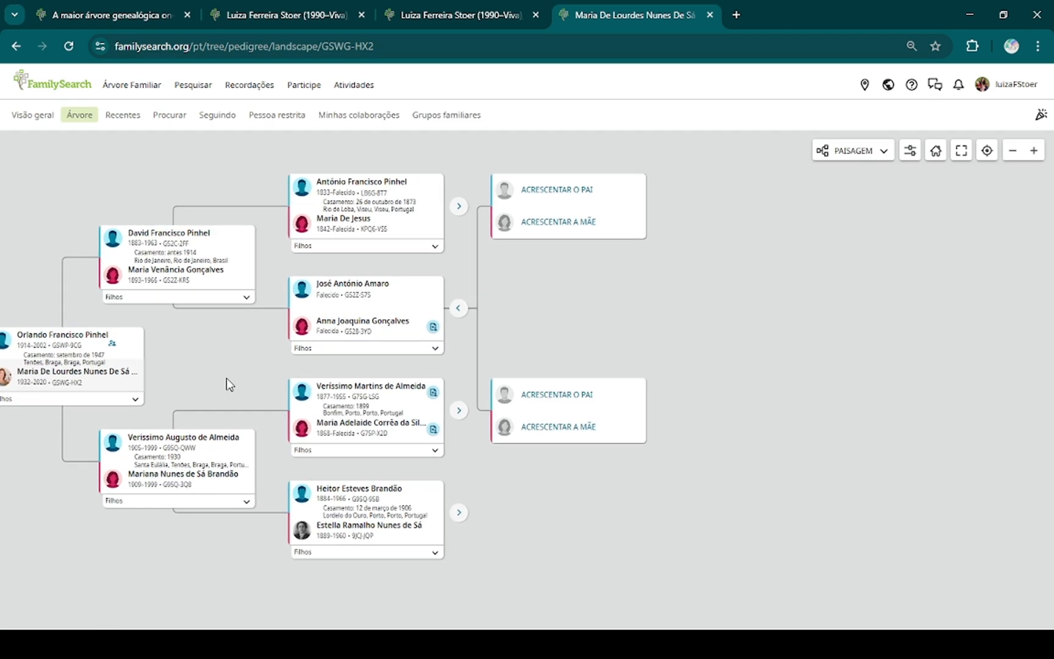
pyautogui.click(329, 249)
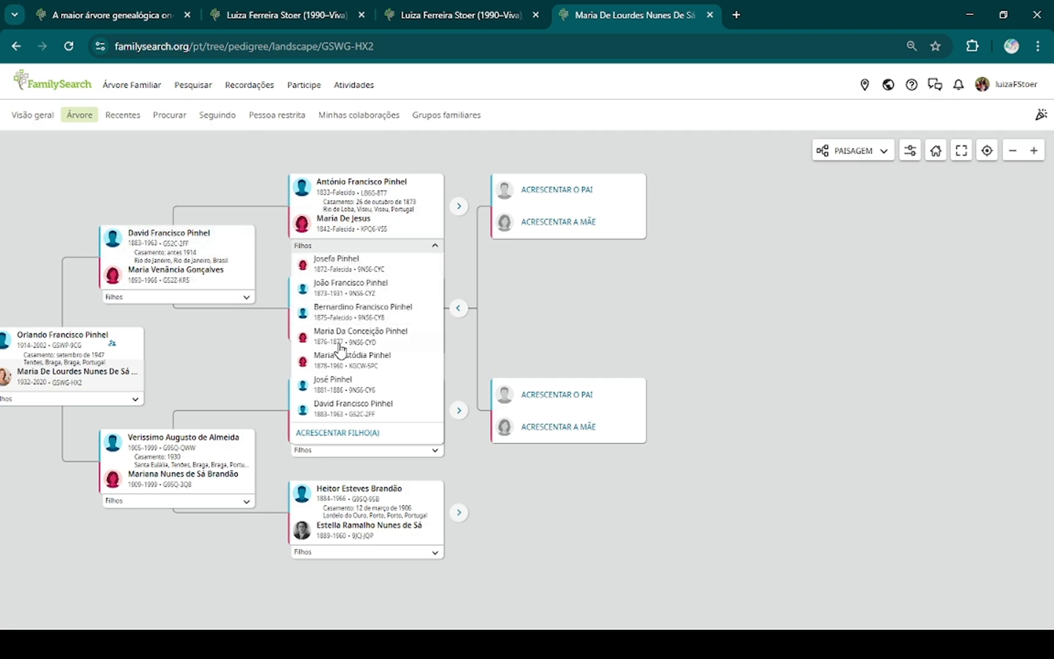
pyautogui.click(219, 383)
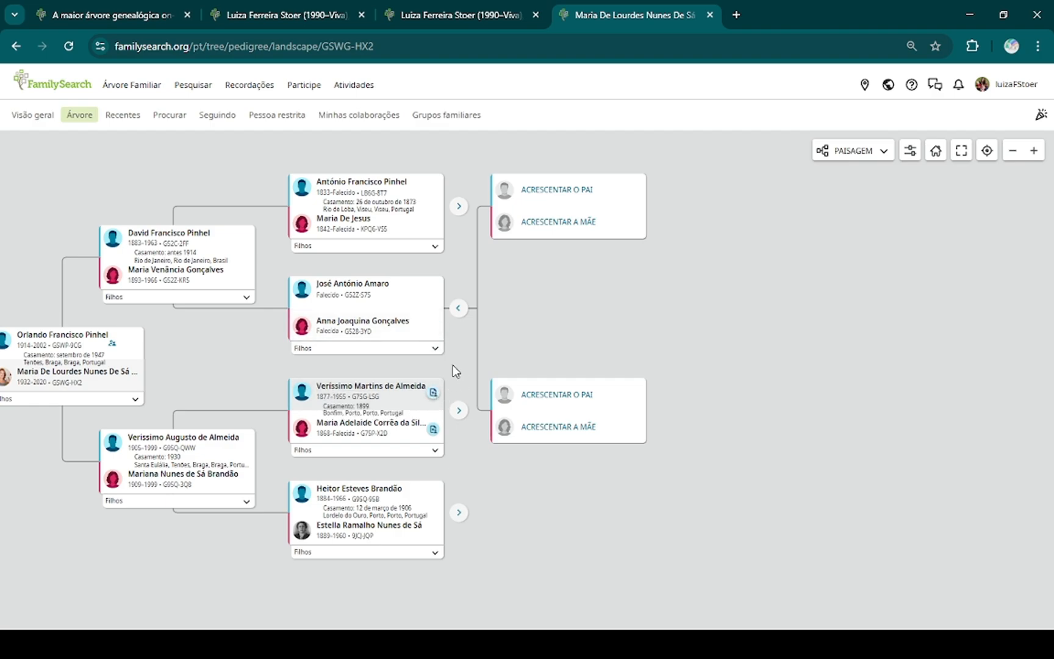
# - Expand the line of the wife's paternal grandparents and open a suggested Portugal, Braga, Registros Paroquiais, 1530-1912 record of the grandfather for attaching
pyautogui.click(459, 414)
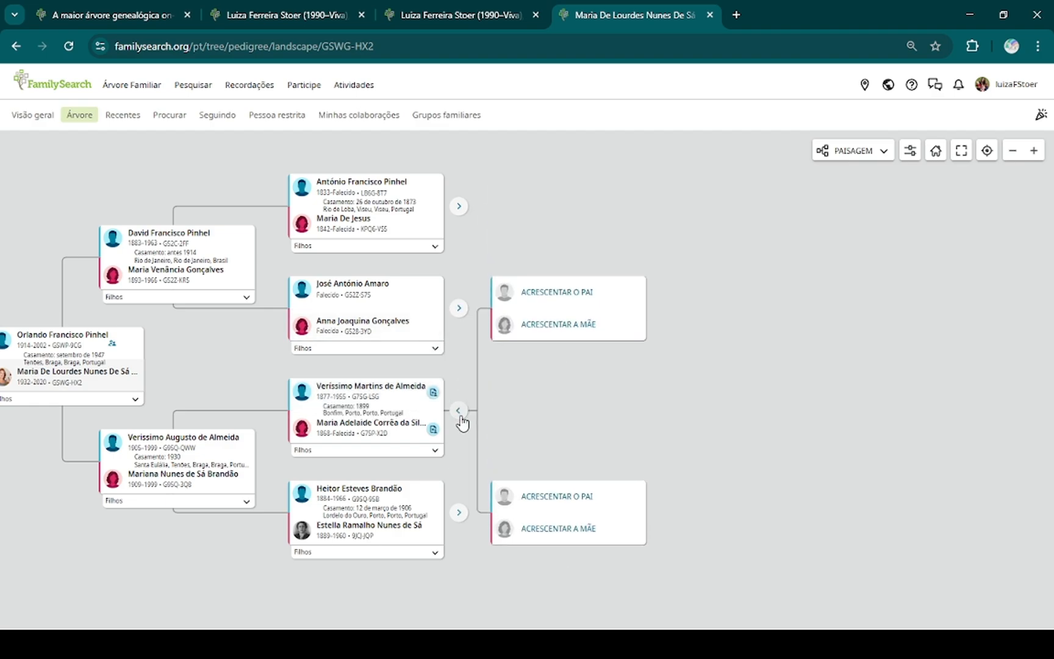
pyautogui.click(433, 392)
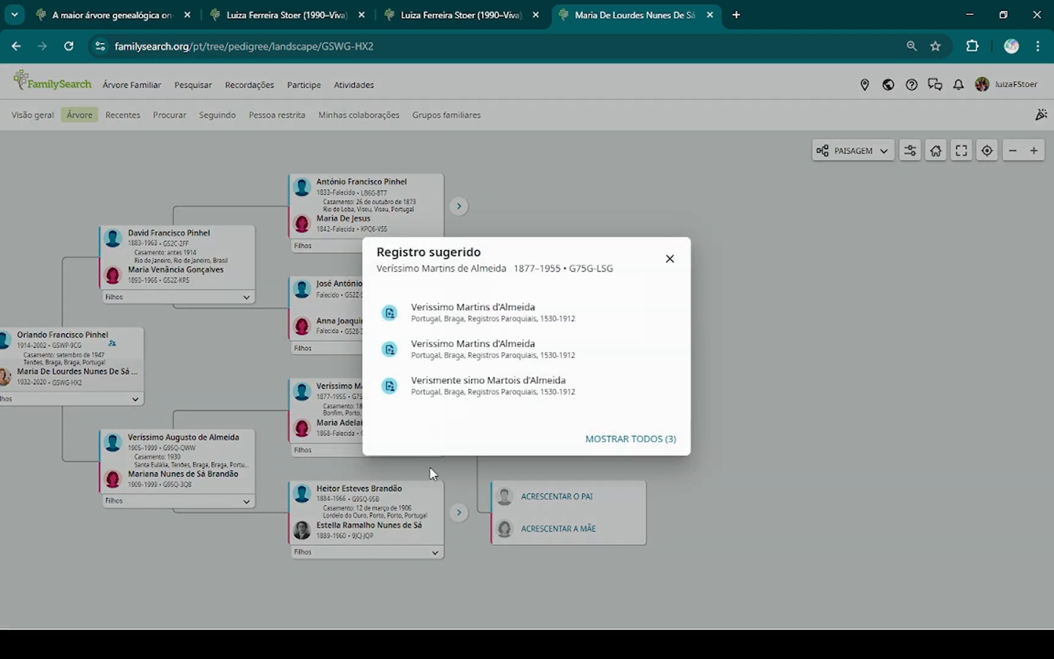
pyautogui.click(506, 332)
pyautogui.click(610, 504)
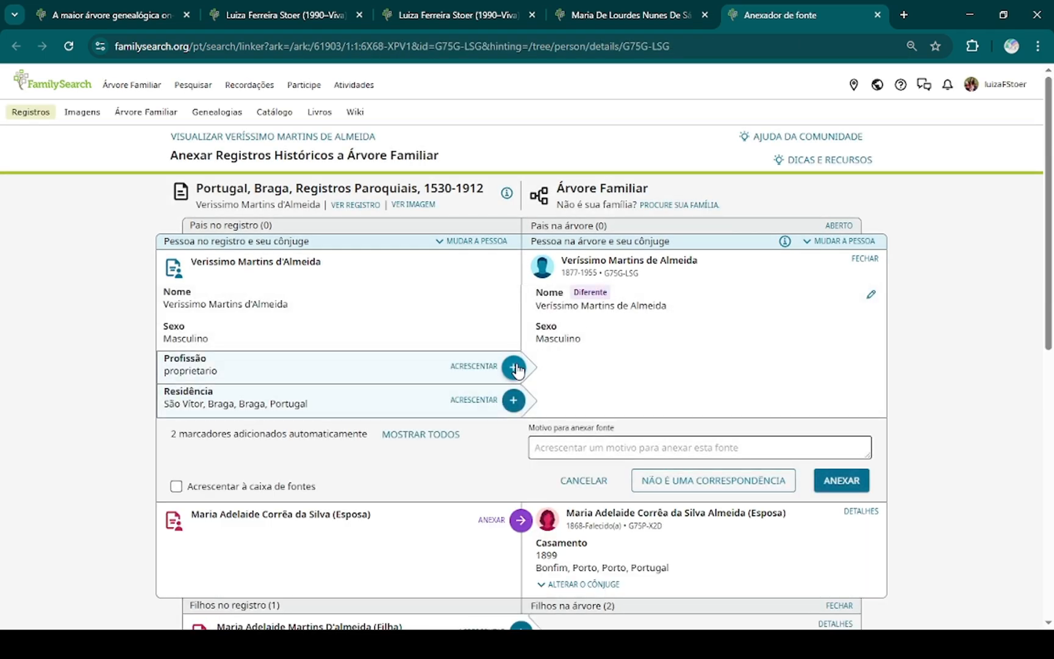
# - Attach the Braga parish record to the grandfather with his occupation and residence, and to his wife with the residence São Vítor, Braga, Braga, Portugal
pyautogui.click(514, 366)
pyautogui.click(514, 401)
pyautogui.click(835, 502)
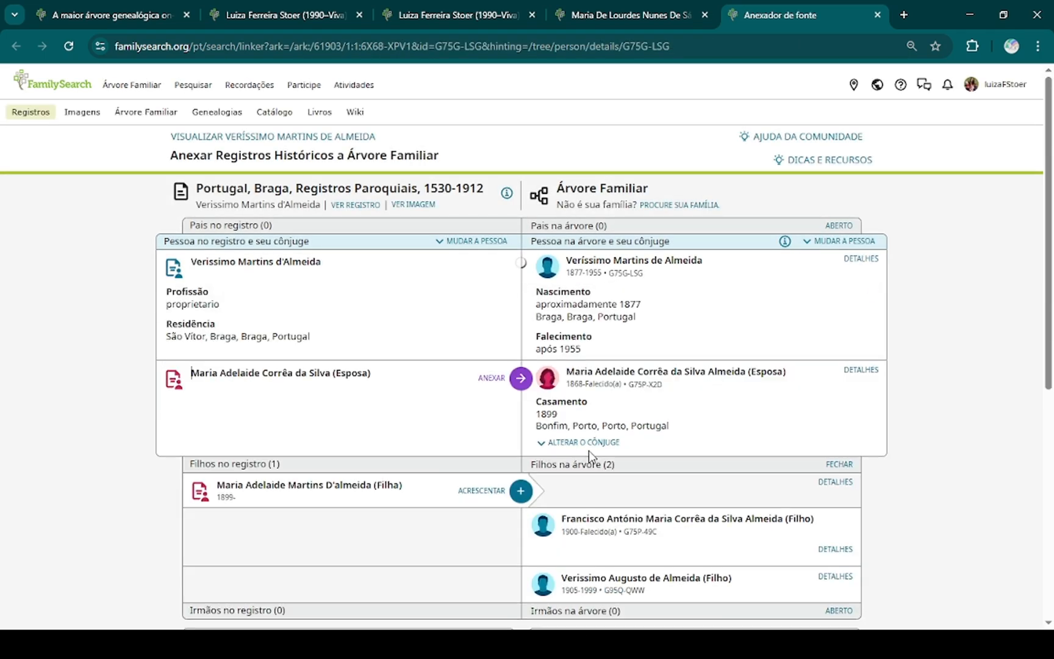
pyautogui.click(521, 306)
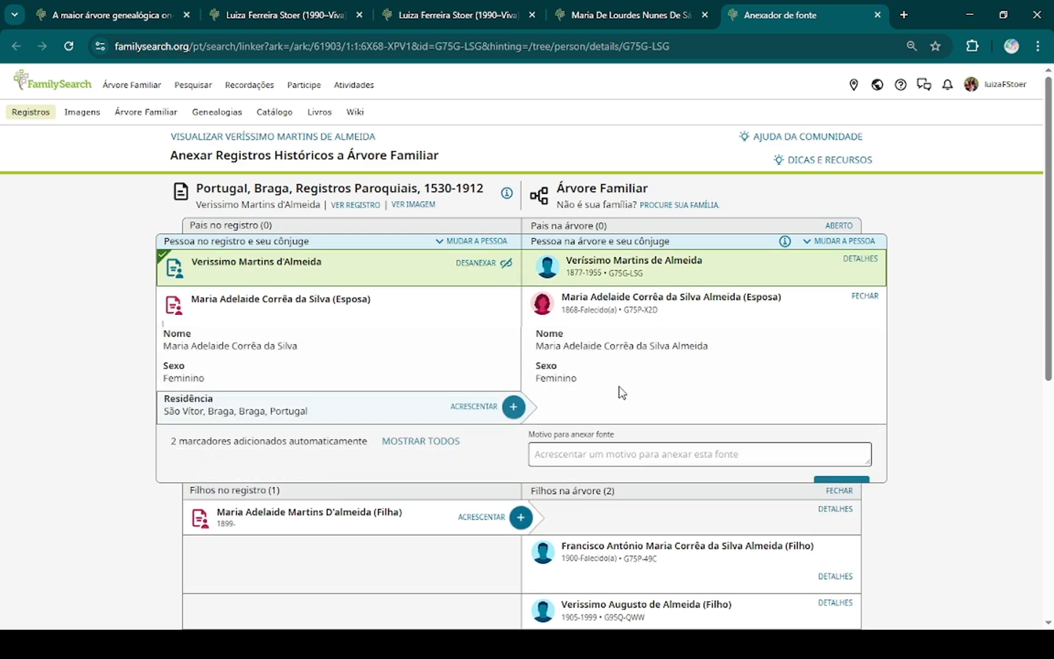
pyautogui.click(513, 405)
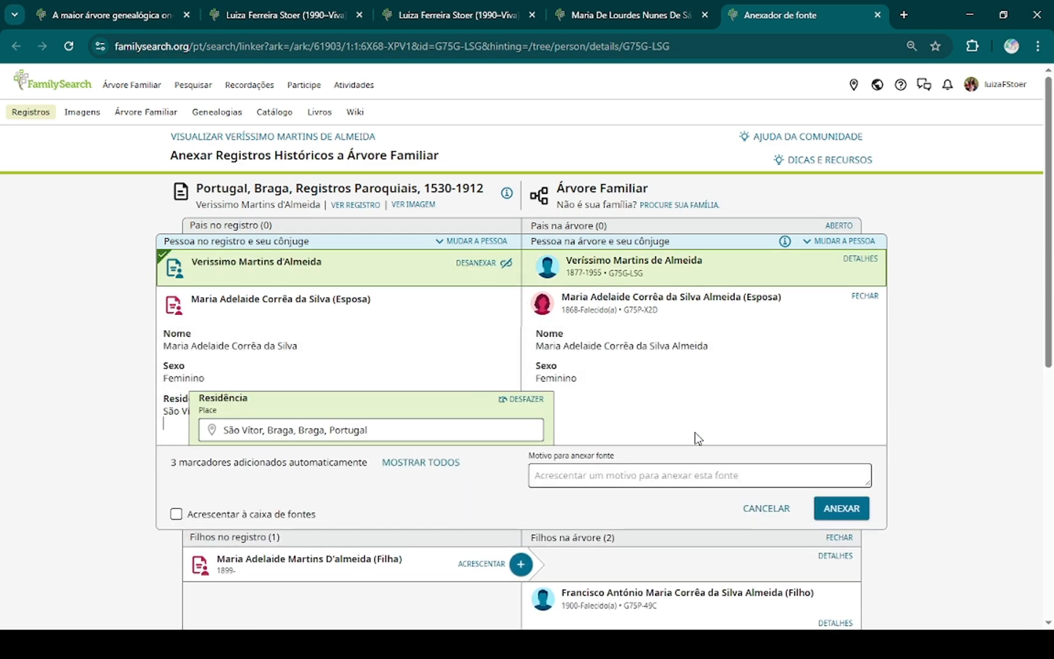
pyautogui.click(845, 510)
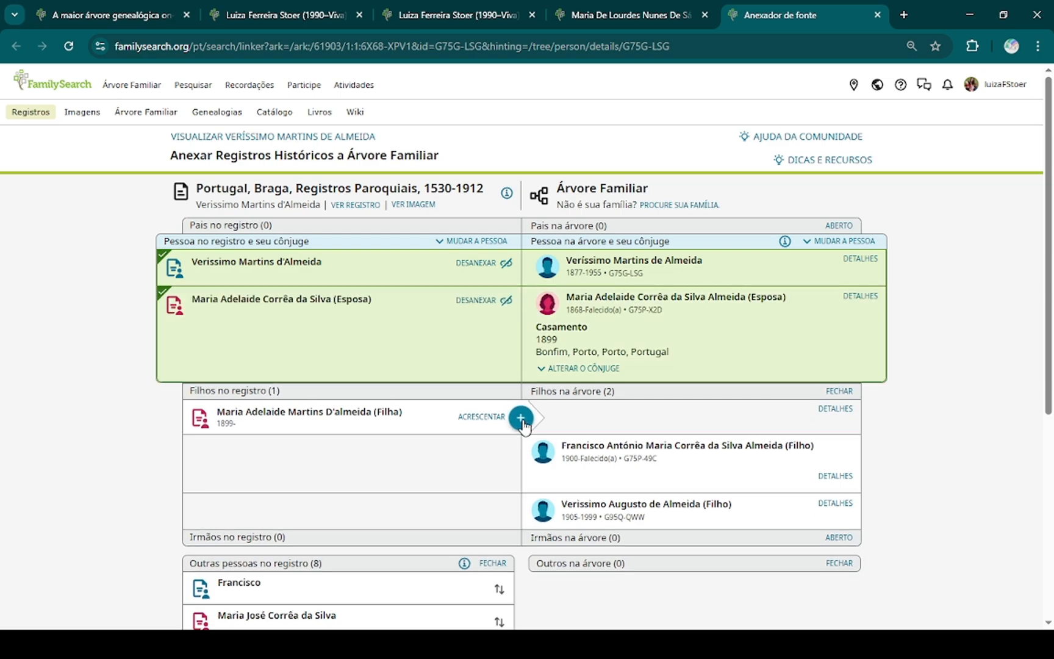
# - Add the daughter listed in the Braga parish record to the couple as a new deceased female, keeping the record's birth and christening details
pyautogui.click(522, 417)
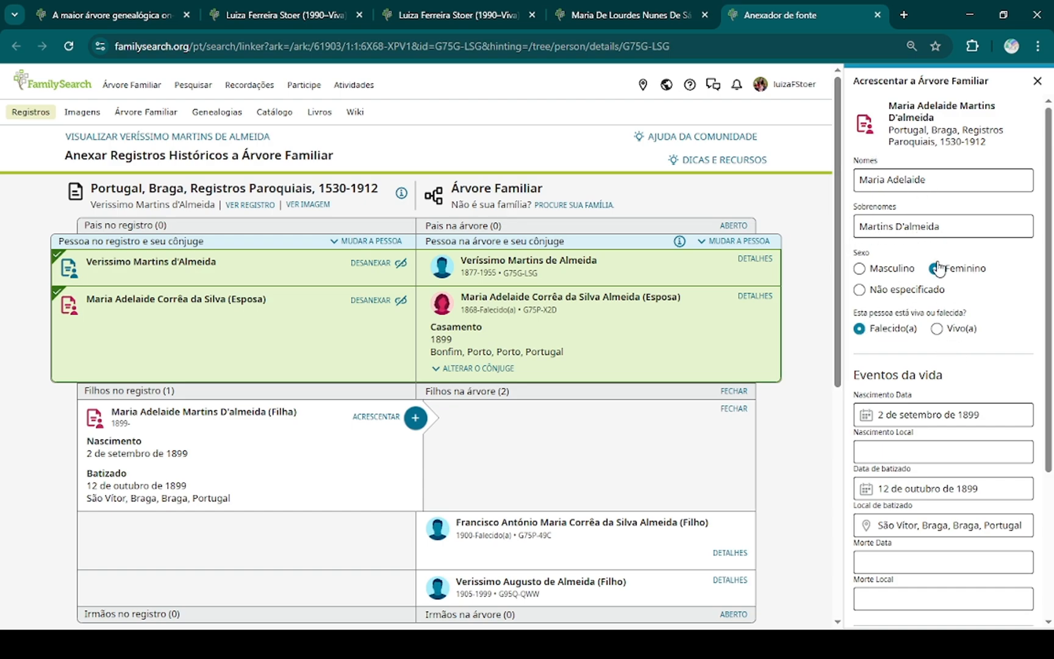
pyautogui.scroll(-2, 945, 275)
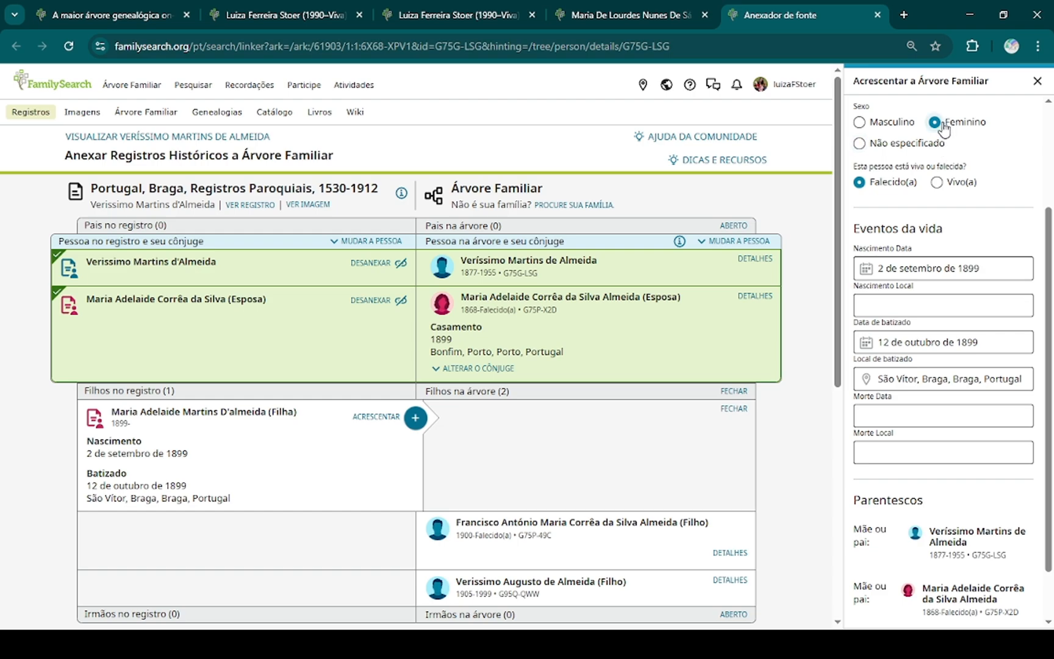
pyautogui.scroll(-1, 974, 297)
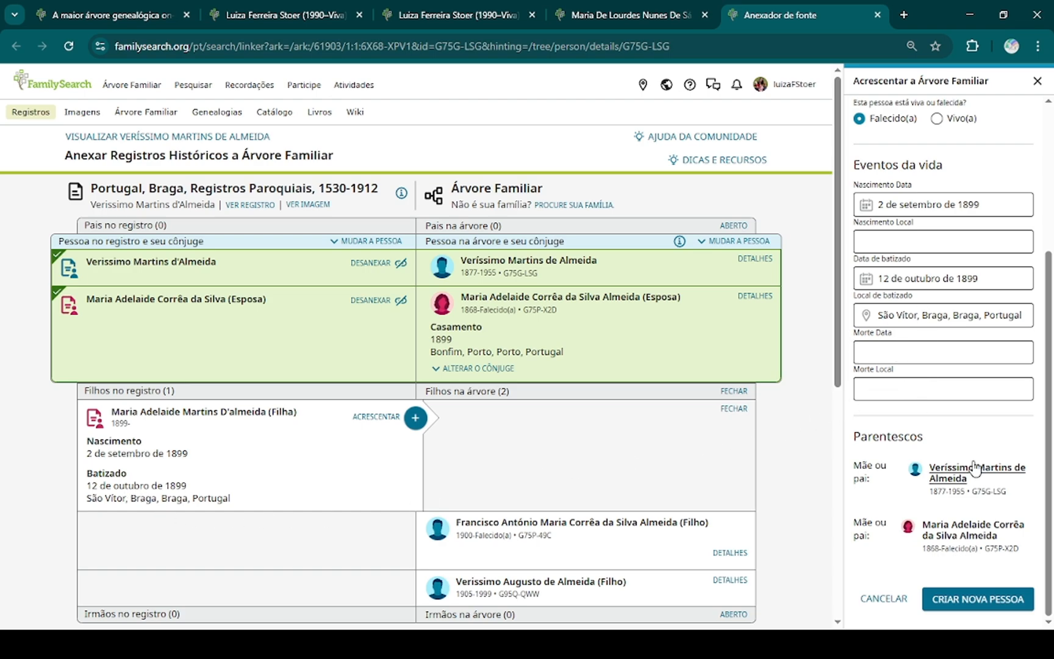
pyautogui.click(975, 601)
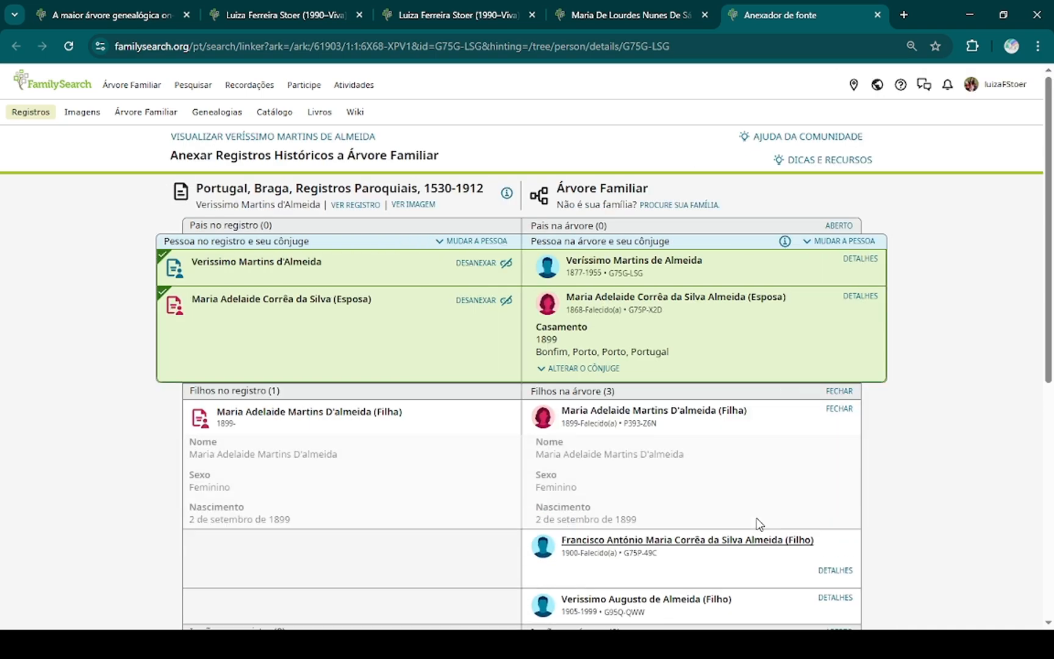
# - Attach the Braga parish record to the newly created daughter and return to the family tree
pyautogui.scroll(-5, 753, 490)
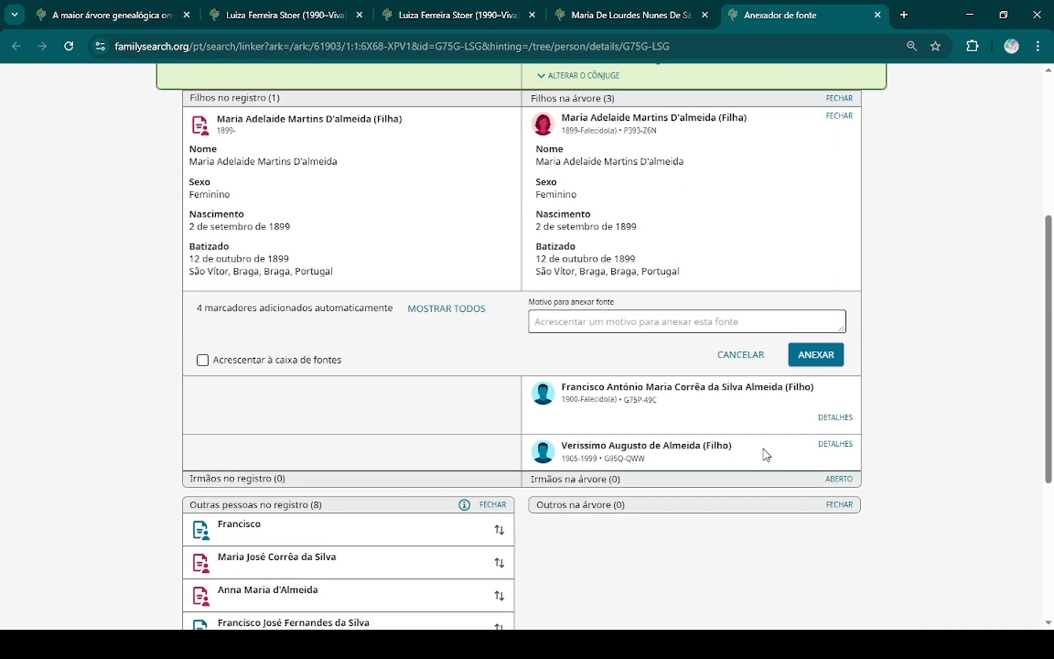
pyautogui.click(817, 355)
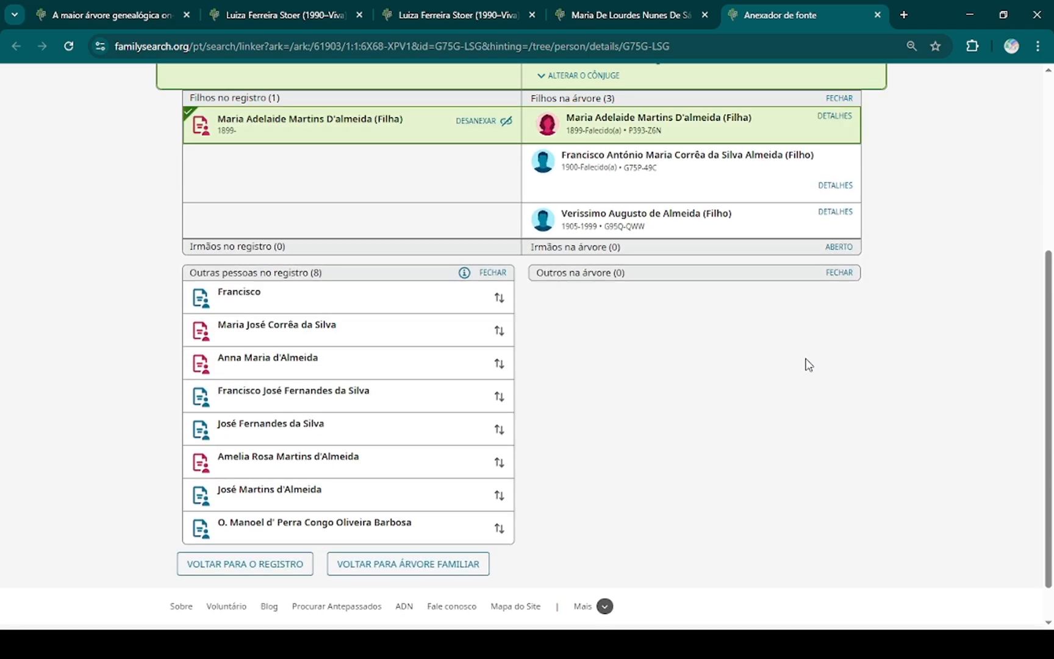
pyautogui.scroll(5, 885, 357)
pyautogui.scroll(-5, 795, 352)
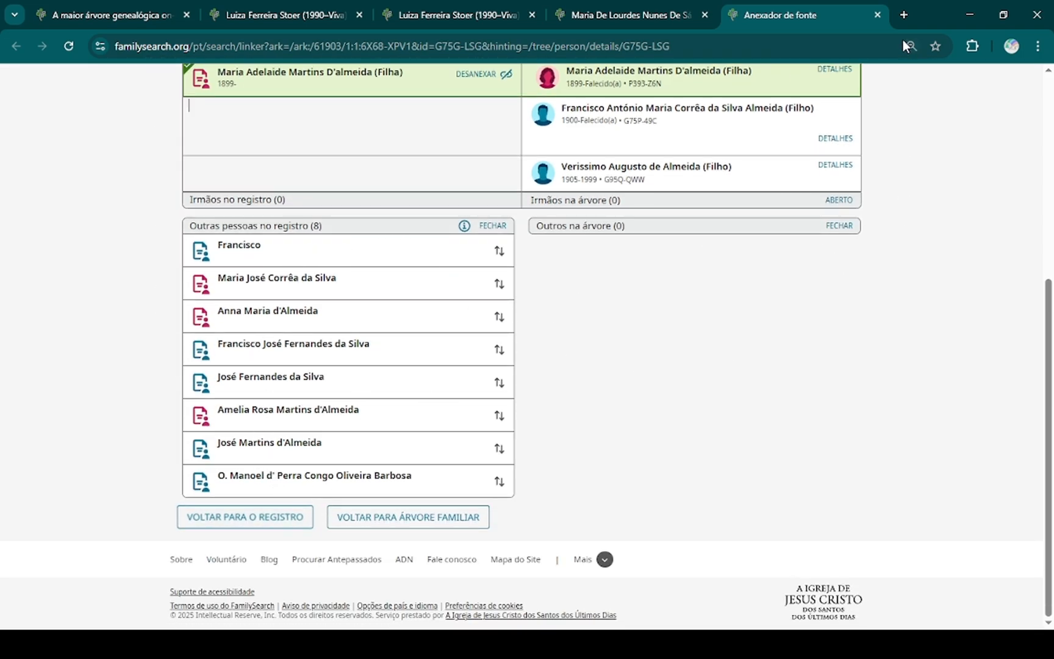
pyautogui.click(877, 15)
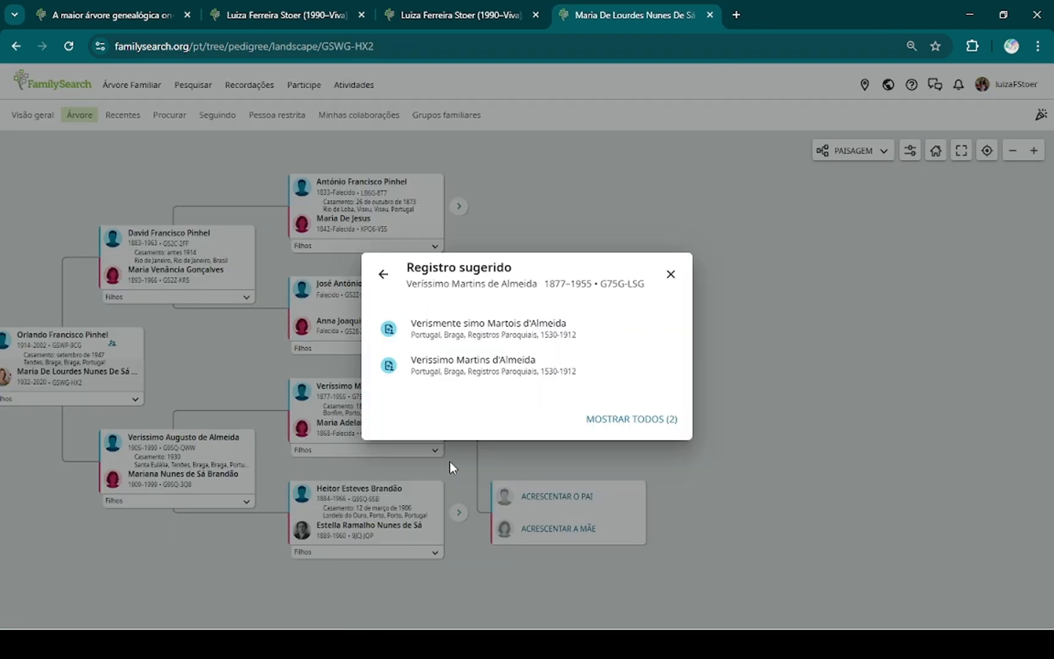
# - Review the grandfather's suggested Braga record of a christening in August 1901 and open it for attaching
pyautogui.click(525, 328)
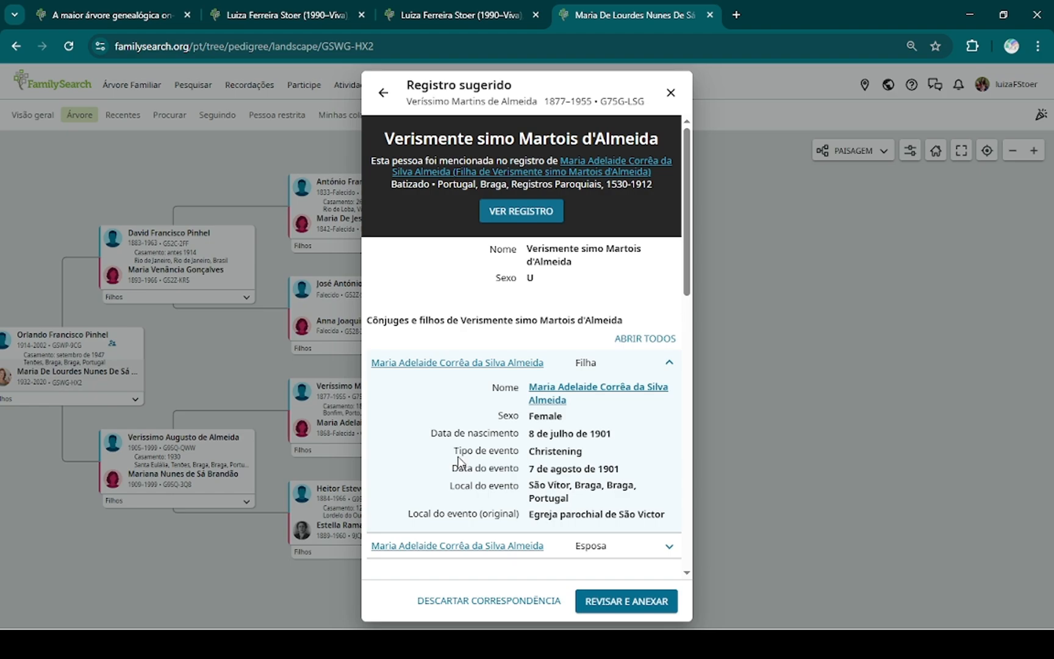
pyautogui.scroll(-4, 501, 430)
pyautogui.scroll(-1, 528, 415)
pyautogui.scroll(5, 527, 416)
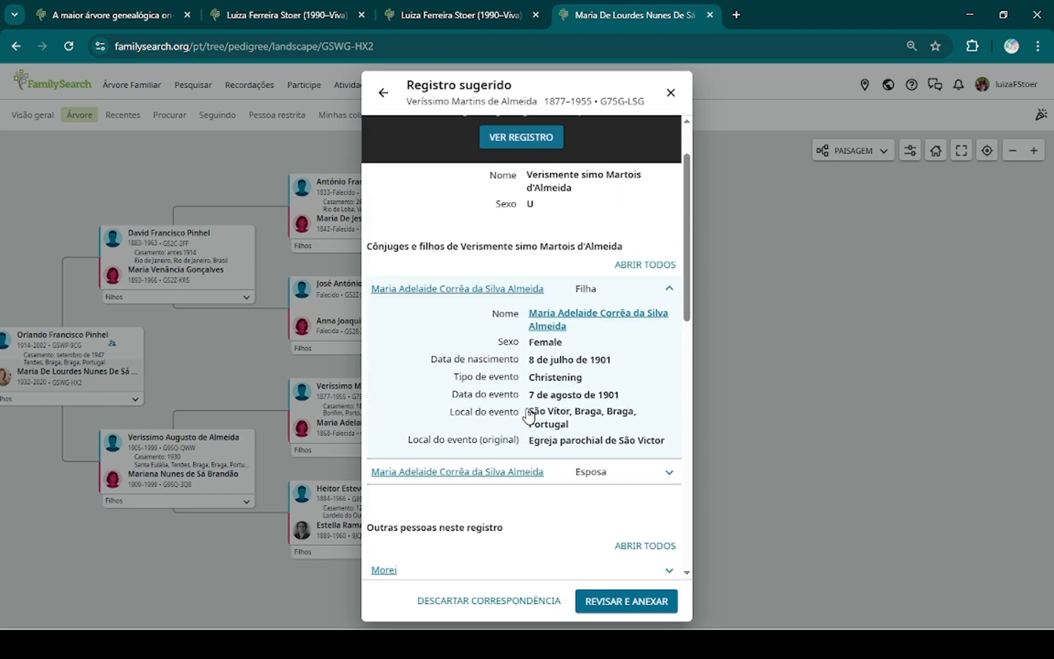
pyautogui.scroll(-7, 528, 415)
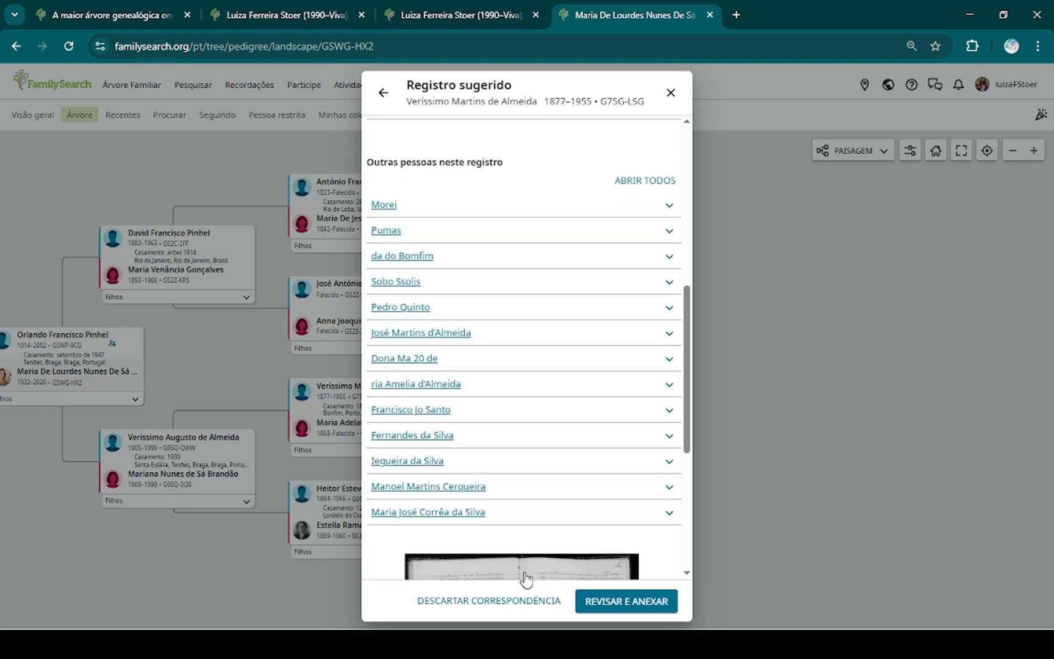
pyautogui.click(628, 601)
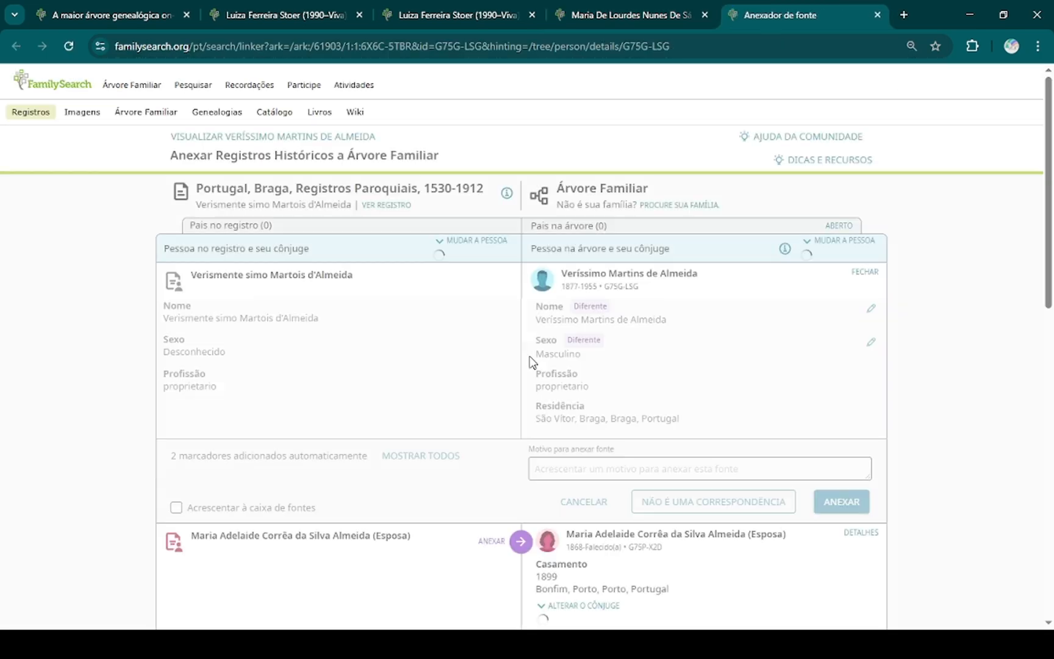
# - Attach the 1901 christening record to the grandfather, his wife and their recently added daughter, and return to the tree
pyautogui.click(842, 488)
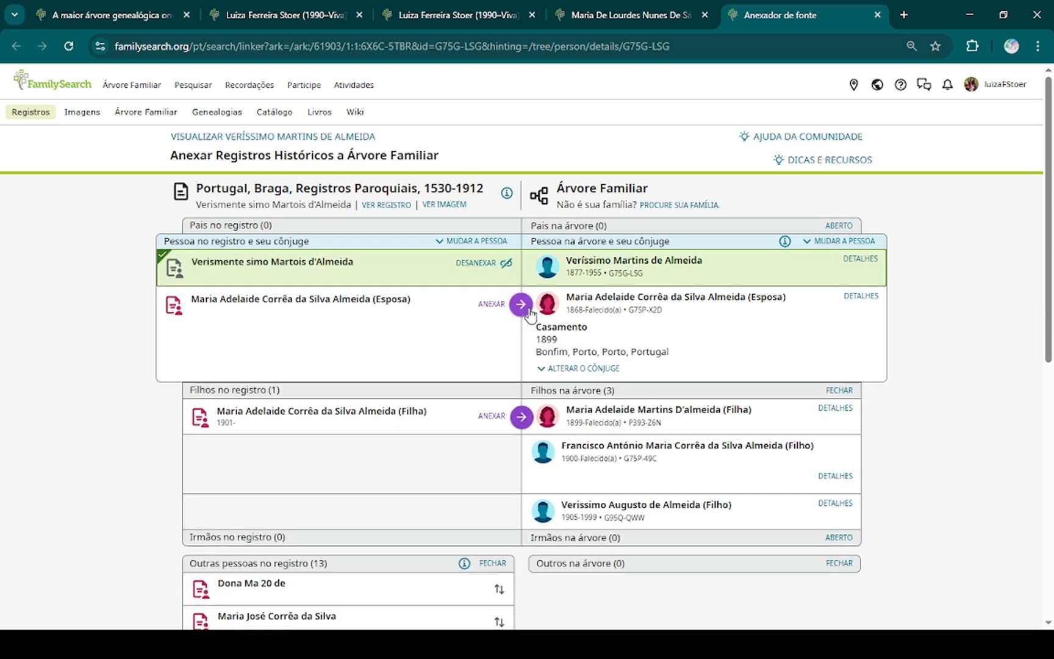
pyautogui.click(522, 304)
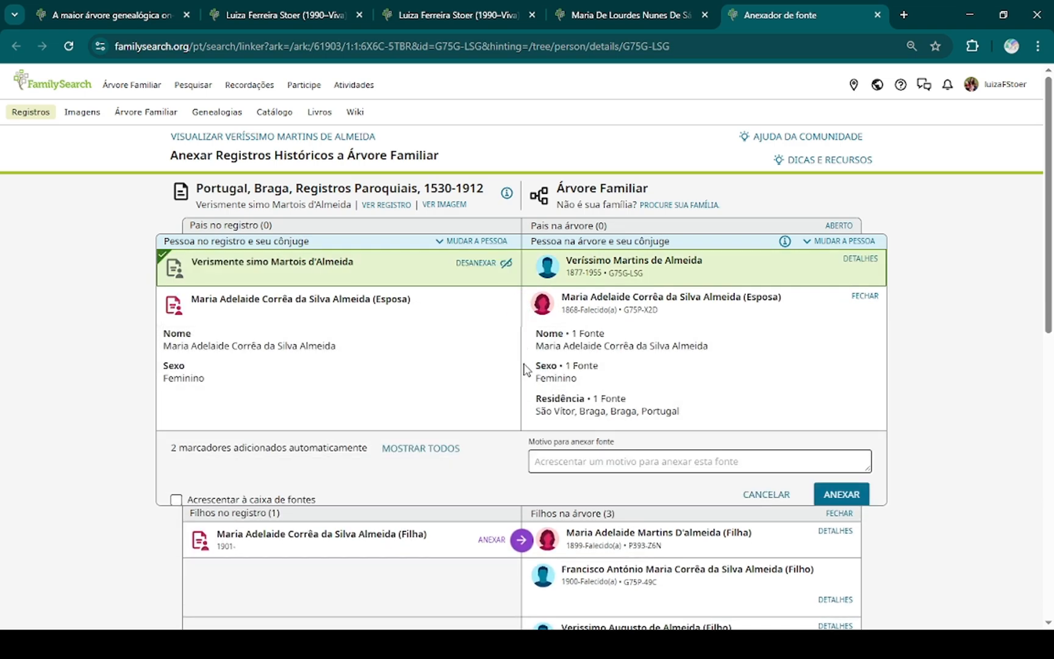
pyautogui.click(841, 496)
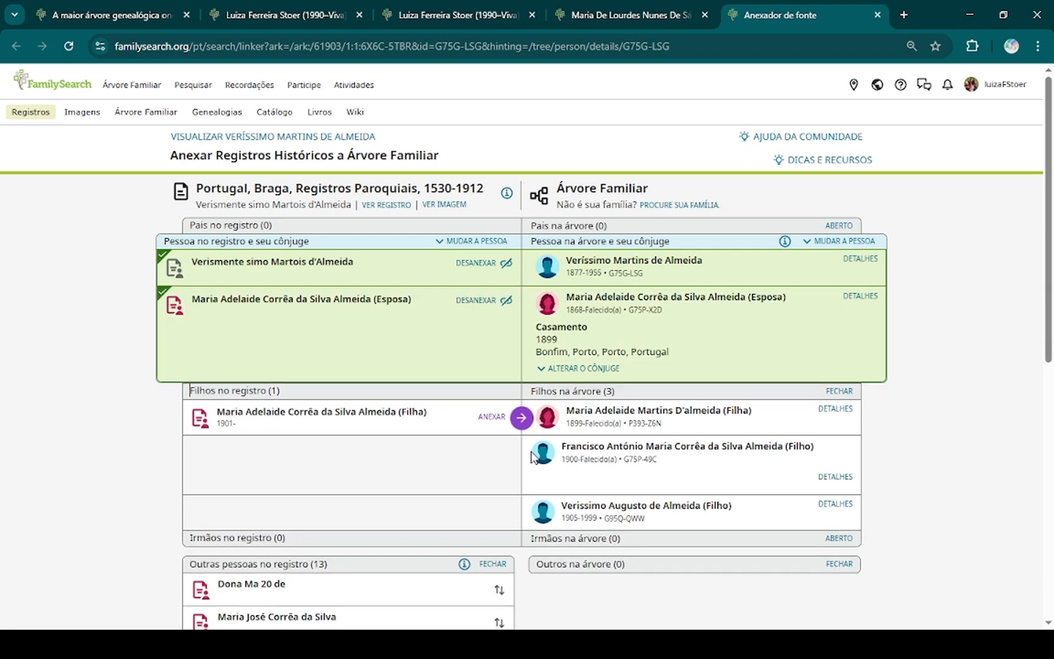
pyautogui.click(521, 418)
pyautogui.scroll(-4, 823, 447)
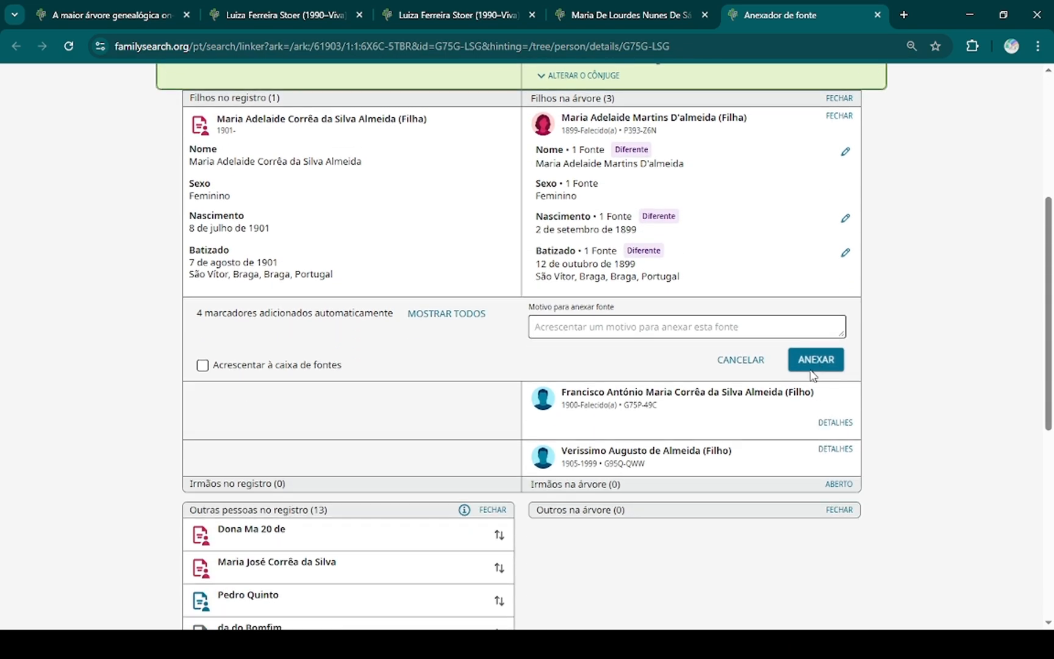
pyautogui.click(814, 365)
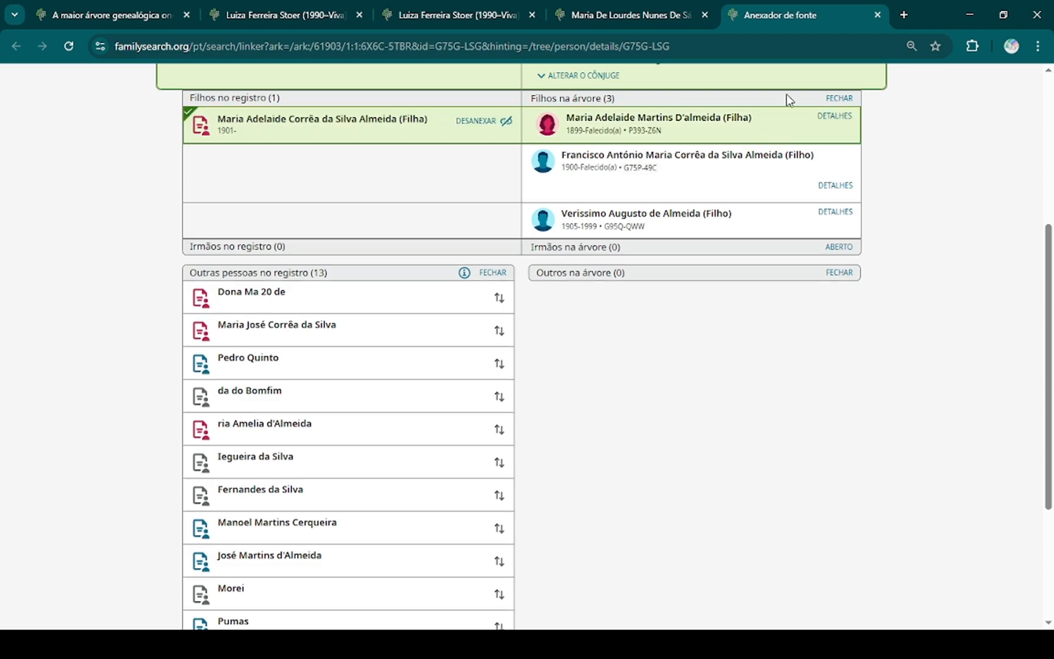
pyautogui.click(877, 15)
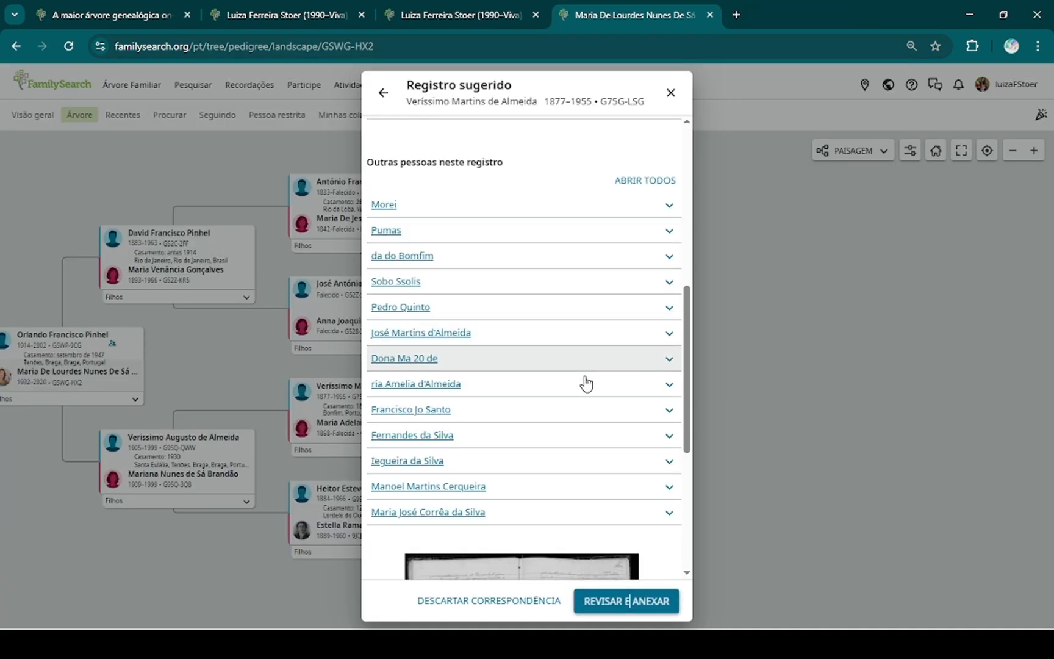
# - Open the grandfather's remaining suggested Braga parish record for attaching and attach it to him and his wife
pyautogui.click(536, 347)
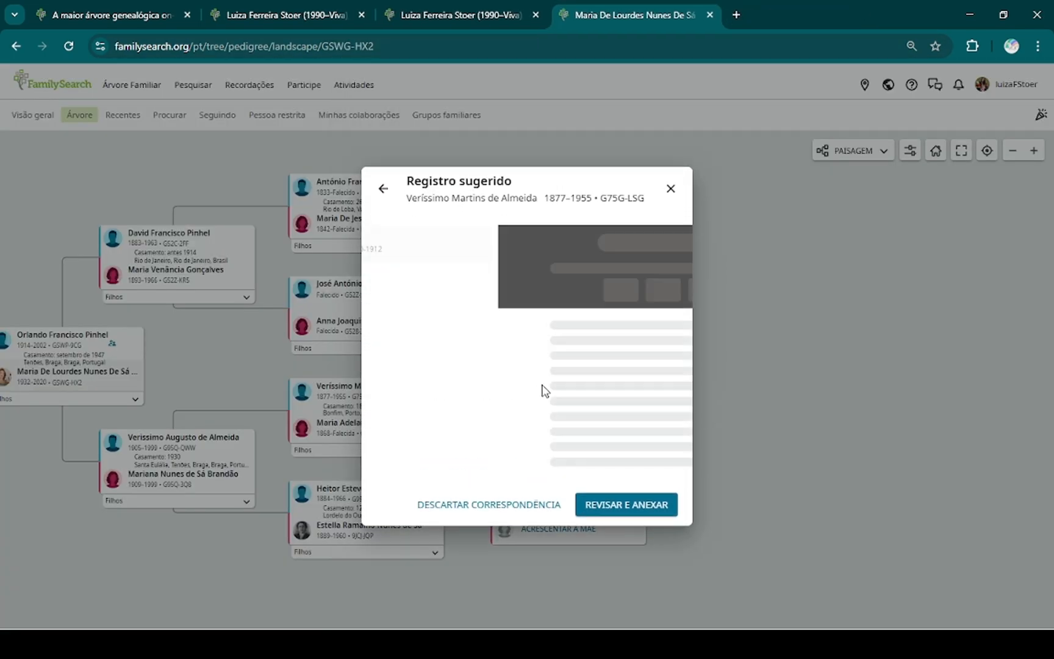
pyautogui.click(637, 510)
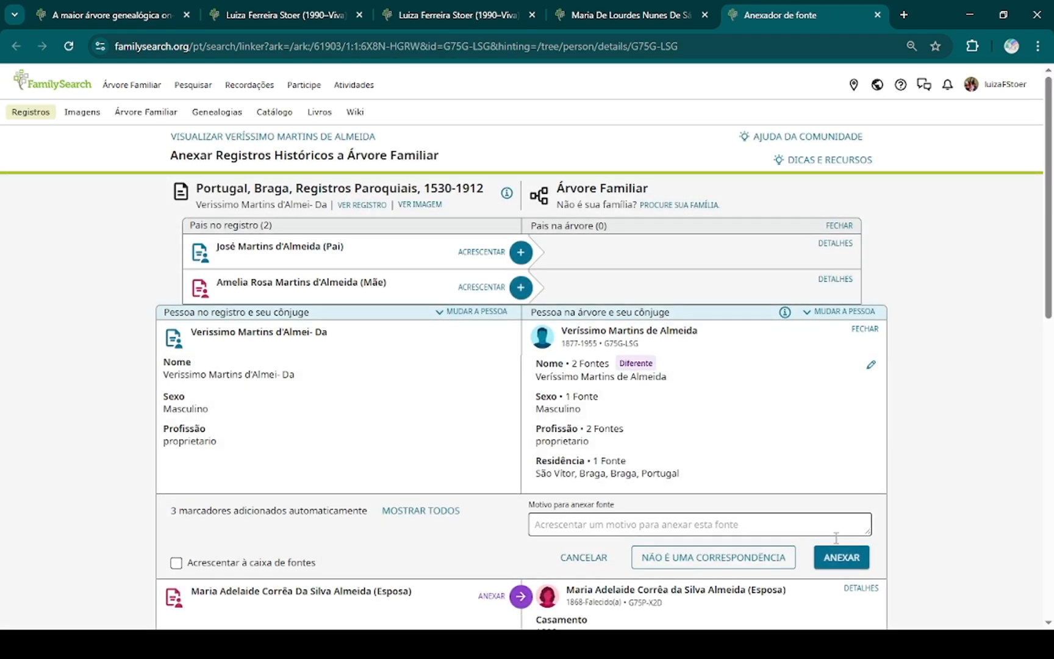
pyautogui.click(841, 557)
pyautogui.scroll(-2, 778, 446)
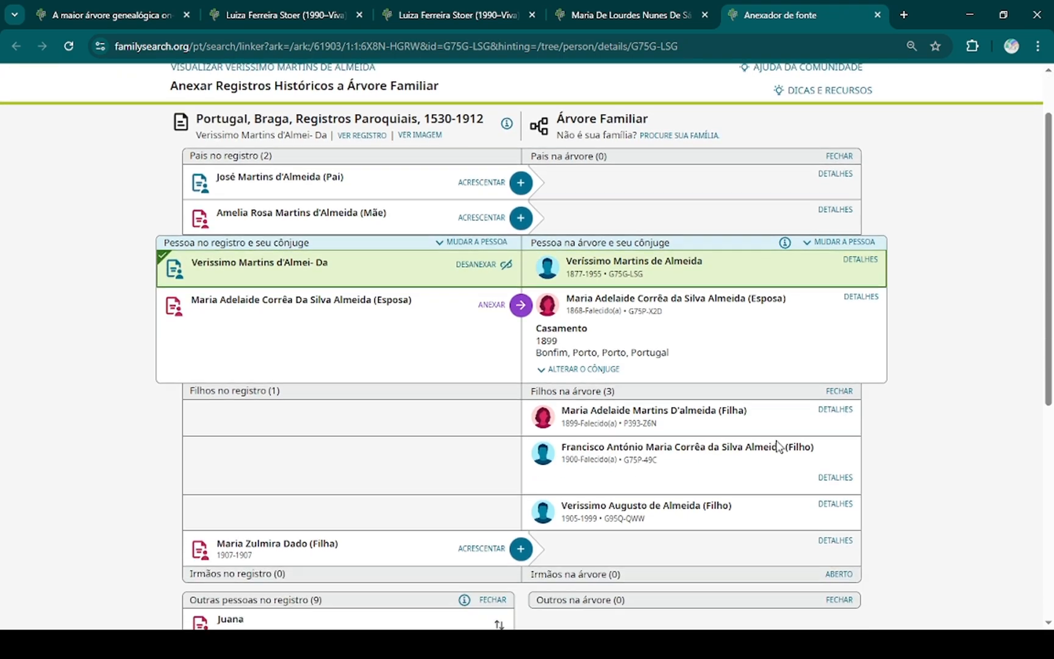
pyautogui.click(523, 228)
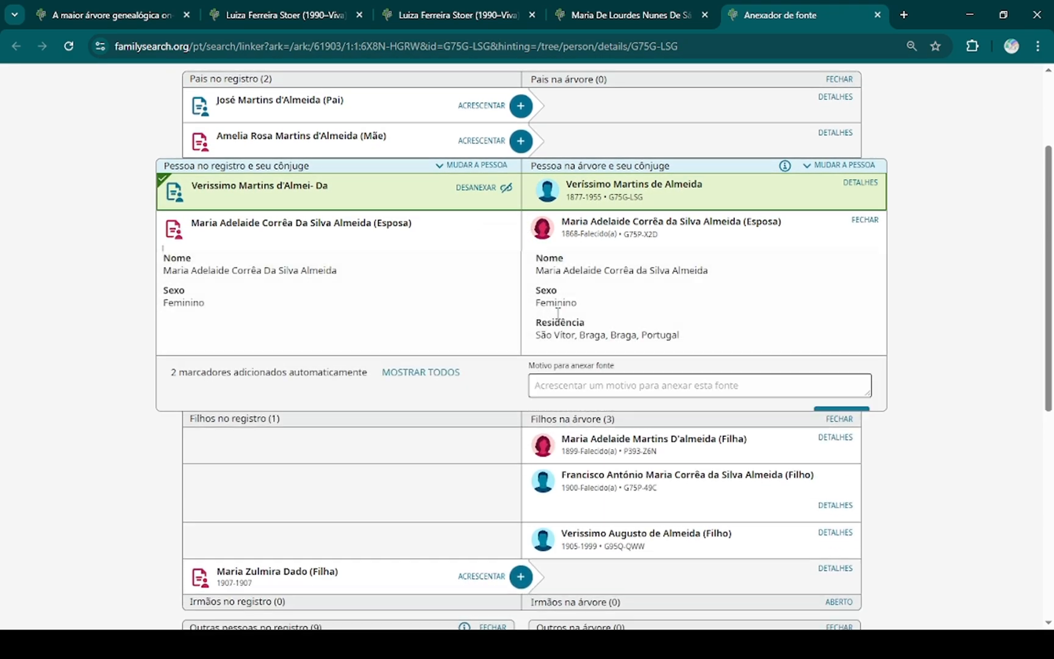
pyautogui.click(840, 418)
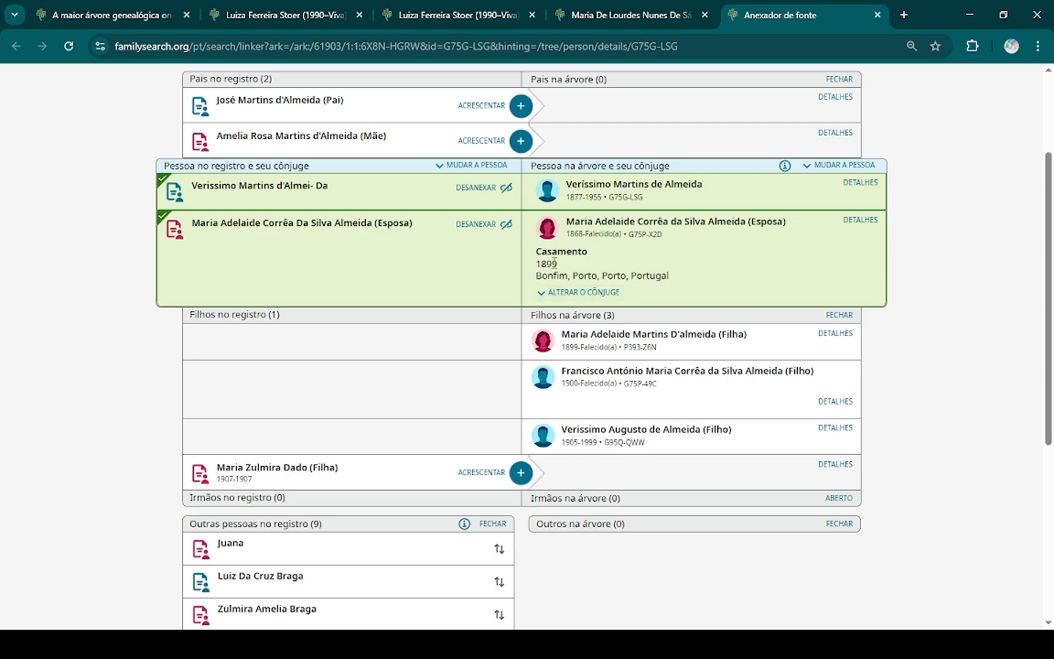
# - Add the record's unmatched daughter to the couple as a new deceased female, with her christening in São Vítor, Braga, Braga, Portugal and 1907 death
pyautogui.click(521, 474)
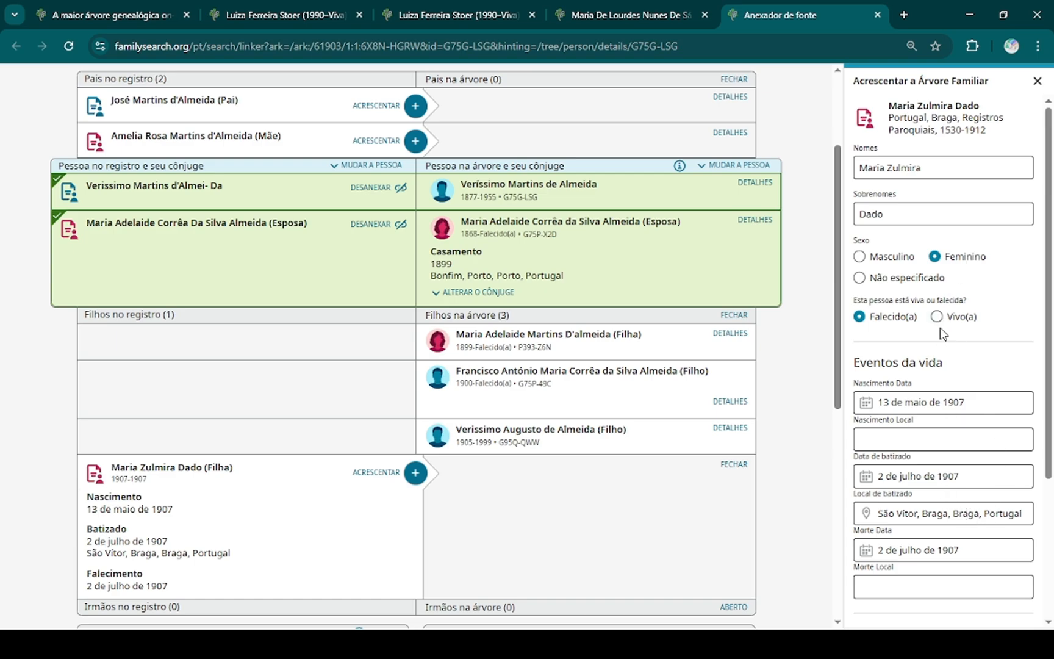
pyautogui.scroll(-3, 939, 327)
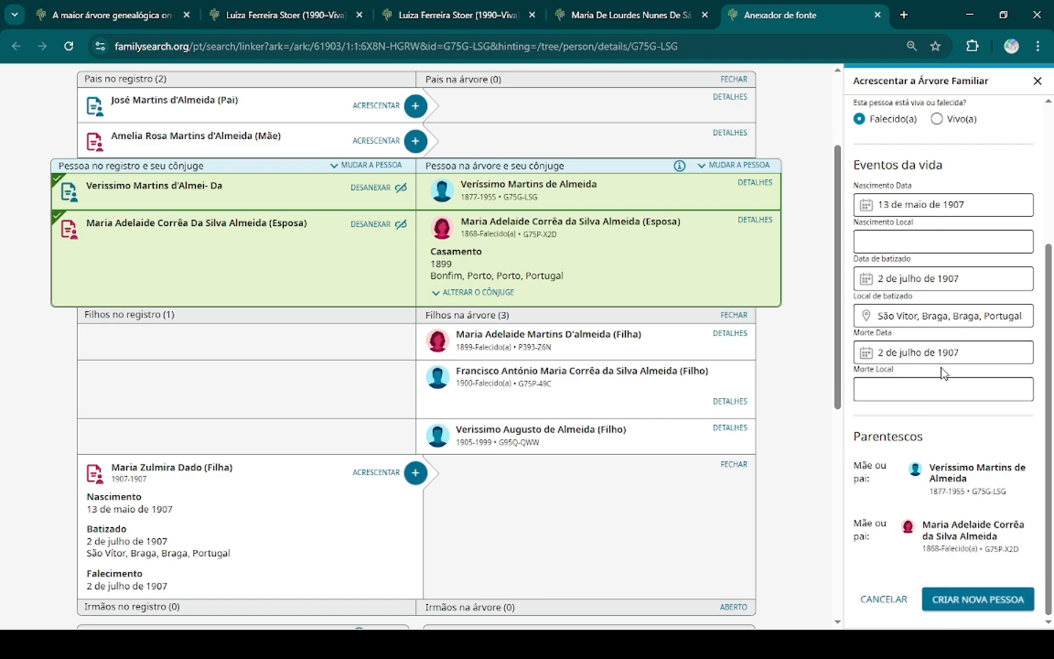
pyautogui.scroll(4, 953, 396)
pyautogui.scroll(-4, 952, 396)
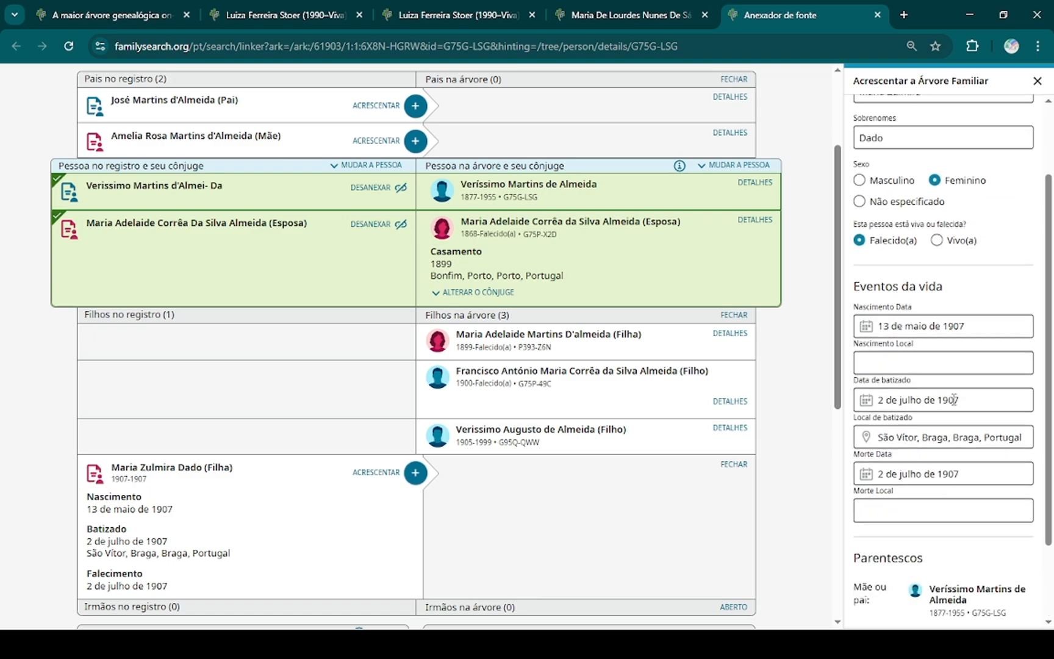
pyautogui.click(970, 601)
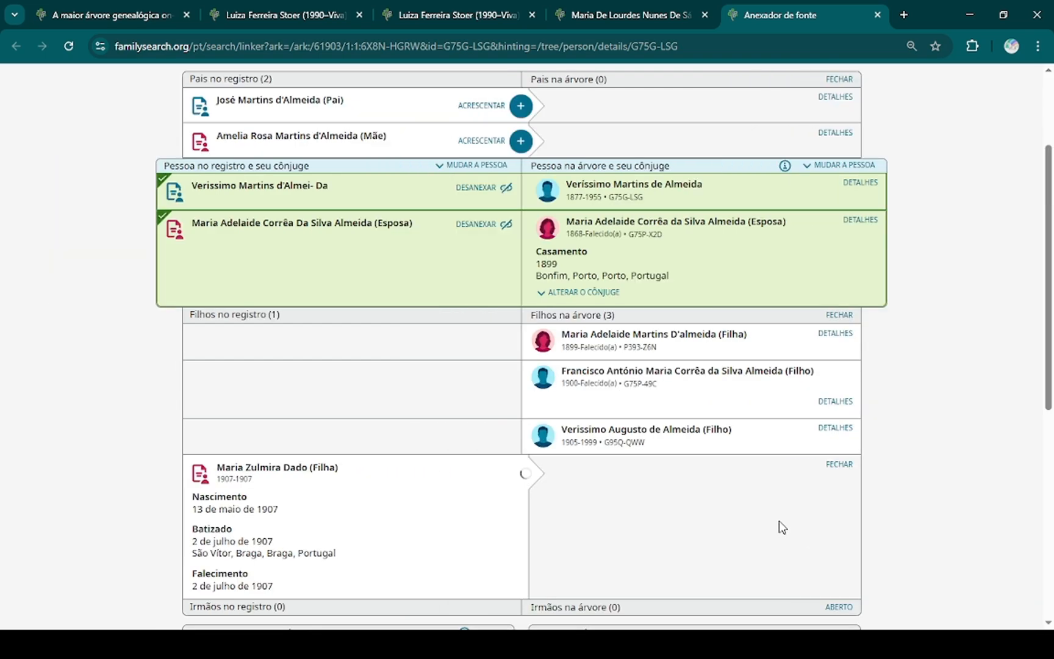
# - Attach the third Braga parish record to the daughter who died in 1907
pyautogui.scroll(-4, 762, 494)
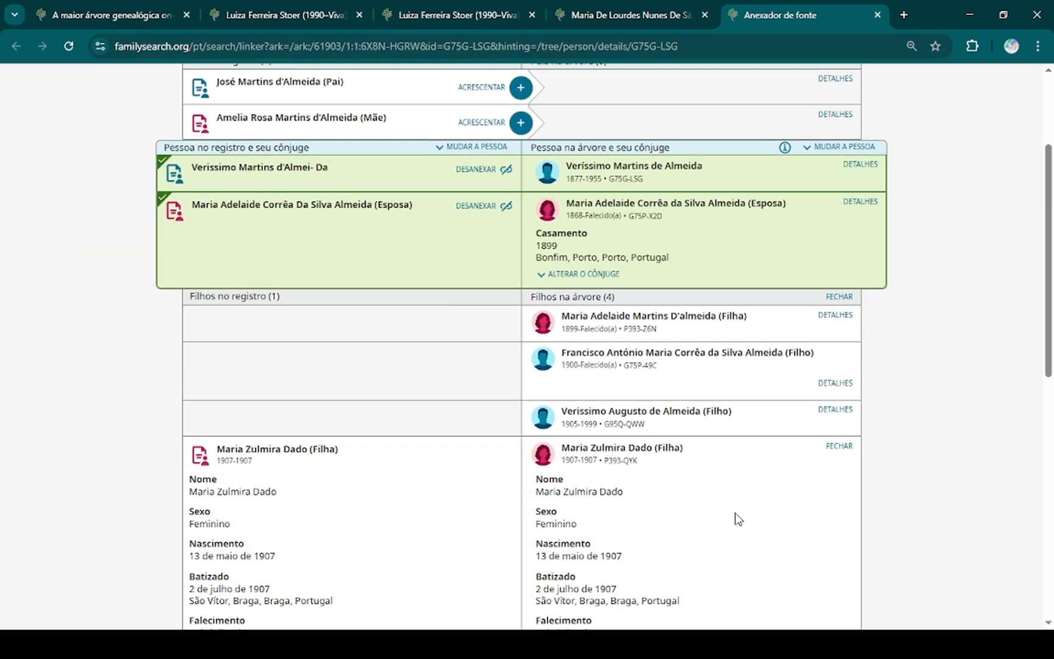
pyautogui.click(835, 435)
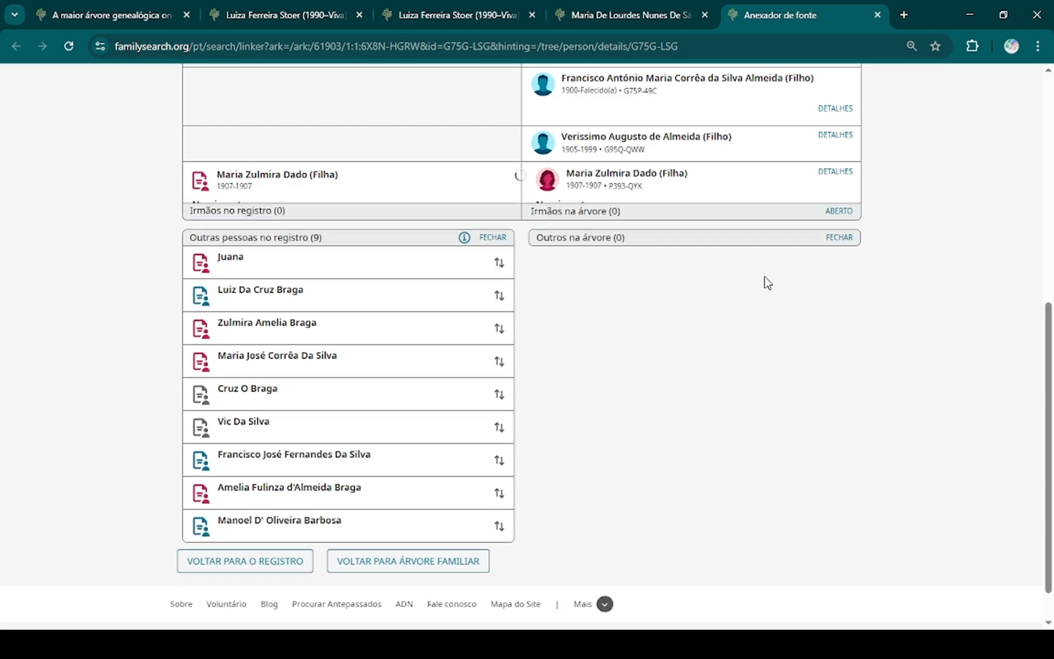
pyautogui.scroll(6, 793, 322)
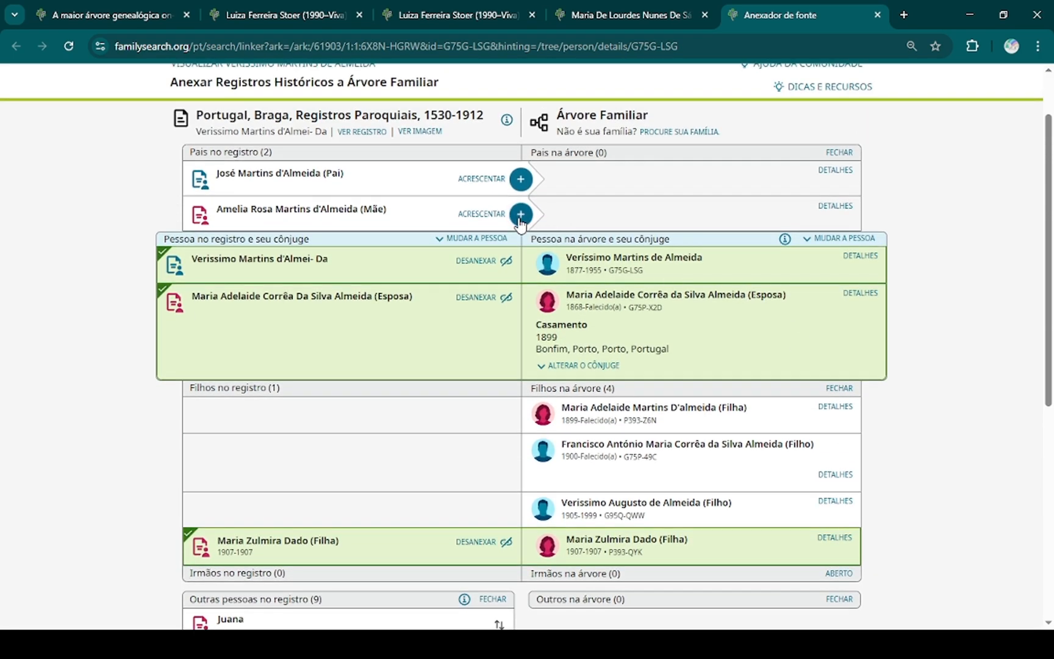
# - Add the grandfather's mother from the record to the tree as a new deceased person and attach the record to her
pyautogui.click(521, 213)
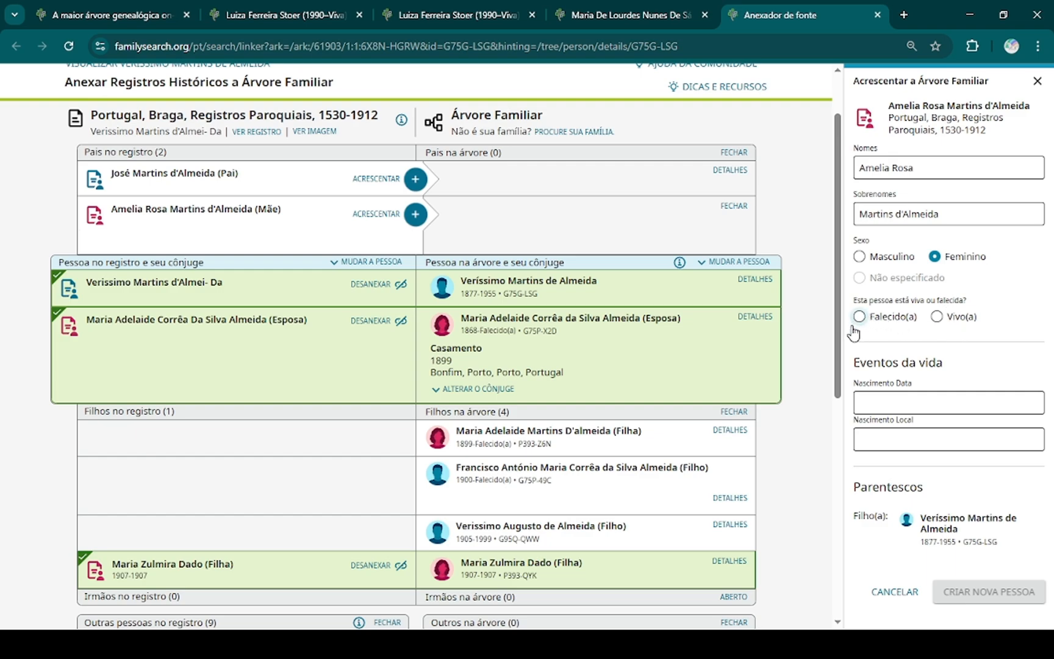
pyautogui.doubleClick(993, 595)
pyautogui.click(962, 596)
pyautogui.click(862, 318)
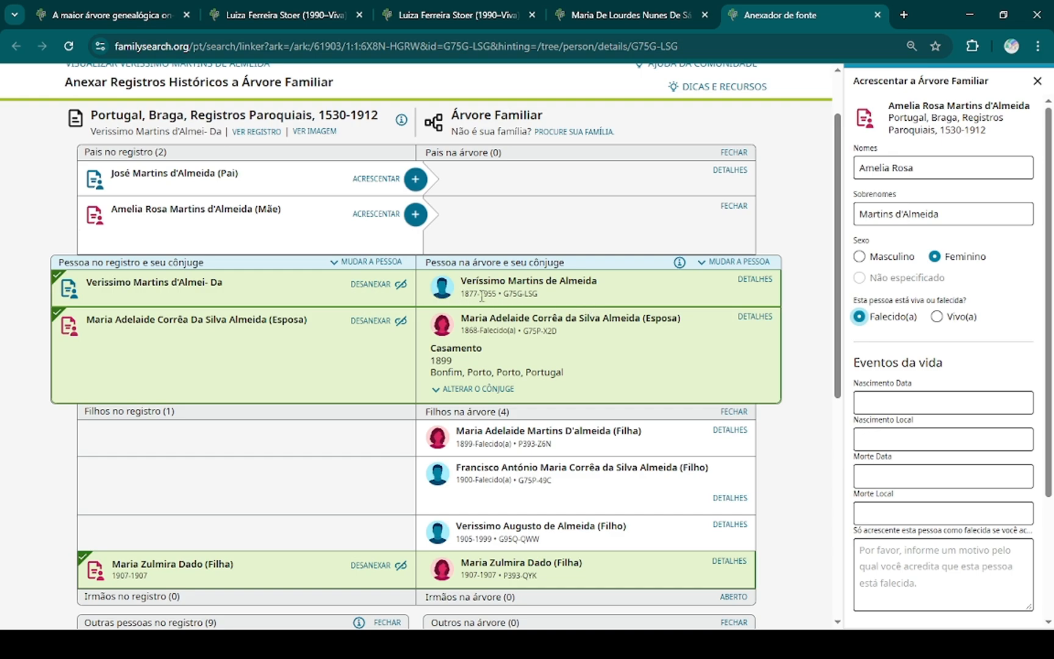
pyautogui.scroll(-3, 1031, 335)
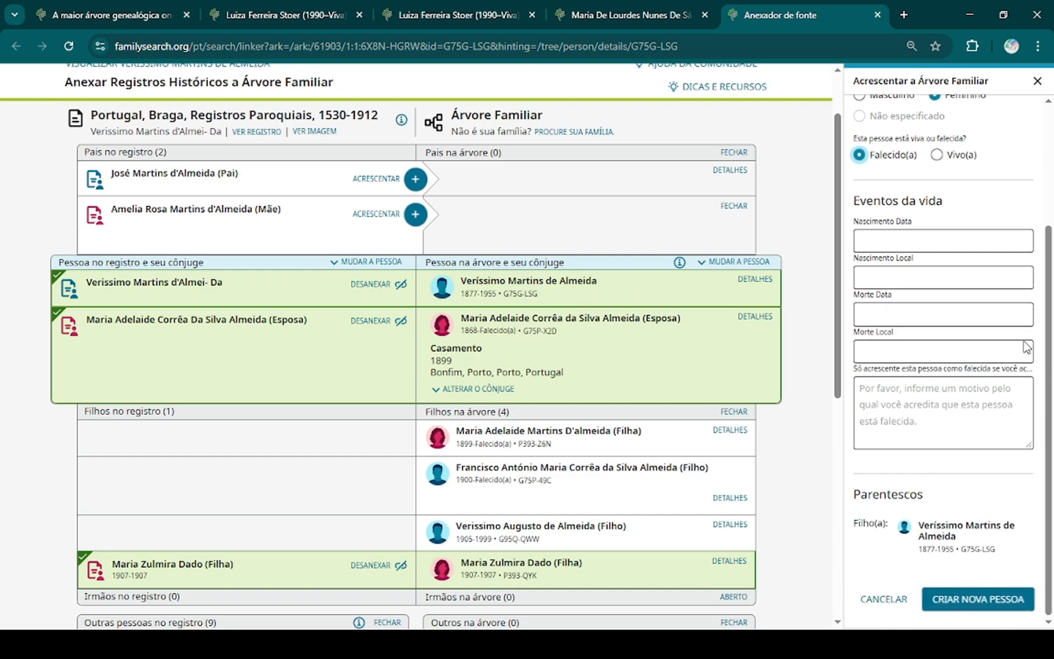
pyautogui.click(974, 600)
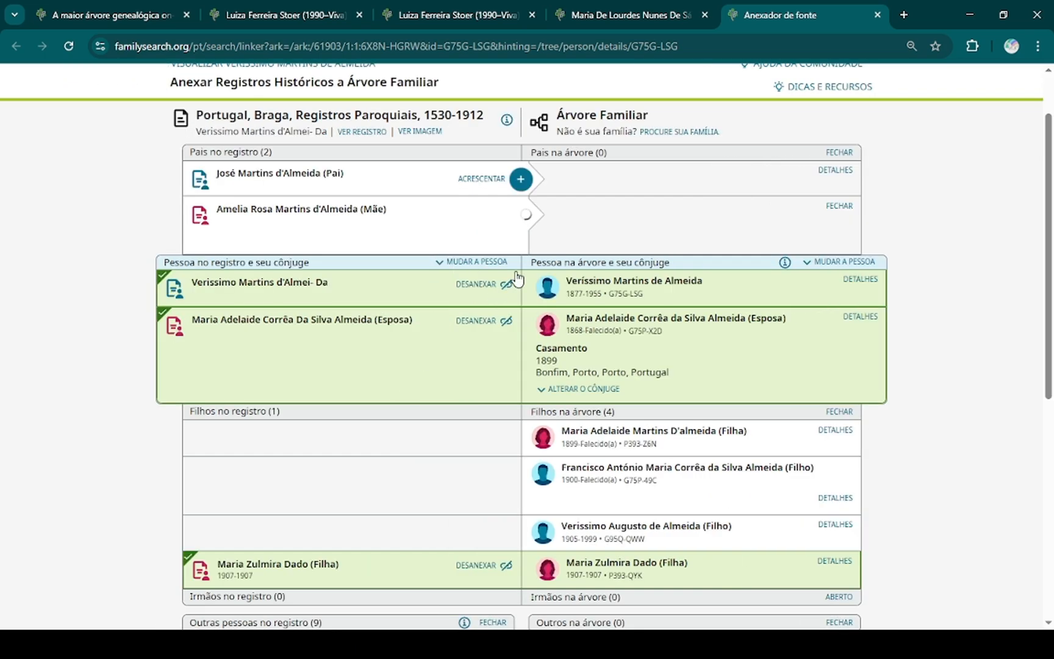
pyautogui.click(815, 361)
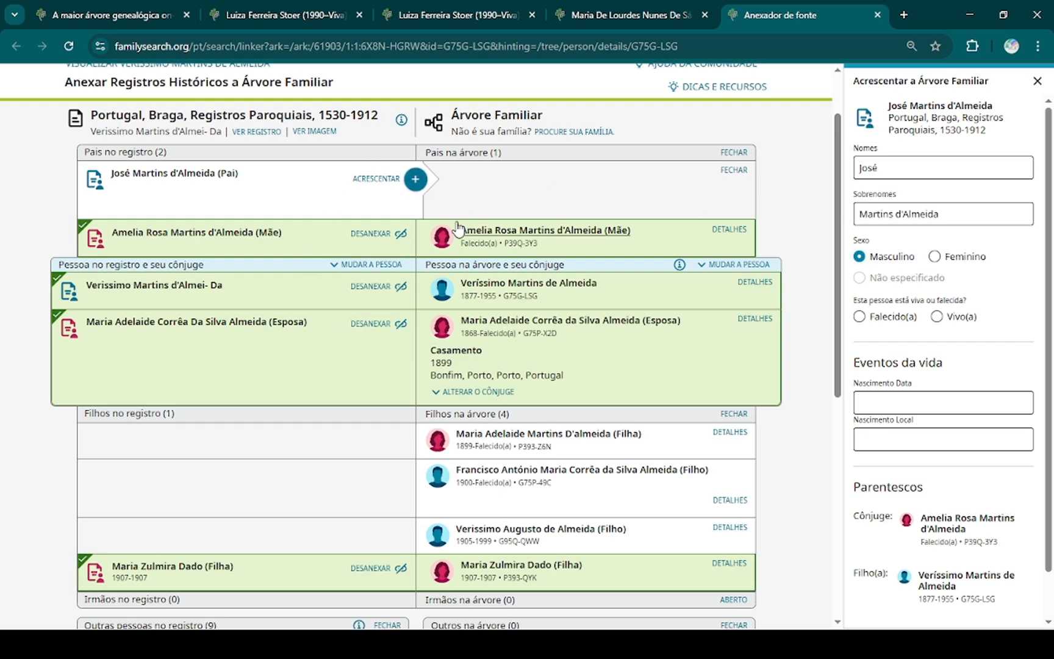
# - Add the grandfather's father from the record to the tree as a new deceased person and attach the record to him
pyautogui.scroll(-1, 985, 440)
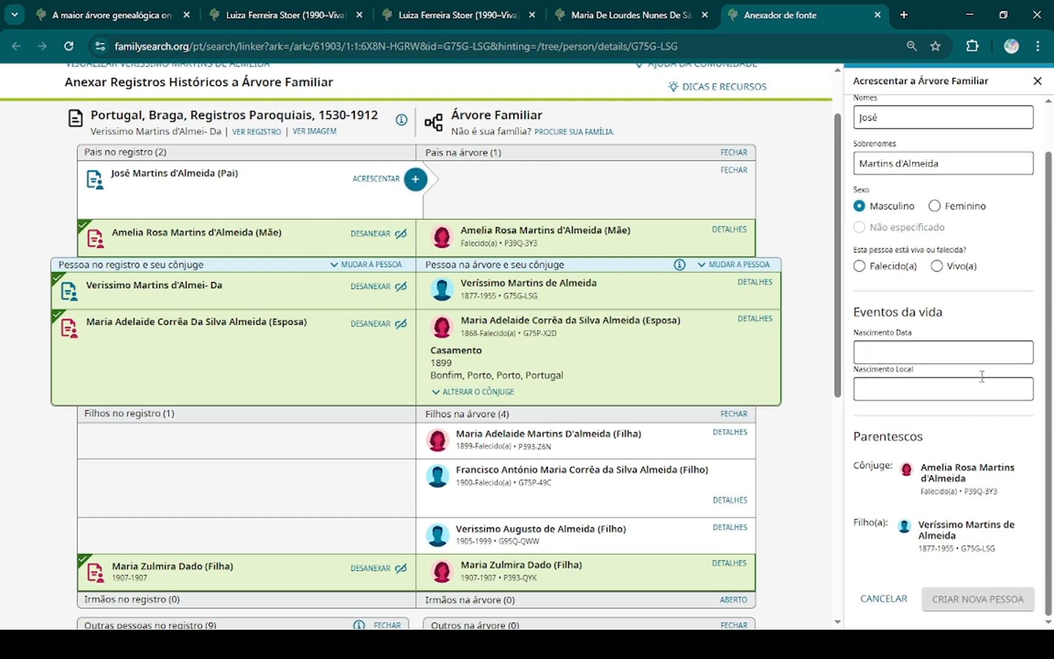
pyautogui.click(859, 265)
pyautogui.scroll(-2, 967, 471)
pyautogui.scroll(-3, 967, 471)
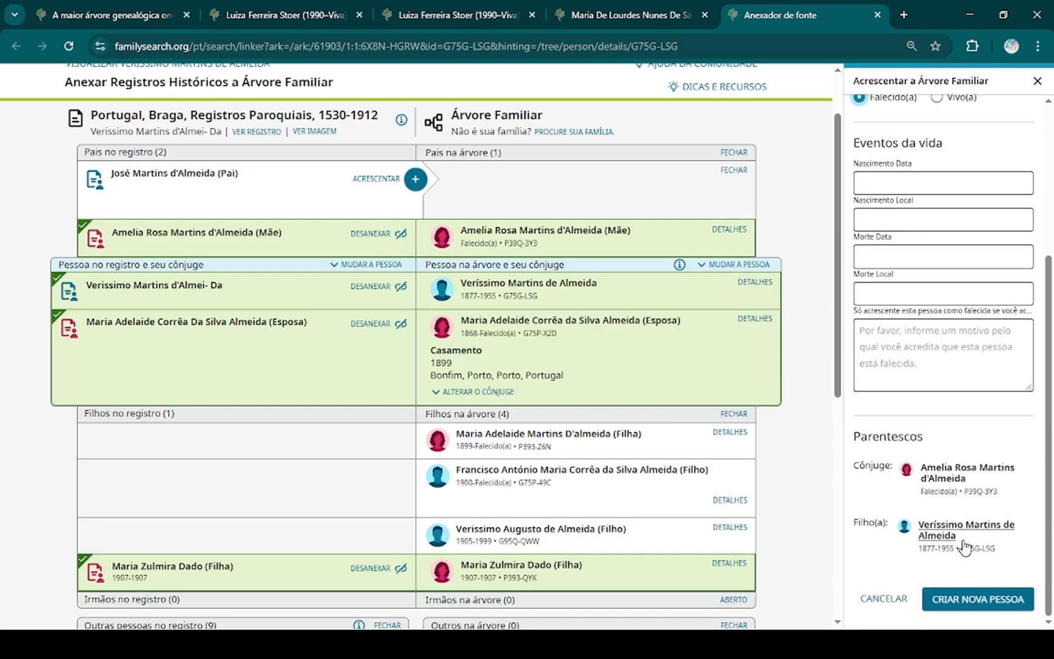
pyautogui.click(950, 605)
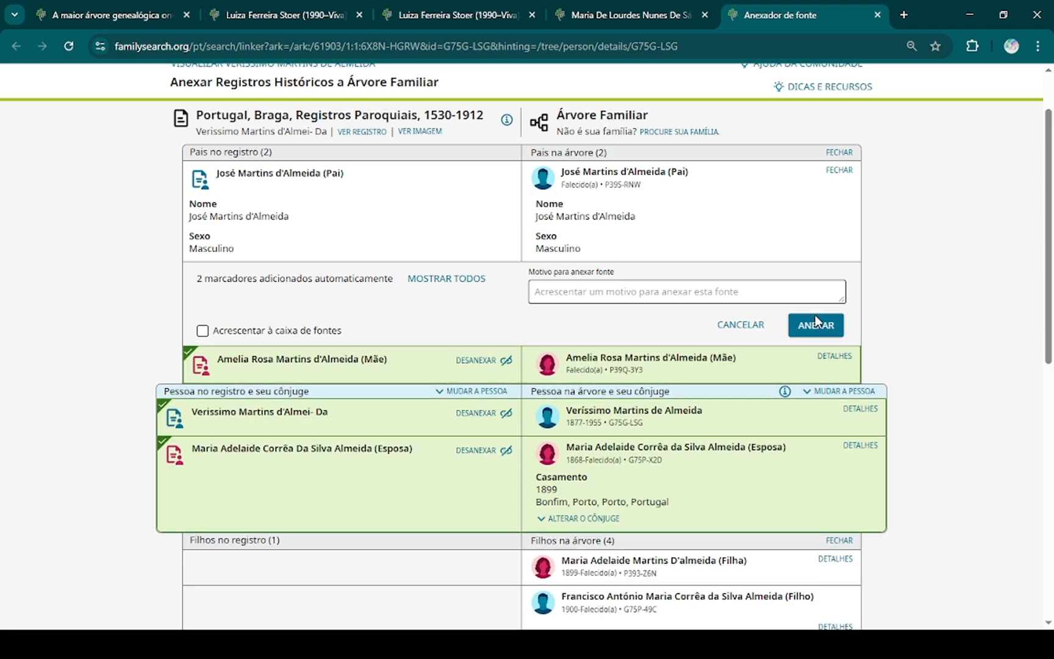
pyautogui.click(815, 323)
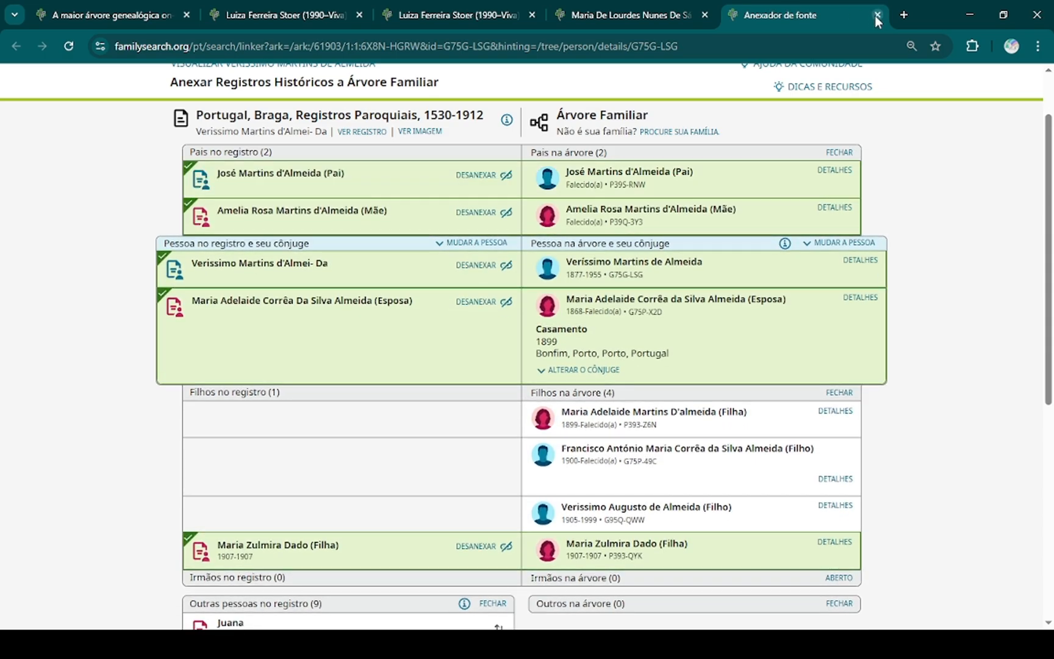
pyautogui.click(875, 14)
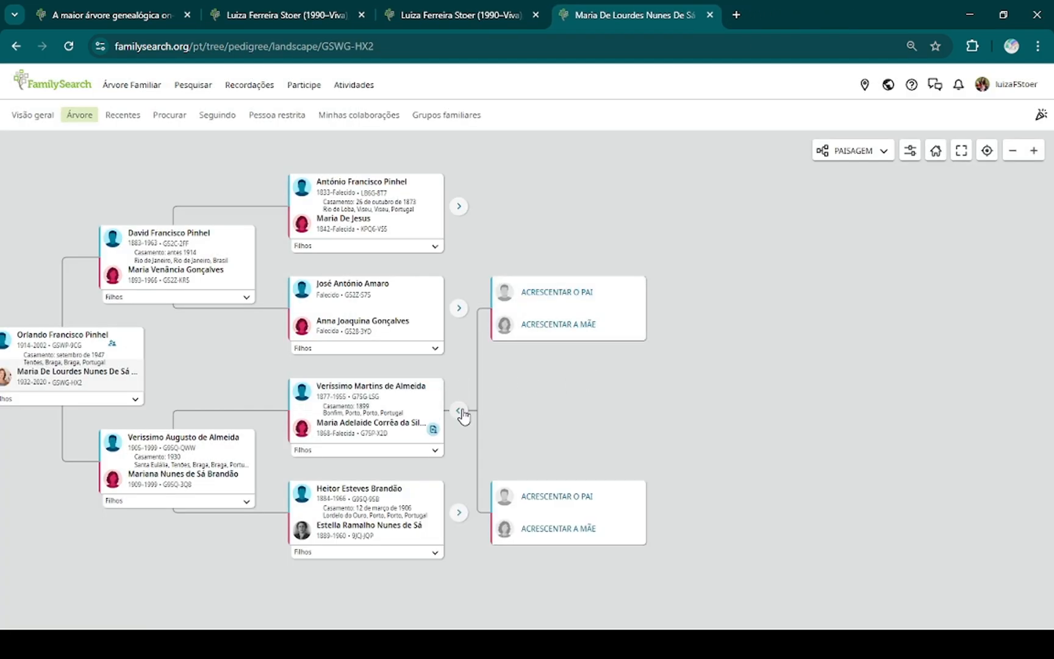
# - Show the grandfather's parents in the tree, open his father's suggested Braga parish record and attach it to the father
pyautogui.click(460, 413)
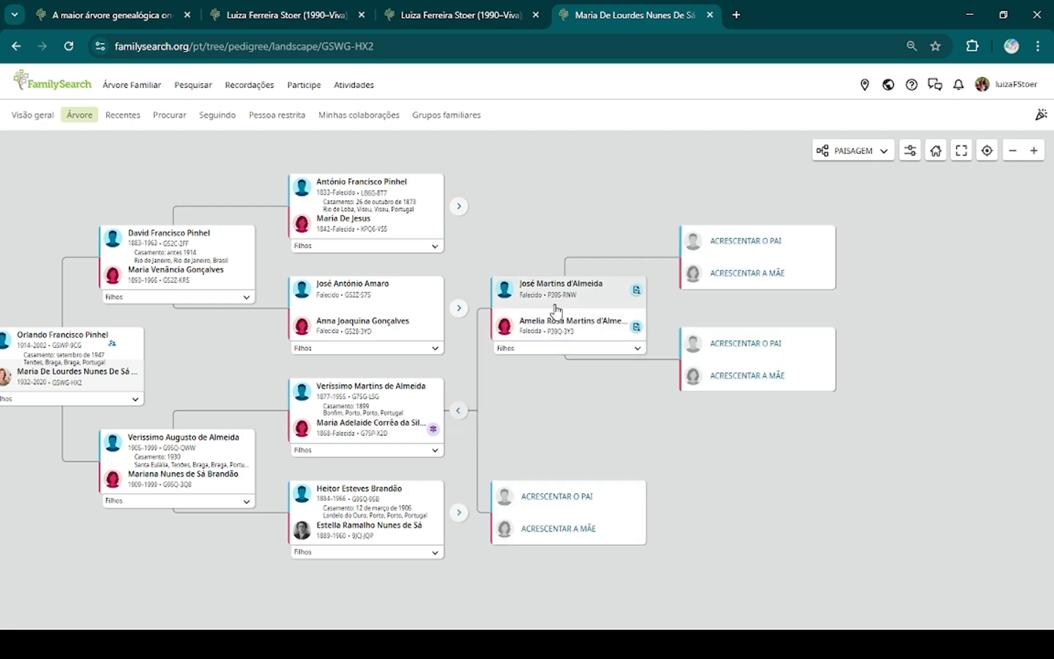
pyautogui.click(636, 291)
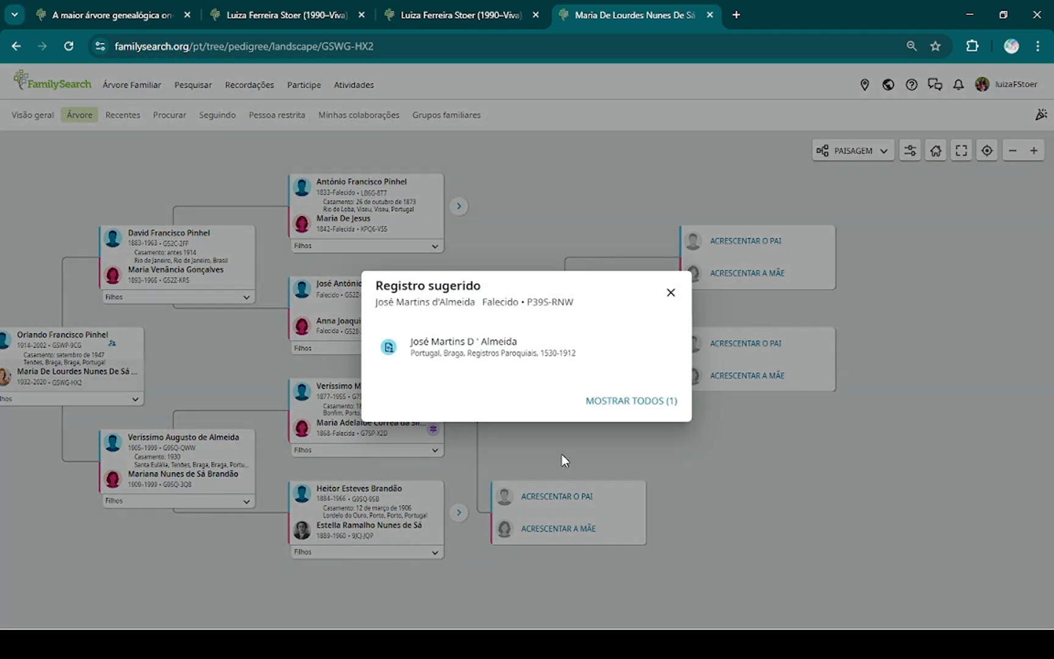
pyautogui.click(540, 361)
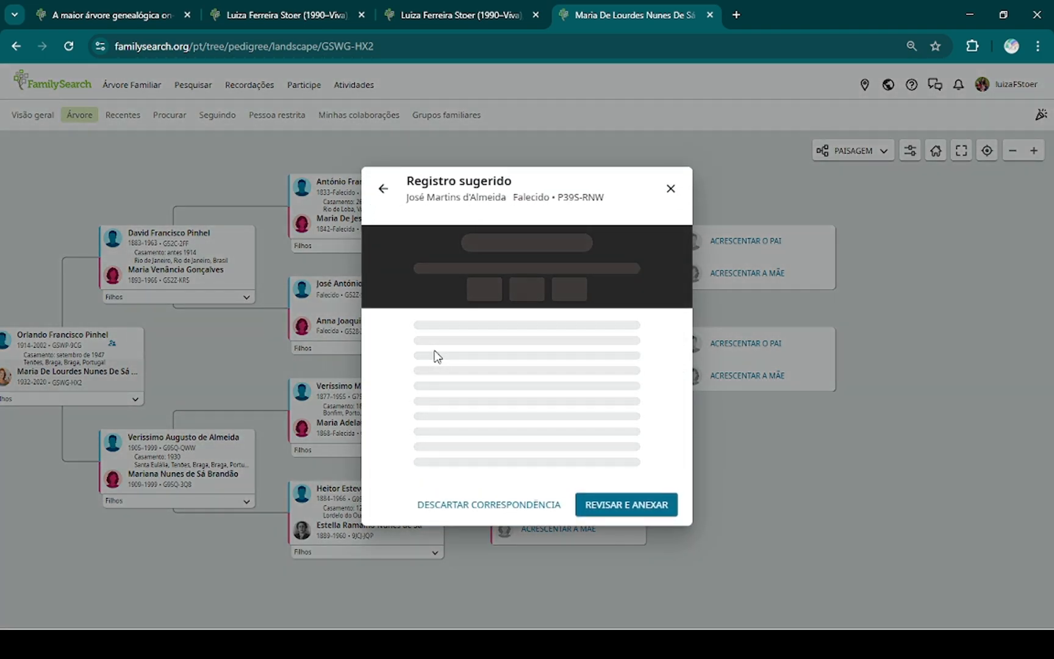
pyautogui.click(625, 599)
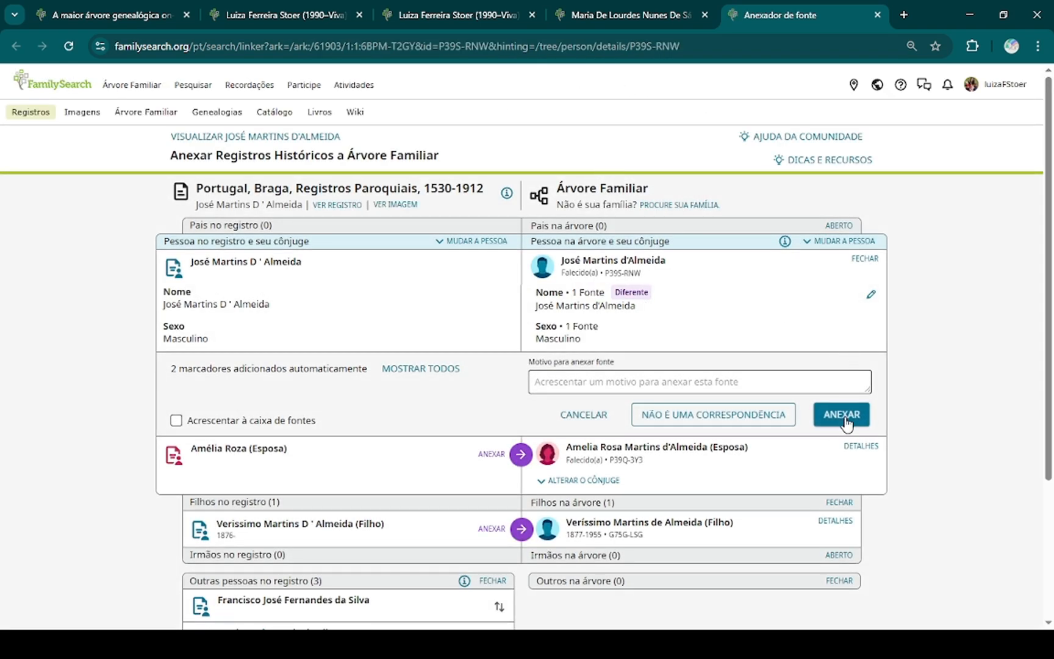
pyautogui.click(845, 416)
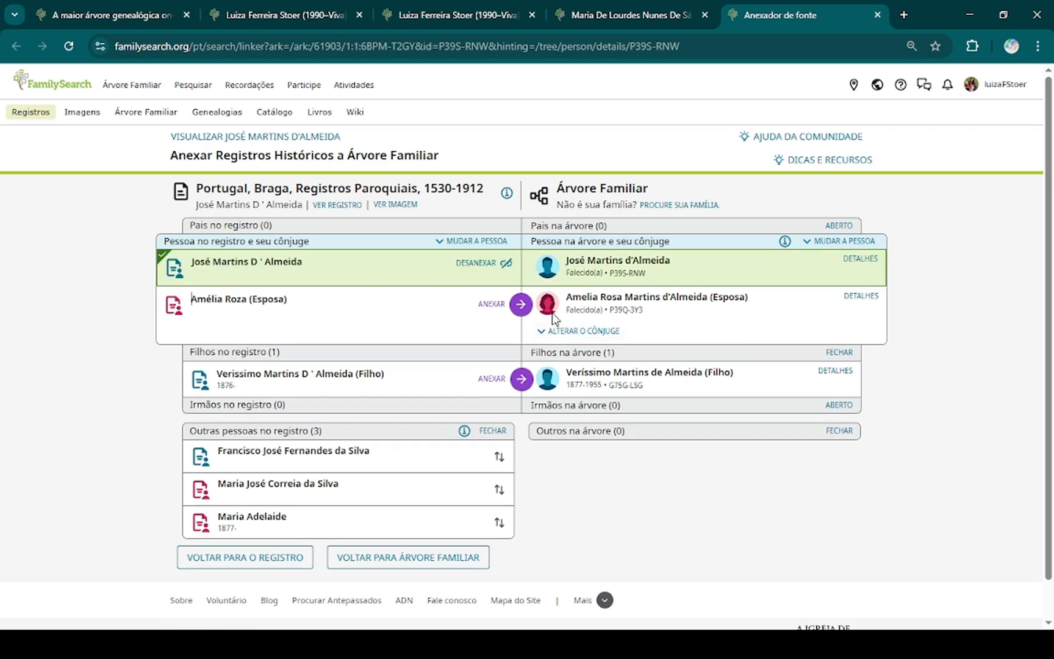
# - Attach the same Braga parish record to the father's wife and their son
pyautogui.click(520, 311)
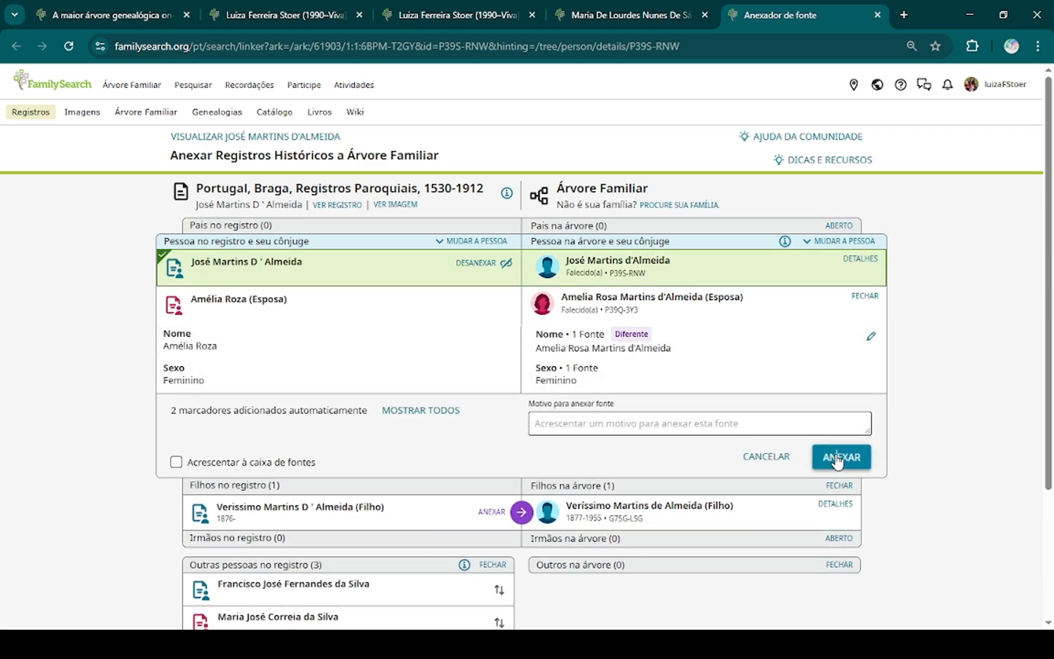
pyautogui.click(840, 455)
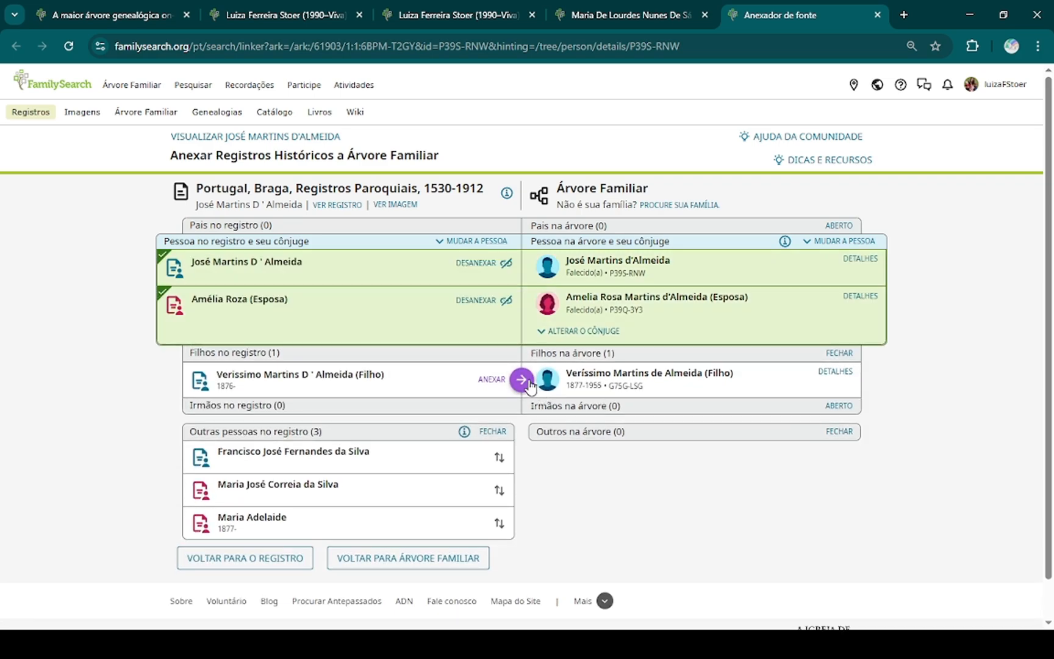
pyautogui.click(527, 382)
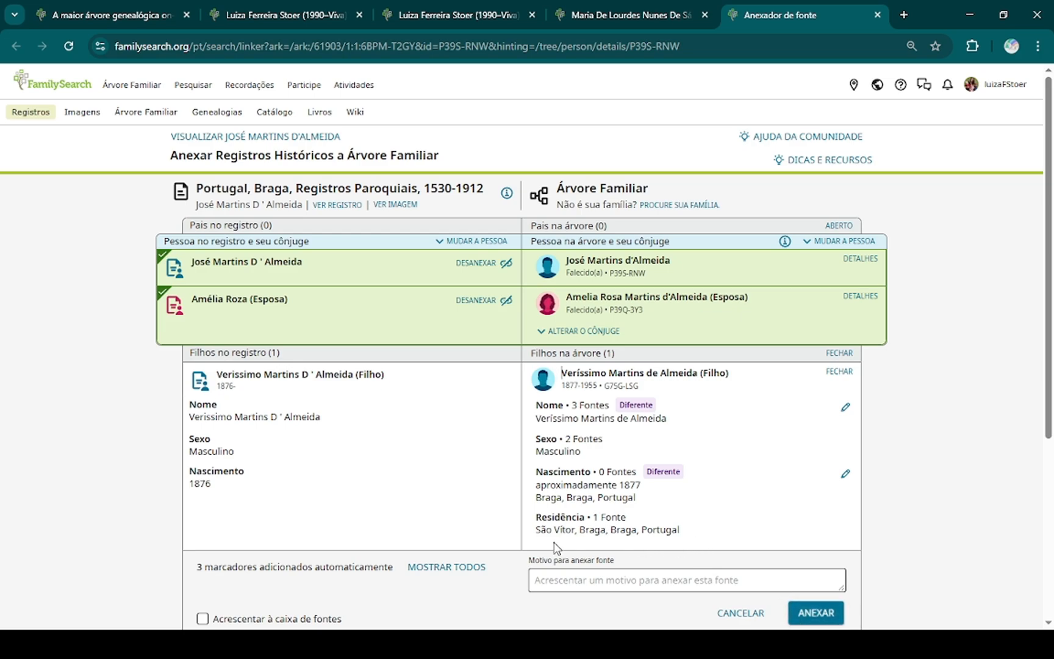
pyautogui.click(816, 613)
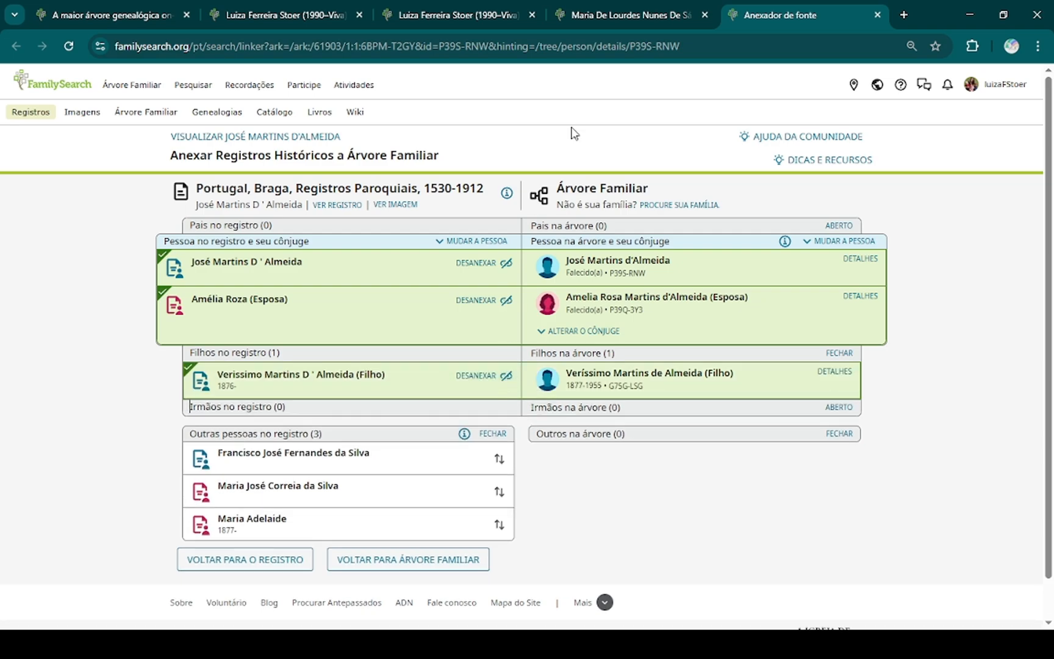
pyautogui.click(876, 16)
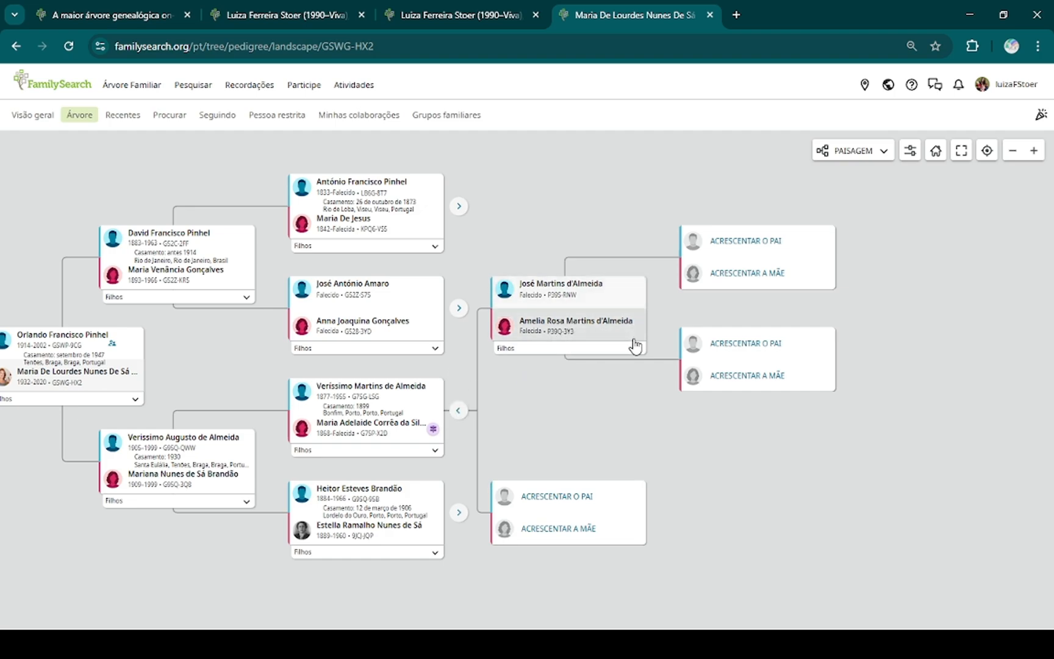
# - Expand the 1884–1966 ancestor's paternal line to the woman who lived 1779–1858 and open her suggested Braga parish record for attaching
pyautogui.click(453, 410)
pyautogui.click(453, 410)
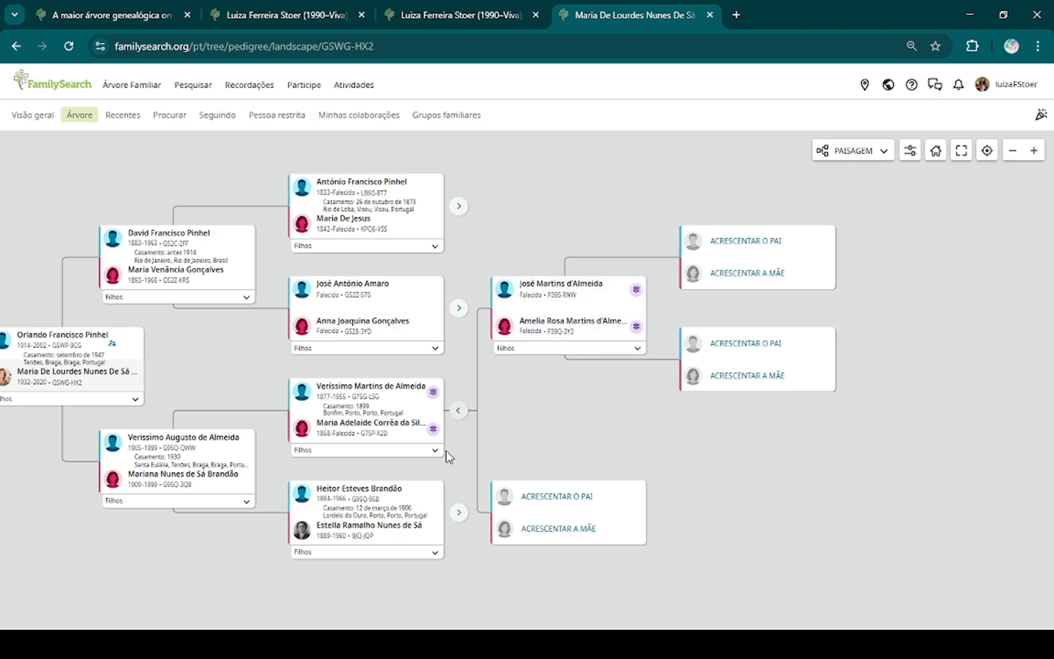
pyautogui.click(461, 515)
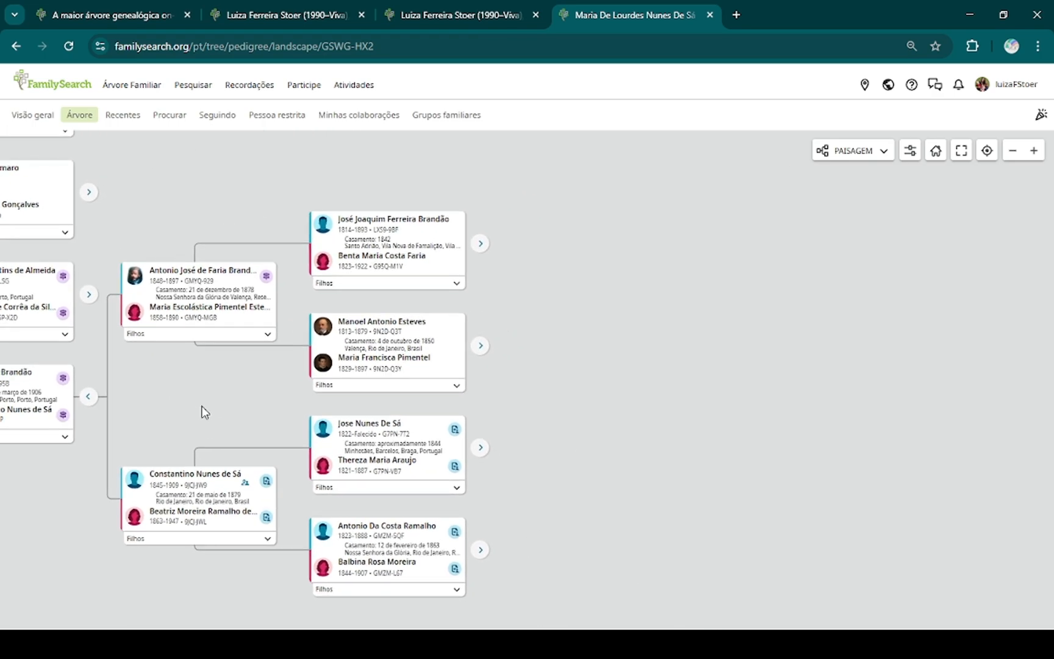
pyautogui.click(481, 244)
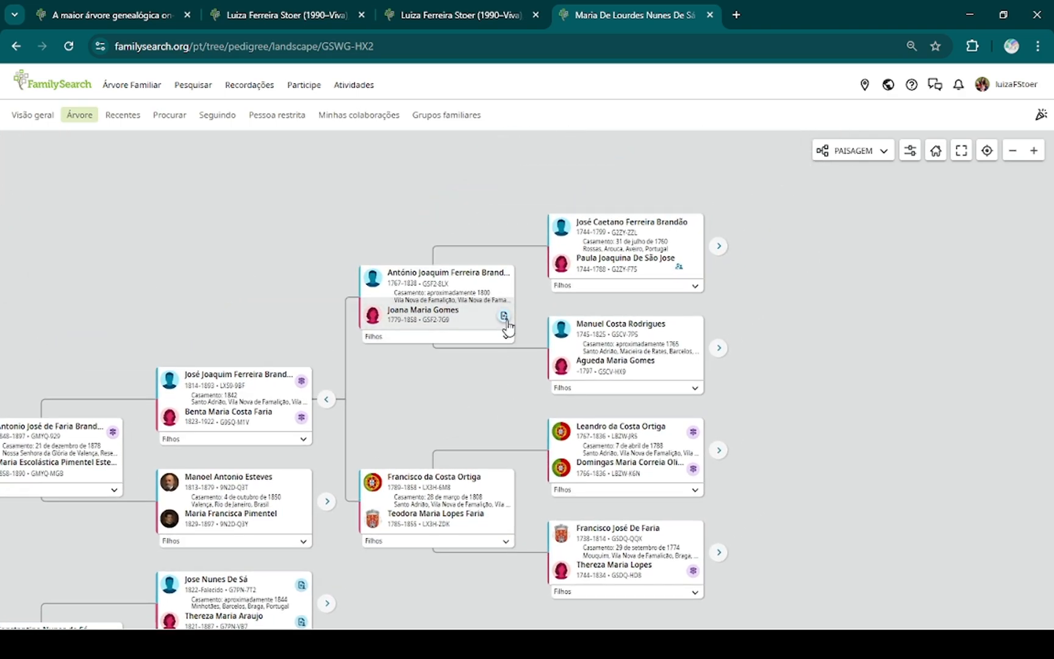
pyautogui.click(504, 317)
pyautogui.click(458, 347)
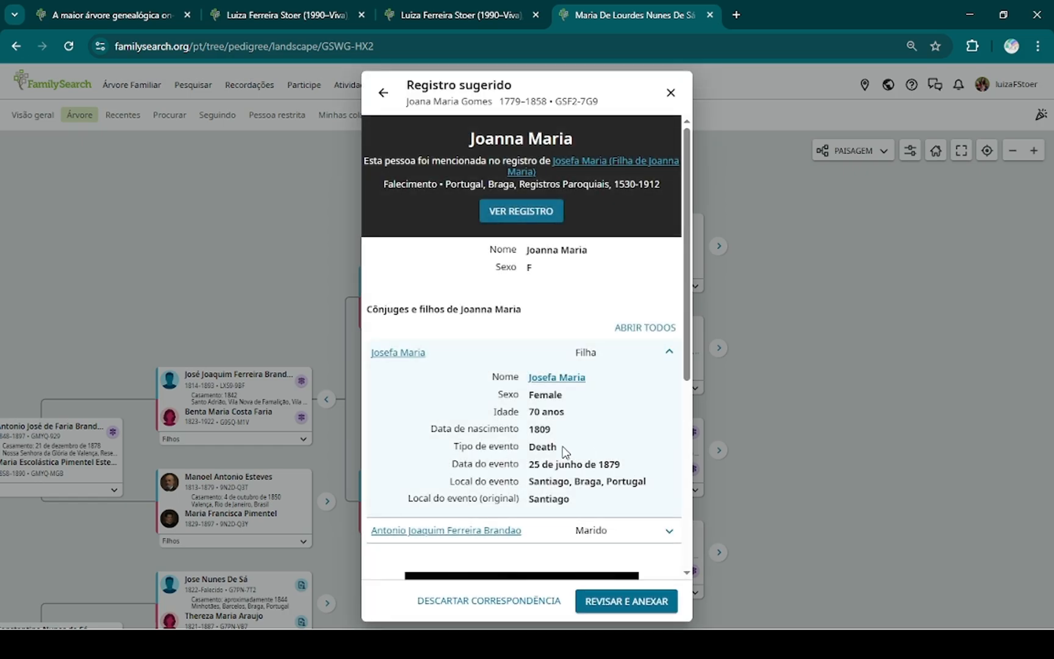
pyautogui.click(604, 600)
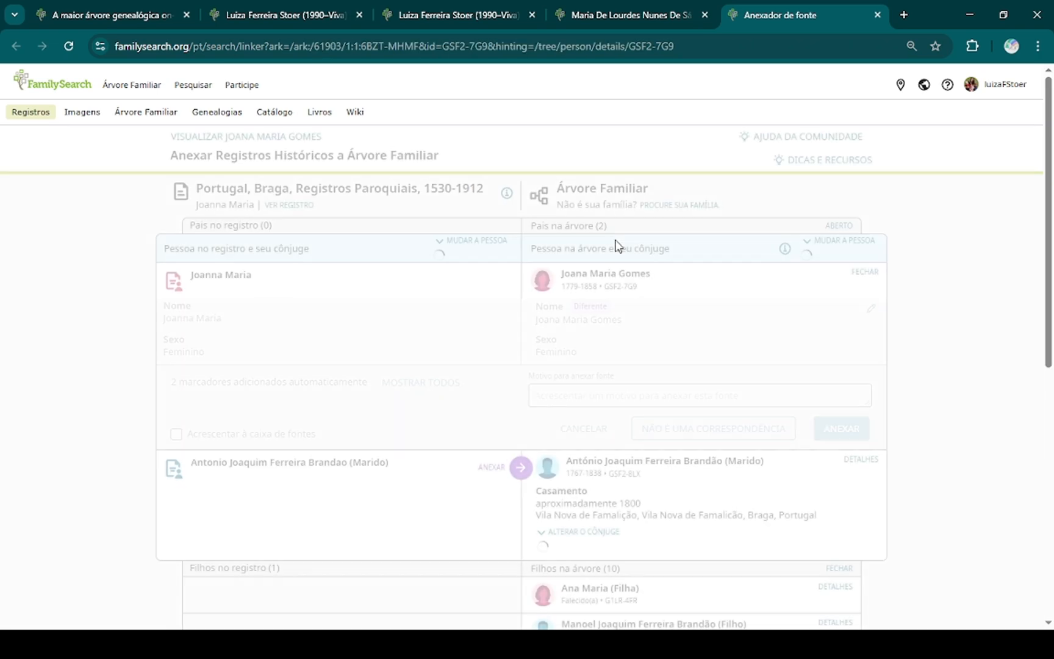
# - Attach the Braga death record to the 1779–1858 woman and her husband
pyautogui.click(861, 420)
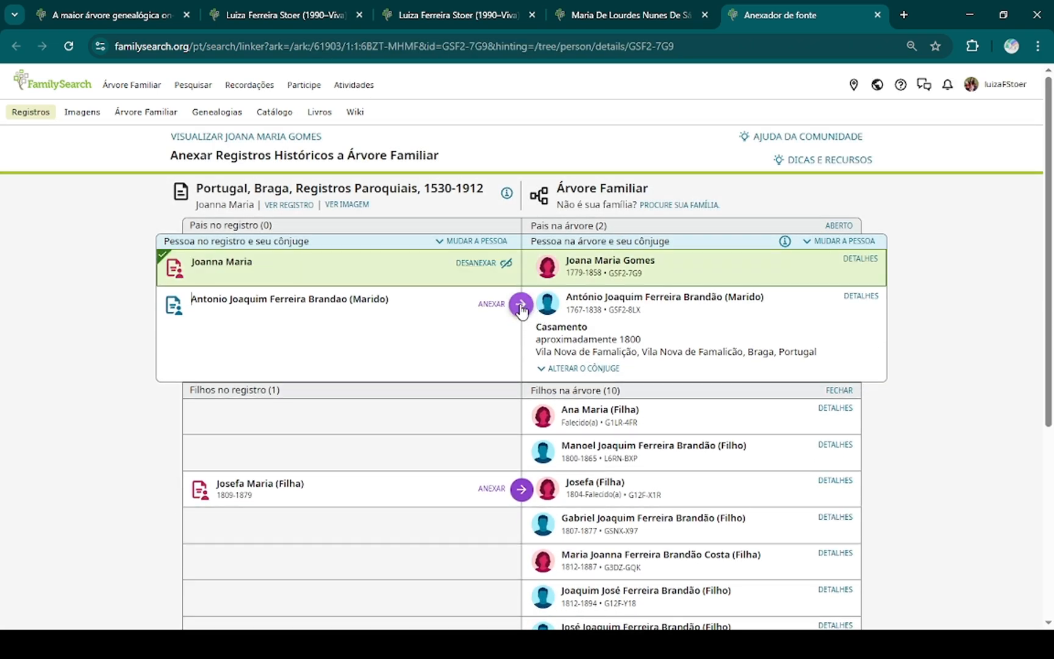
pyautogui.click(520, 305)
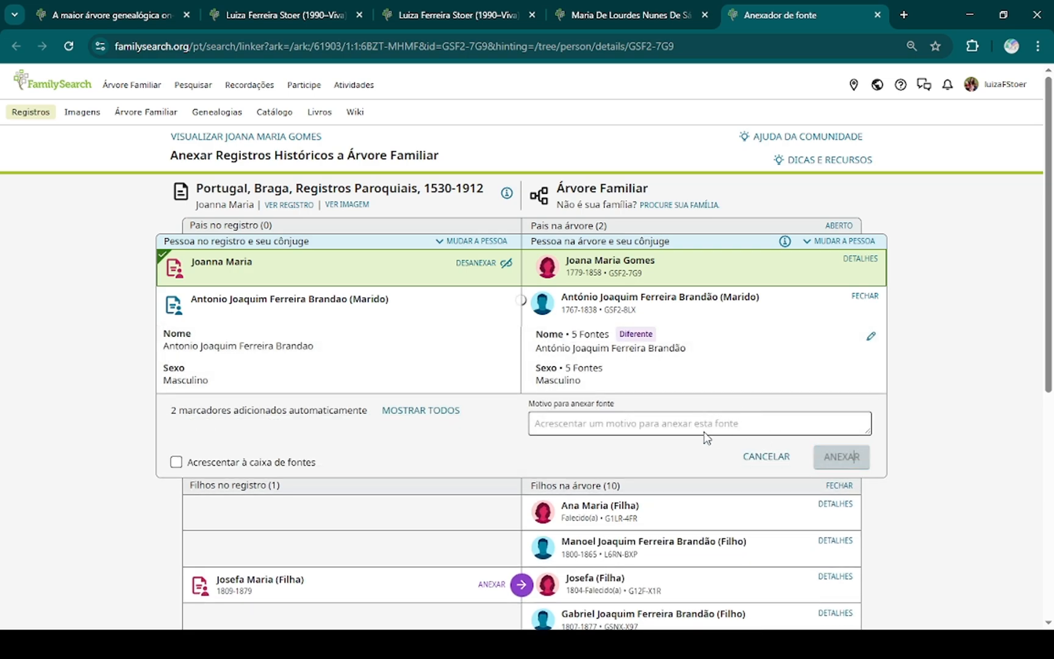
pyautogui.click(842, 457)
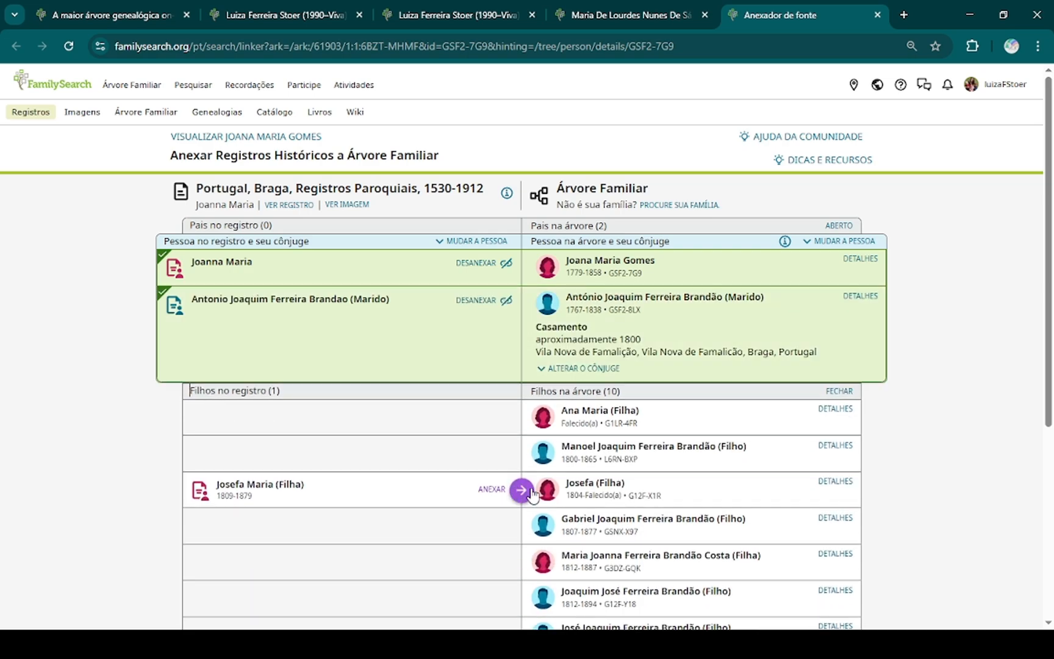
# - Add the daughter's death on 25 de junho de 1879 in Santiago, Braga, Portugal from the record and attach the record to her
pyautogui.click(524, 491)
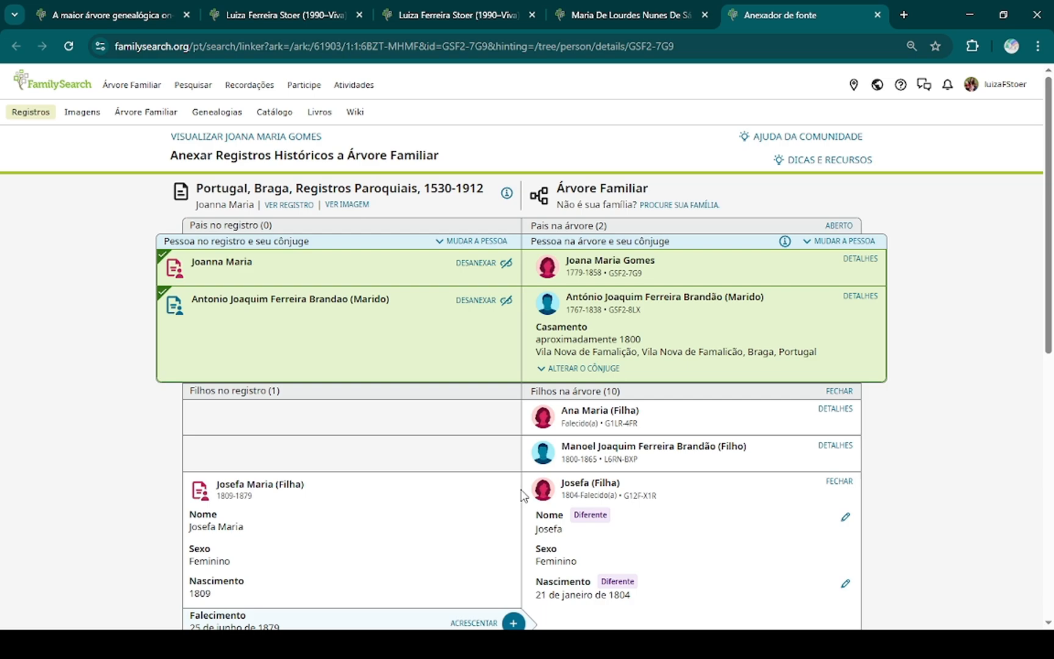
pyautogui.scroll(-5, 648, 459)
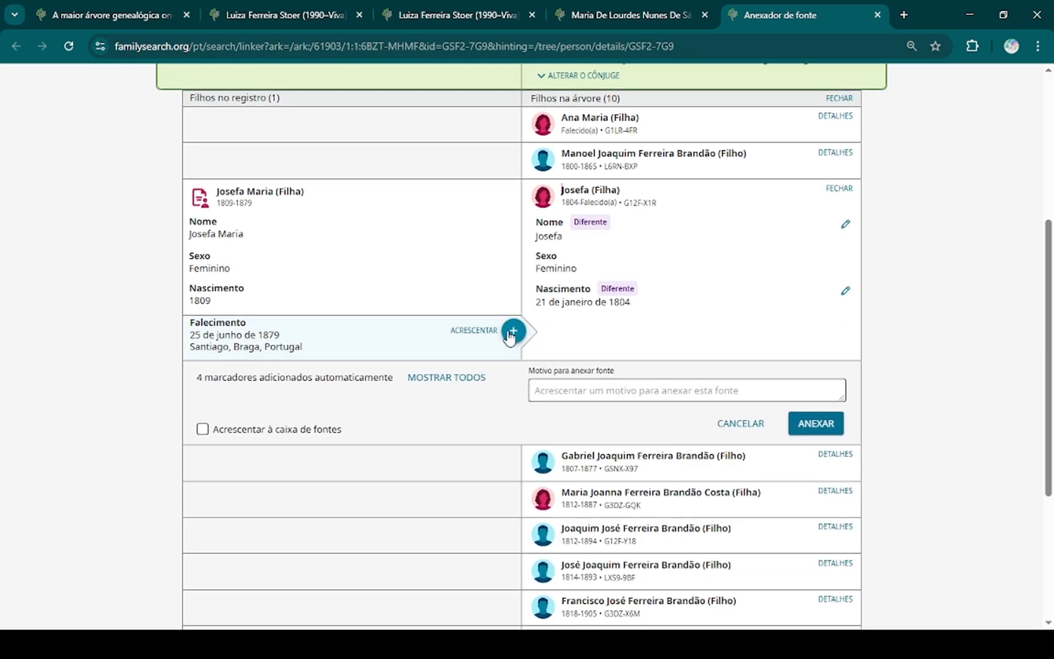
pyautogui.click(513, 330)
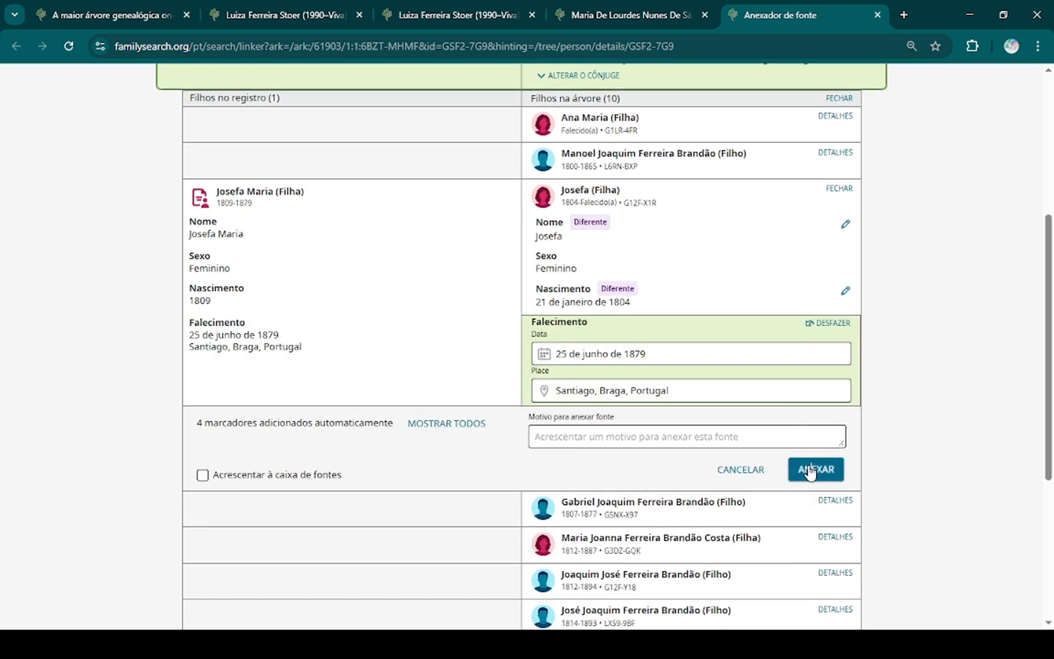
pyautogui.click(805, 459)
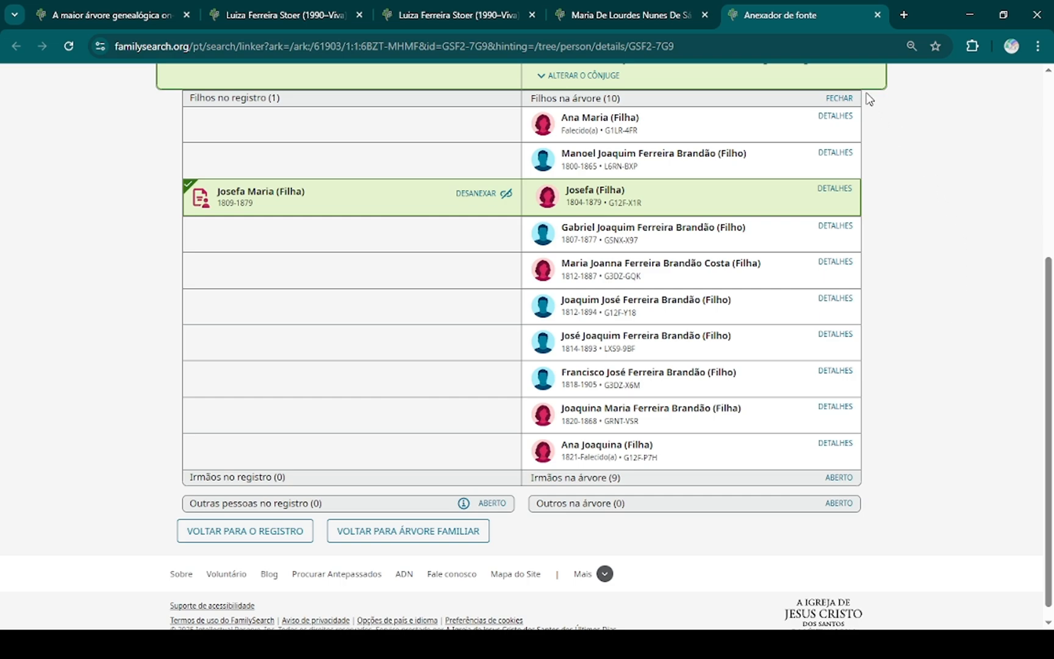
pyautogui.click(877, 15)
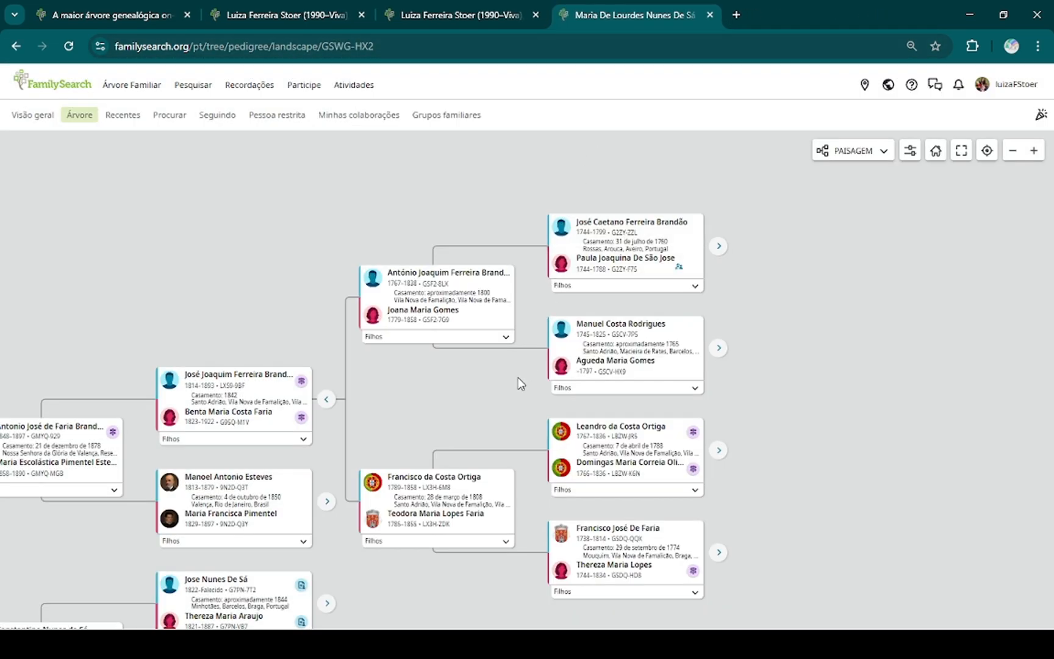
# - Expand the ancestral lines of the 1744–1799 man's couple married in Rossas, Arouca, and of the 1745–1825 man's couple
pyautogui.click(717, 247)
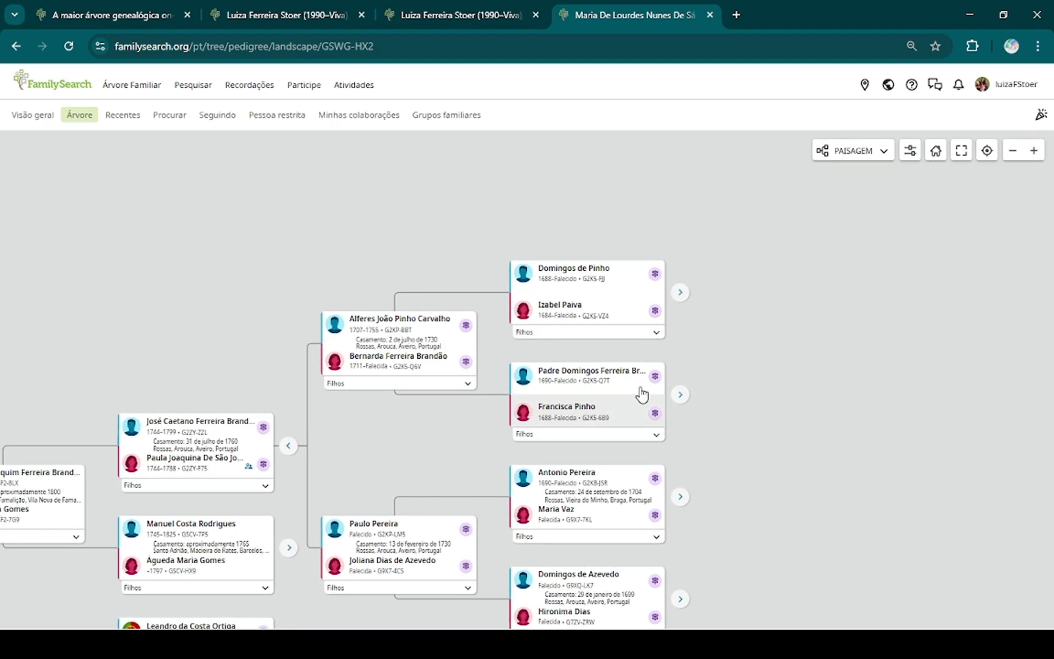
pyautogui.click(680, 294)
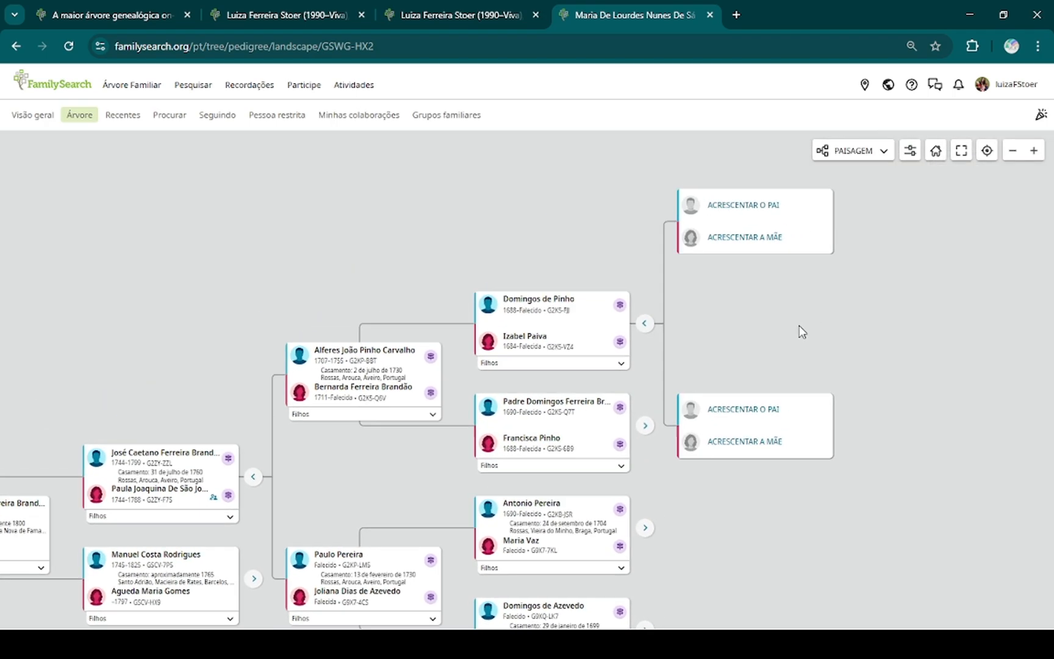
pyautogui.click(632, 298)
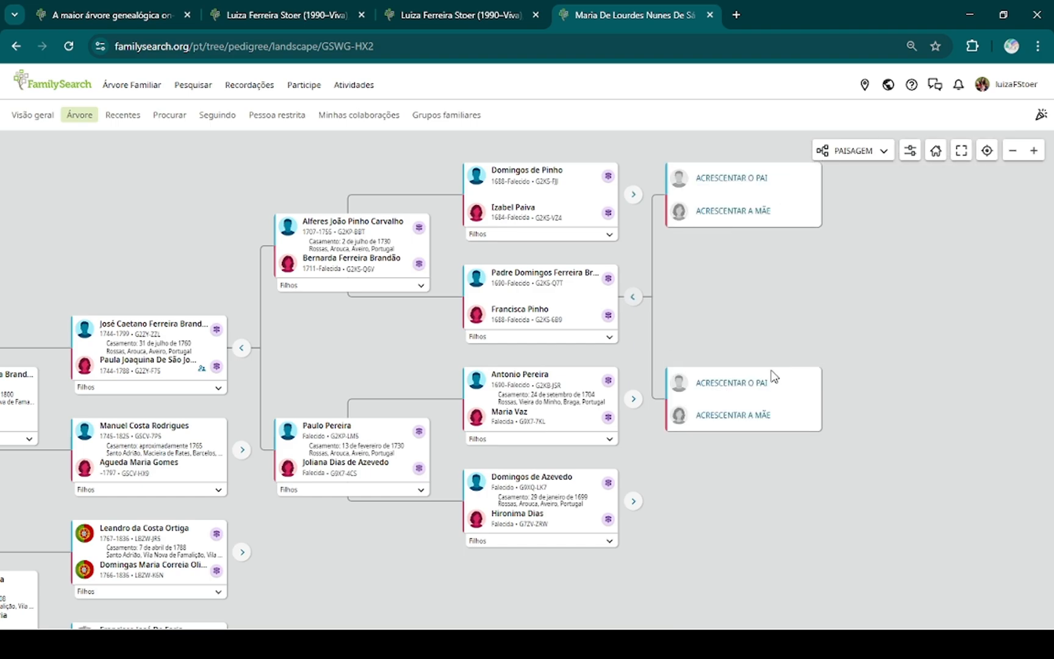
pyautogui.click(633, 399)
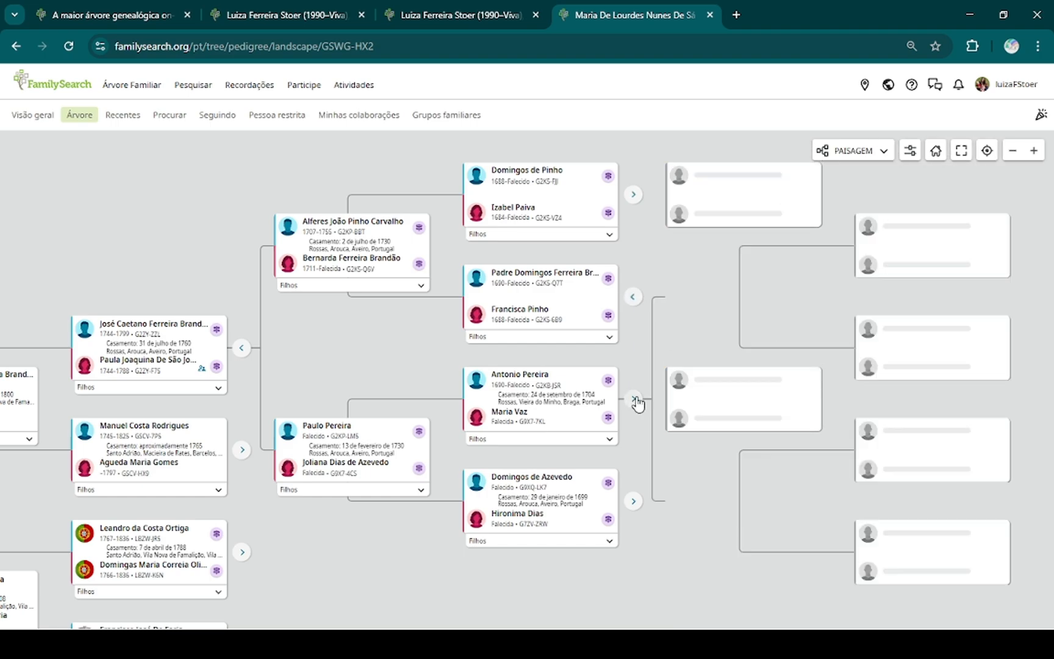
pyautogui.click(633, 501)
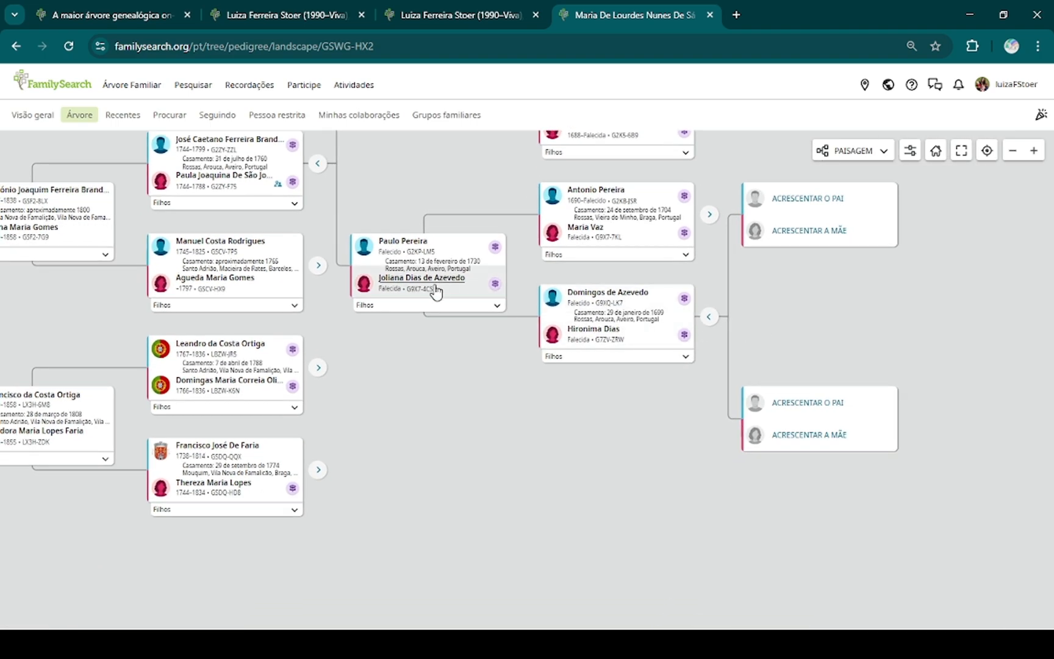
pyautogui.click(318, 265)
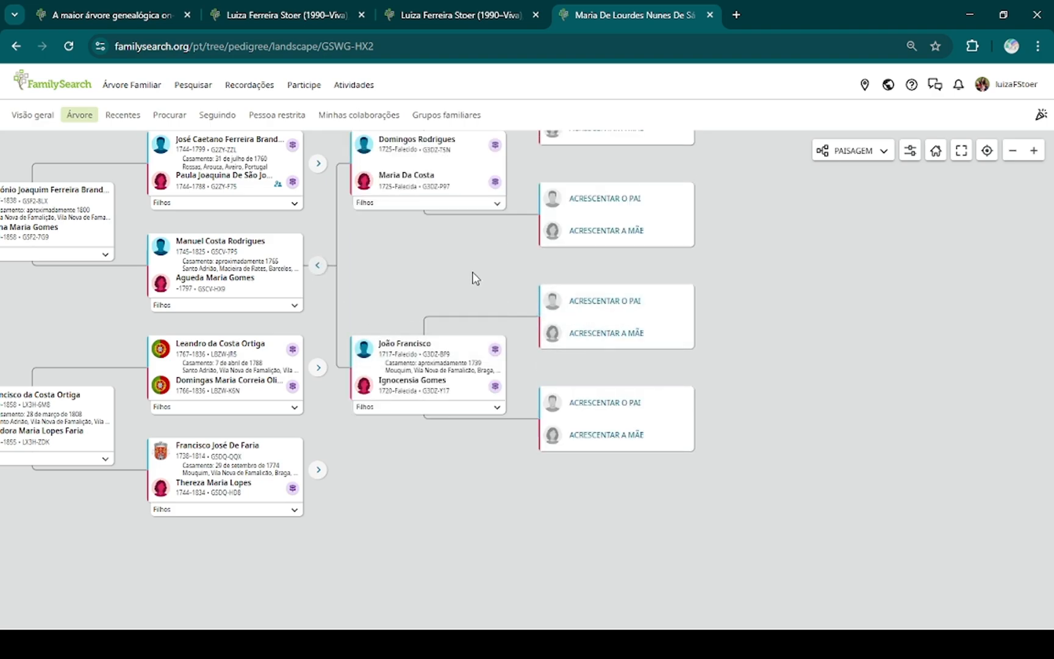
# - Expand the 1767–1836 ancestor's paternal line back past the couple married in Brufe on 26 de abril de 1620
pyautogui.click(402, 401)
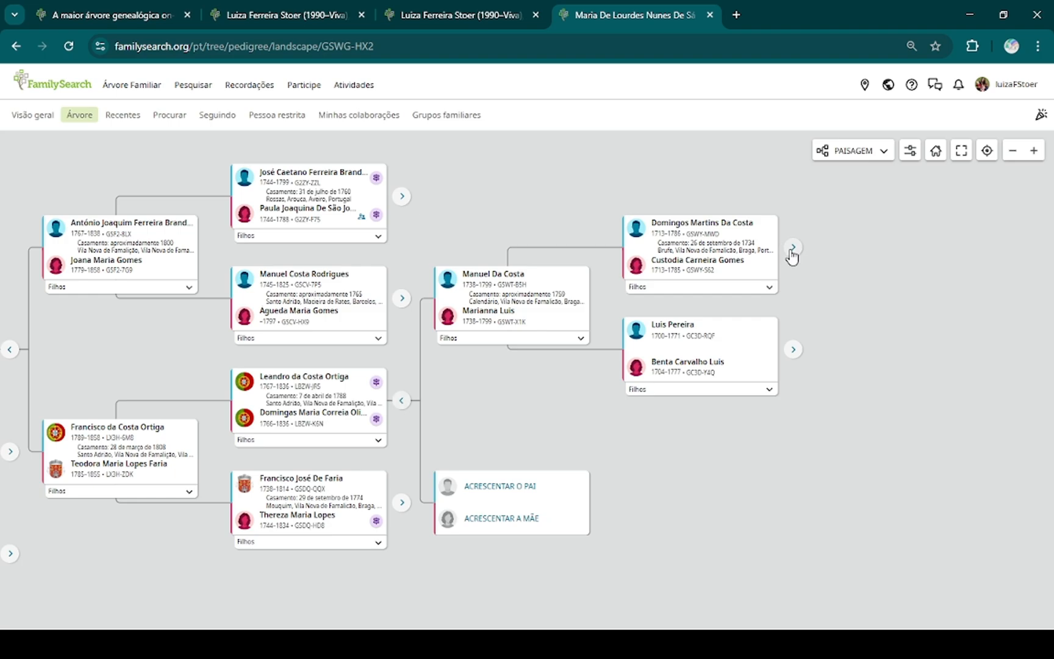
pyautogui.click(793, 247)
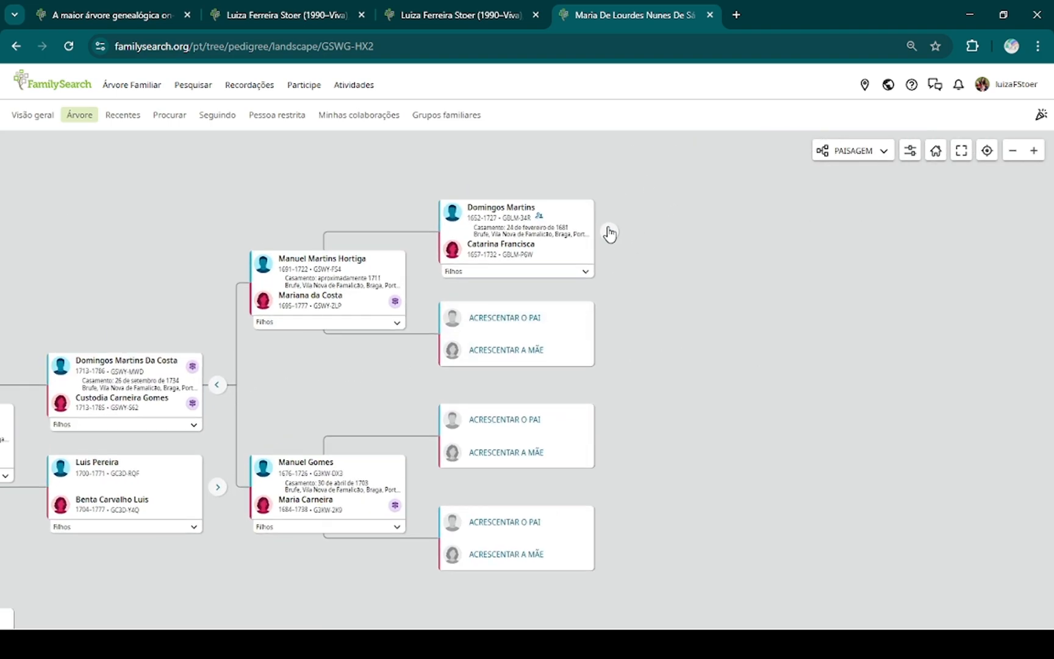
pyautogui.click(610, 234)
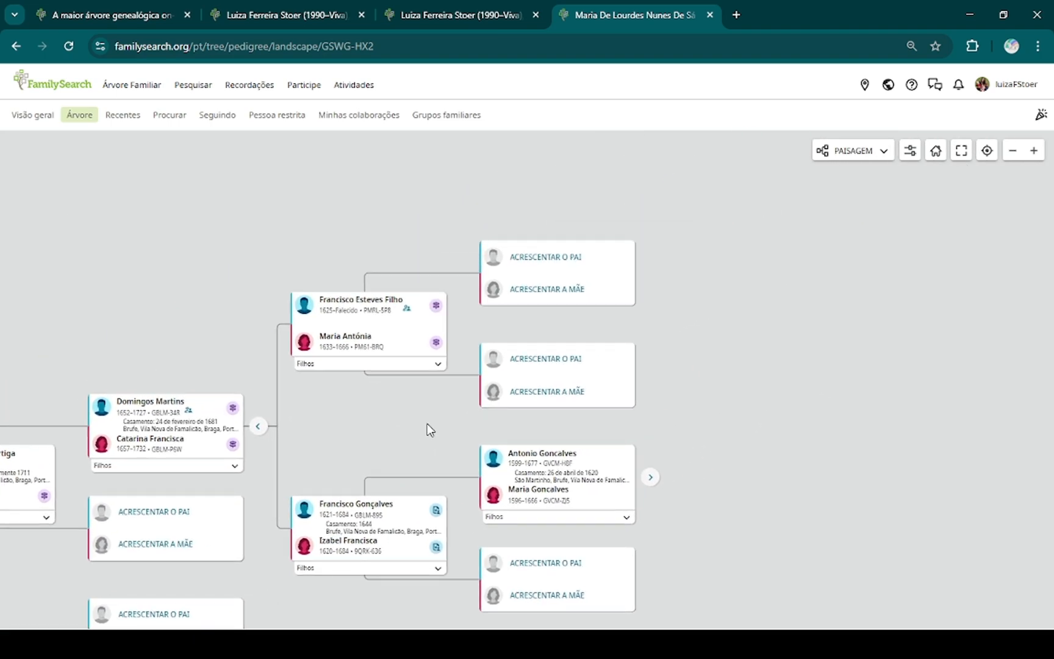
pyautogui.moveTo(394, 421); pyautogui.dragTo(362, 242)
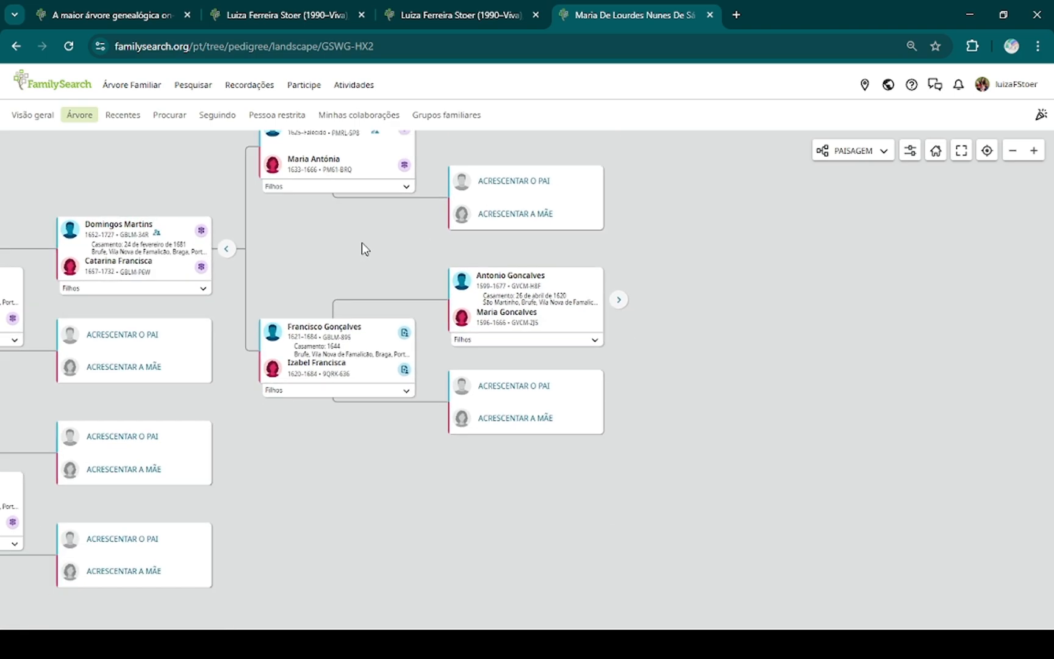
pyautogui.click(619, 299)
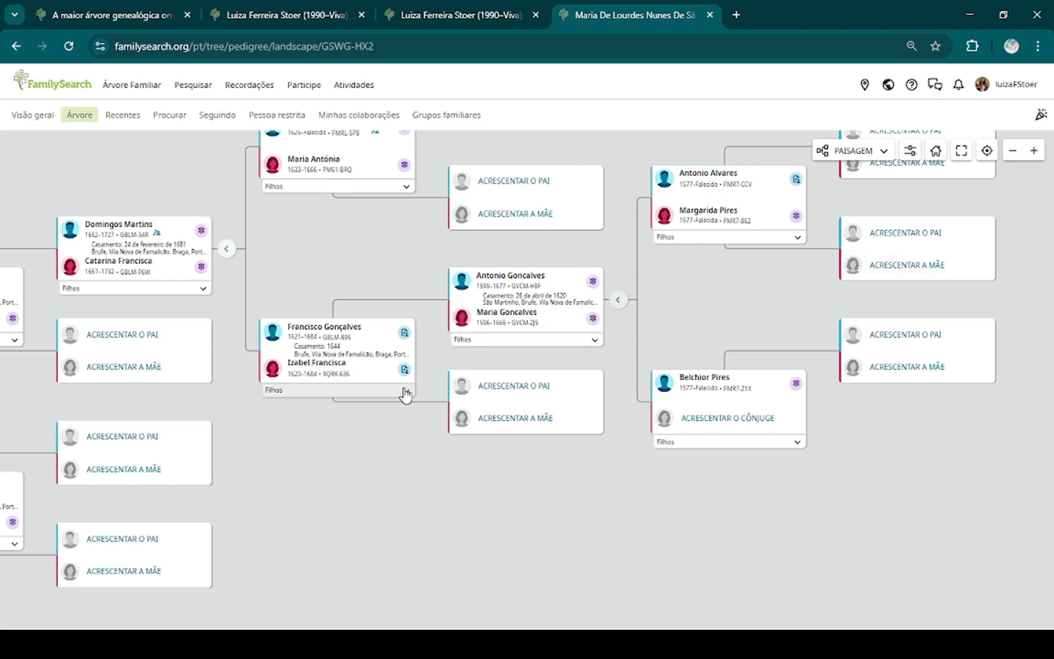
# - Attach the suggested Rio de Janeiro civil registration record to the 1621–1684 ancestor and his wife
pyautogui.click(404, 334)
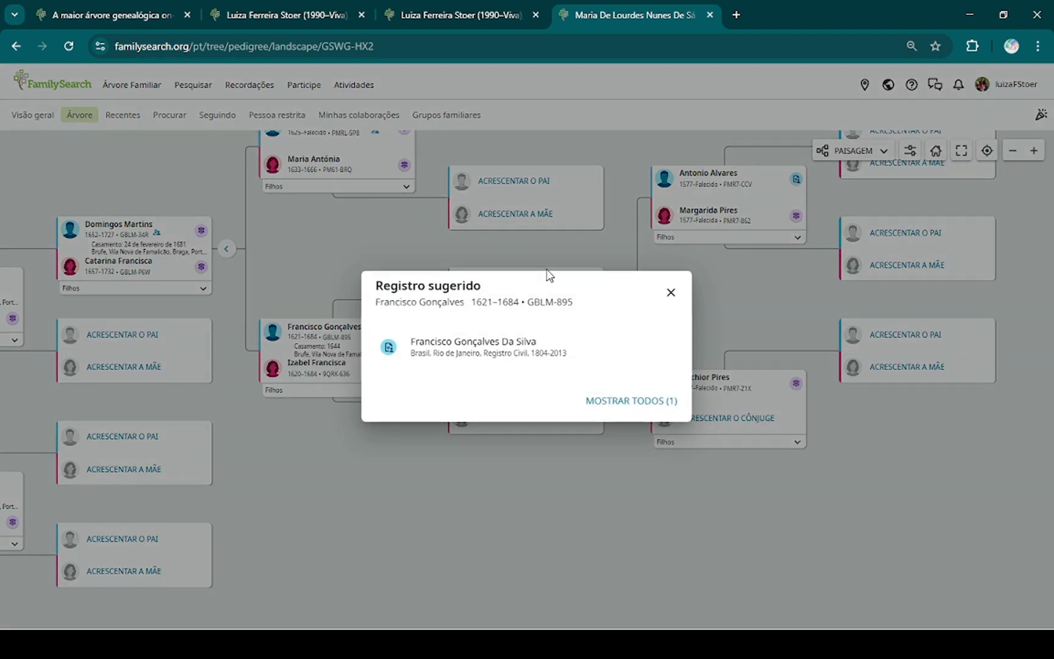
pyautogui.click(468, 351)
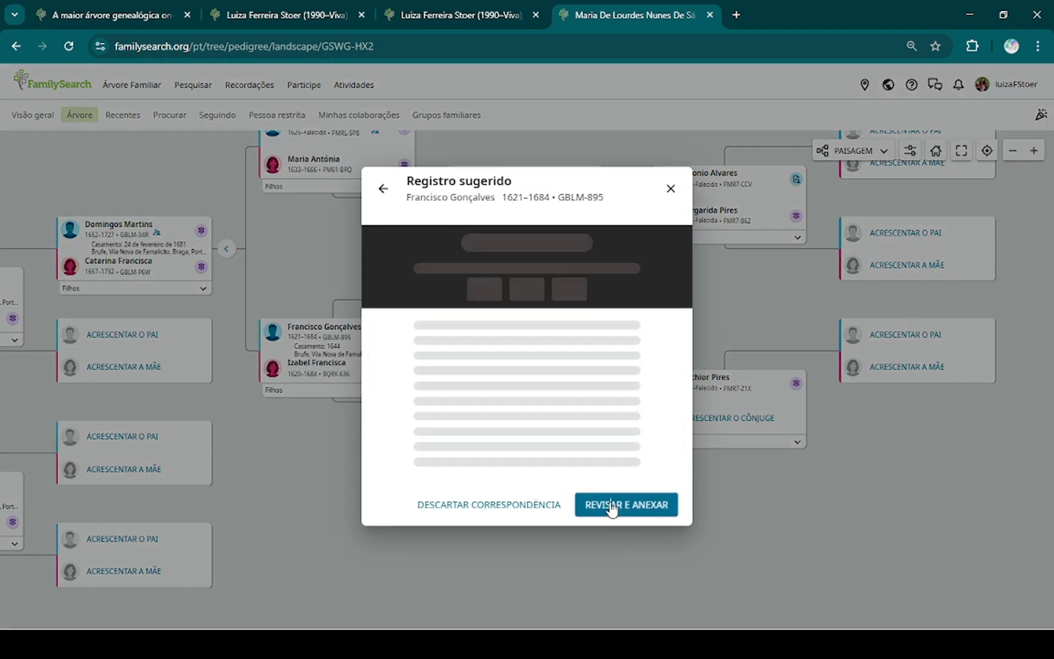
pyautogui.click(590, 606)
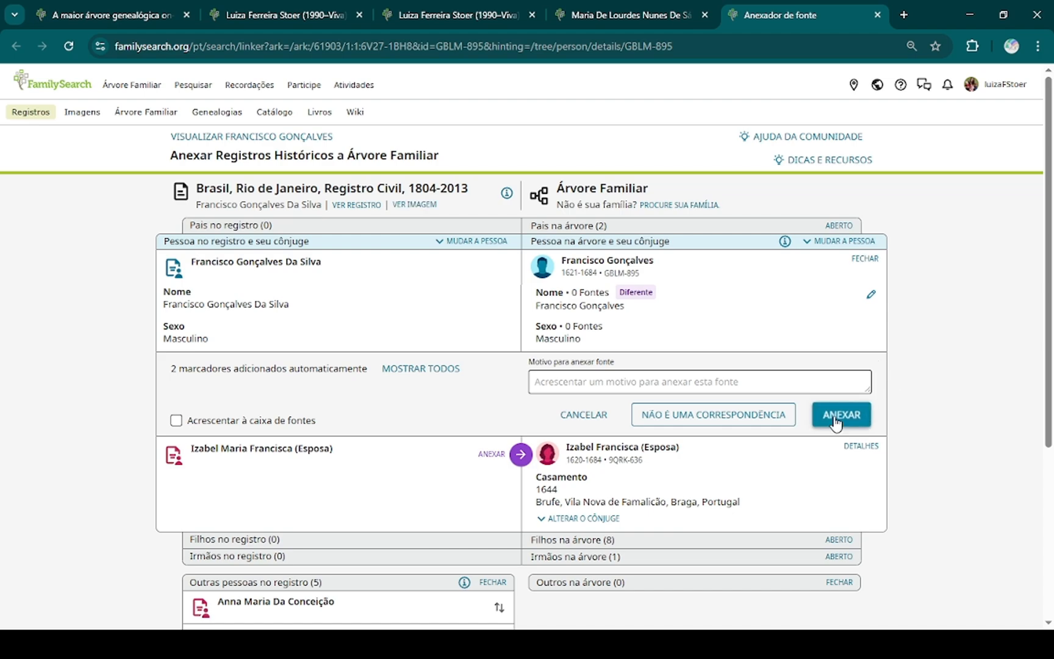
pyautogui.click(837, 421)
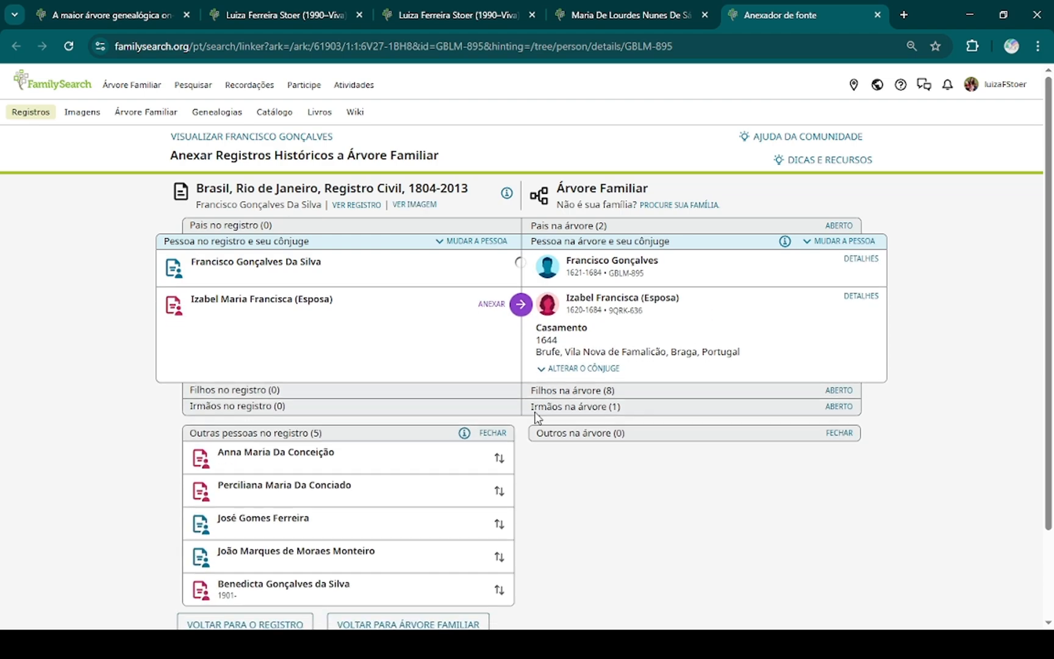
pyautogui.click(520, 304)
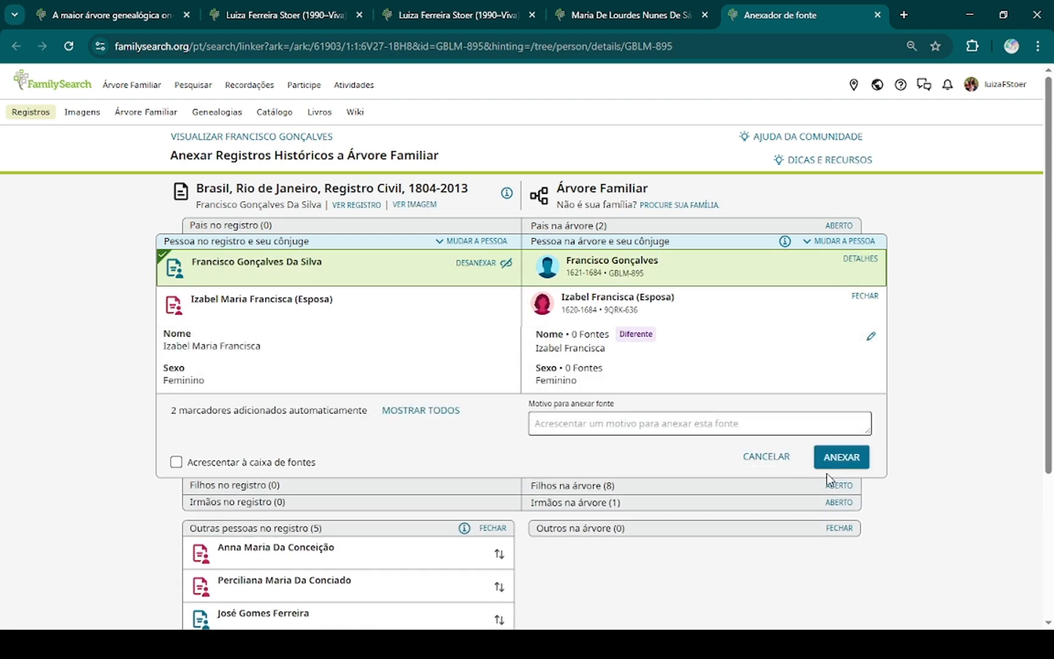
pyautogui.click(844, 464)
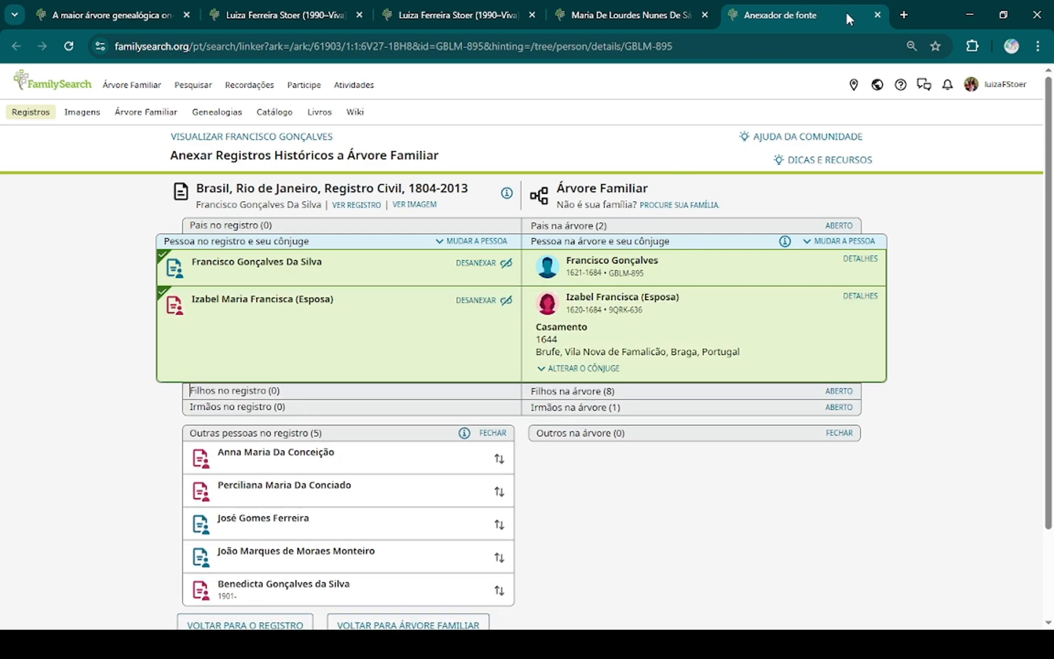
pyautogui.click(877, 14)
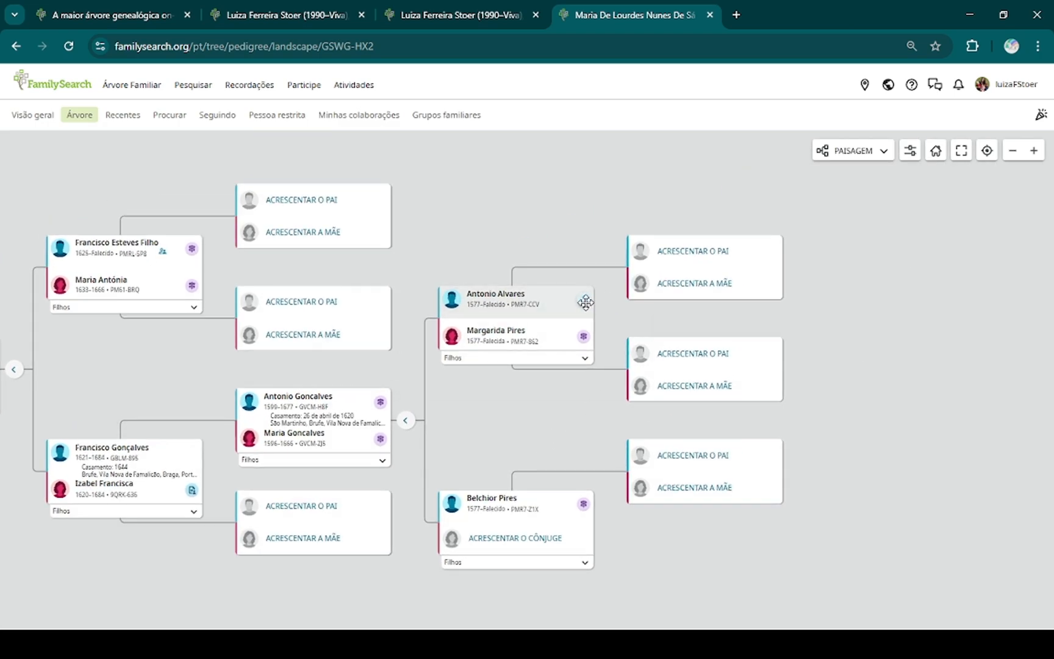
# - Attach the suggested Santarém Catholic church record to the ancestor born in 1577 with a record hint and to his wife
pyautogui.click(586, 302)
pyautogui.click(493, 339)
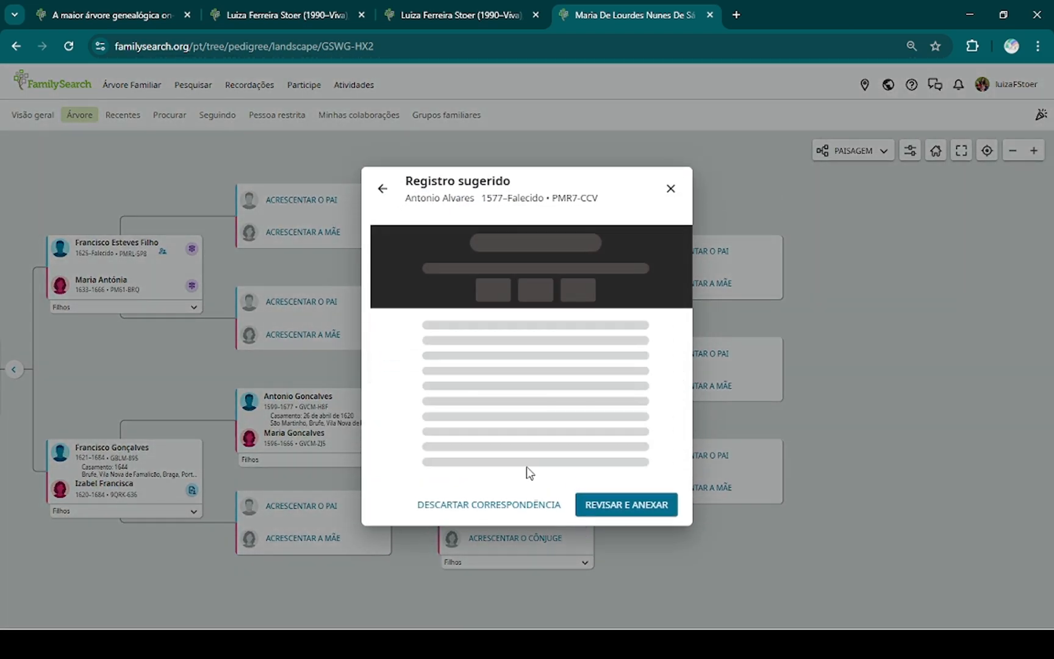
pyautogui.click(639, 510)
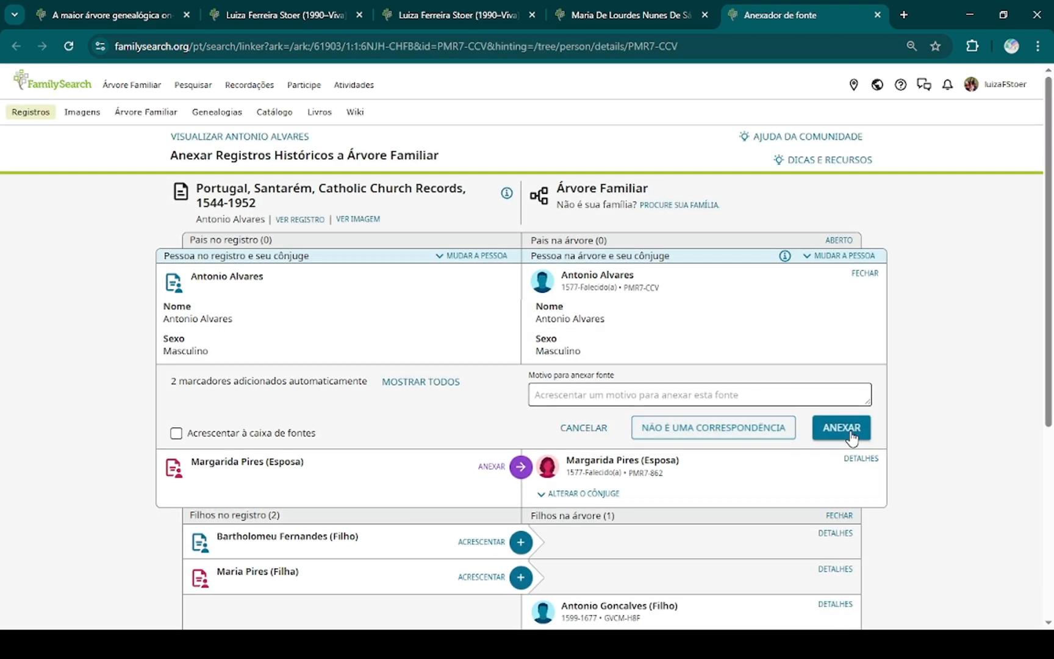
pyautogui.click(841, 428)
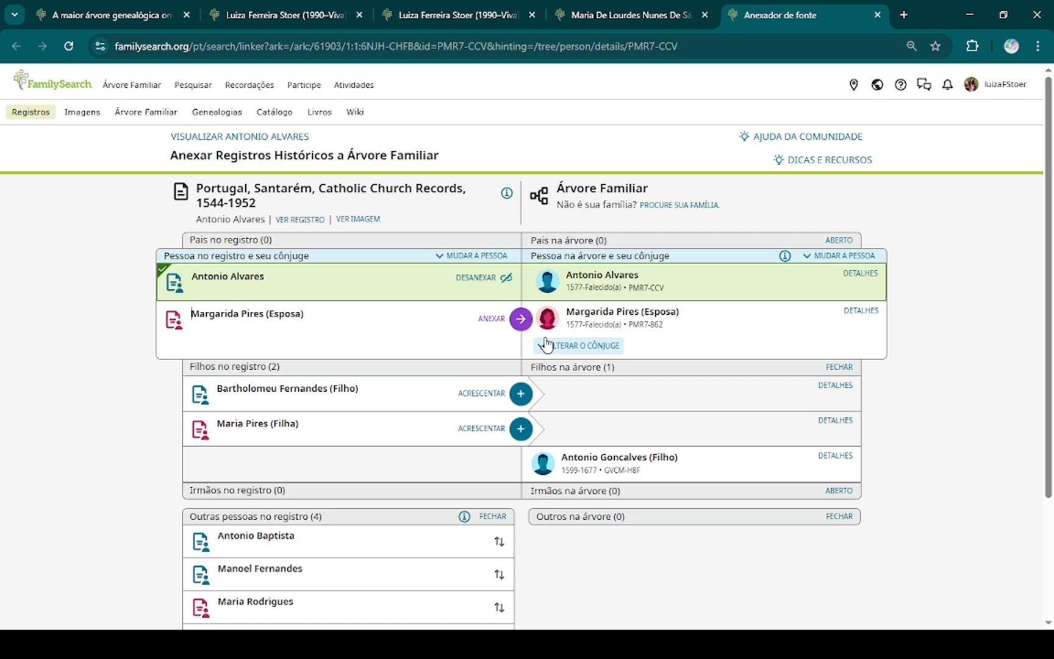
pyautogui.click(520, 318)
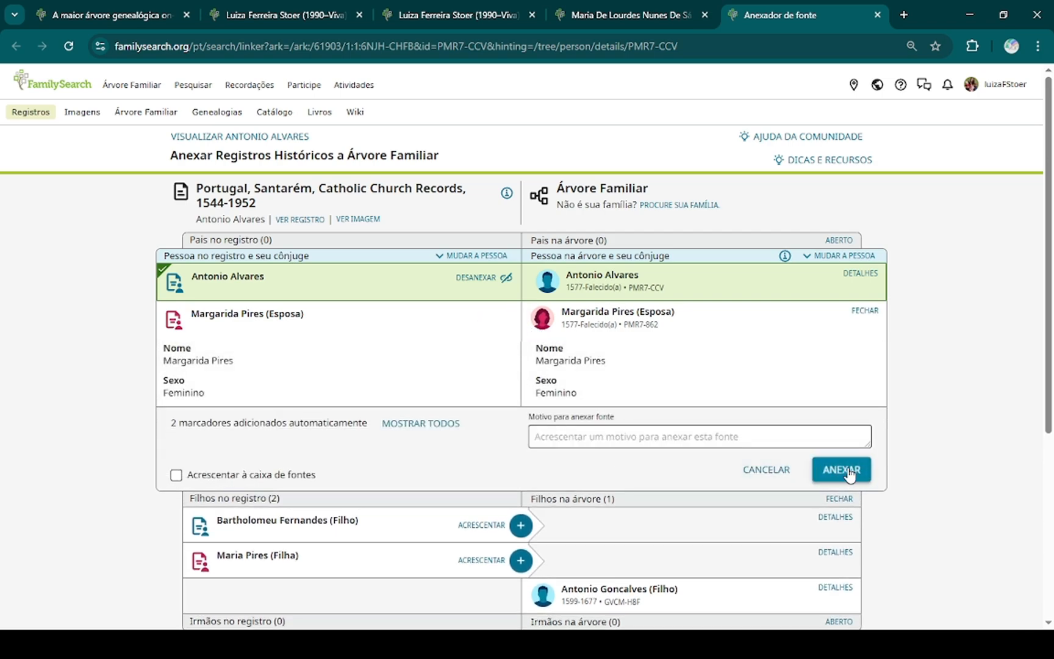
pyautogui.click(848, 471)
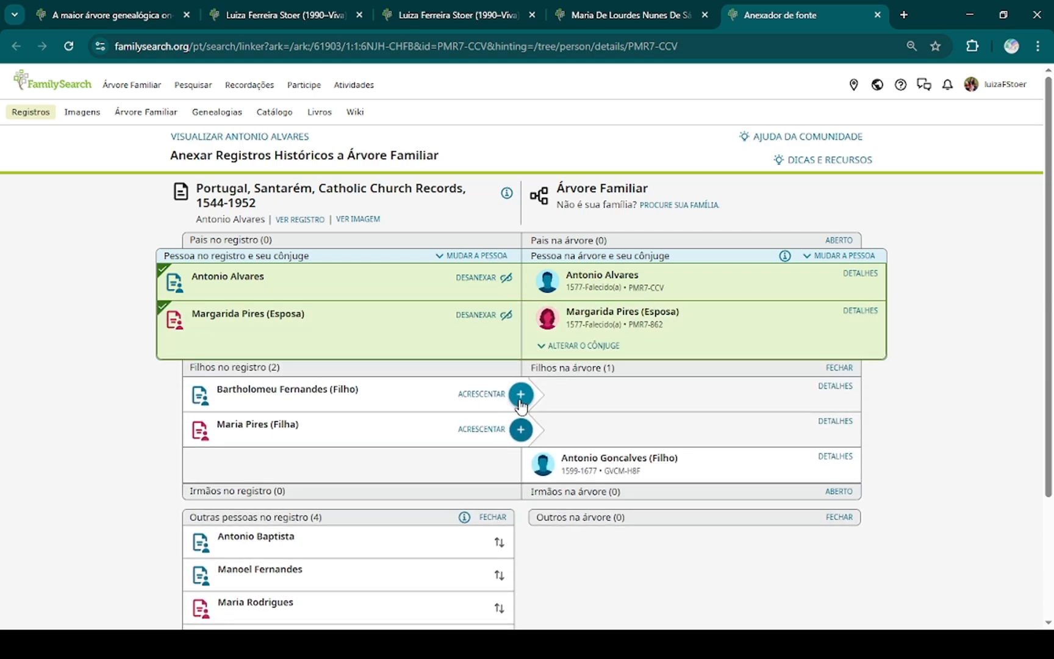
# - Add the son listed in the Santarém record to the tree as deceased and attach the record to him
pyautogui.click(520, 395)
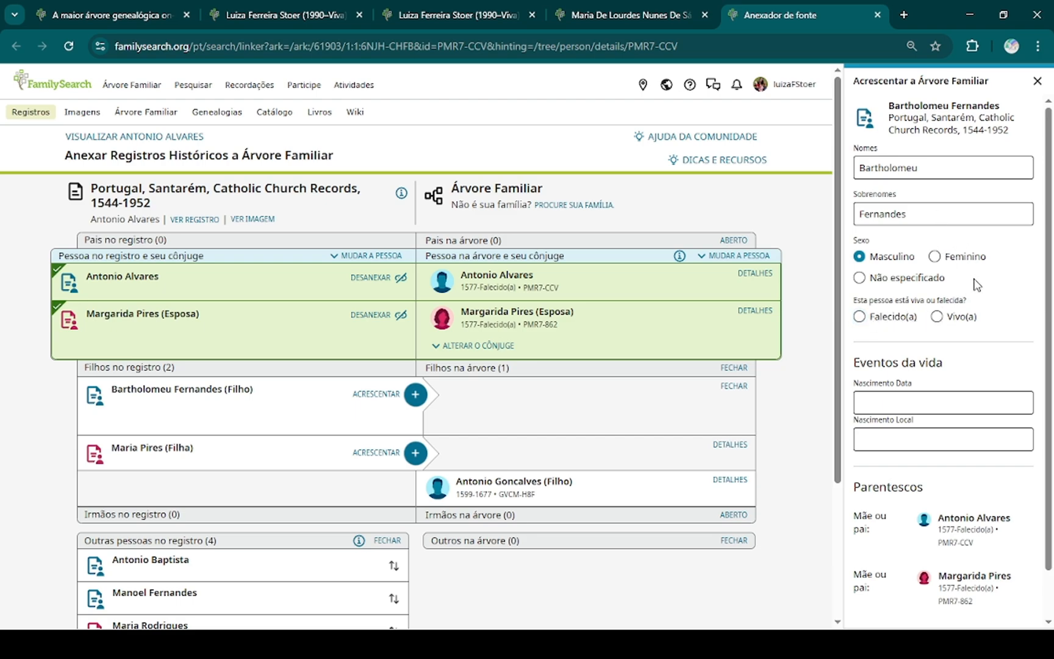
pyautogui.scroll(-1, 976, 285)
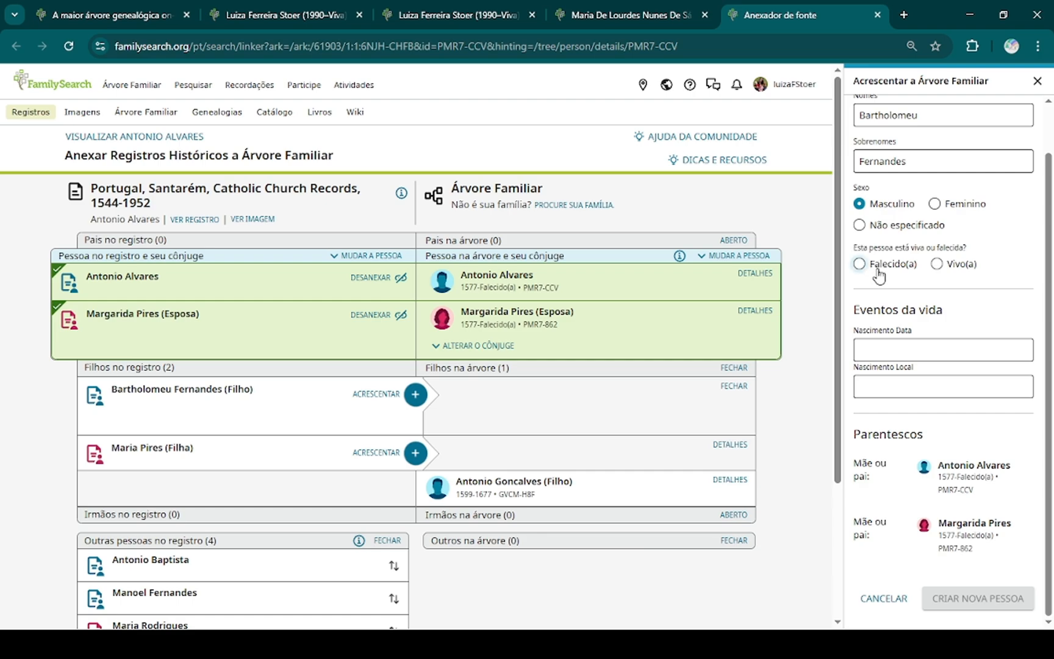
pyautogui.click(860, 265)
pyautogui.scroll(-3, 965, 382)
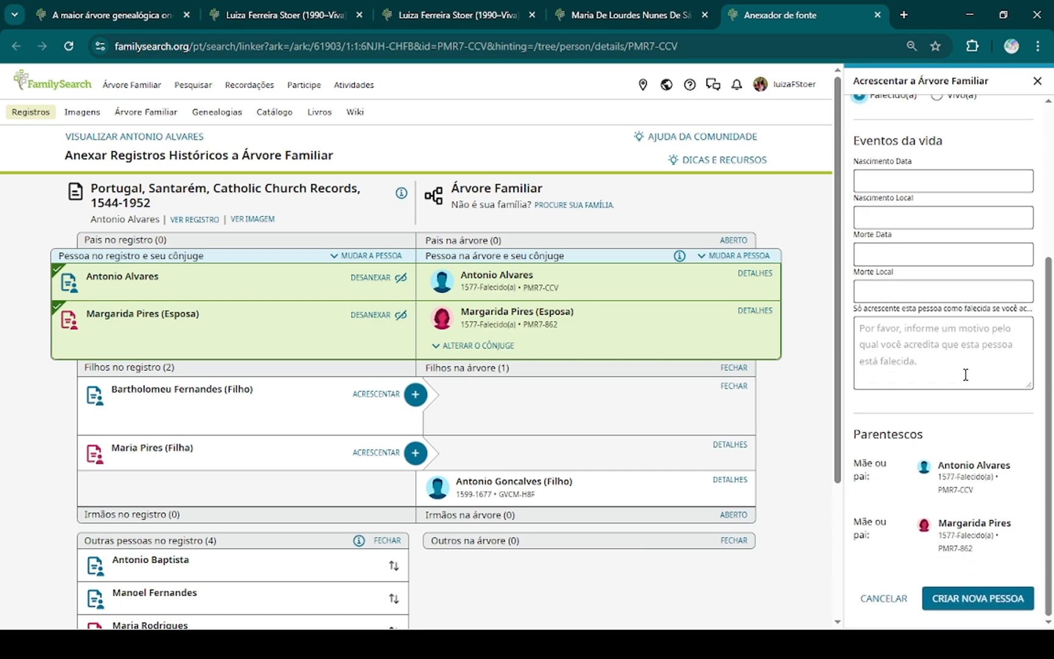
pyautogui.click(979, 607)
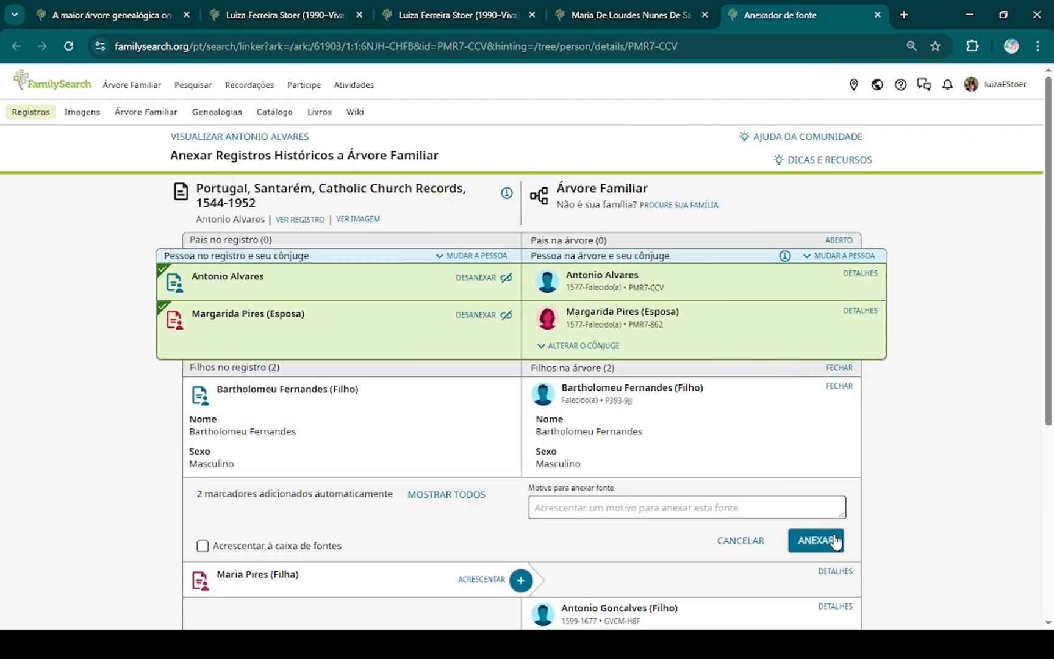
pyautogui.click(831, 541)
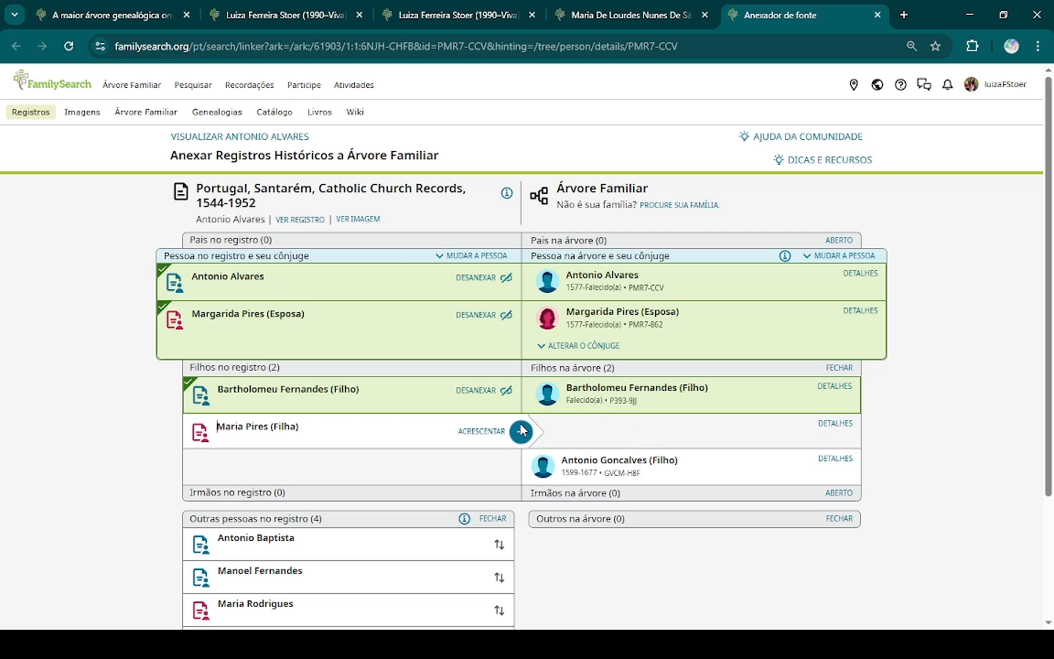
# - Add the daughter listed in the Santarém record as deceased, attach the record to her, and return to the family tree
pyautogui.scroll(-3, 732, 427)
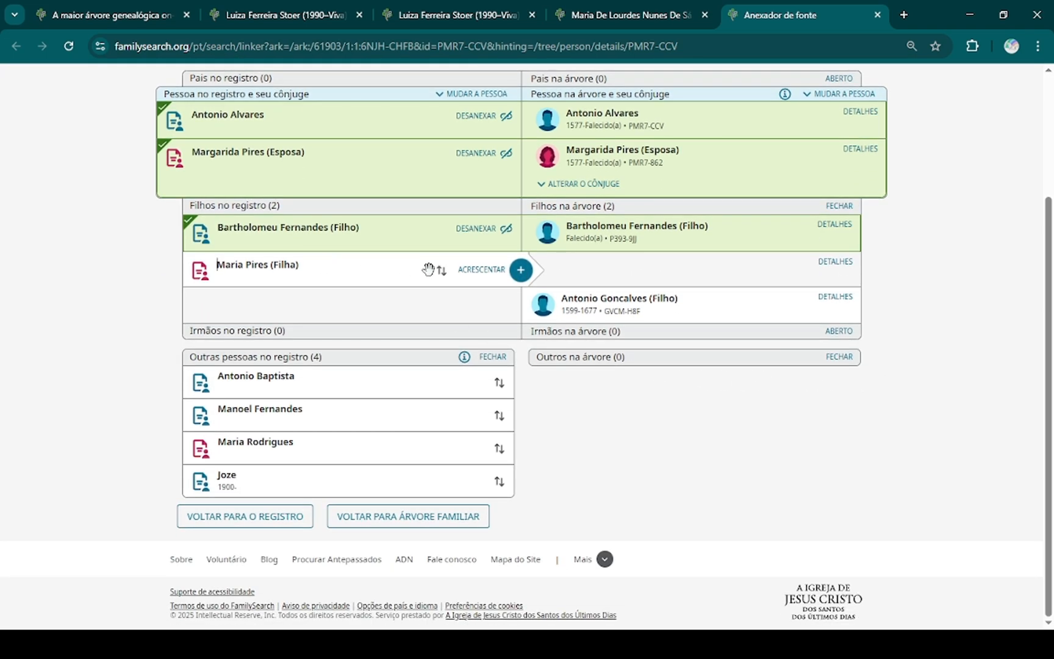
pyautogui.click(521, 270)
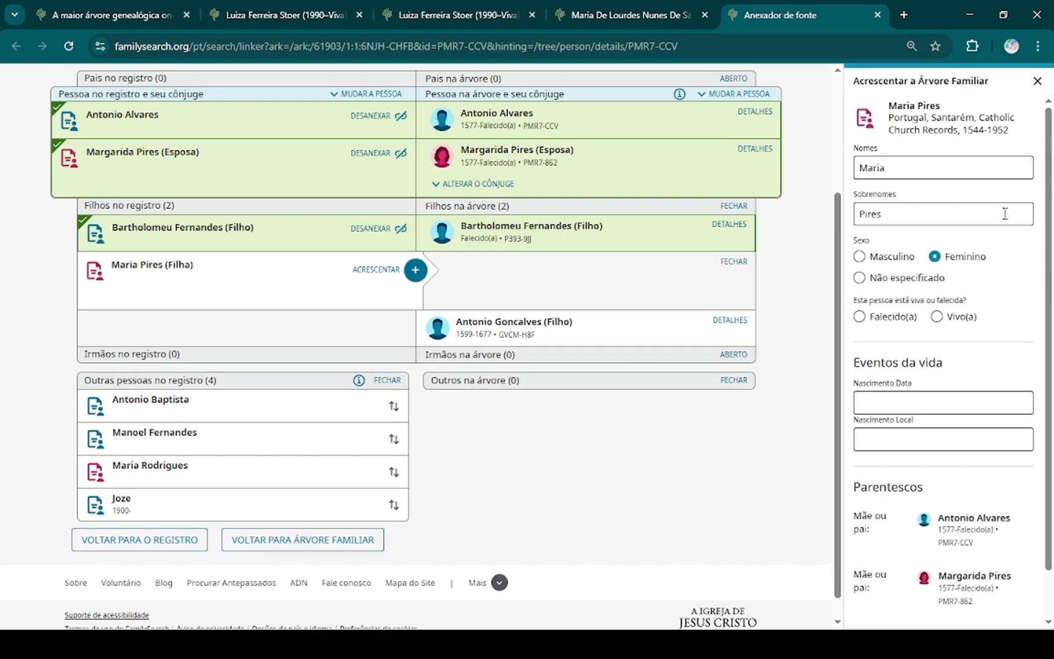
pyautogui.scroll(-2, 956, 349)
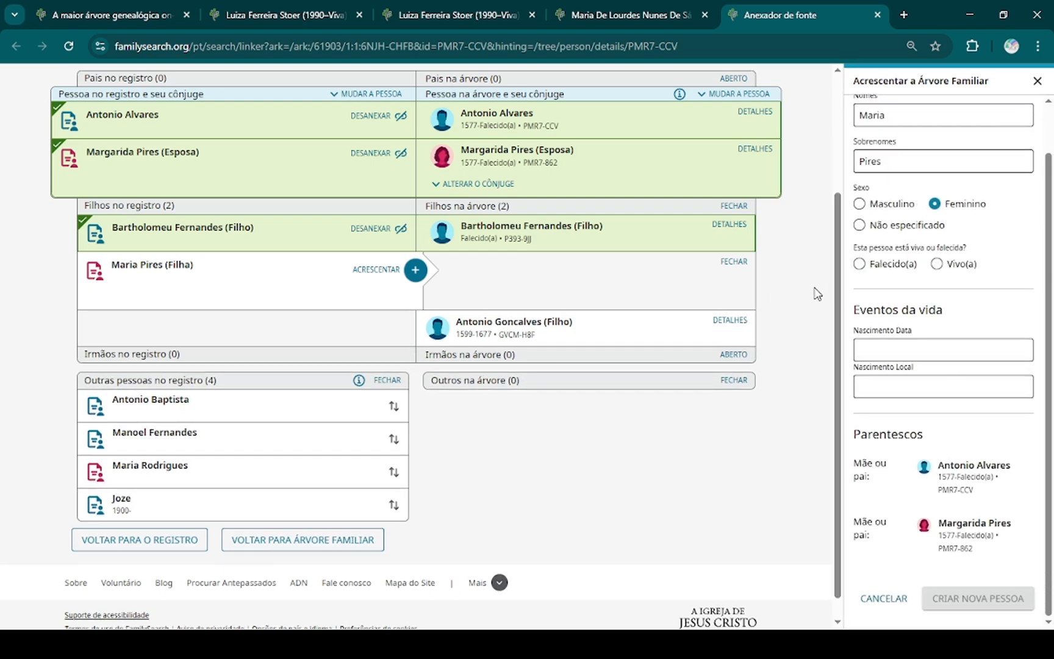
pyautogui.click(897, 272)
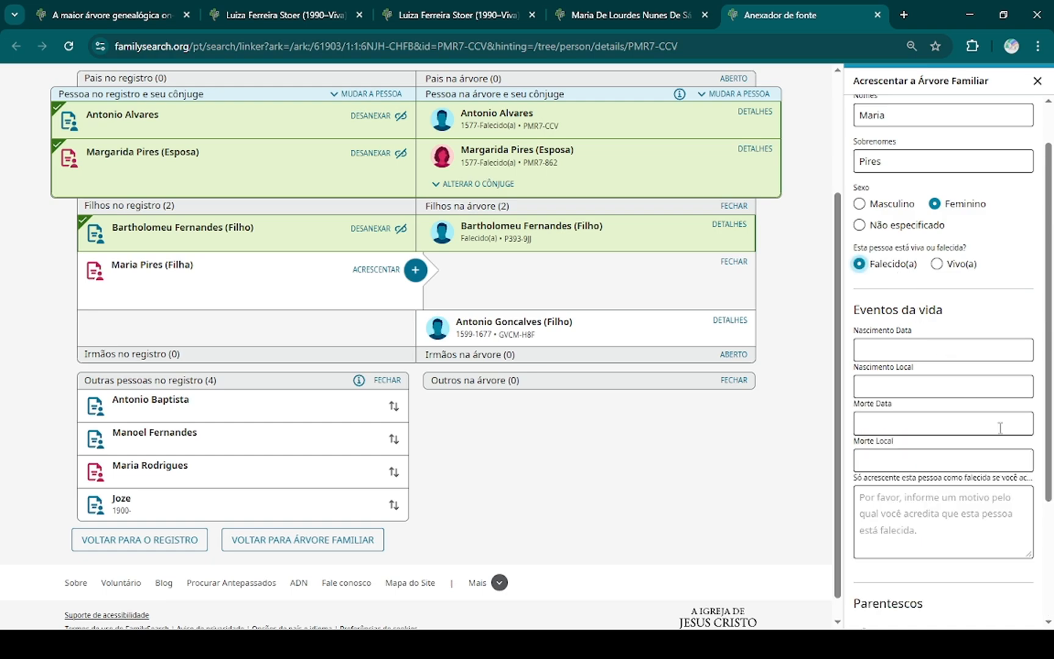
pyautogui.scroll(-3, 1013, 488)
pyautogui.click(943, 601)
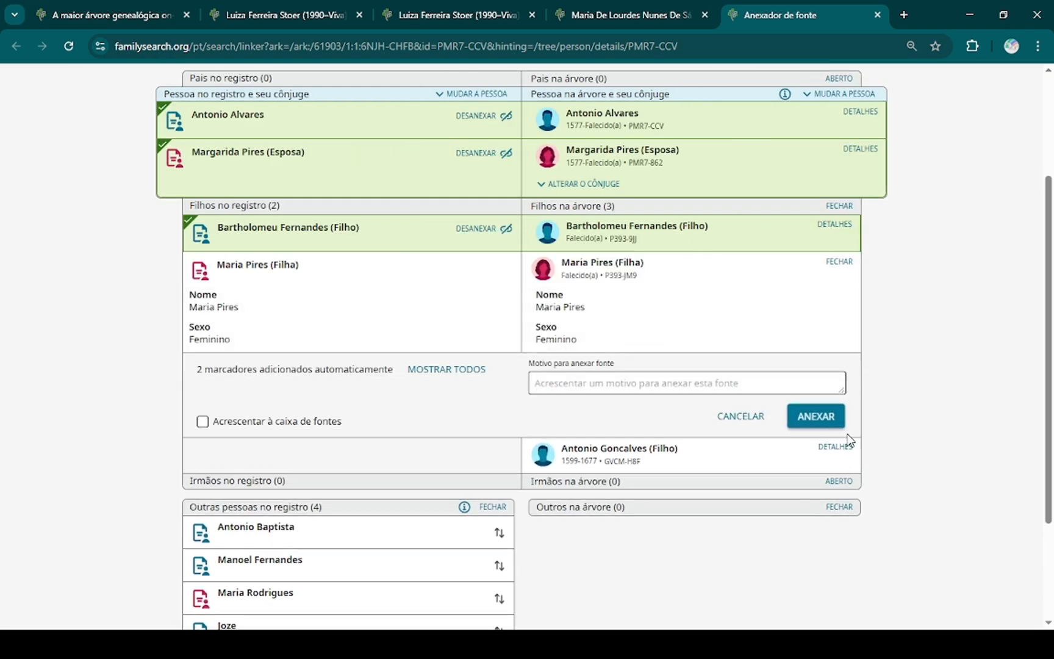
pyautogui.click(816, 415)
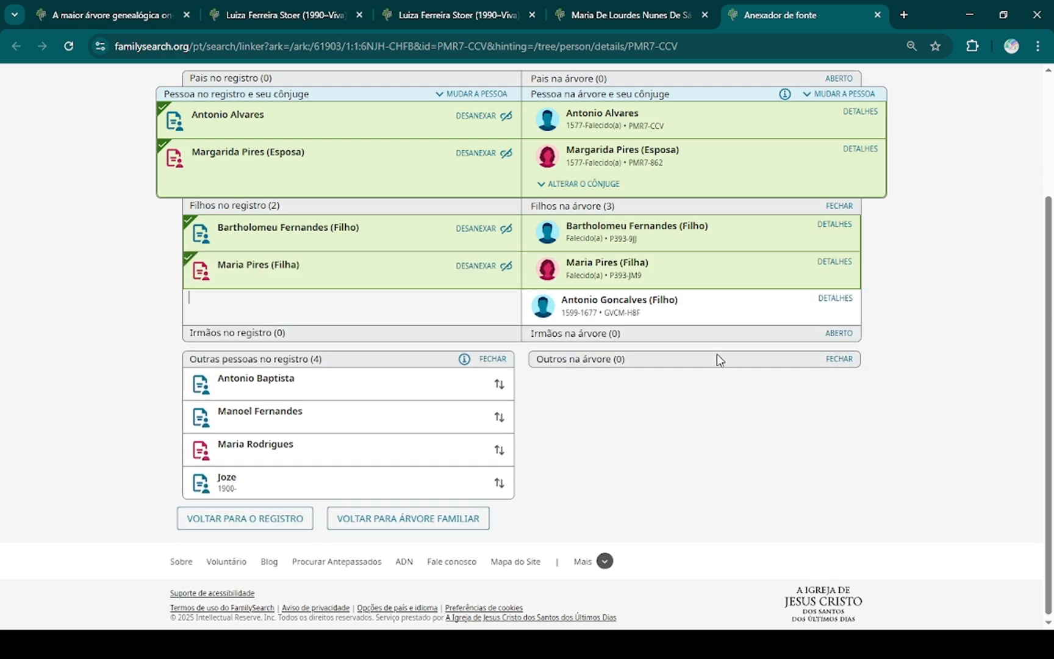
pyautogui.click(877, 15)
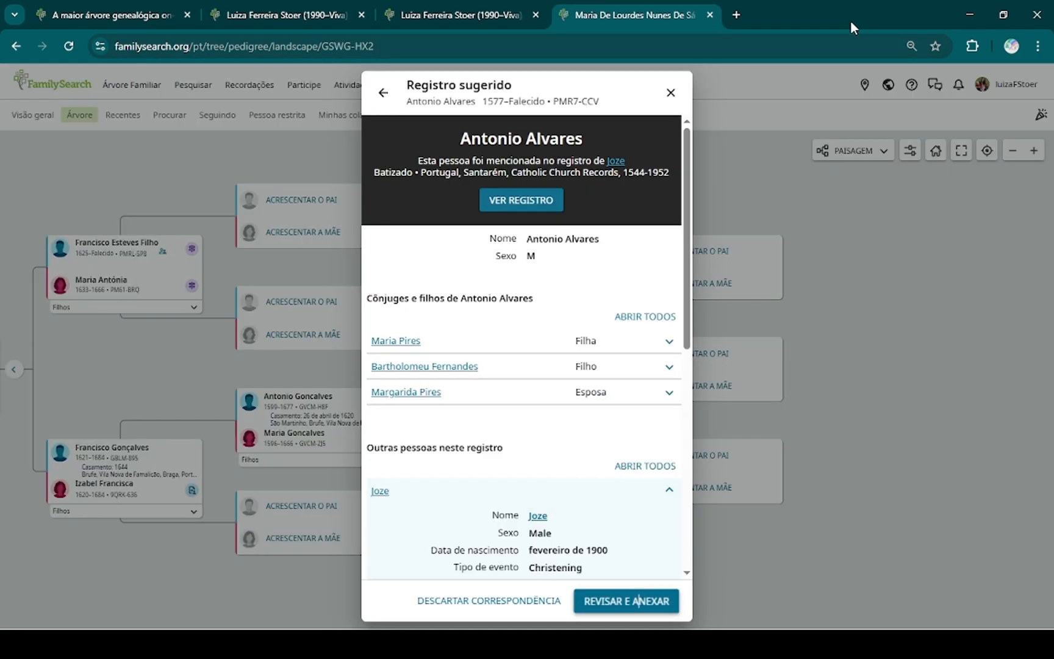
# - Attach the next suggested Santarém Catholic church record to the male ancestor born in 1577 and to his wife
pyautogui.click(493, 334)
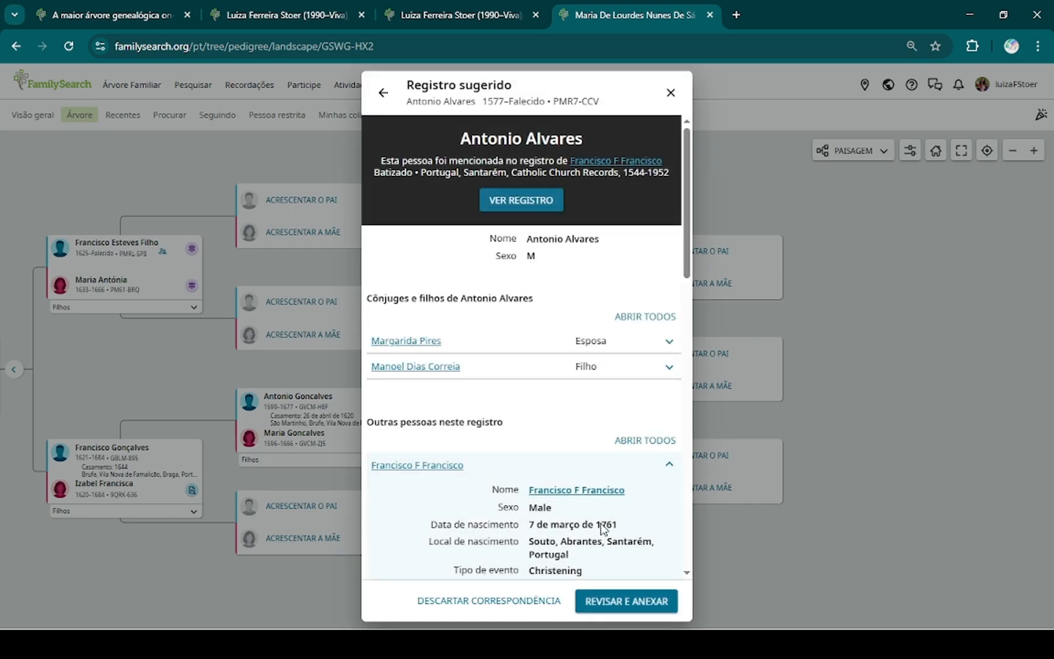
pyautogui.click(608, 599)
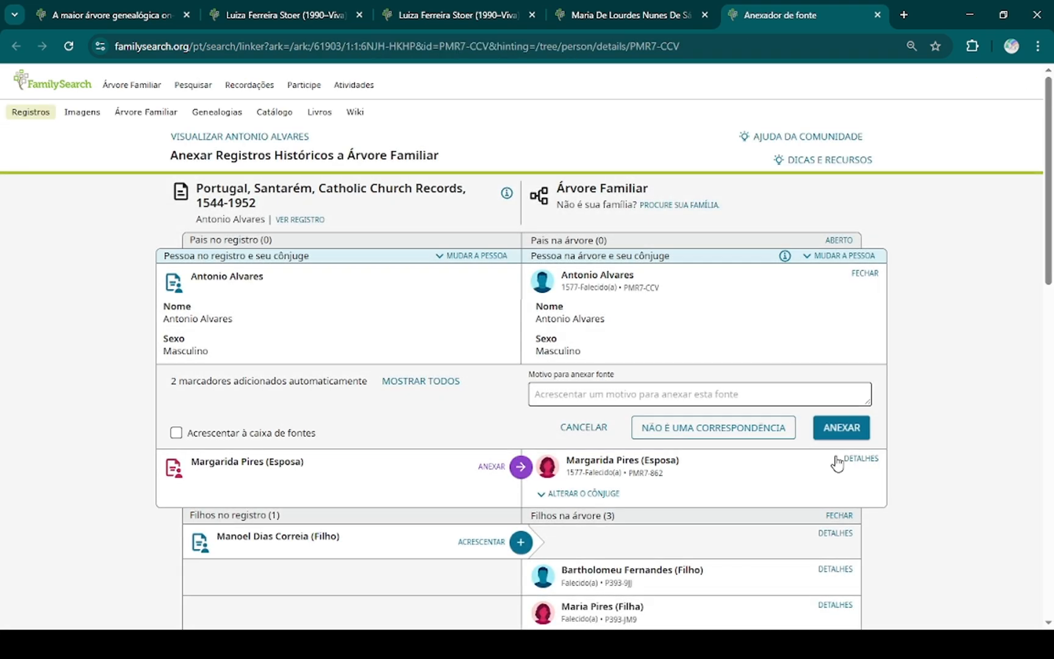
pyautogui.click(853, 433)
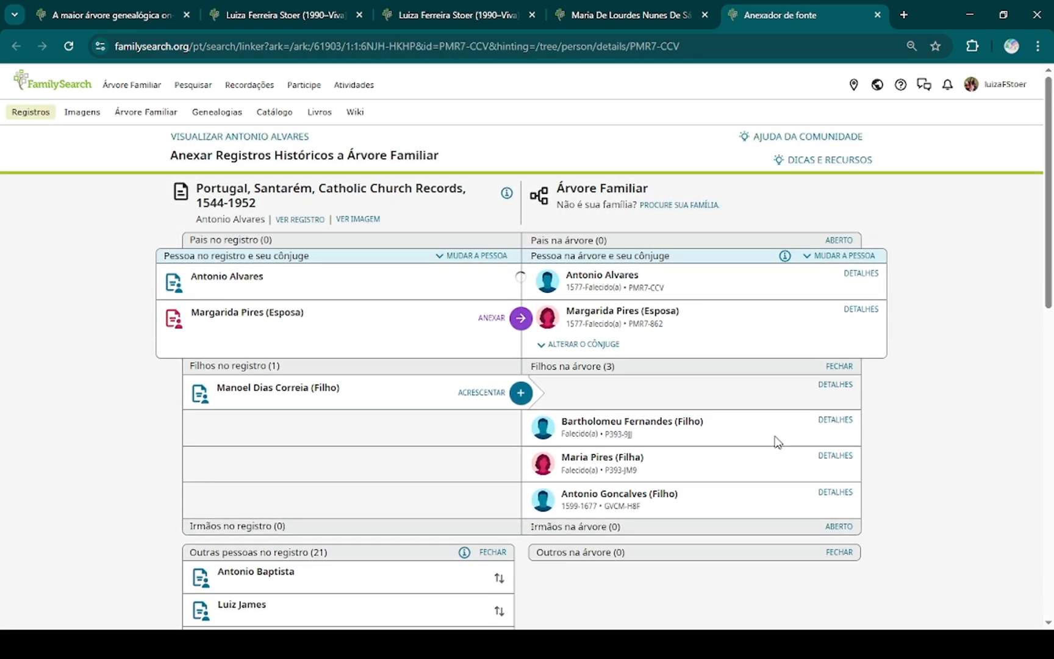
pyautogui.click(520, 318)
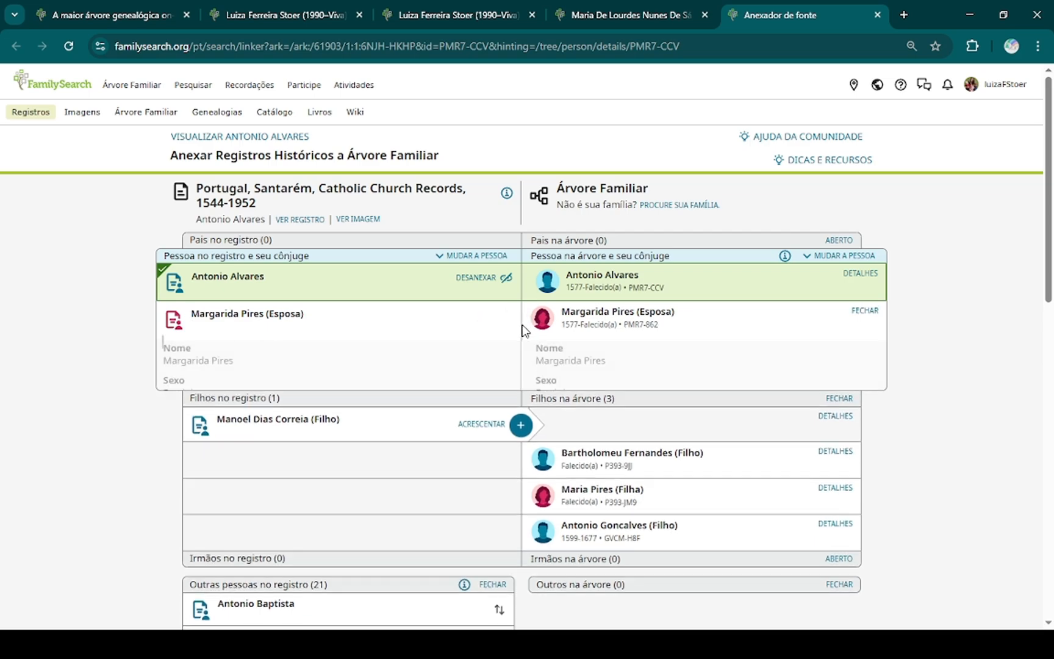
pyautogui.click(853, 473)
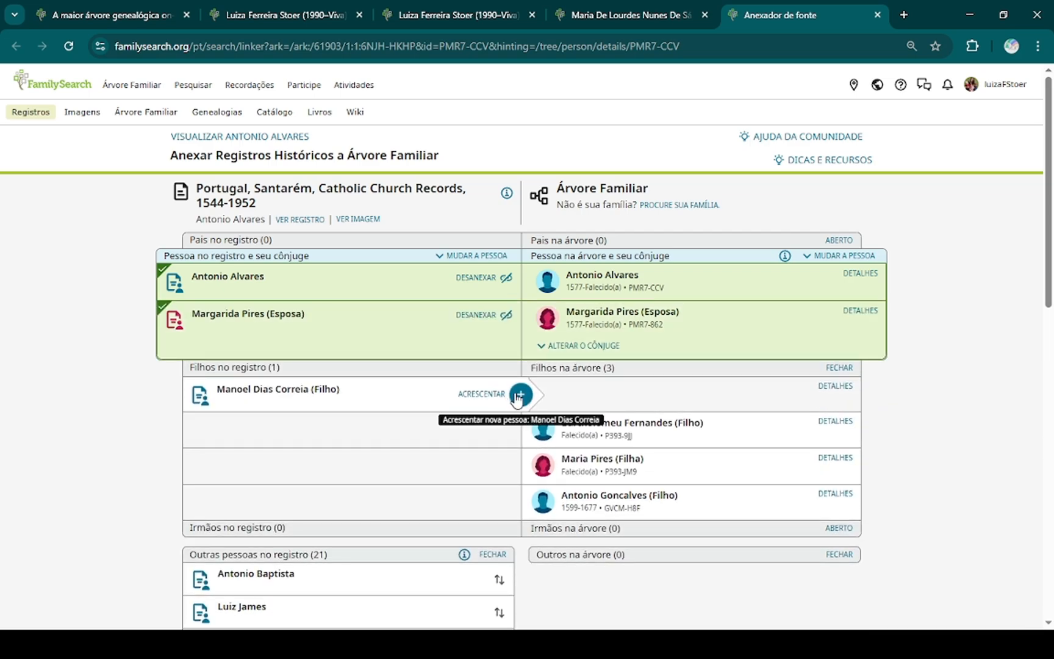
# - Add the son listed in this Santarém record as a deceased male, attach the record to him, and return to the family tree
pyautogui.click(519, 394)
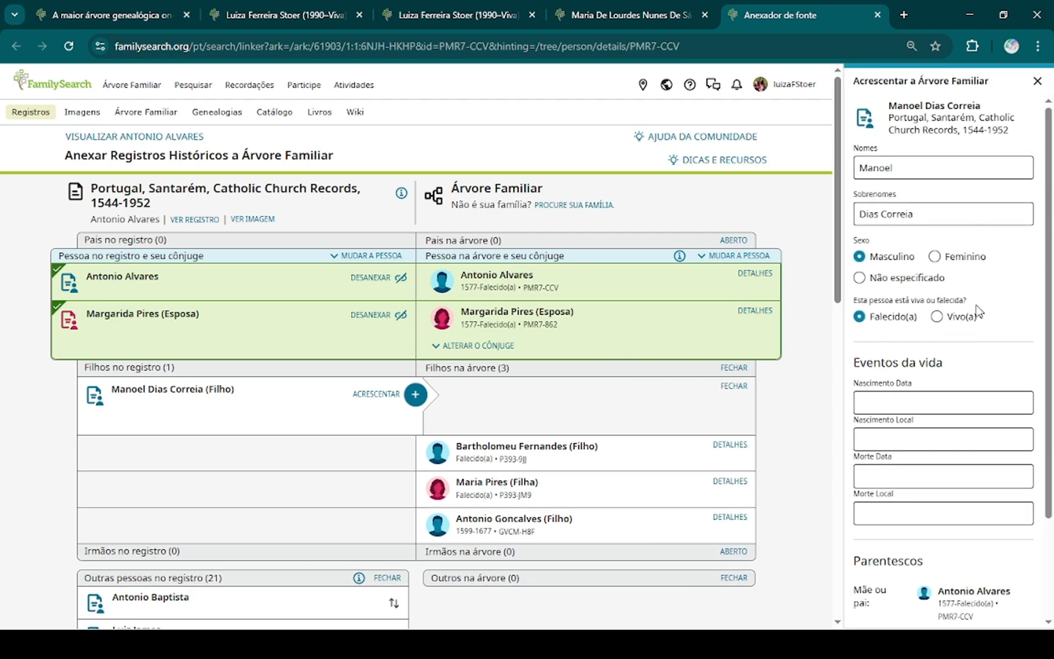
pyautogui.scroll(-3, 976, 314)
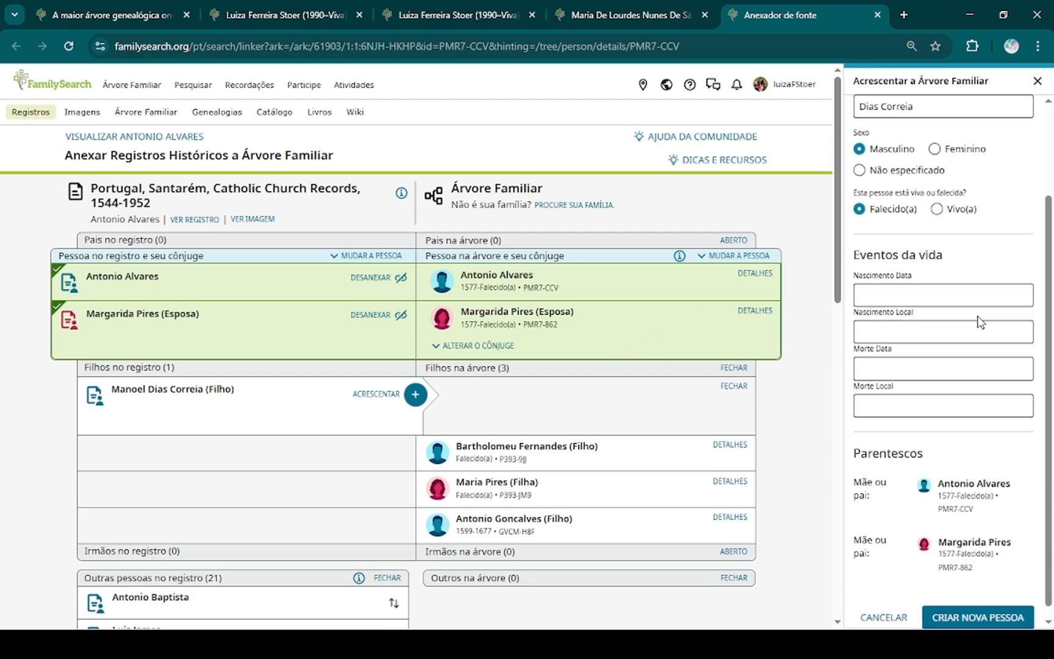
pyautogui.click(944, 599)
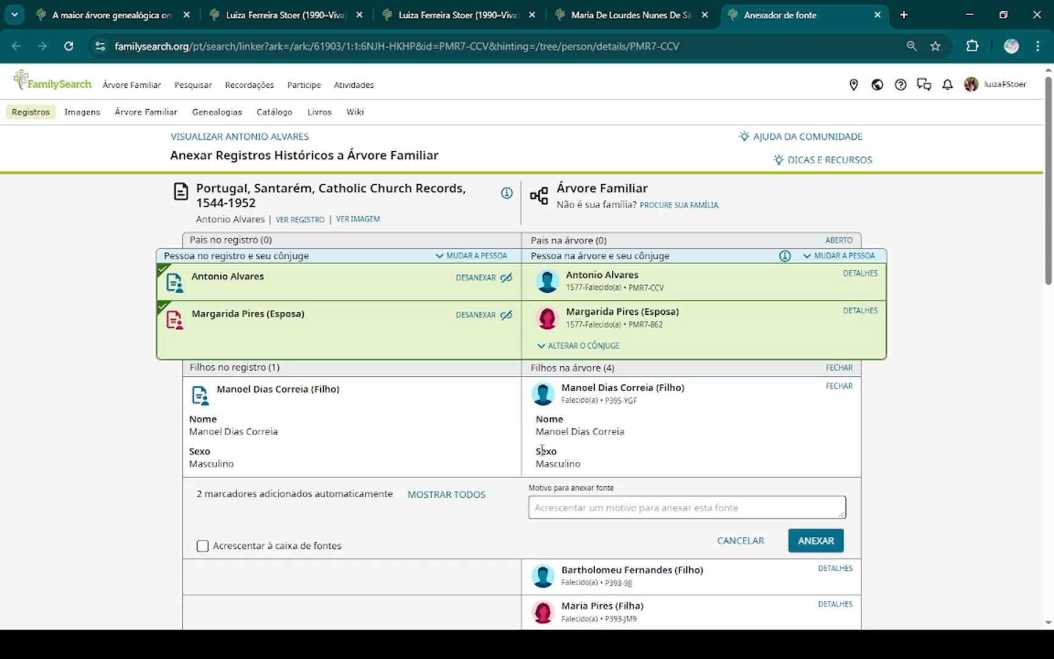
pyautogui.click(821, 541)
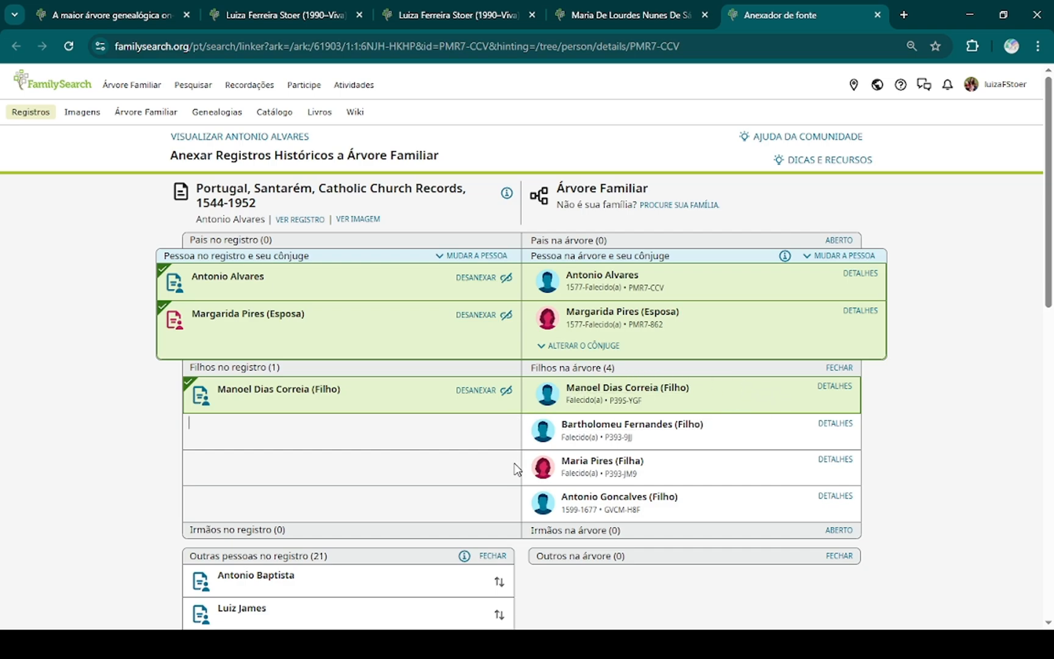
pyautogui.click(878, 14)
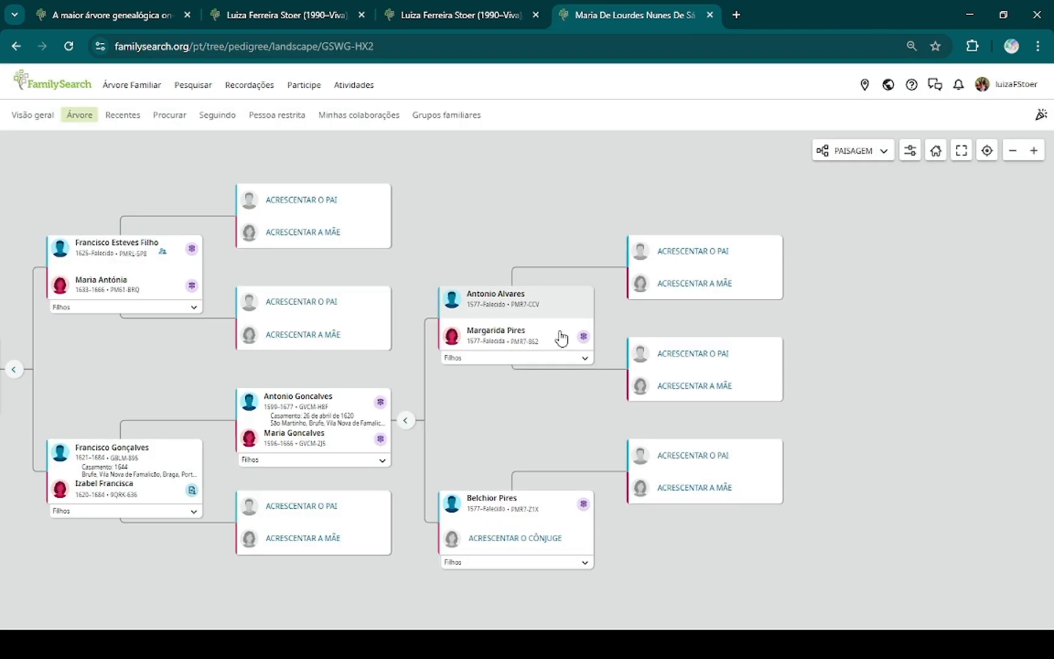
# - Attach the suggested Vila Real parish record to the 1620–1684 female ancestor and her husband, and close the record linker
pyautogui.click(406, 421)
pyautogui.click(406, 423)
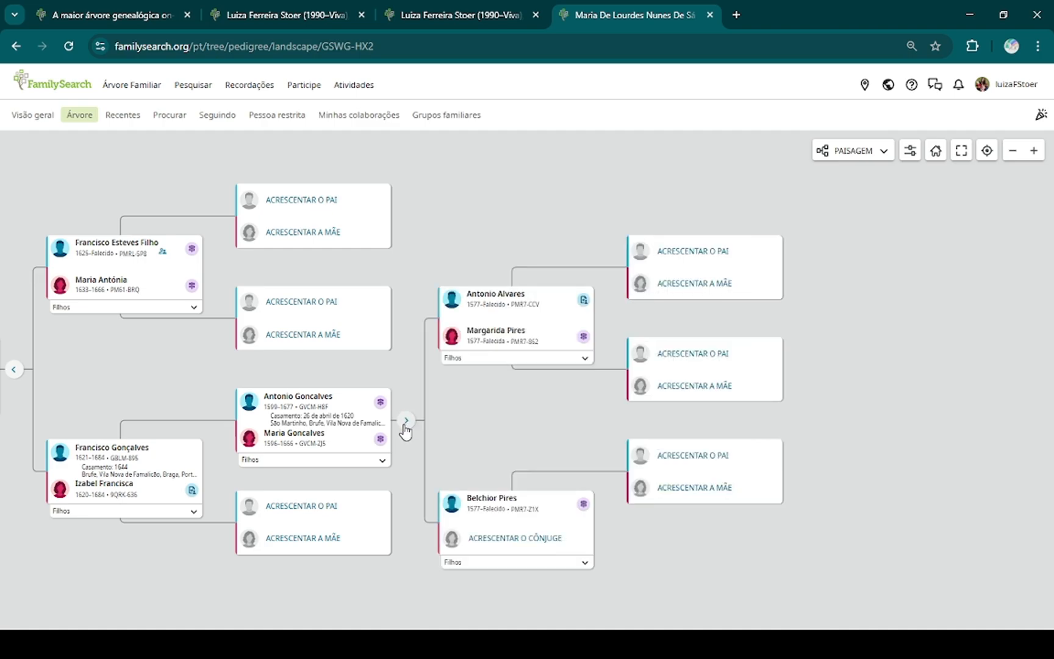
pyautogui.moveTo(448, 430); pyautogui.dragTo(719, 346)
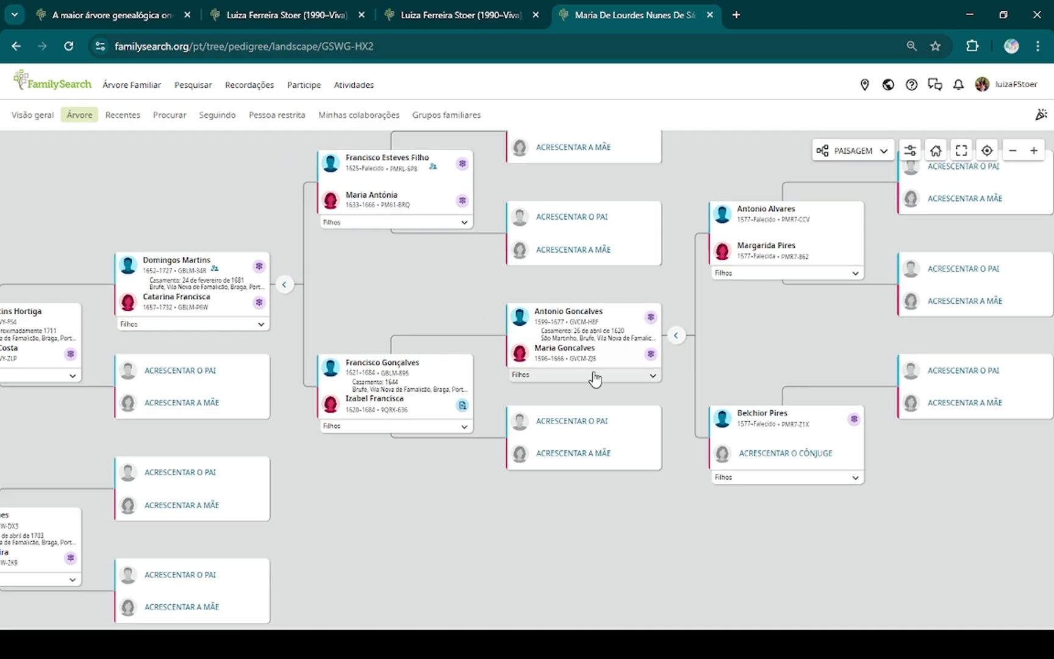
pyautogui.click(463, 408)
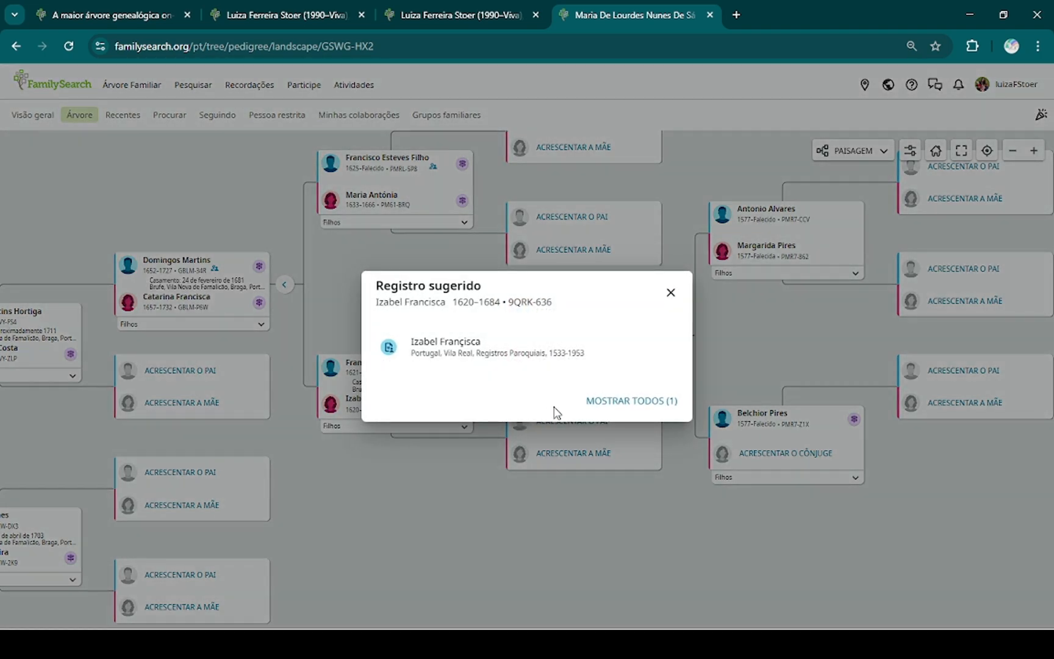
pyautogui.click(487, 352)
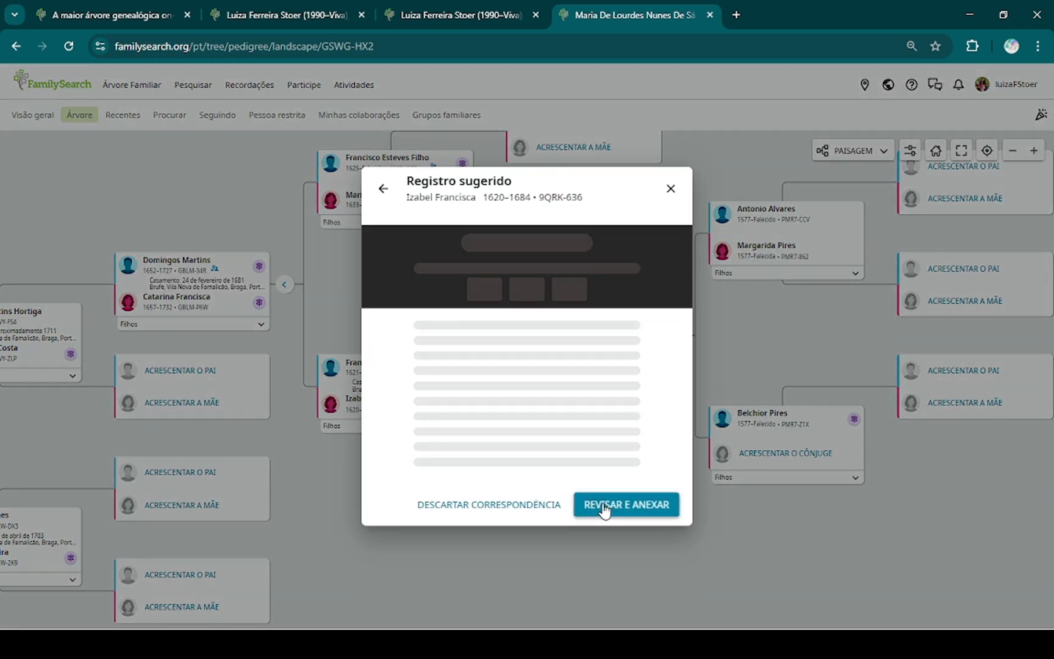
pyautogui.click(596, 601)
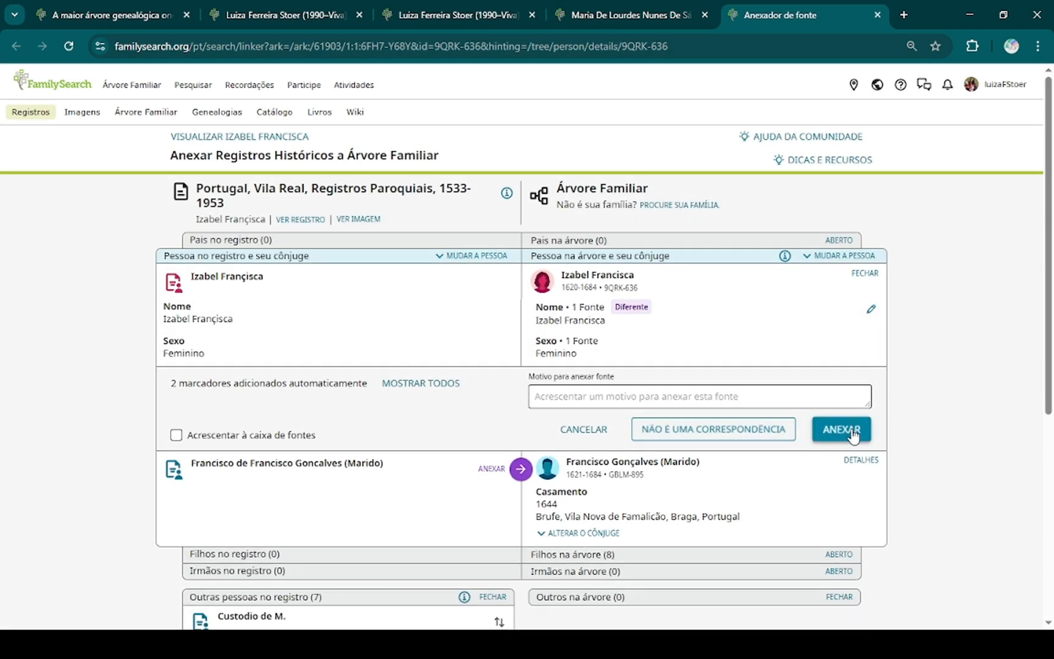
pyautogui.click(853, 431)
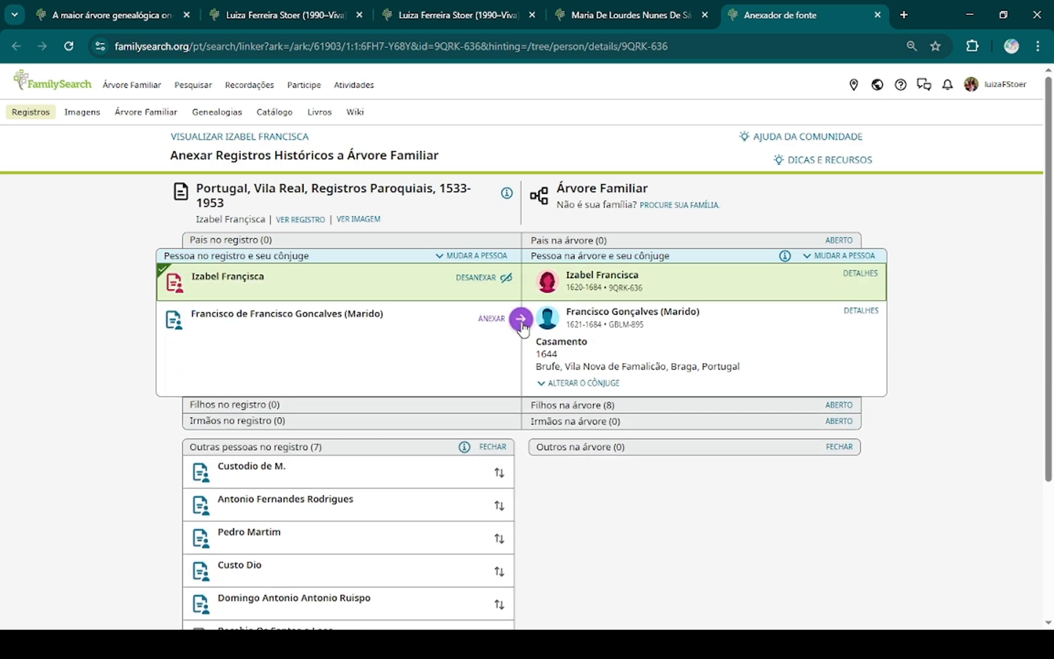
pyautogui.click(521, 321)
pyautogui.click(845, 469)
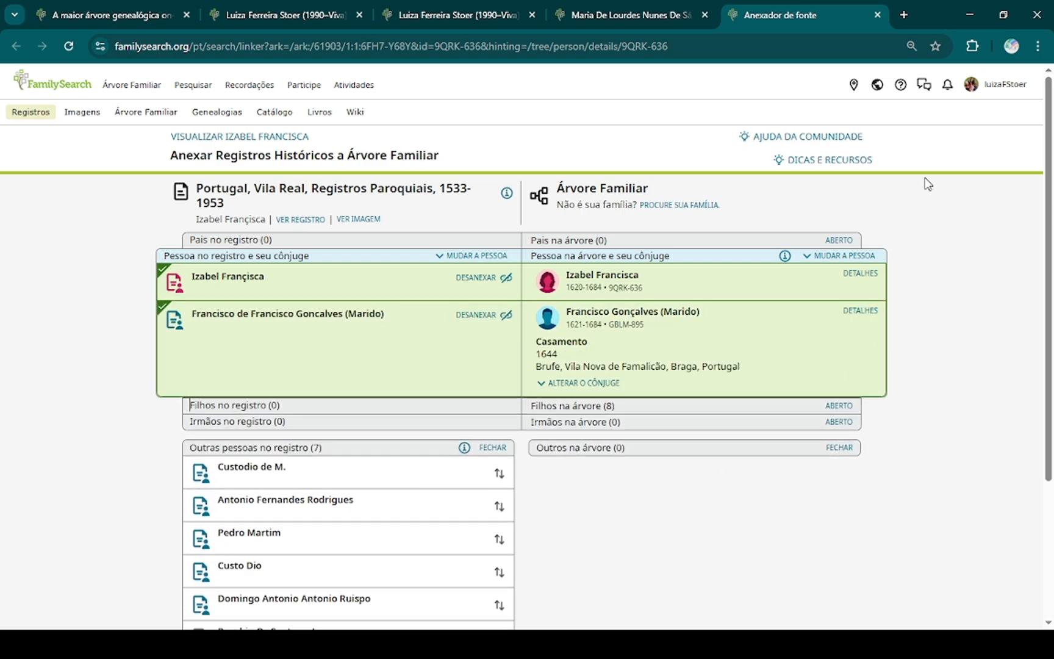
pyautogui.click(878, 15)
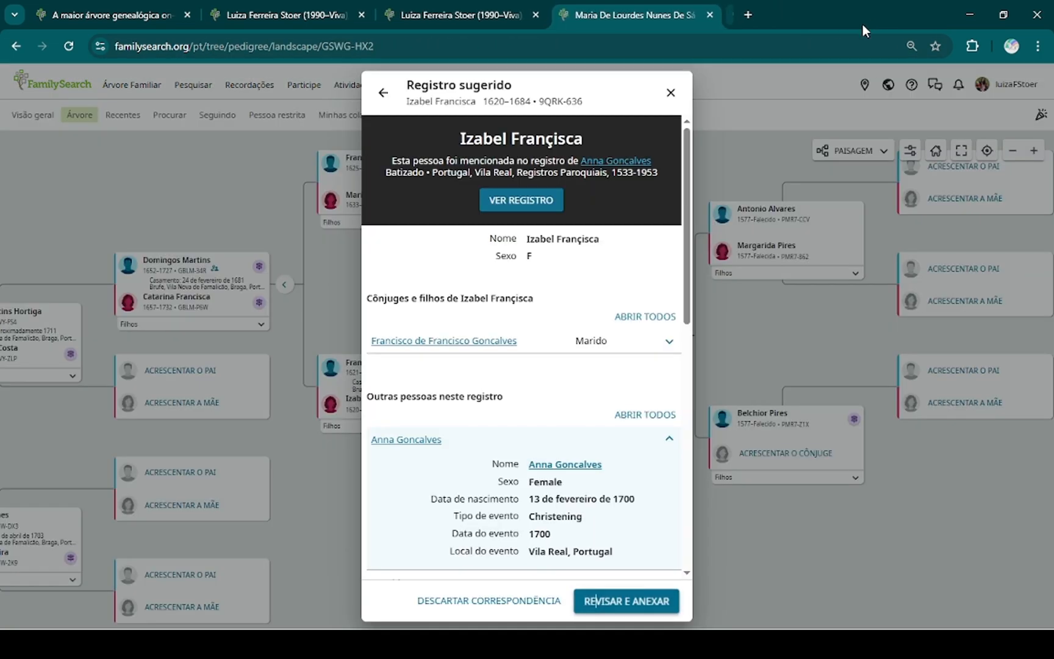
# - Expand the Vila Nova de Famalicão ancestral branches and check them for further ancestors with suggested records
pyautogui.click(285, 287)
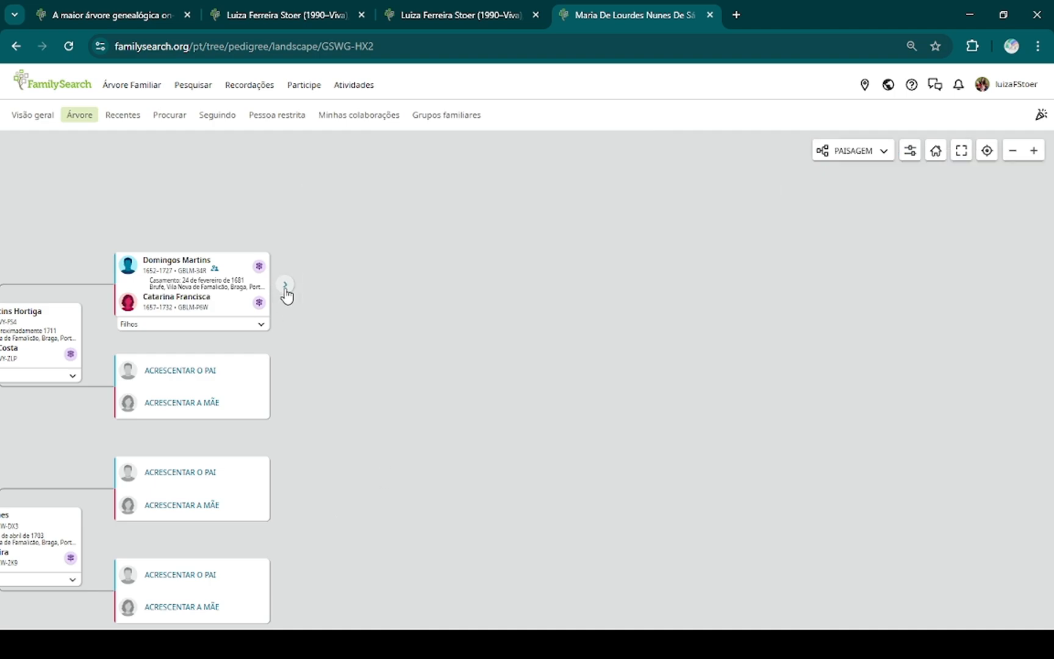
pyautogui.click(286, 287)
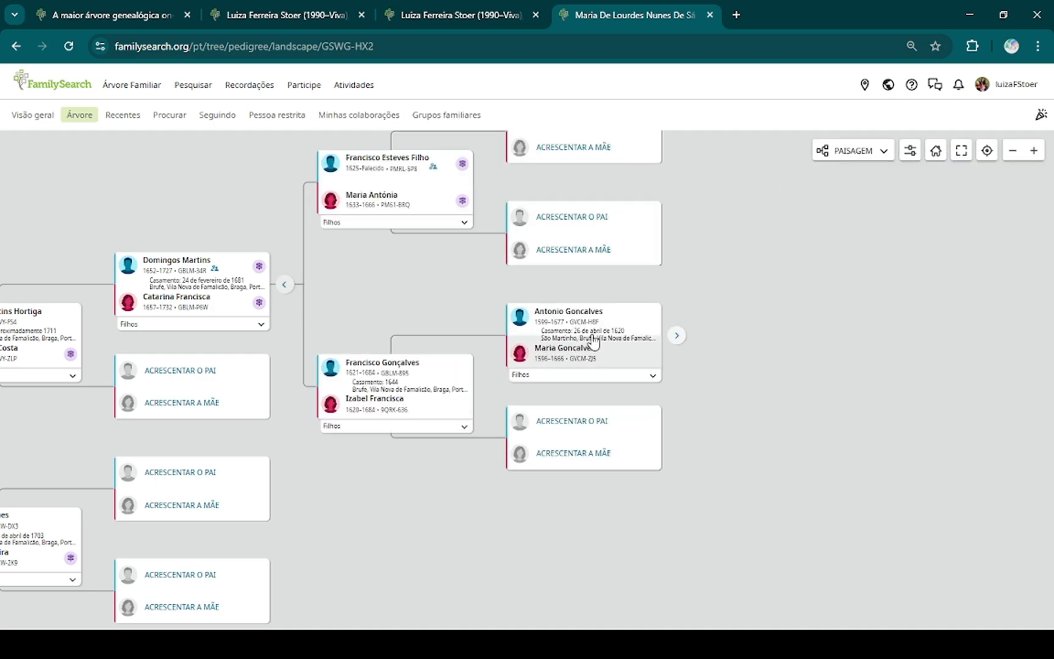
pyautogui.click(677, 337)
pyautogui.moveTo(795, 306); pyautogui.dragTo(807, 376)
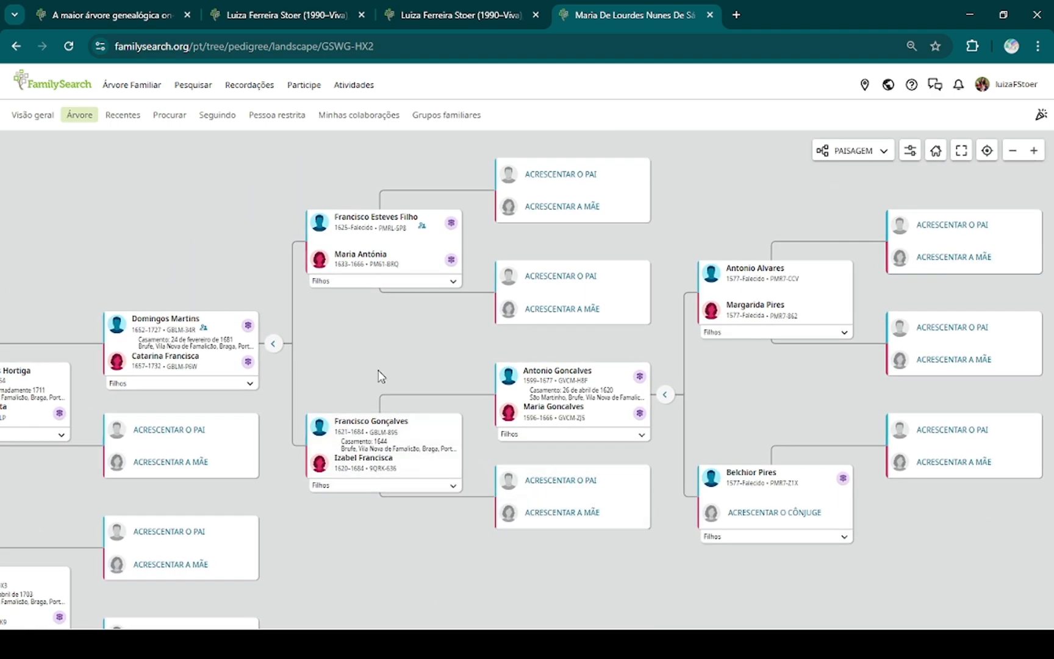
pyautogui.moveTo(379, 372); pyautogui.dragTo(706, 184)
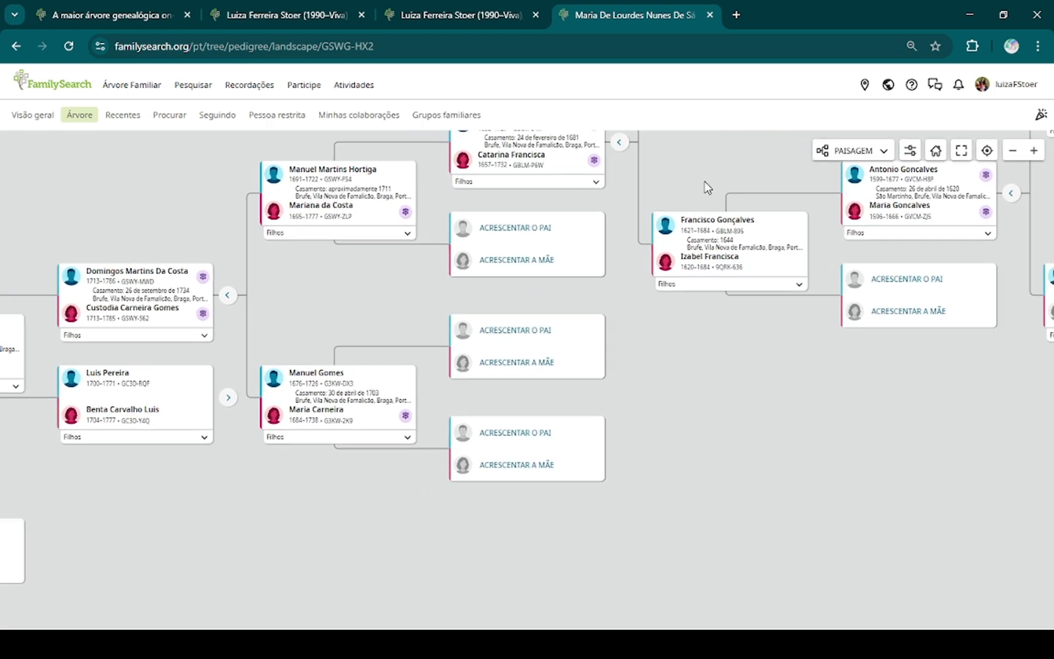
pyautogui.click(228, 397)
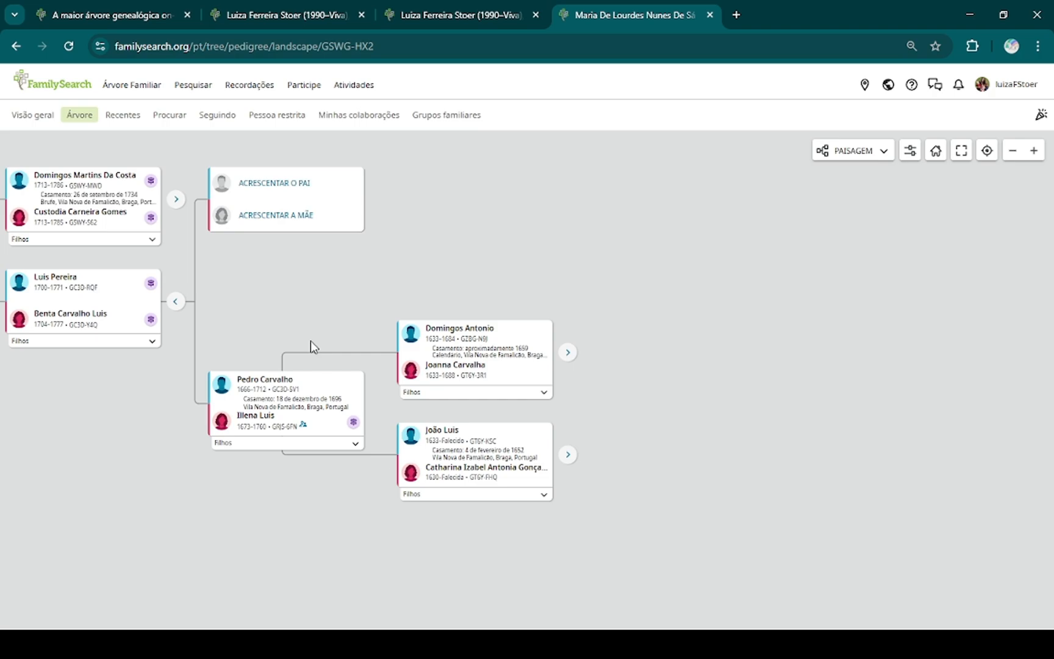
pyautogui.click(567, 352)
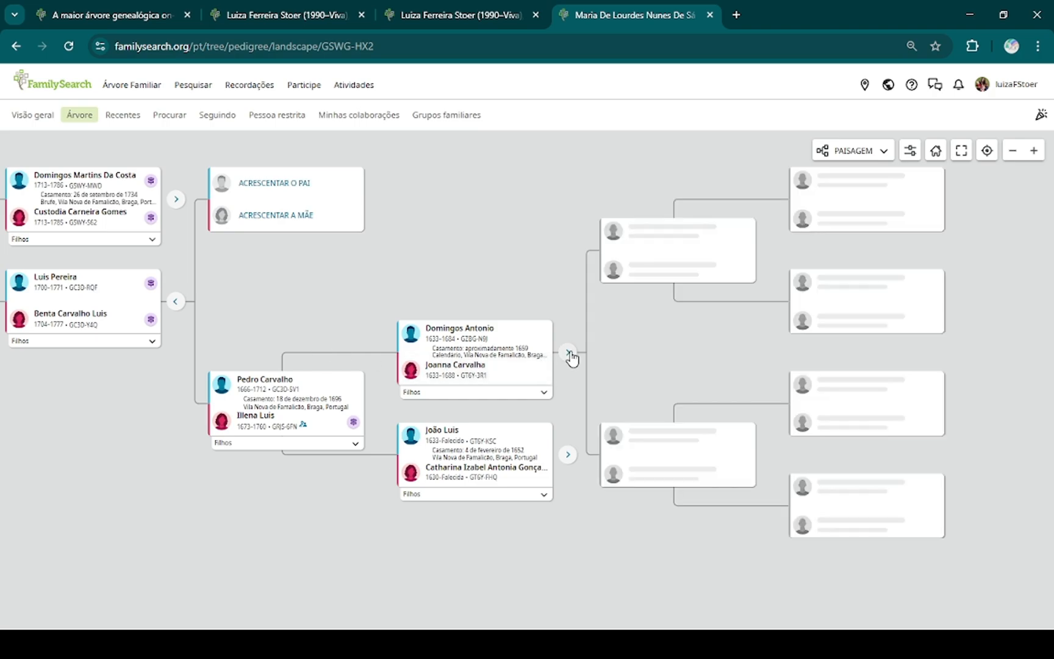
pyautogui.click(567, 456)
pyautogui.moveTo(686, 463); pyautogui.dragTo(783, 440)
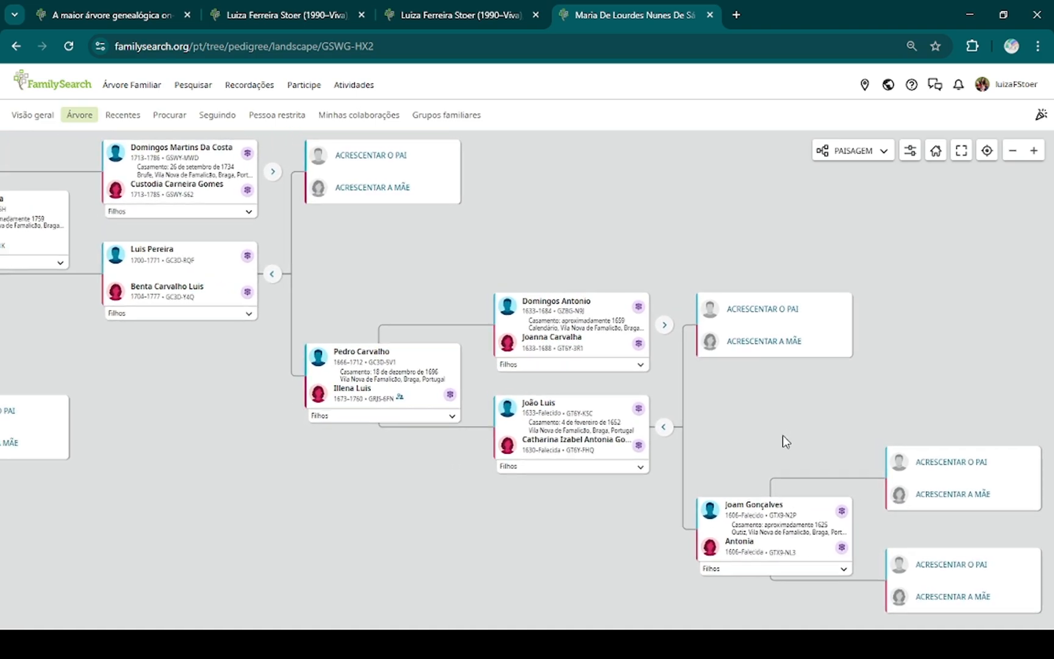
pyautogui.moveTo(415, 278); pyautogui.dragTo(541, 239)
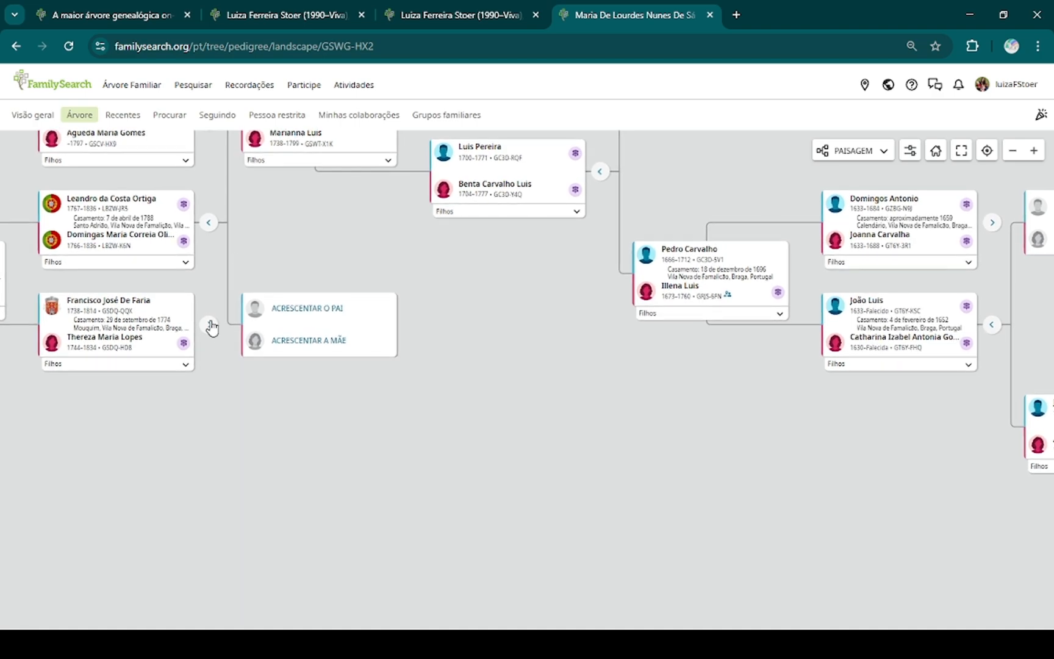
pyautogui.click(210, 325)
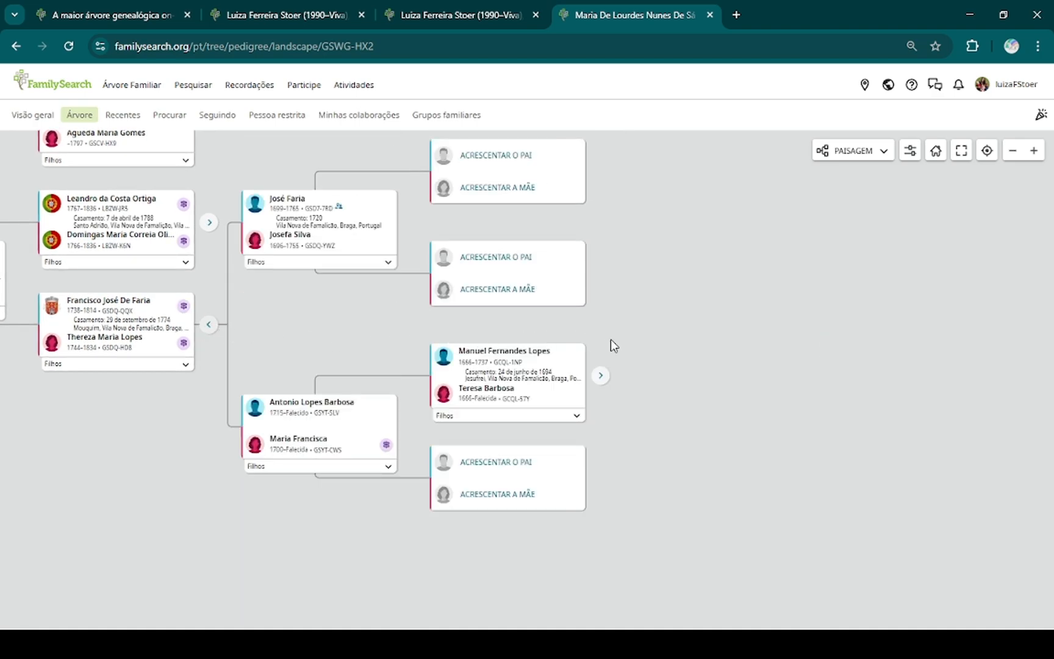
pyautogui.click(600, 376)
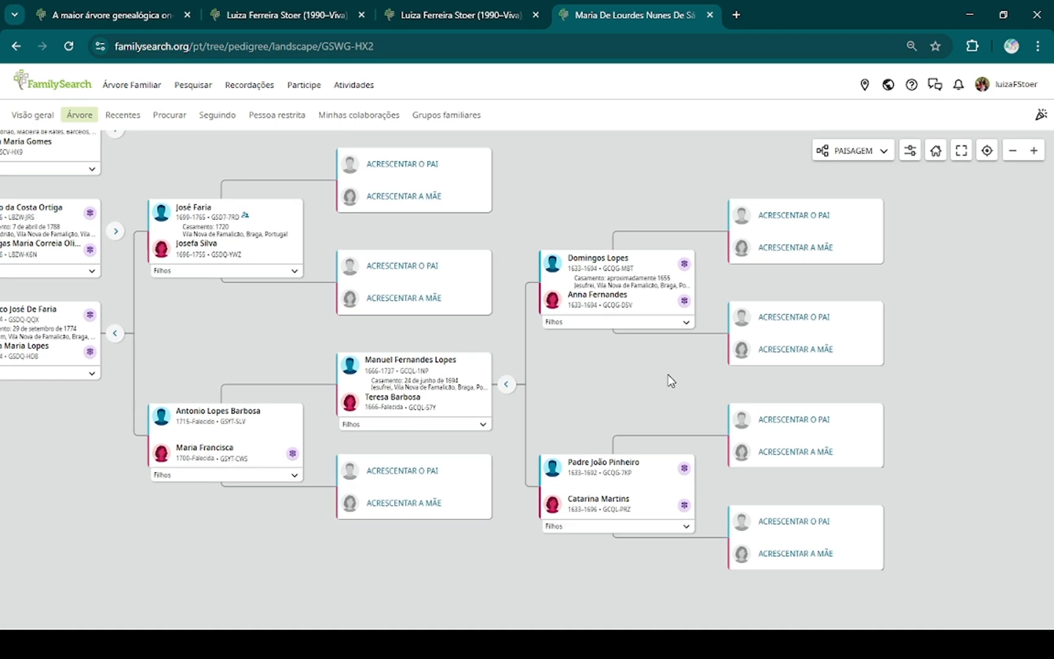
pyautogui.moveTo(698, 382); pyautogui.dragTo(827, 381)
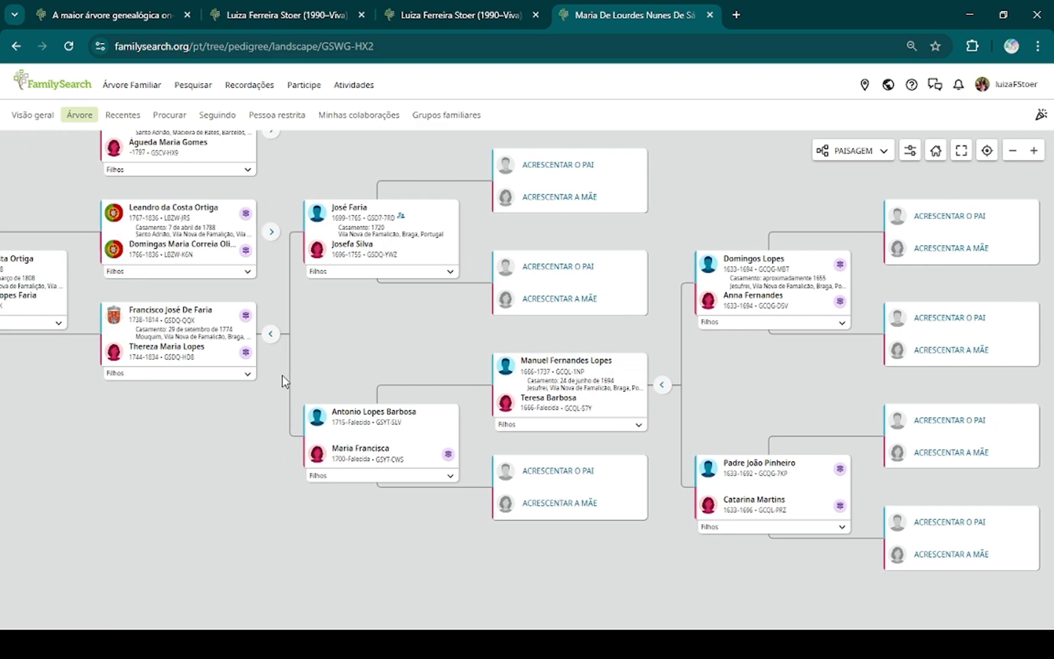
pyautogui.moveTo(329, 362); pyautogui.dragTo(674, 508)
# - Expand the line of the couple married in Valença in 1850 and attach the suggested Azores Catholic church record to the 1693–1773 ancestor
pyautogui.click(218, 422)
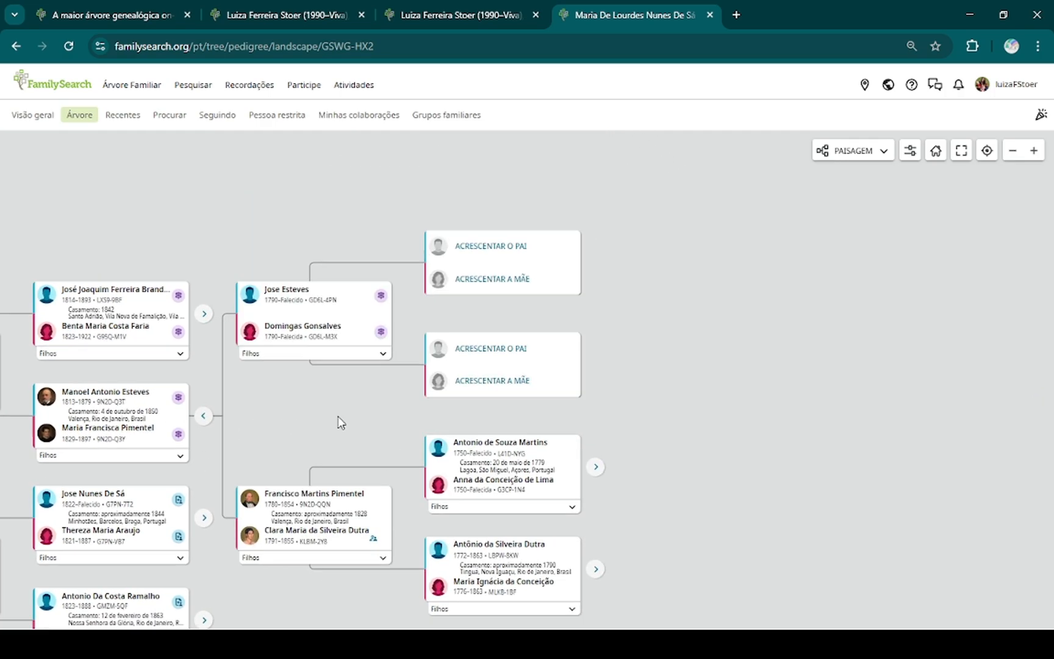
pyautogui.click(526, 394)
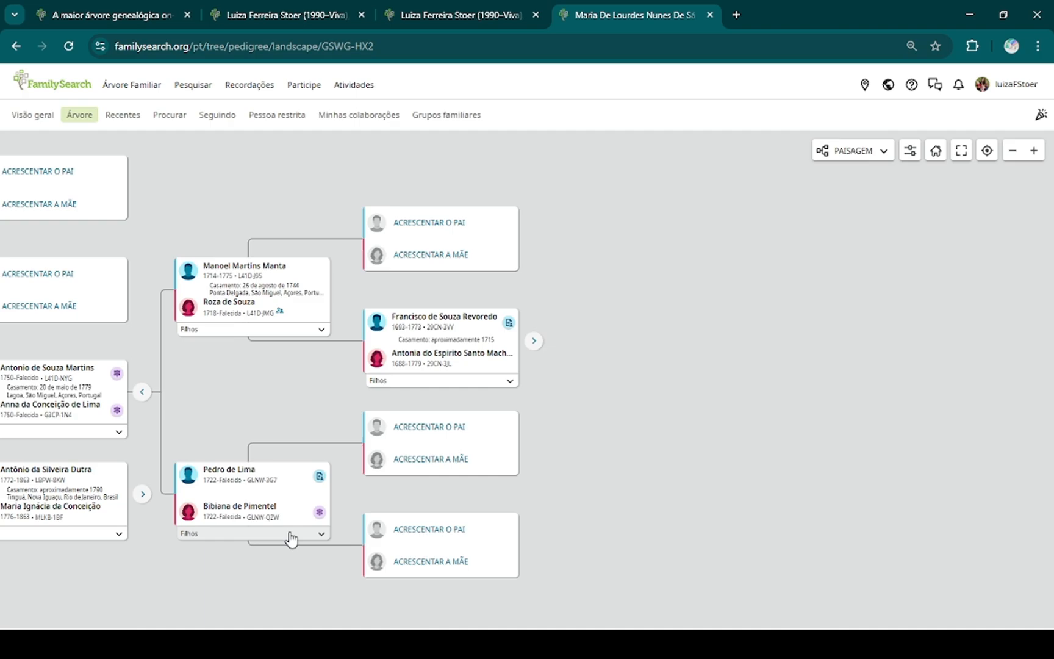
pyautogui.click(533, 341)
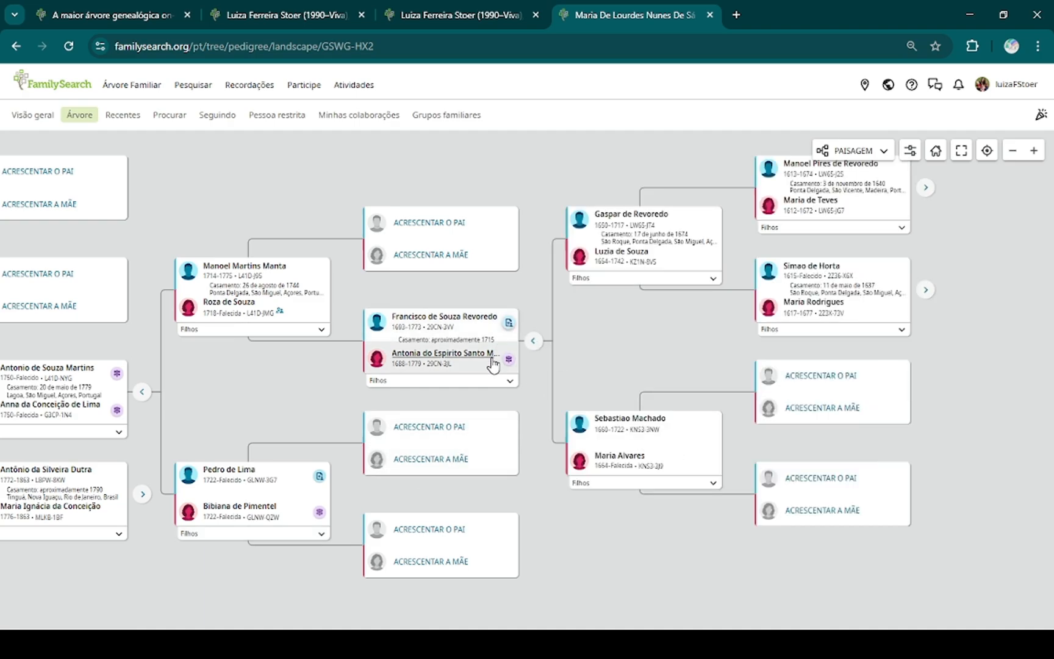
pyautogui.click(508, 324)
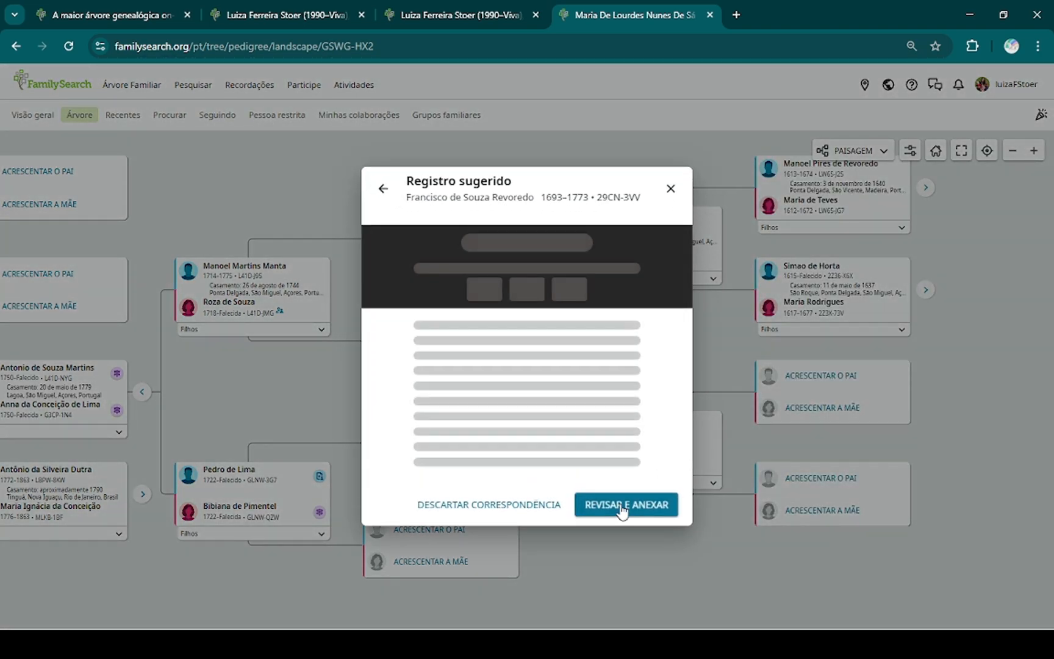
pyautogui.click(623, 507)
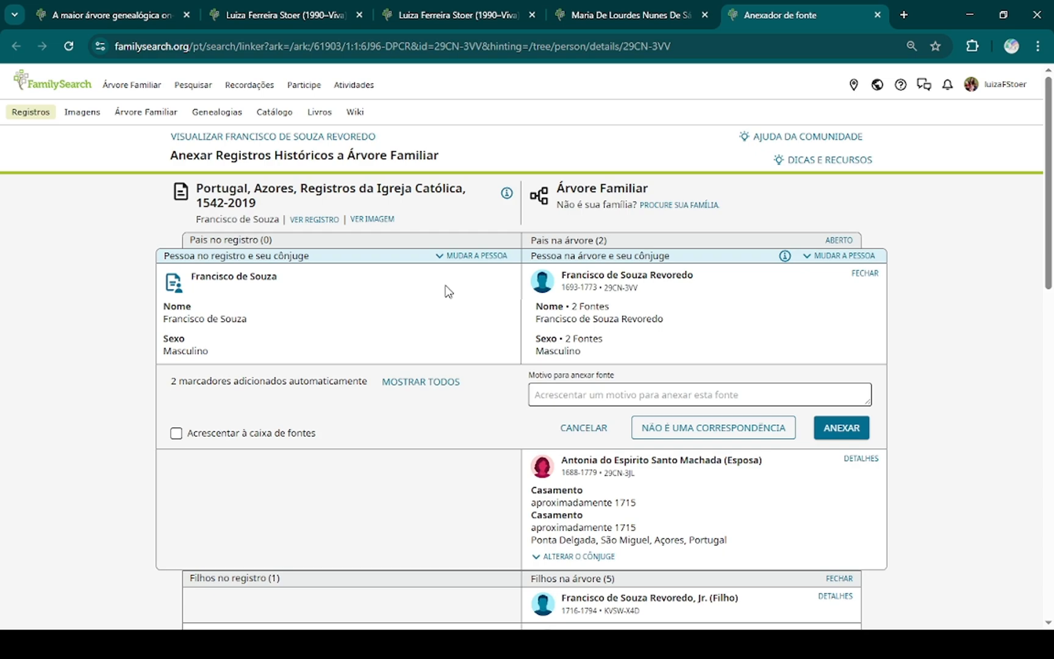
pyautogui.click(842, 427)
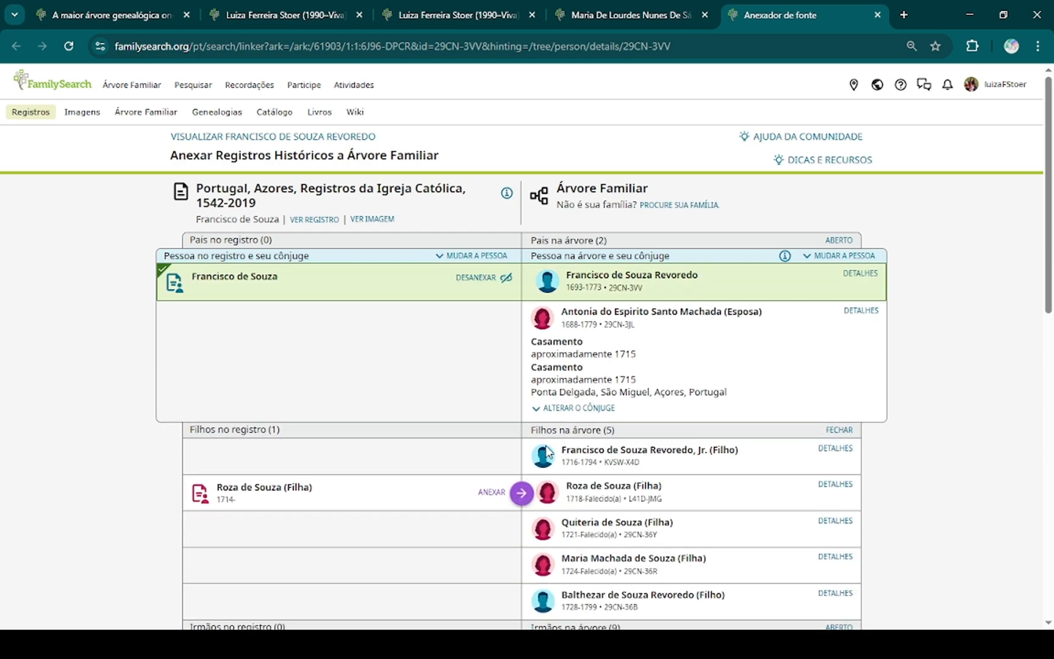
# - Attach the Azores Catholic church record to the 1718-born daughter and close the record linker
pyautogui.scroll(-4, 548, 452)
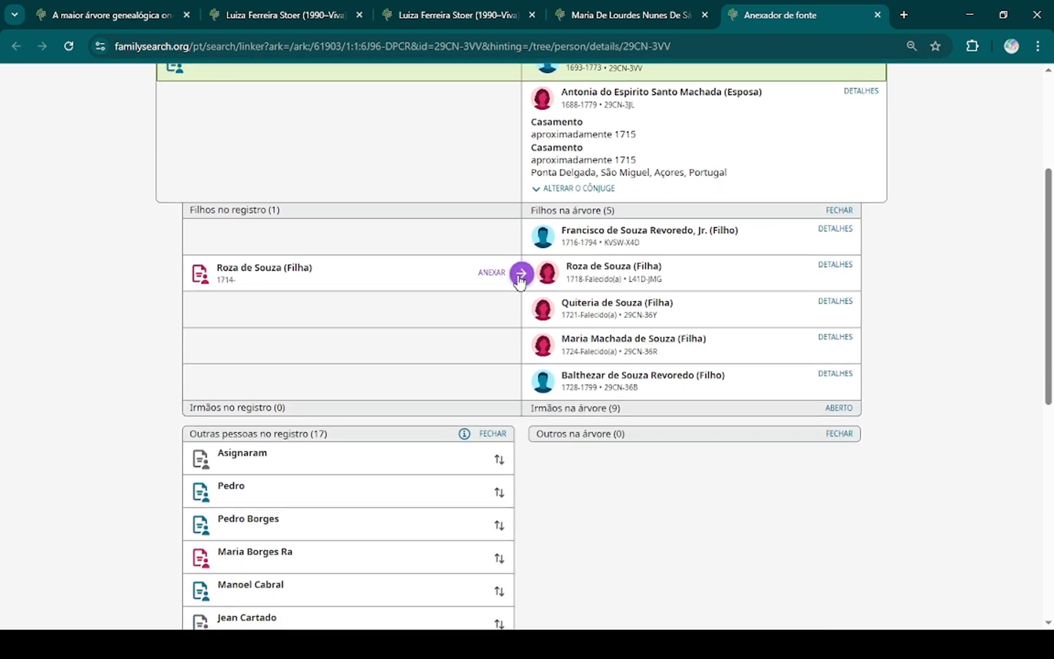
pyautogui.click(521, 274)
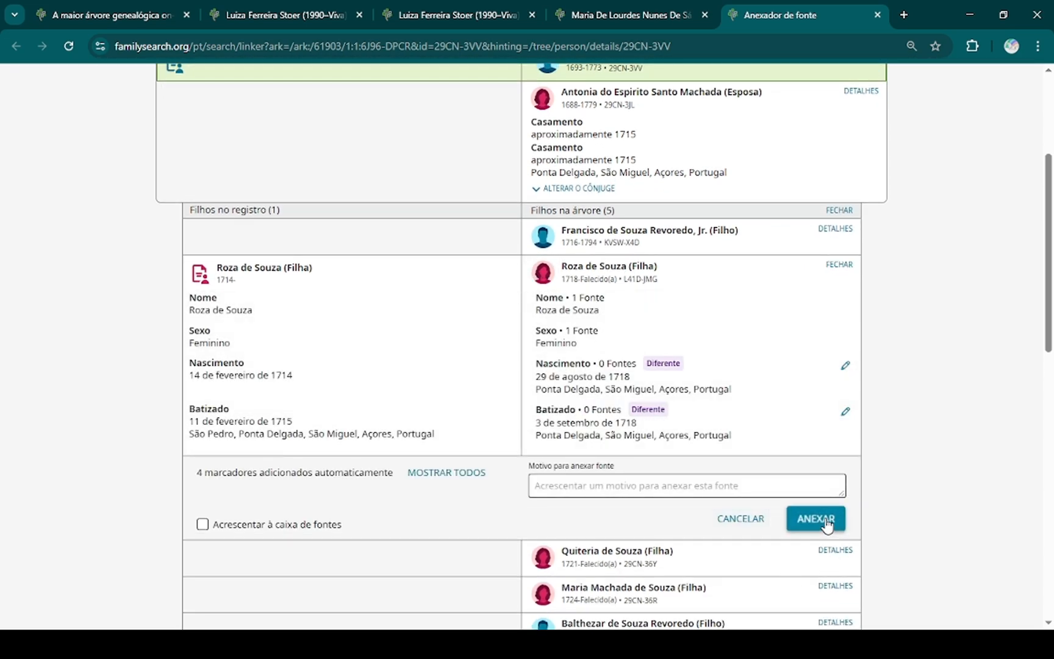
pyautogui.click(827, 523)
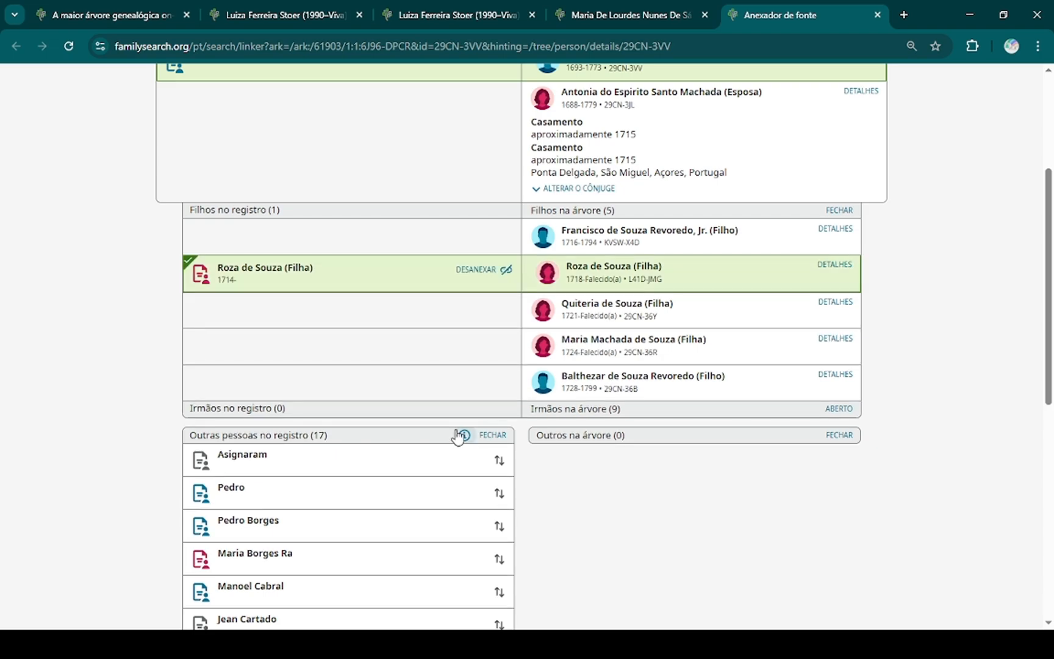
pyautogui.scroll(4, 742, 330)
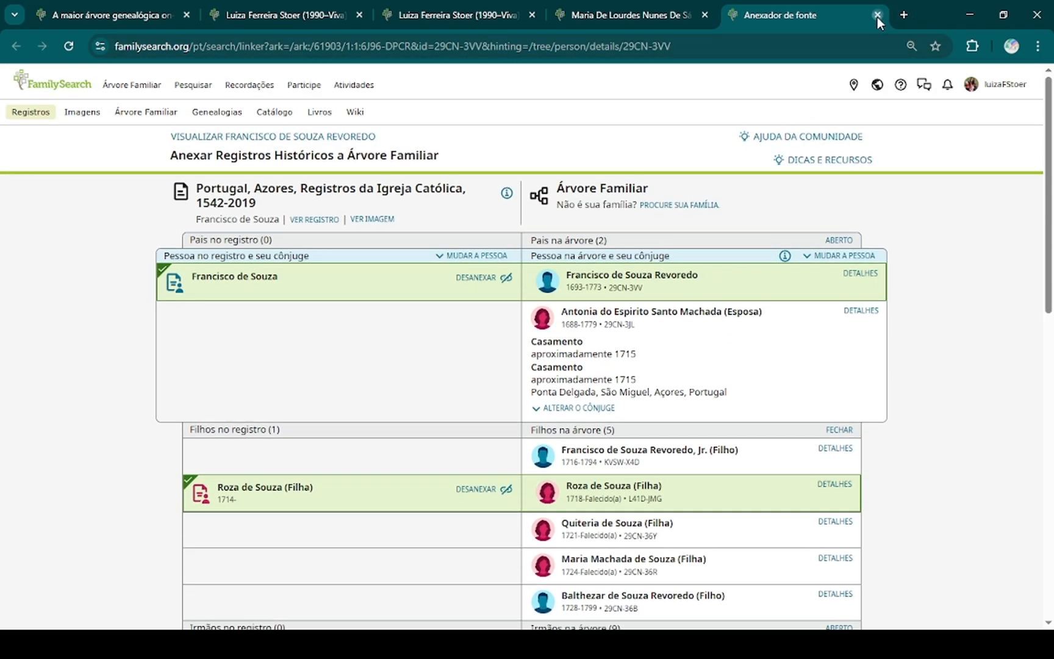
pyautogui.click(877, 16)
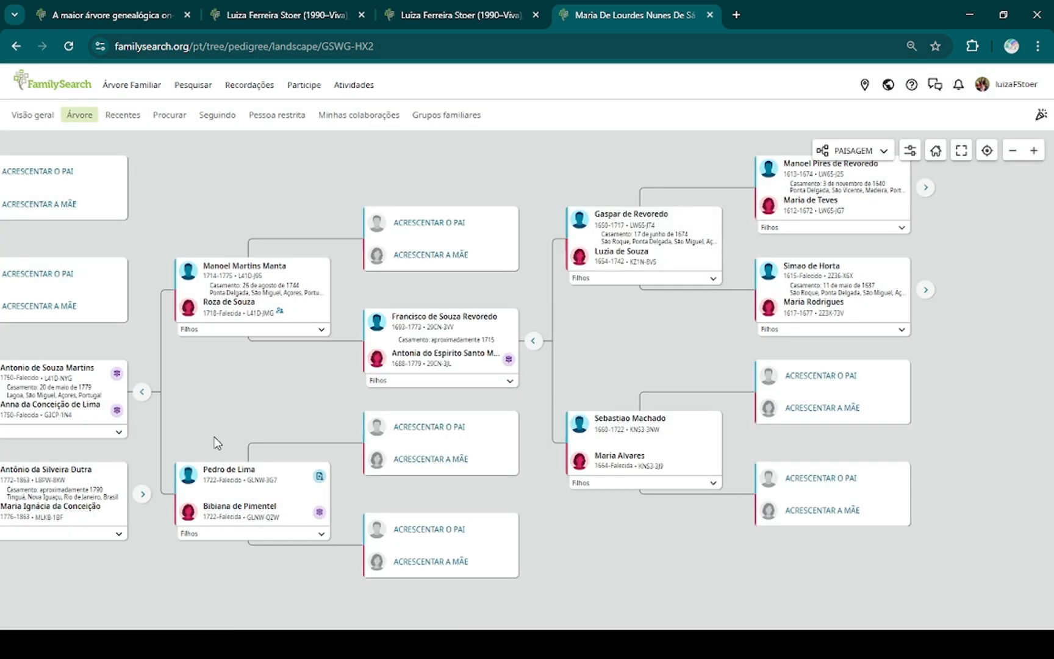
# - Expand the ancestry of the 1693–1773 ancestor through the couples married in 1640 and 1637, checking for further records
pyautogui.click(533, 341)
pyautogui.moveTo(890, 289); pyautogui.dragTo(512, 421)
pyautogui.click(425, 362)
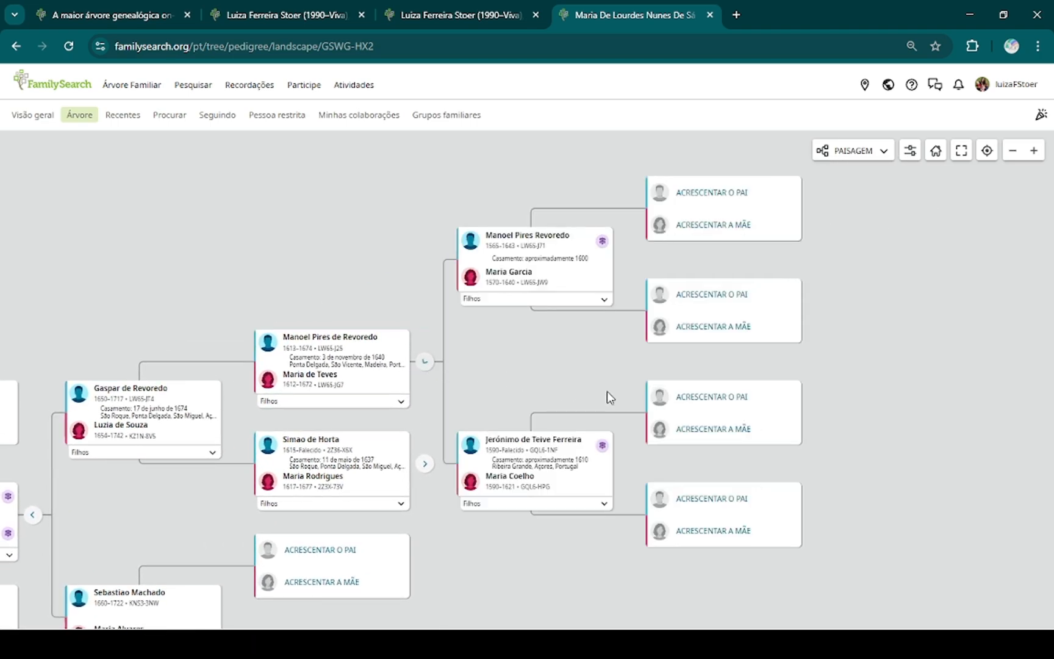
pyautogui.click(426, 465)
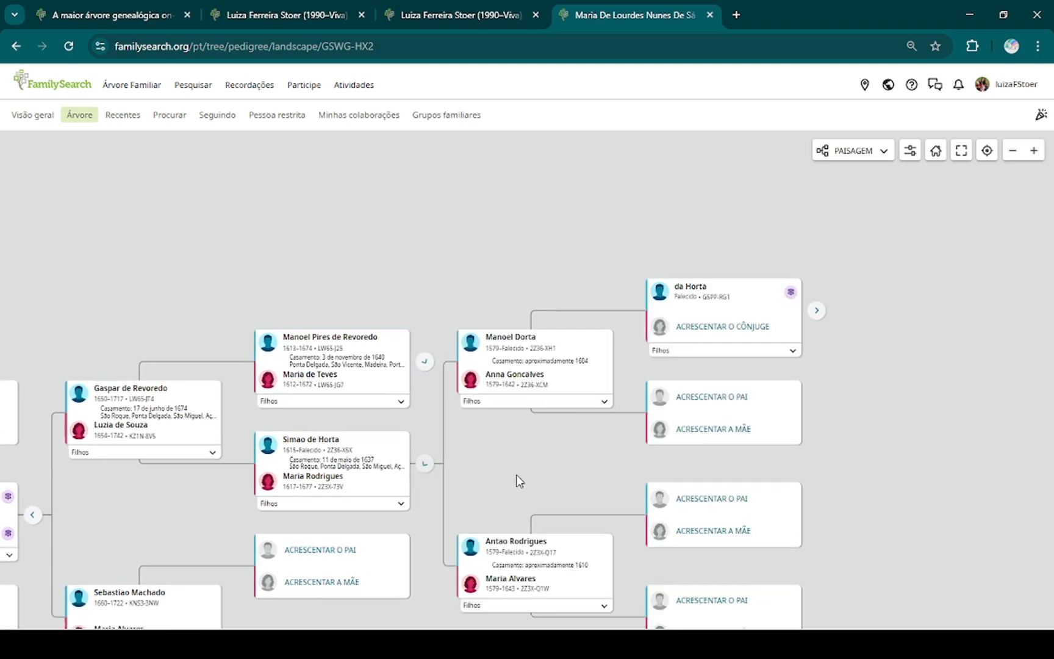
# - Attach the suggested Azores Catholic church record to the 1722-born male ancestor and his wife with her Lagoa residence, and close the record linker
pyautogui.moveTo(515, 480); pyautogui.dragTo(856, 215)
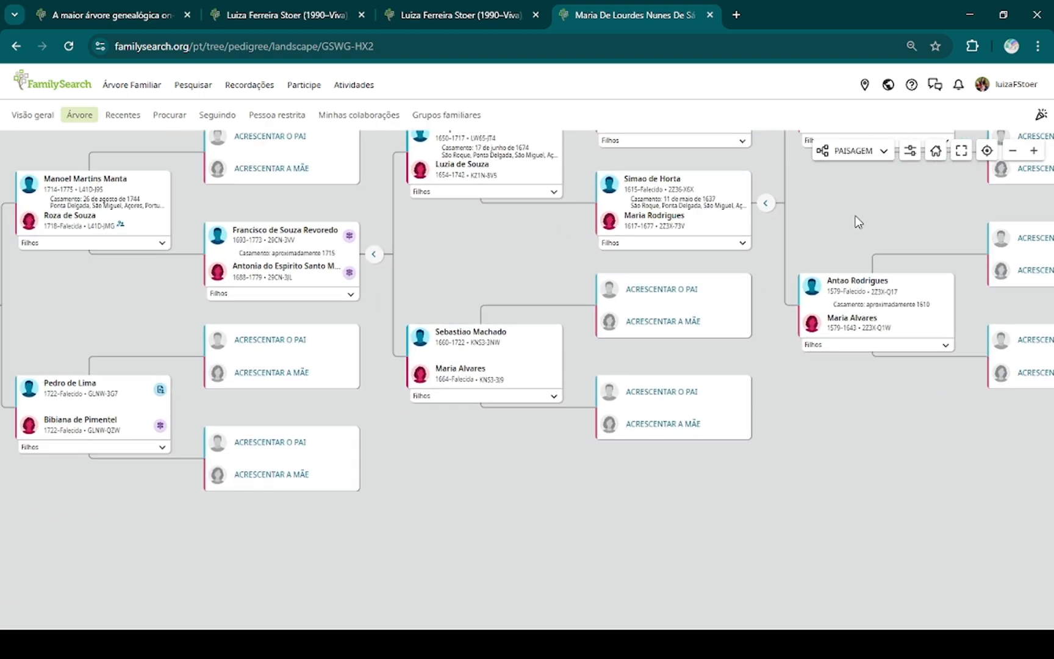
pyautogui.click(160, 389)
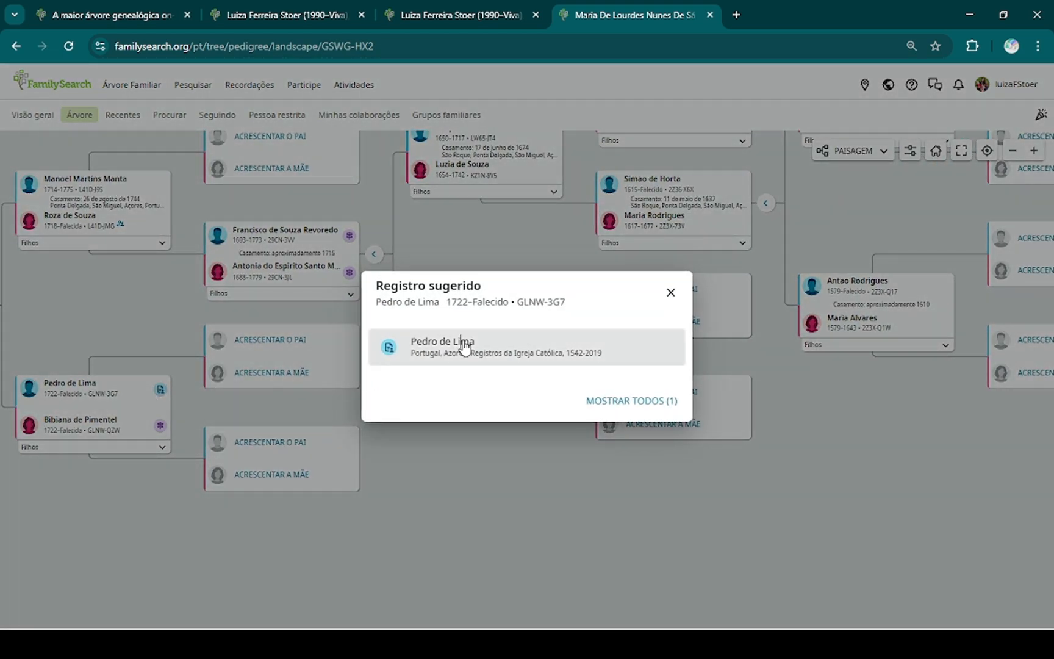
pyautogui.click(430, 346)
pyautogui.click(622, 506)
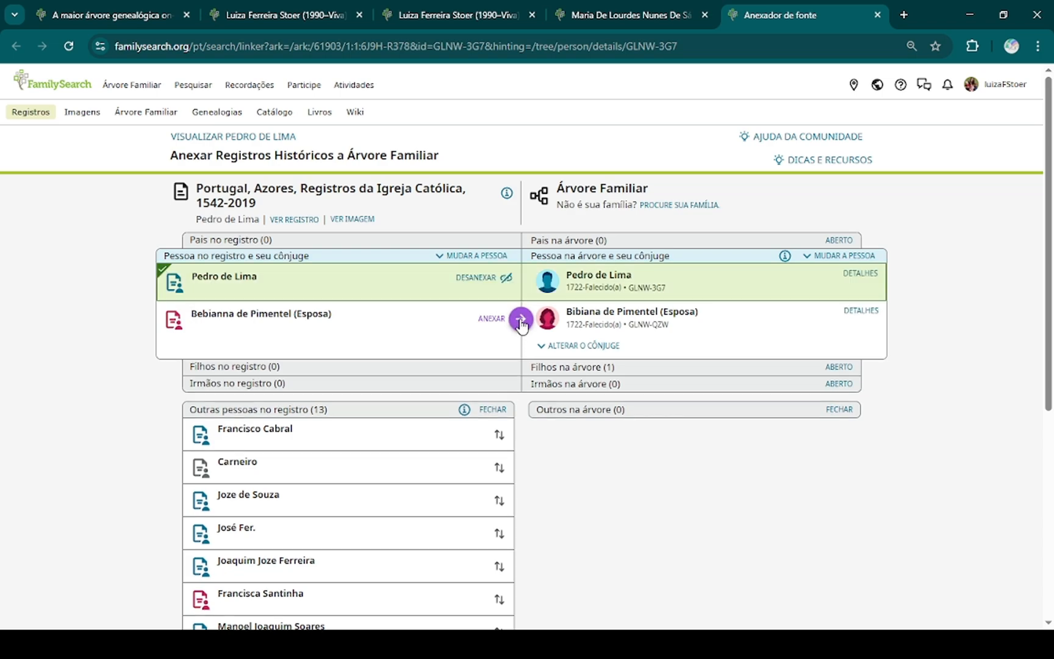
pyautogui.click(521, 320)
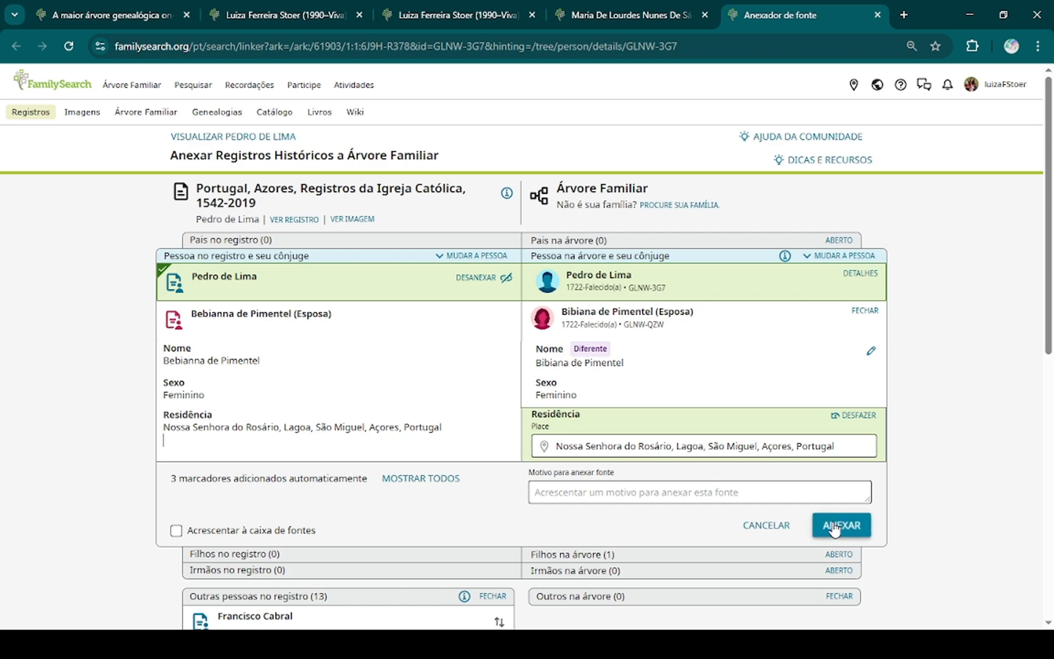
pyautogui.click(839, 526)
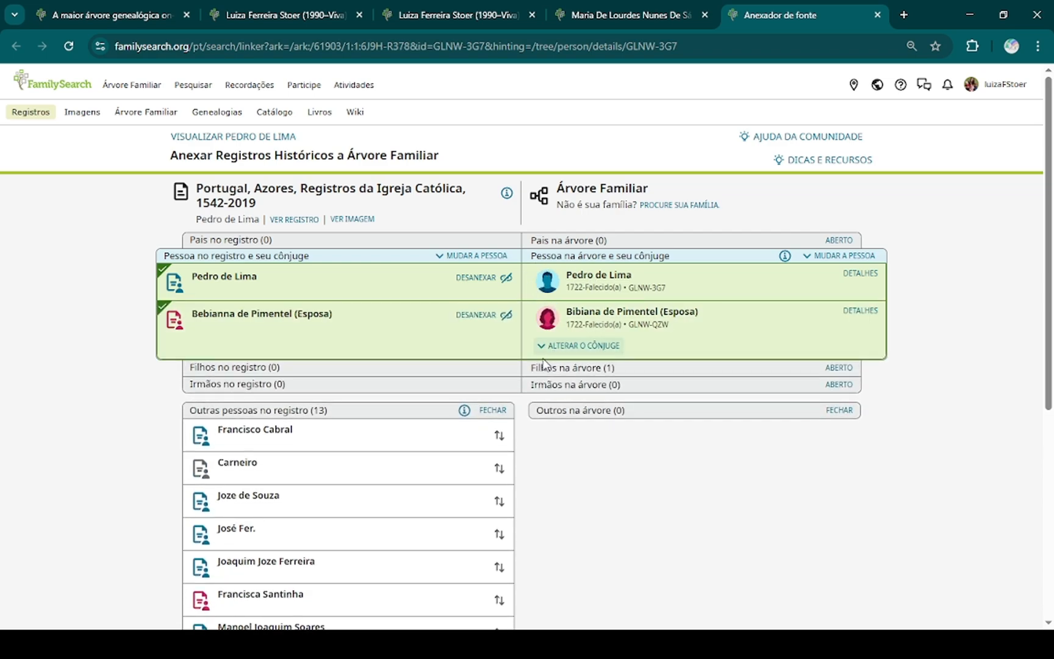
pyautogui.click(877, 15)
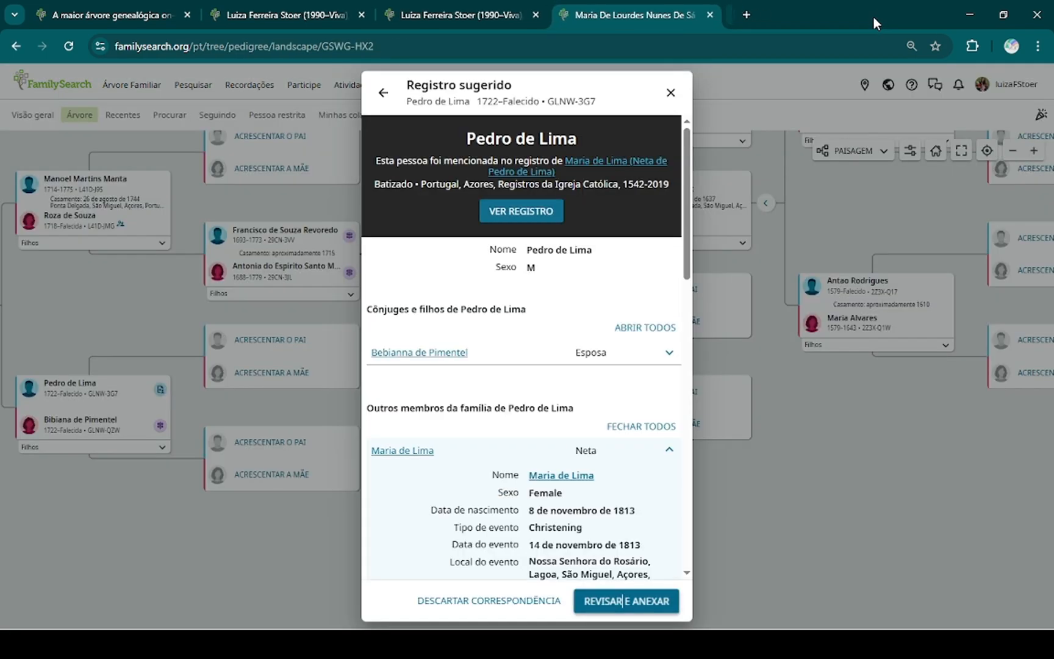
# - Return to the tree and expand the line of the couple married about 1790 in Tinguá, checking it for suggested records
pyautogui.moveTo(449, 266); pyautogui.dragTo(448, 369)
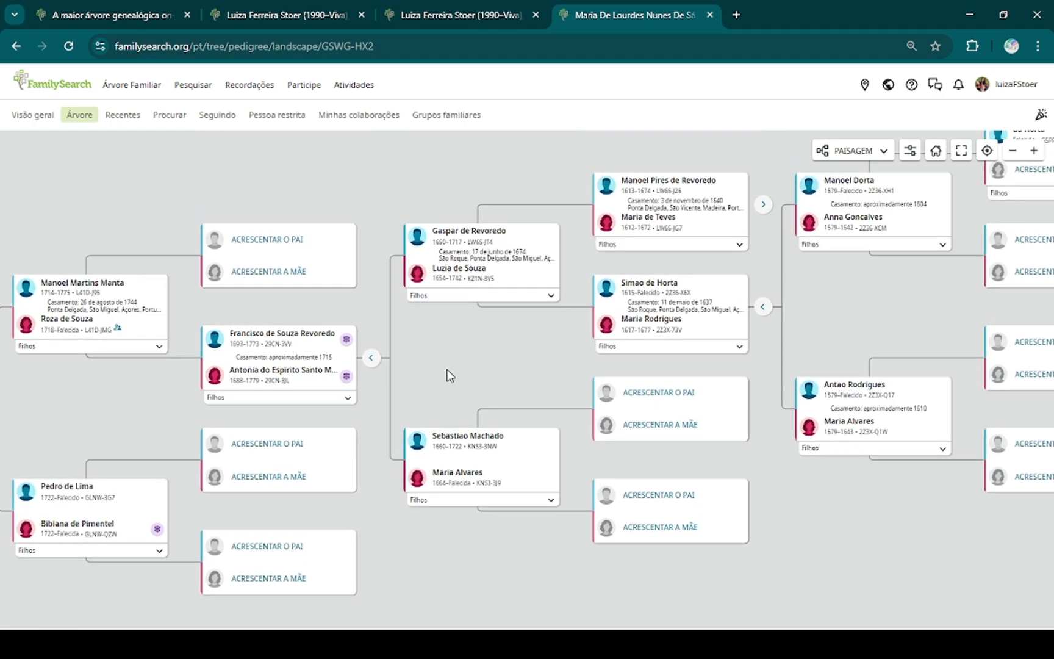
pyautogui.click(371, 364)
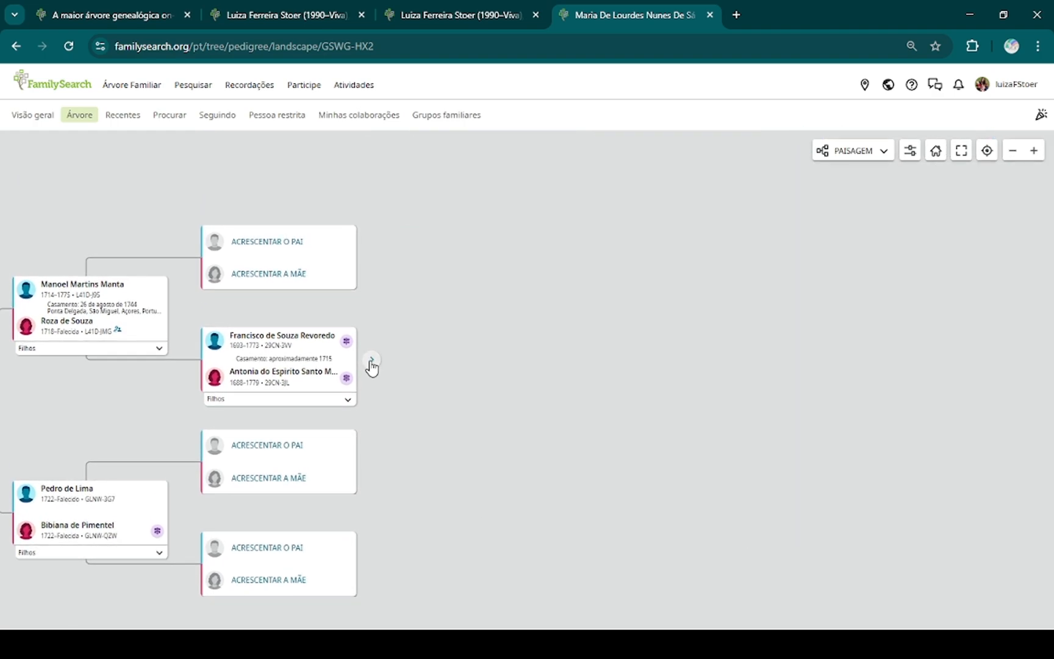
pyautogui.click(372, 363)
pyautogui.moveTo(514, 383); pyautogui.dragTo(709, 238)
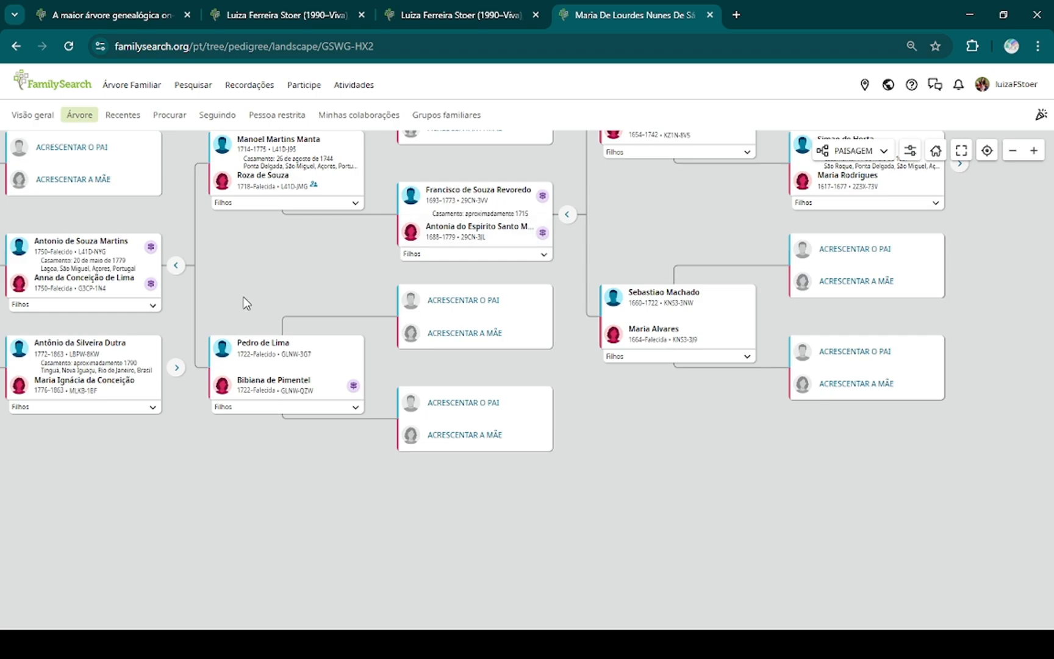
pyautogui.click(177, 368)
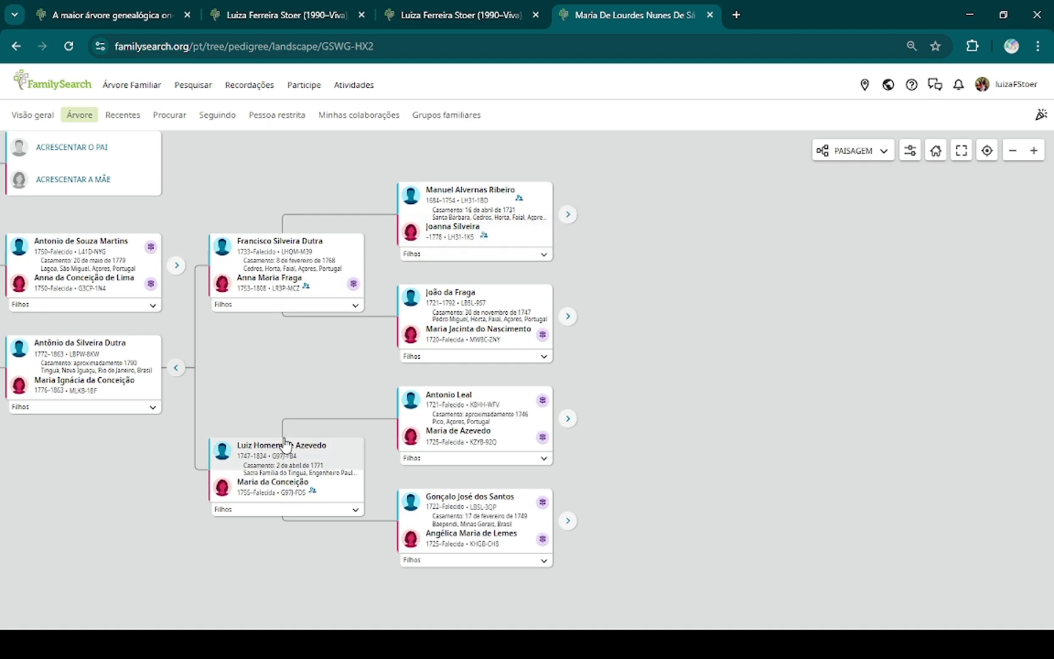
pyautogui.moveTo(294, 396); pyautogui.dragTo(511, 368)
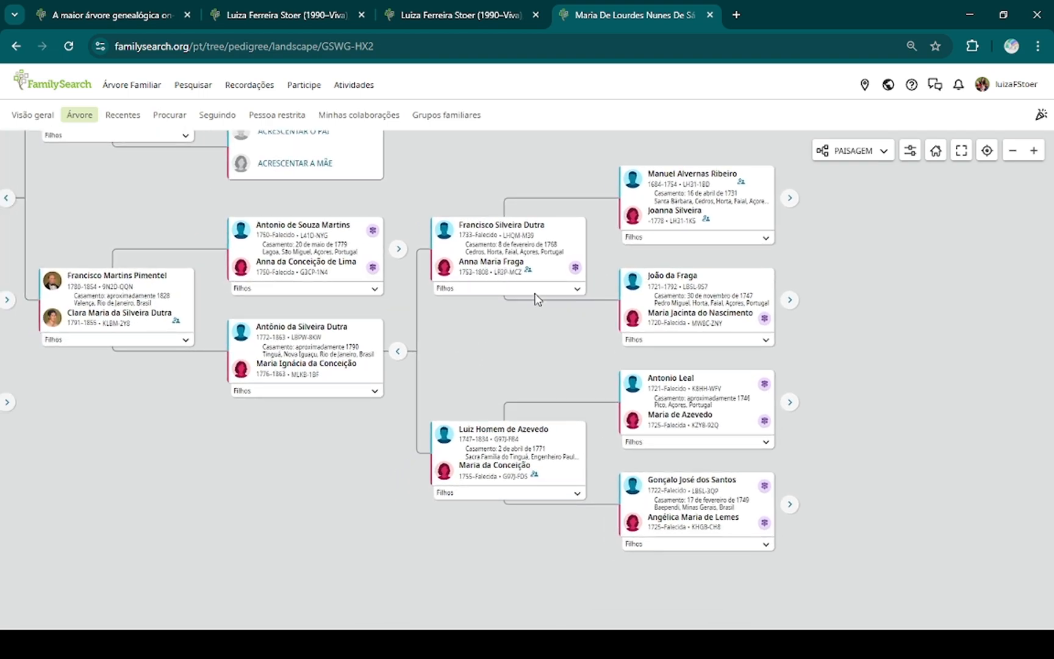
# - Expand the Faial lines of the couples married in Cedros in 1731 and Pedro Miguel in 1747, checking for suggested records
pyautogui.moveTo(875, 252); pyautogui.dragTo(508, 334)
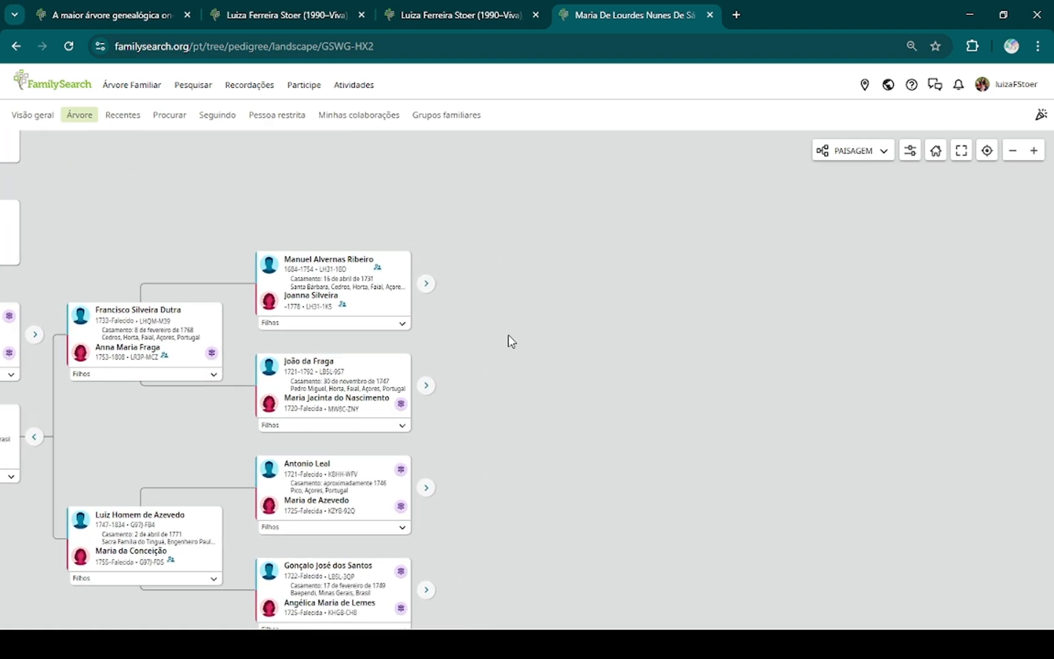
pyautogui.click(424, 285)
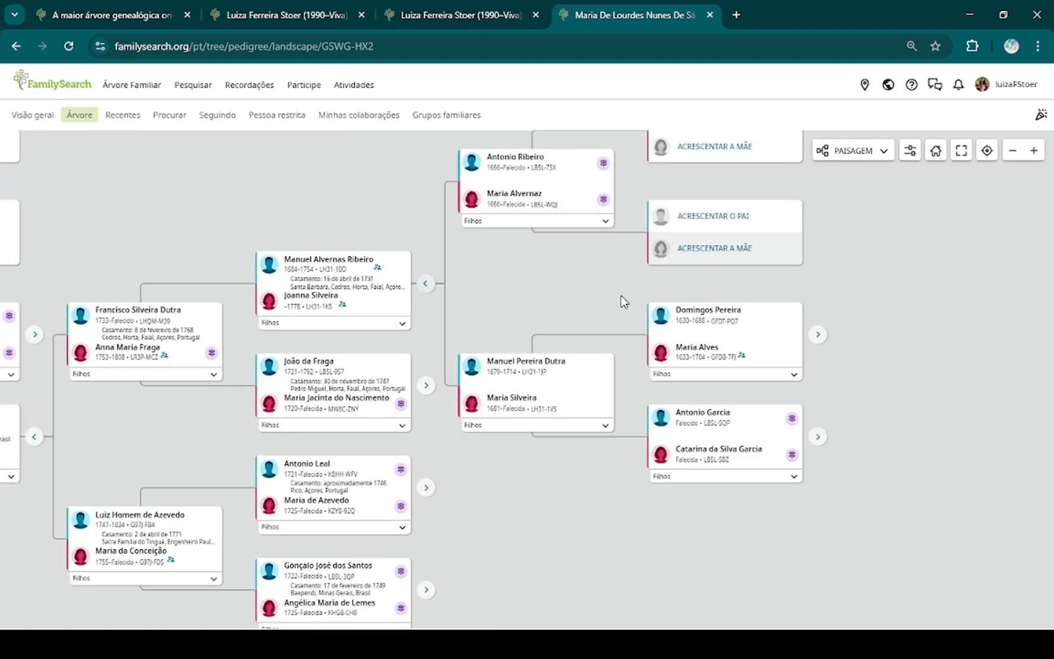
pyautogui.click(815, 337)
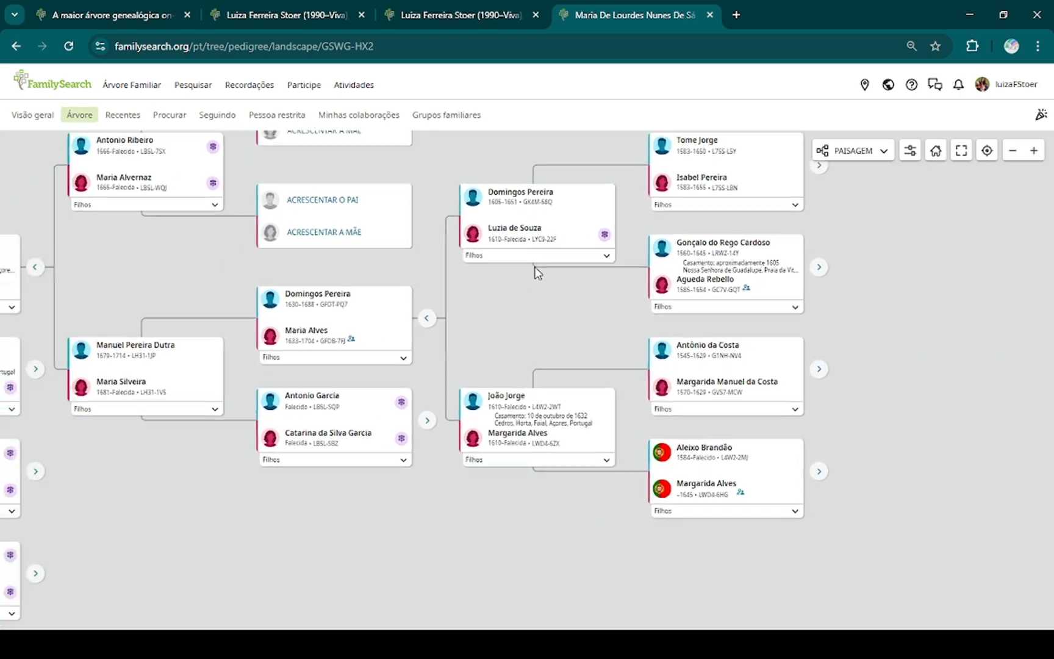
pyautogui.moveTo(534, 272); pyautogui.dragTo(912, 148)
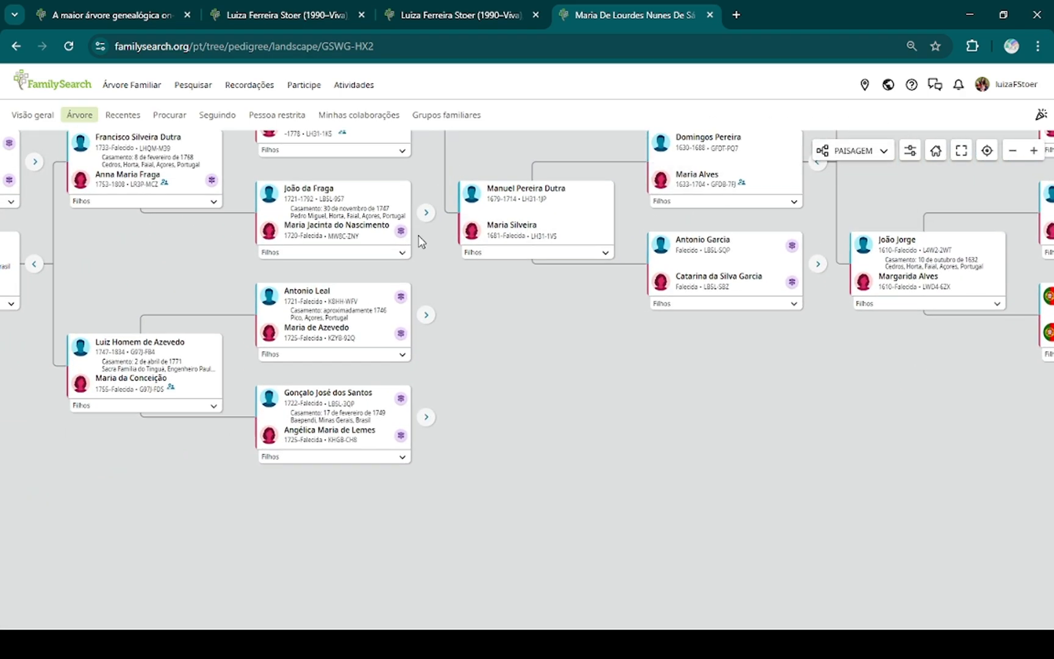
pyautogui.click(425, 214)
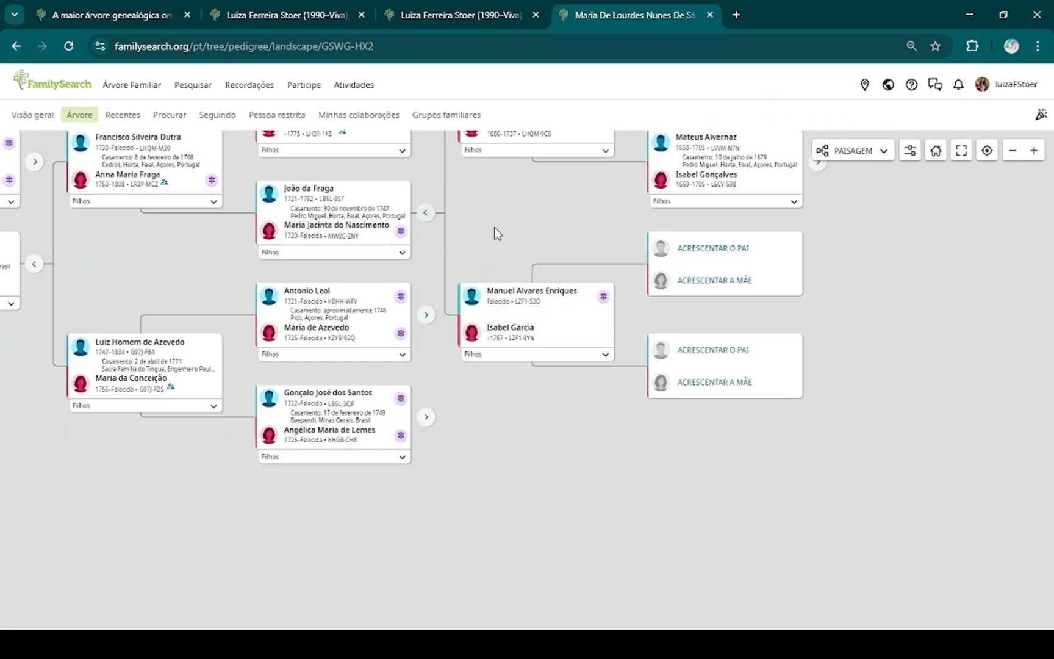
pyautogui.moveTo(497, 233); pyautogui.dragTo(435, 395)
# - Expand the lines of the Pico and Baependi couples back to the Pindamonhangaba couple's ancestors, checking for suggested records
pyautogui.click(377, 466)
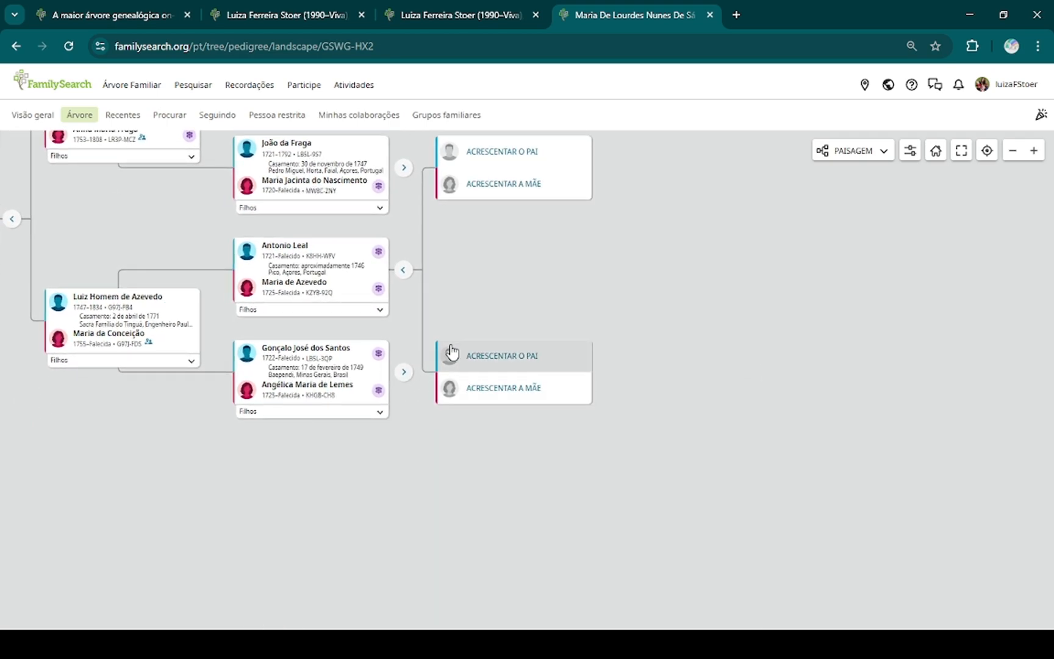
pyautogui.click(404, 372)
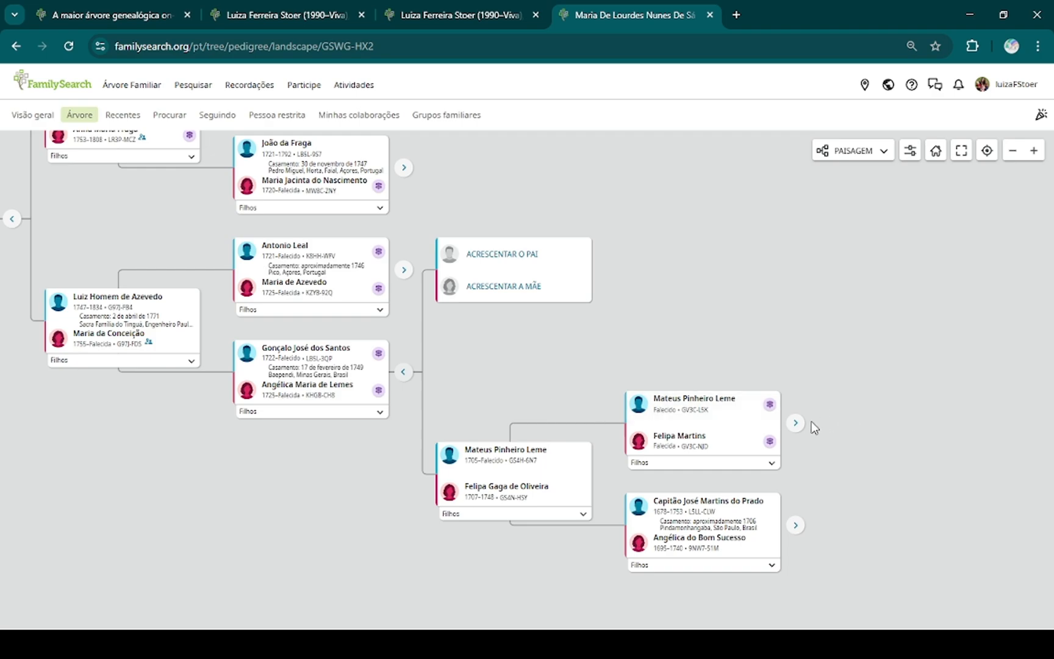
pyautogui.click(796, 423)
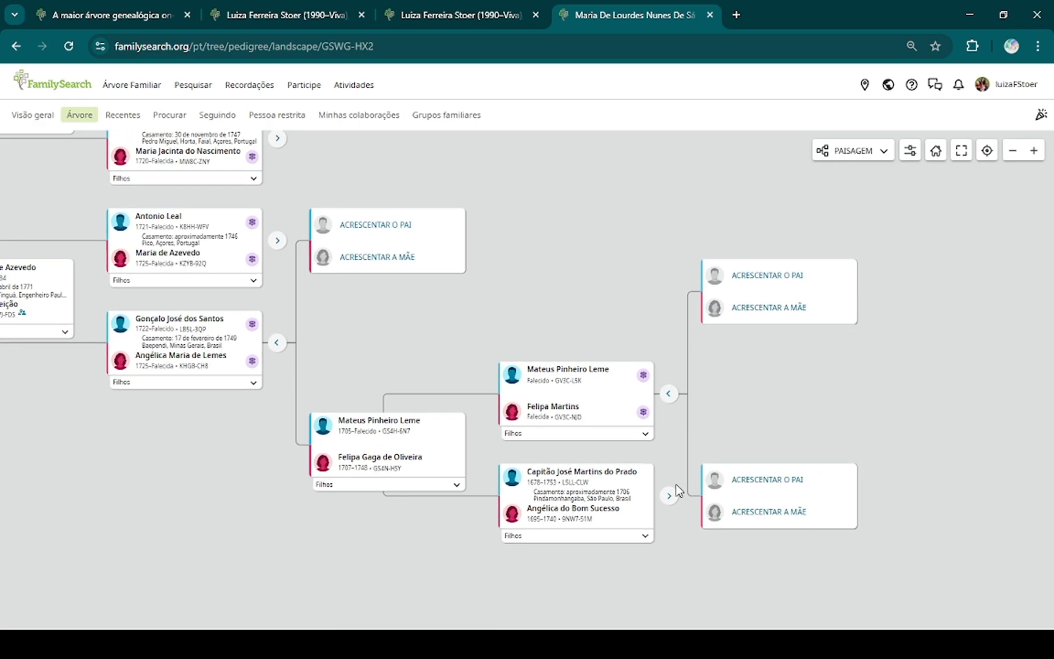
pyautogui.click(670, 495)
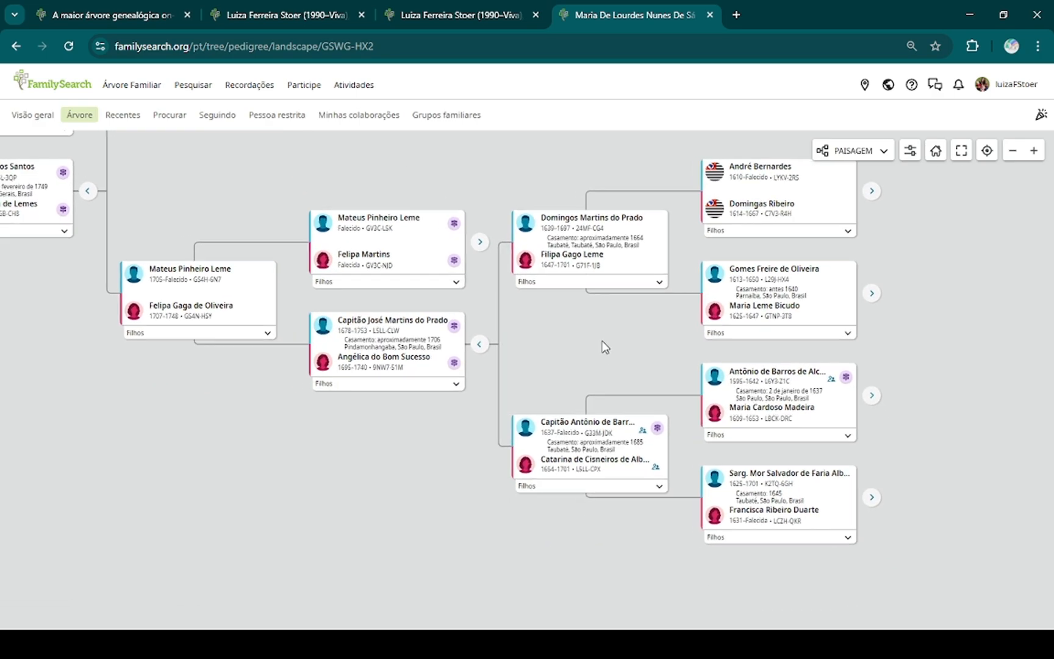
# - Attach the first suggested Porto parish record to the 1845–1909 ancestor and his wife
pyautogui.moveTo(604, 346); pyautogui.dragTo(916, 408)
pyautogui.moveTo(557, 244); pyautogui.dragTo(992, 409)
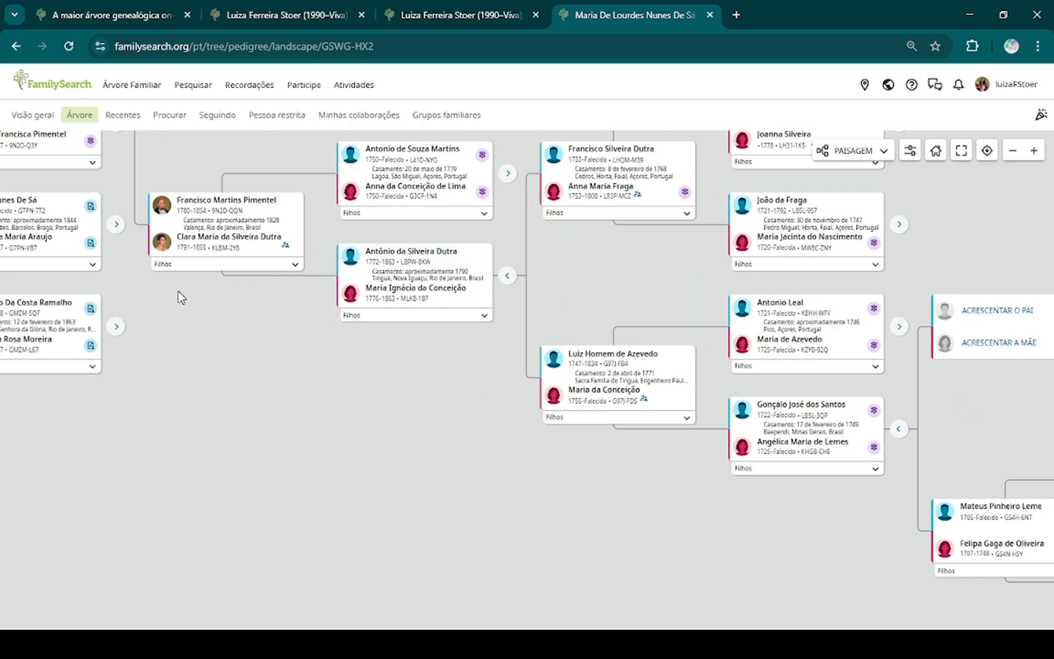
pyautogui.moveTo(181, 298); pyautogui.dragTo(432, 400)
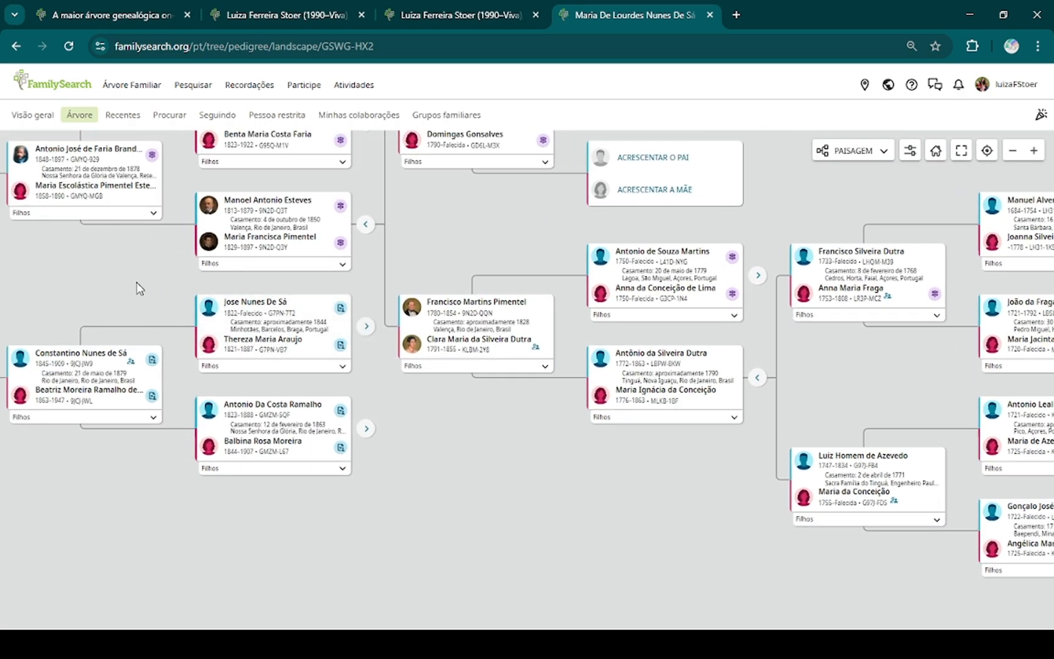
pyautogui.moveTo(139, 288); pyautogui.dragTo(222, 281)
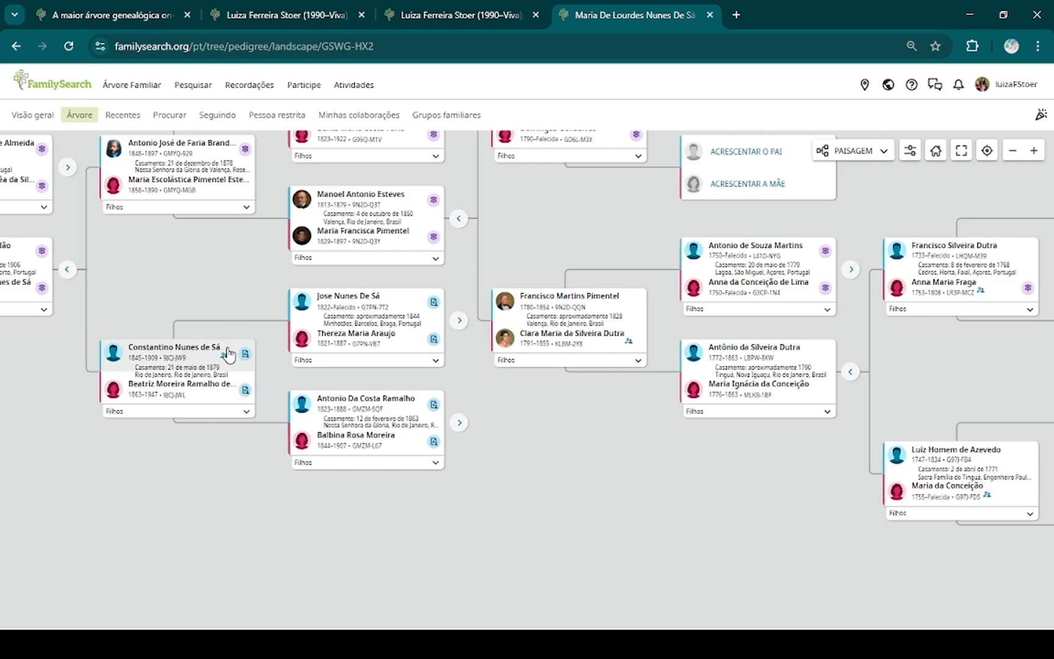
pyautogui.click(245, 355)
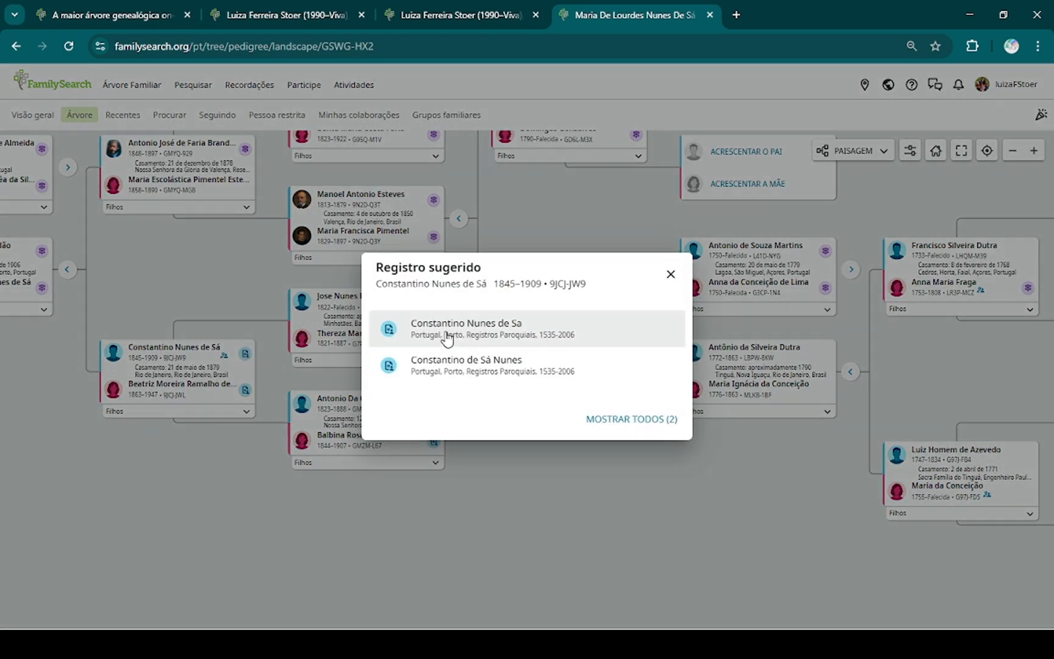
pyautogui.click(448, 336)
pyautogui.click(623, 513)
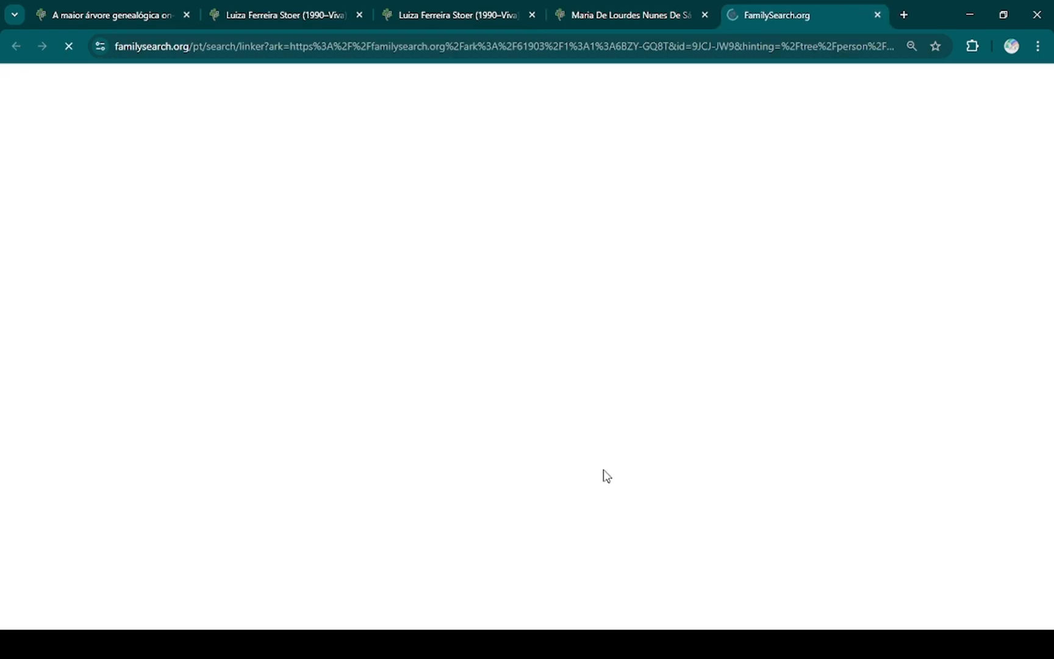
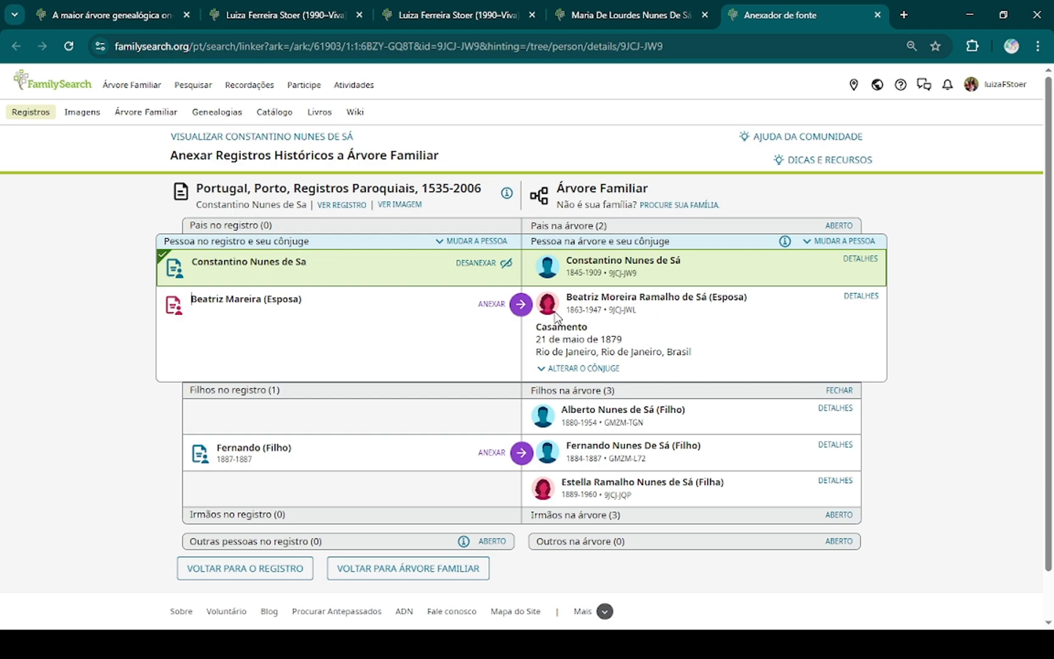
pyautogui.click(521, 304)
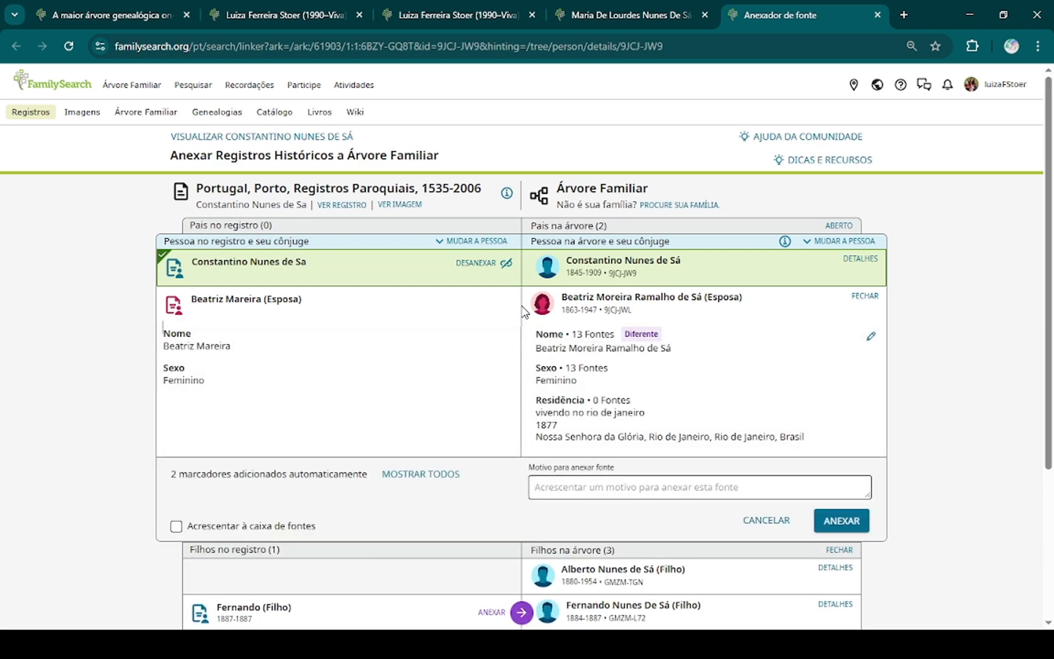
pyautogui.click(840, 523)
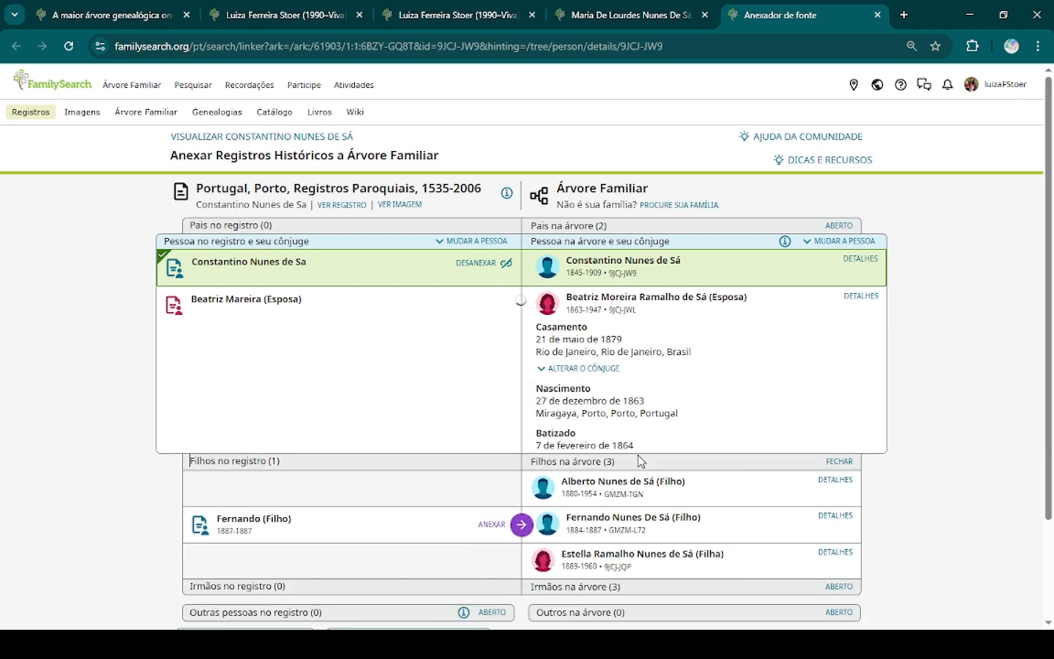
# - Attach the same Porto parish record to the couple's son who died in 1887 and return to the suggestions
pyautogui.click(522, 455)
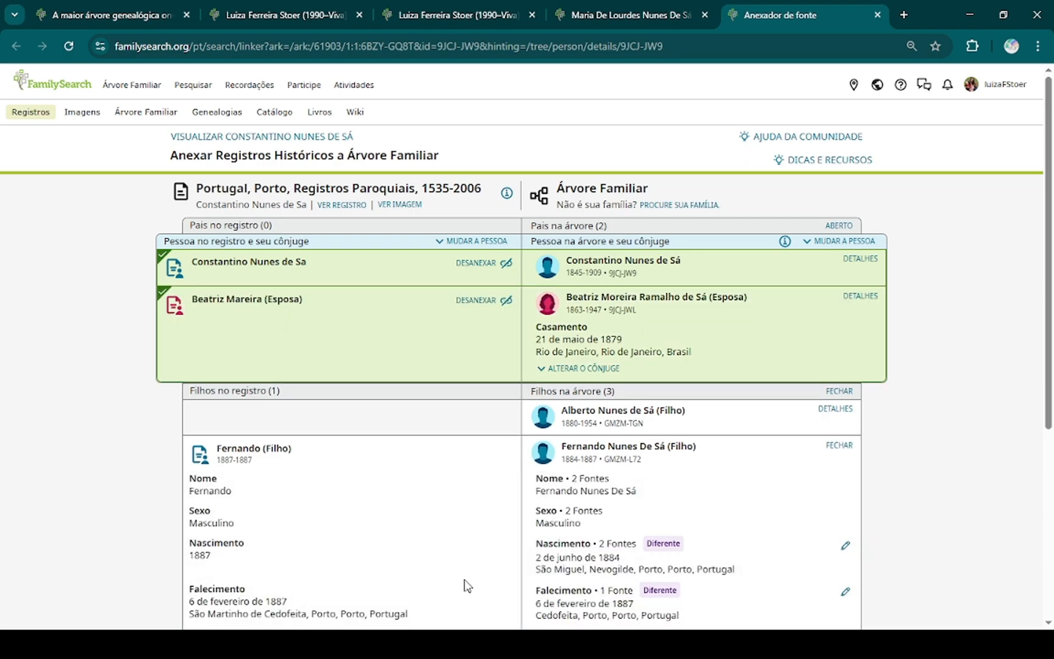
pyautogui.scroll(-4, 646, 459)
pyautogui.click(811, 479)
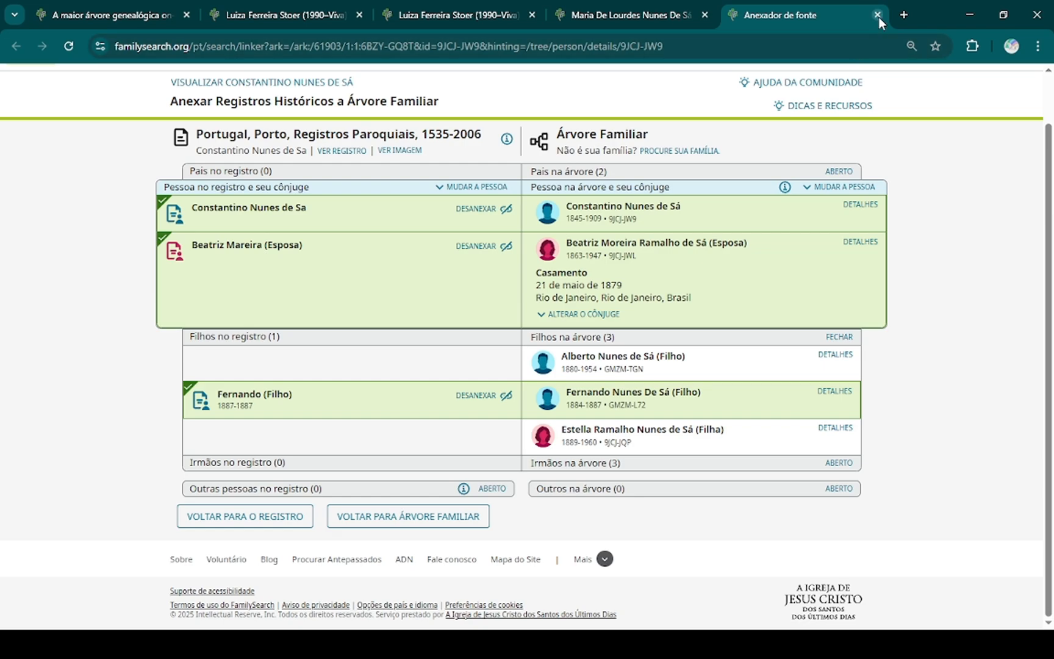
pyautogui.click(877, 15)
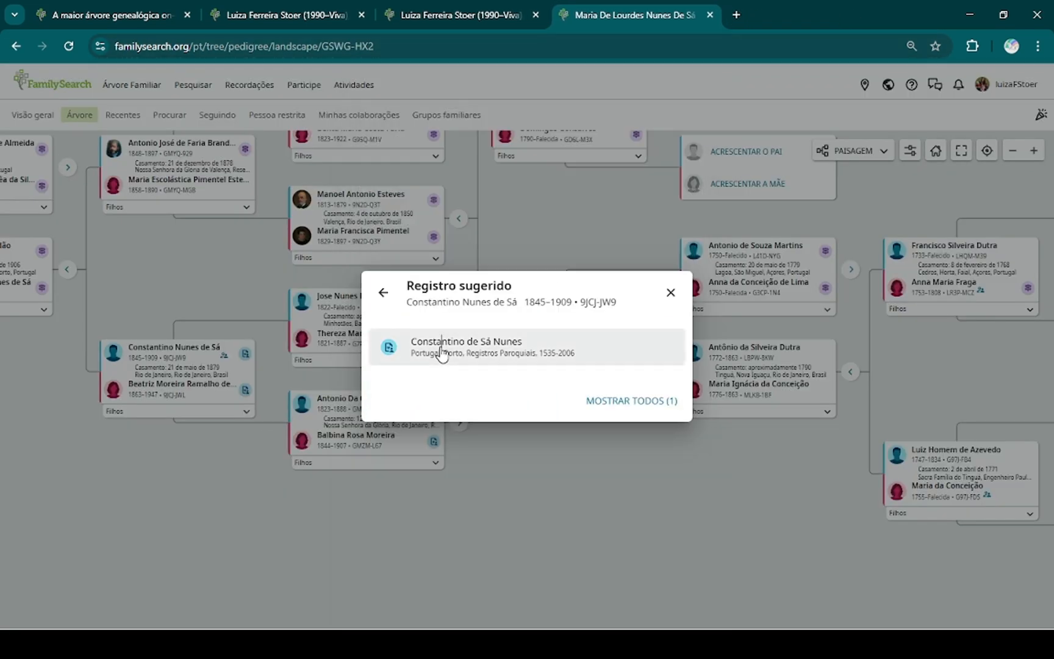
# - Attach the suggested 1910 Porto baptism record to the 1845–1909 ancestor and his wife
pyautogui.click(442, 348)
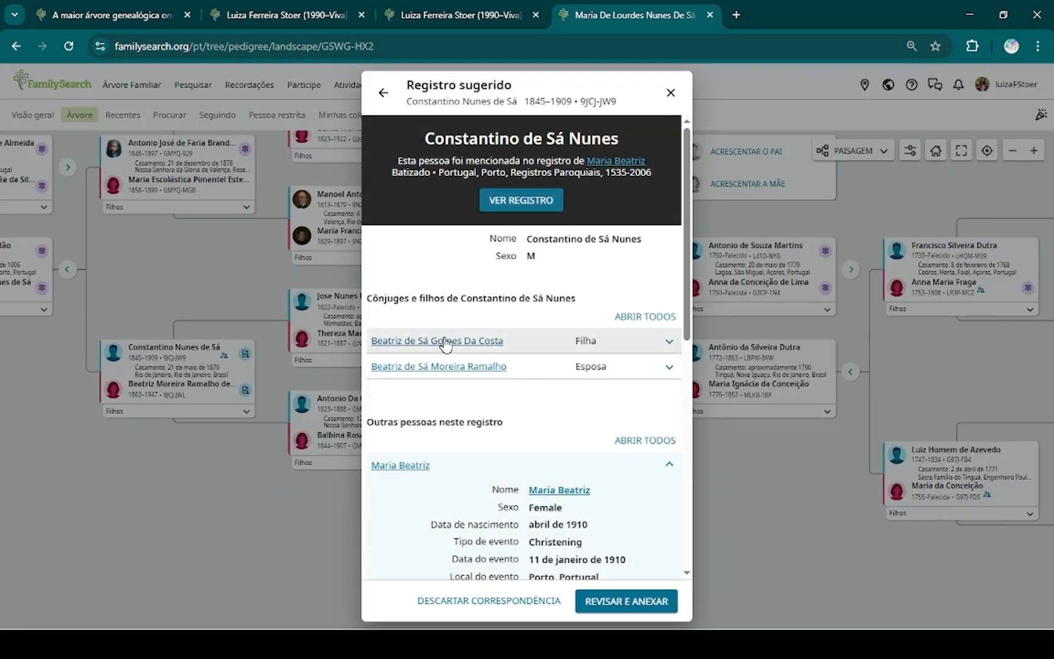
pyautogui.click(604, 600)
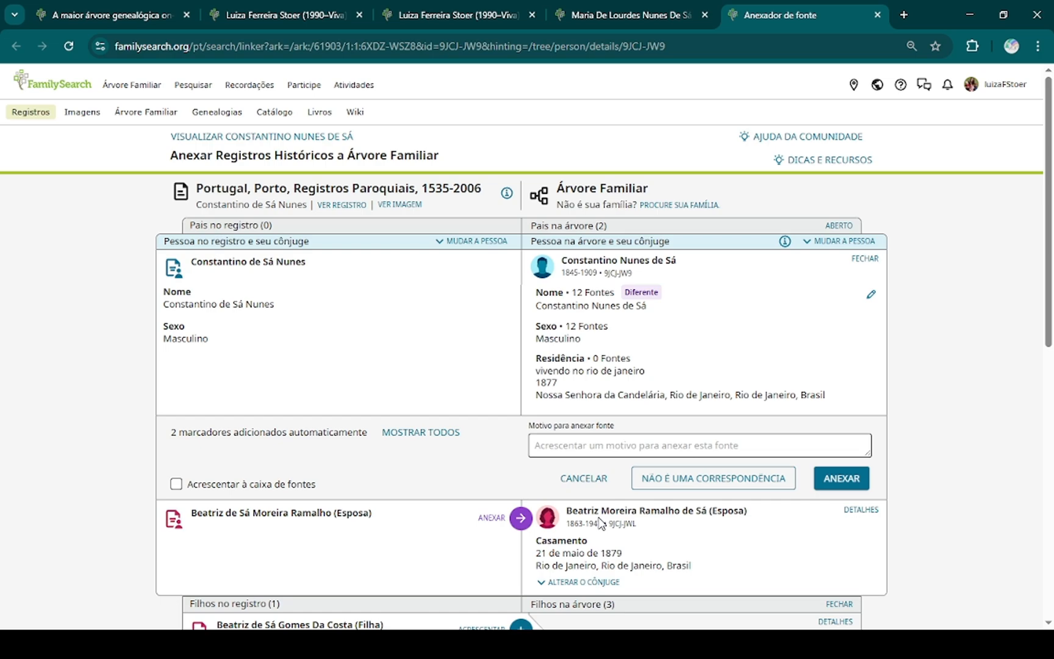
pyautogui.click(845, 476)
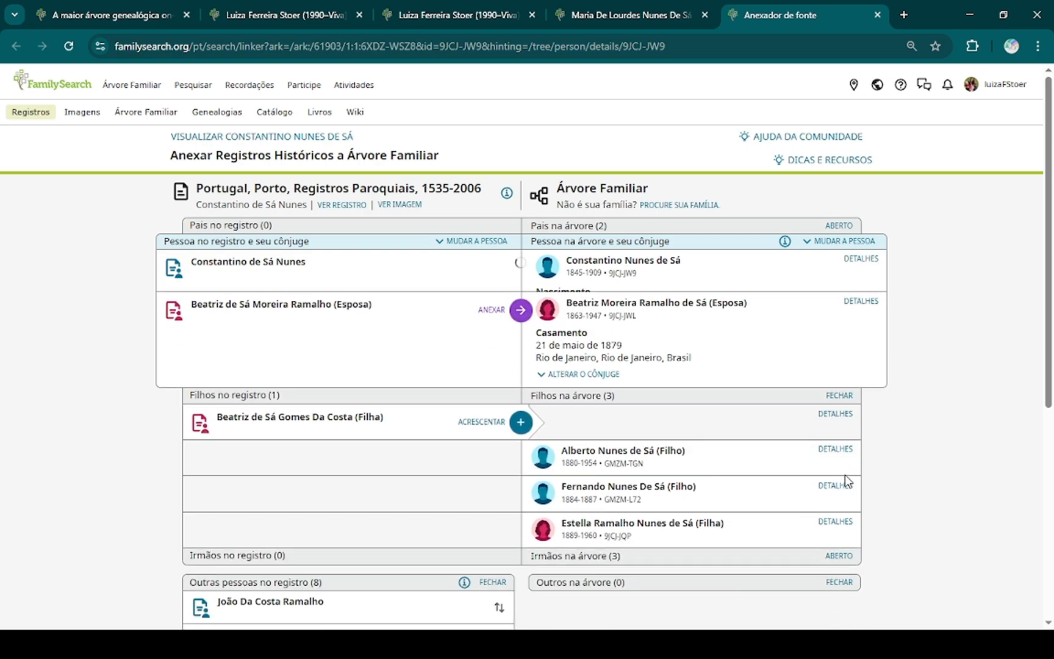
pyautogui.click(520, 305)
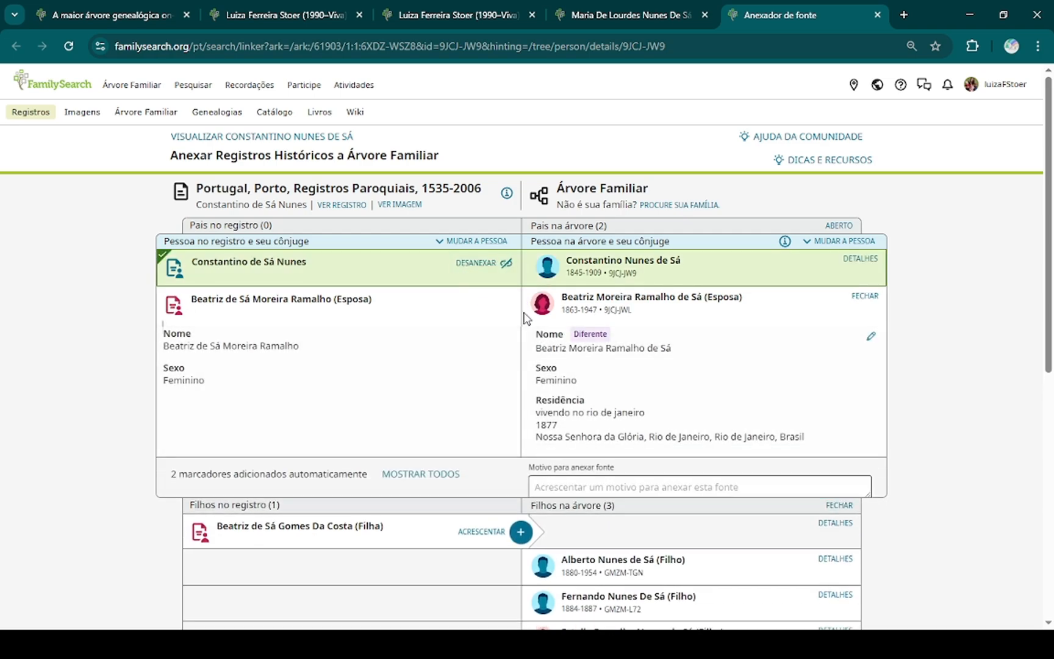
pyautogui.click(839, 518)
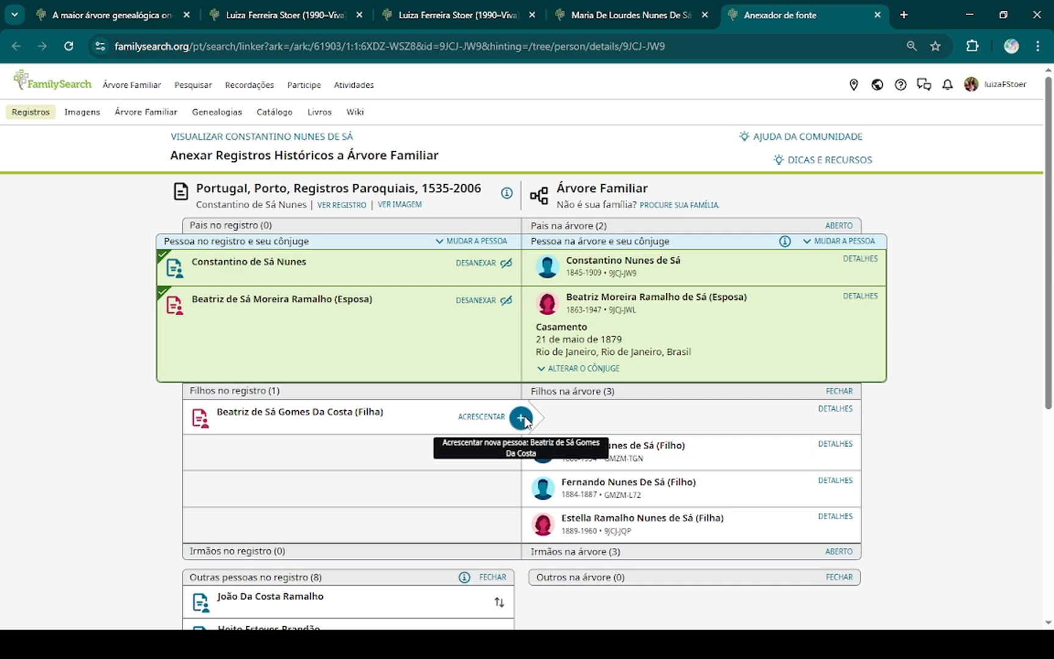
# - Add the daughter named in the 1910 baptism record to the couple as deceased and attach the record to her
pyautogui.click(522, 418)
pyautogui.scroll(-2, 983, 440)
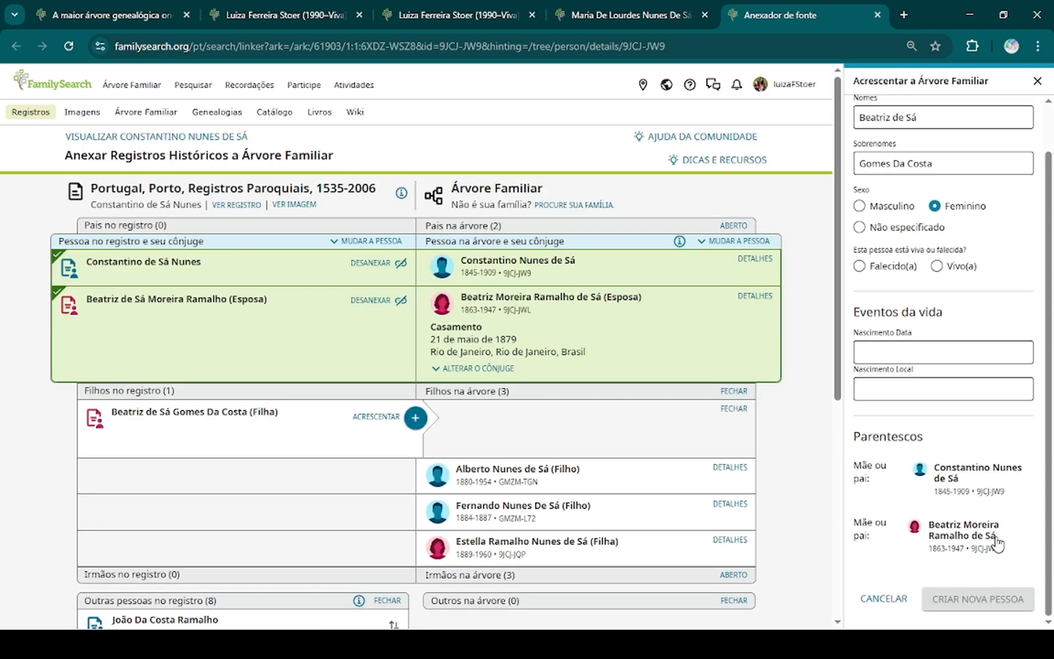
pyautogui.click(859, 266)
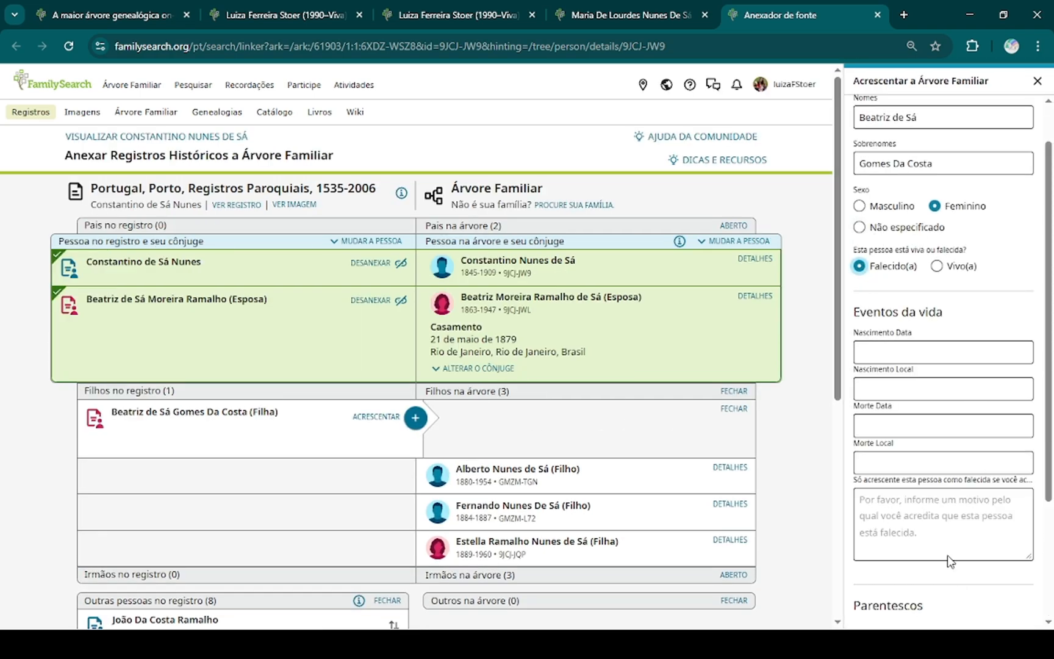
pyautogui.scroll(-3, 948, 561)
pyautogui.click(976, 599)
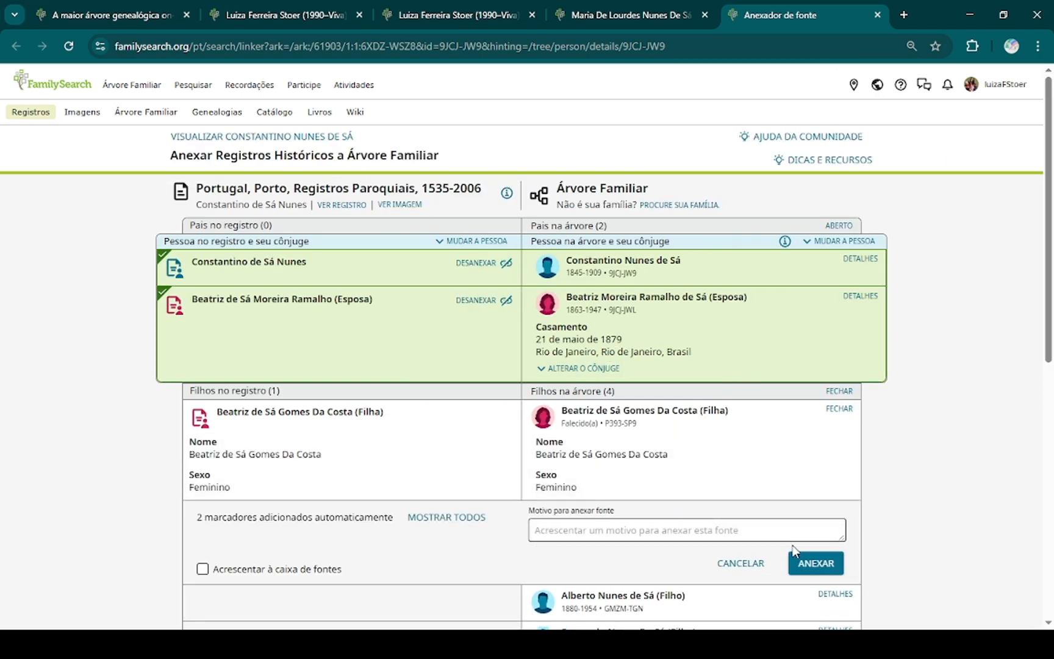
pyautogui.click(831, 569)
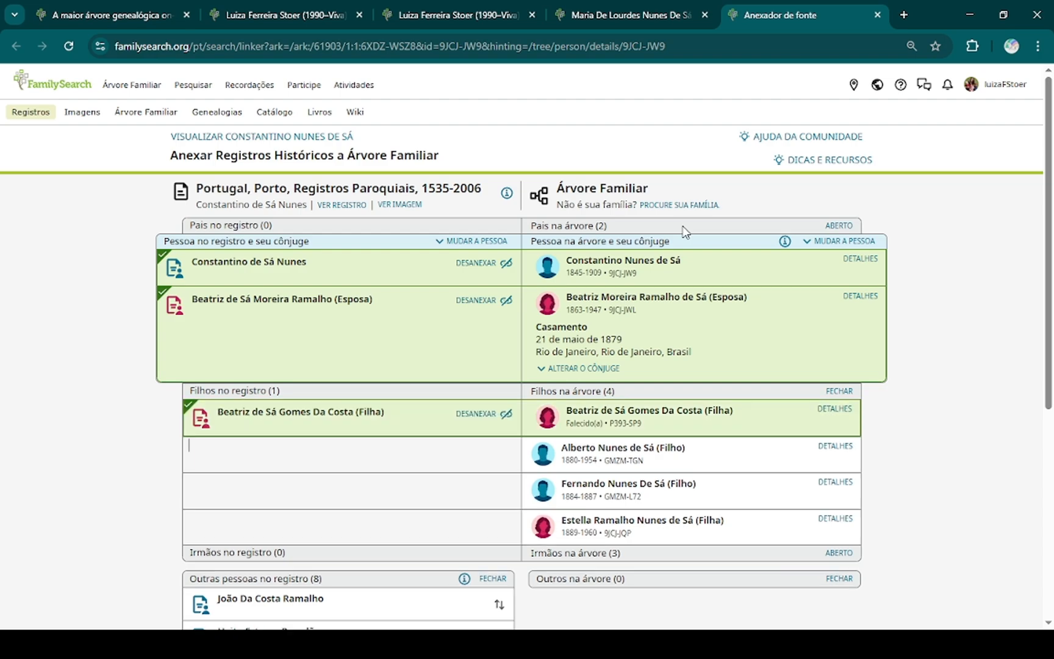
pyautogui.click(878, 14)
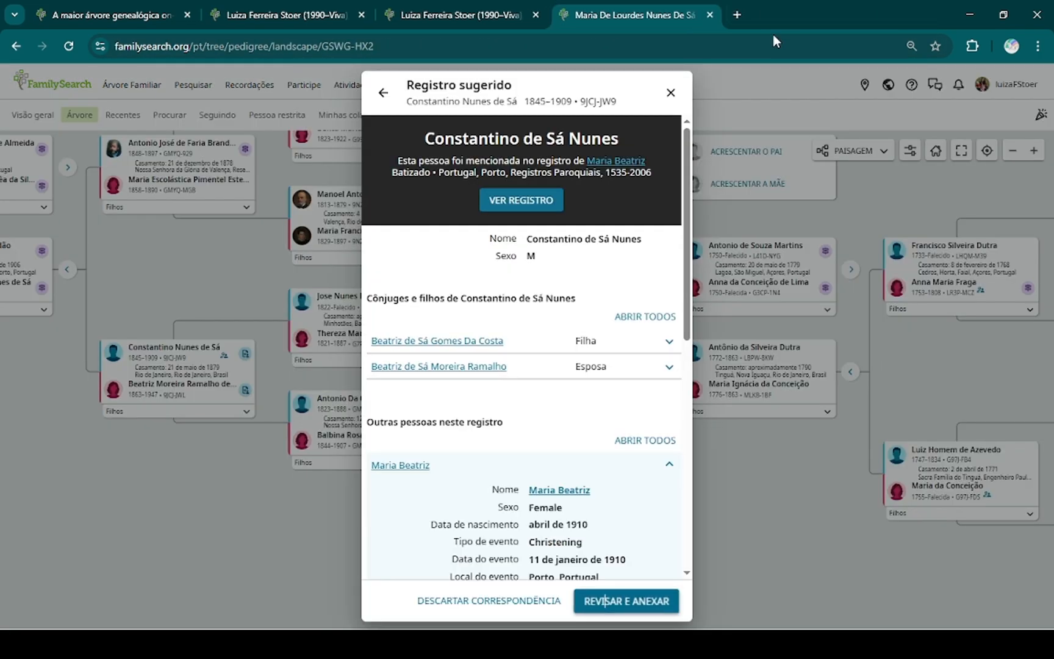
# - Try to review and attach the next suggested Porto baptism record for the 1845–1909 ancestor, and close the suggestions
pyautogui.click(468, 341)
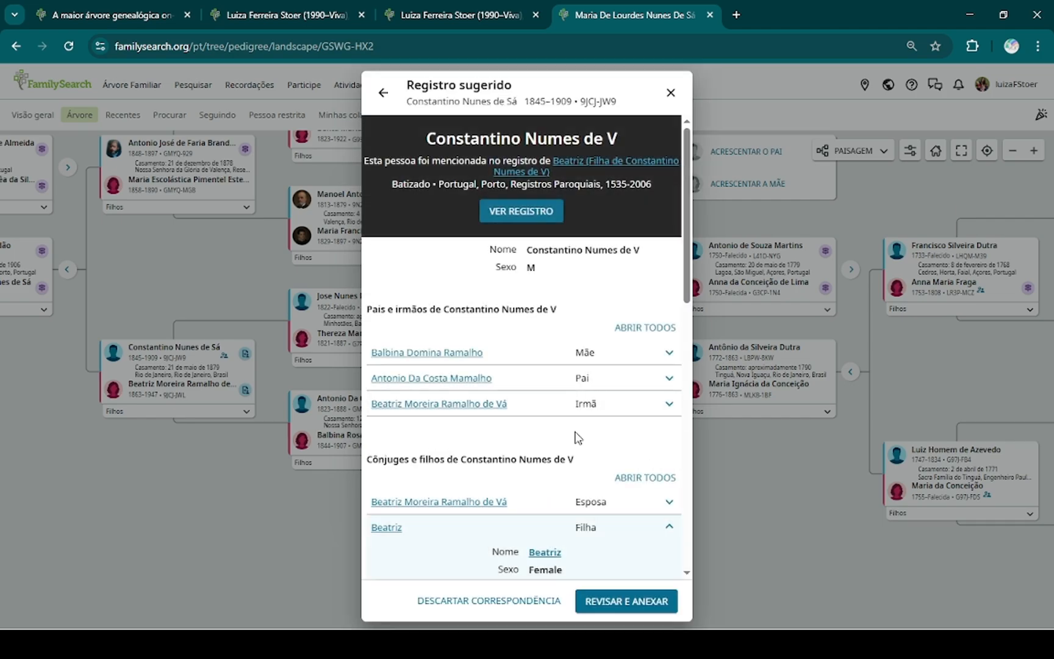
pyautogui.click(607, 599)
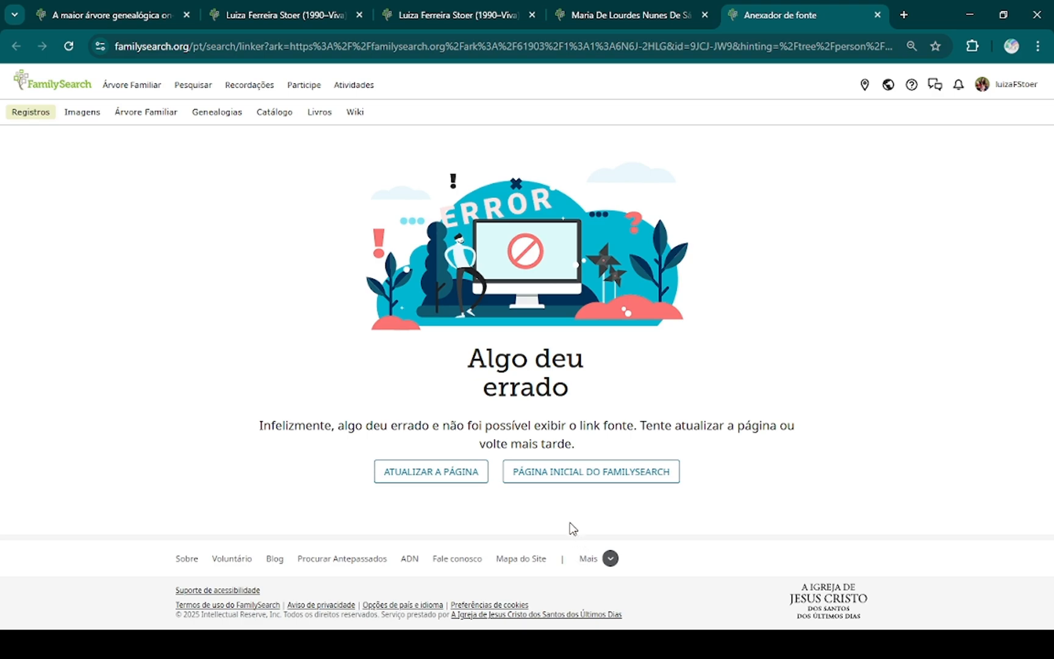
pyautogui.click(877, 15)
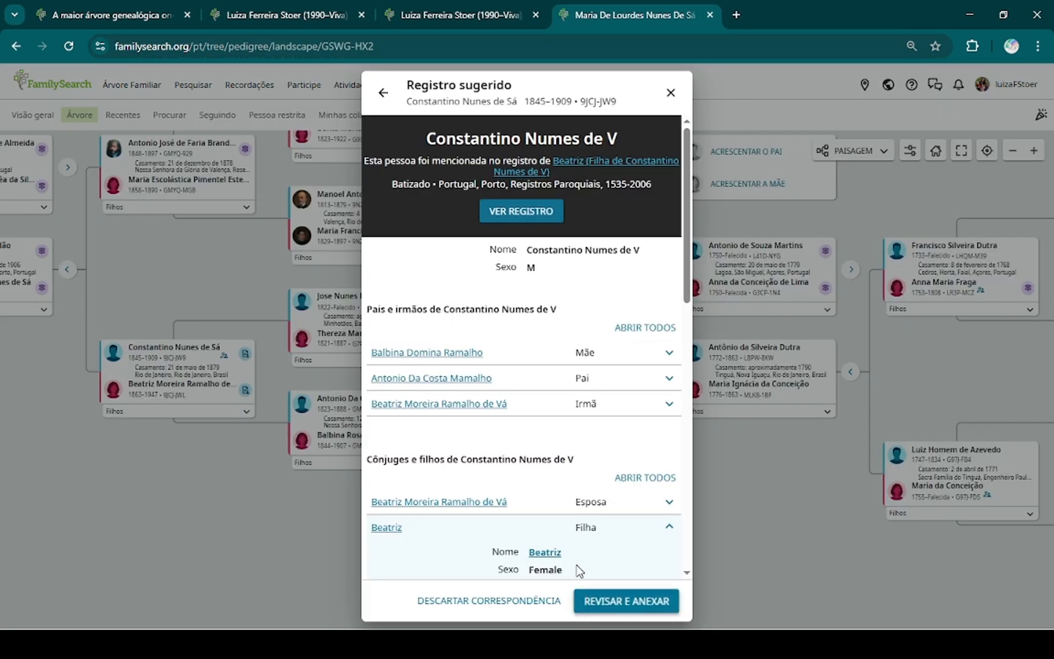
pyautogui.click(801, 487)
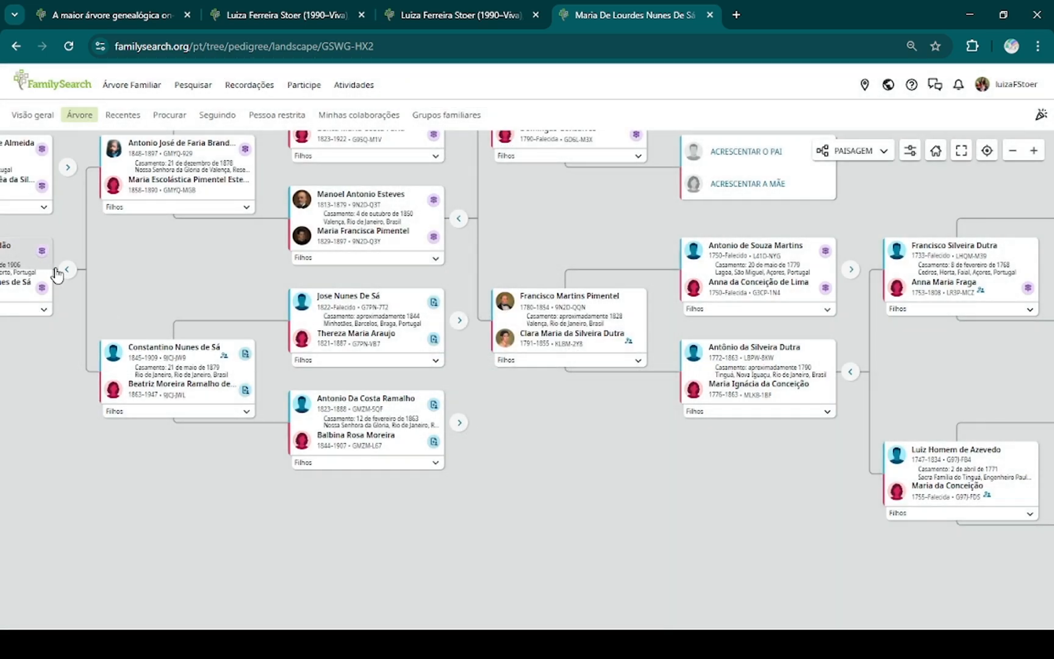
# - Bring the 1845–1909 ancestor's parents into view and expand the line of the couple married about 1844 in Minhotães
pyautogui.click(70, 270)
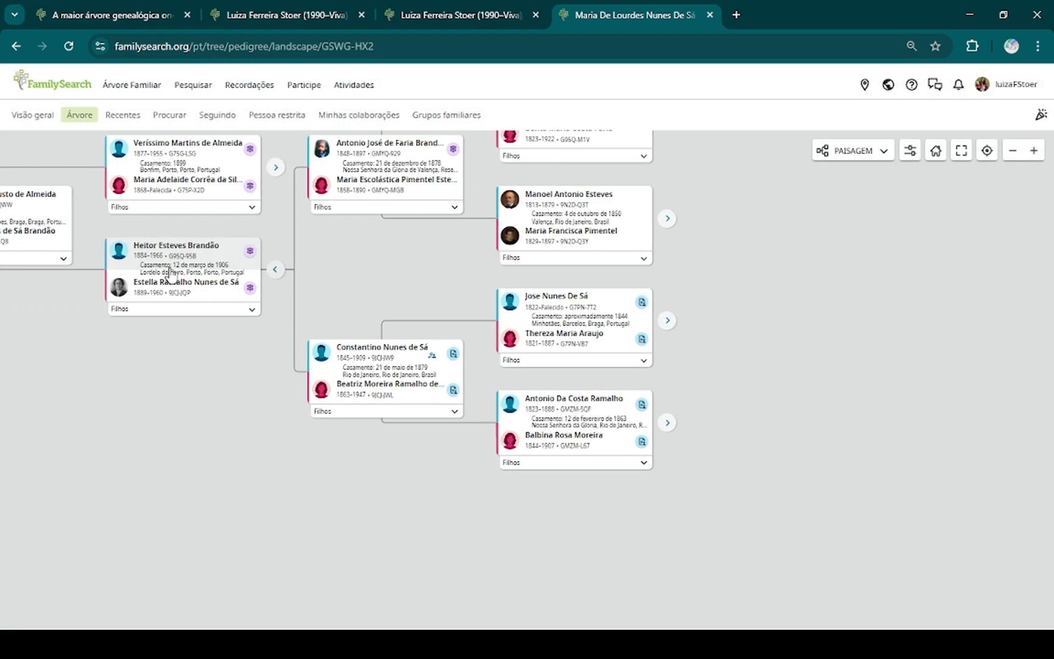
pyautogui.click(457, 351)
pyautogui.click(384, 268)
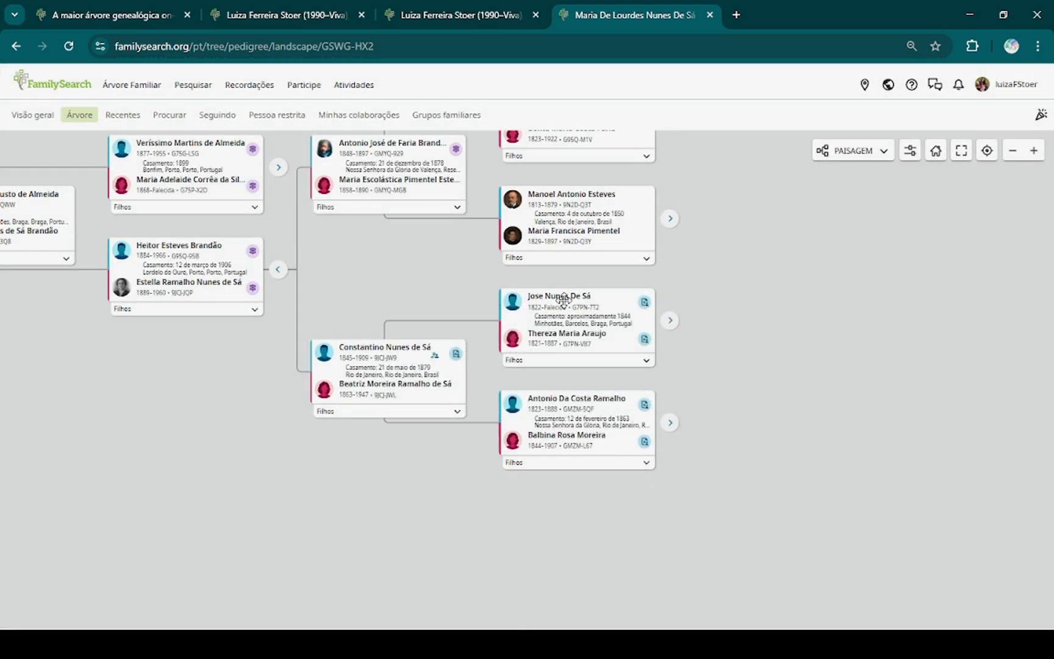
pyautogui.click(670, 322)
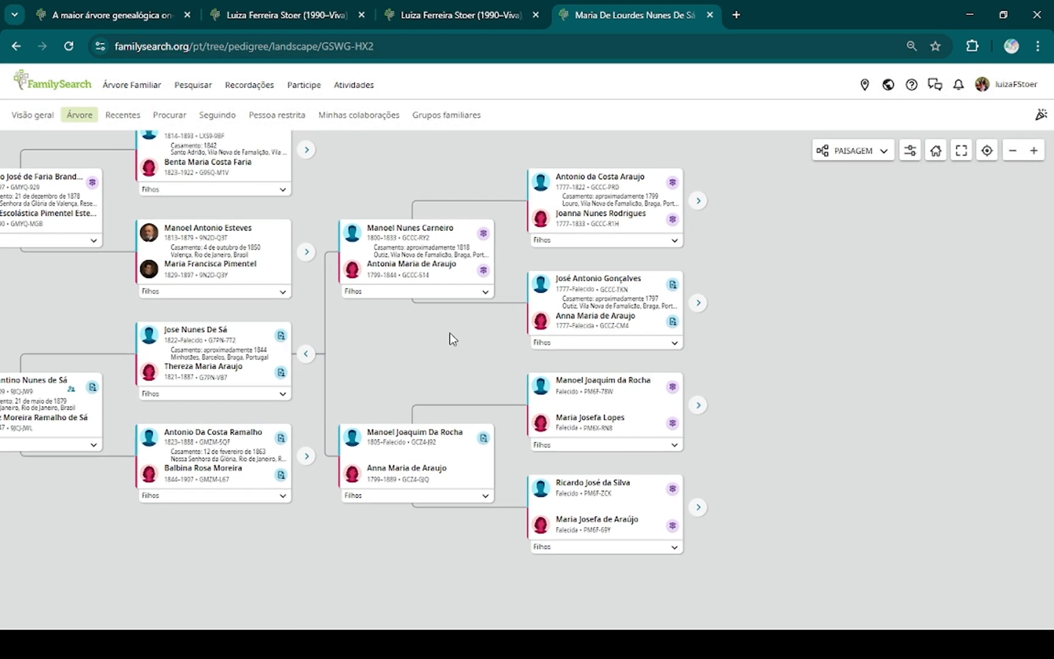
# - Attach the second suggested Braga parish record to the husband born about 1822 and his wife
pyautogui.click(279, 339)
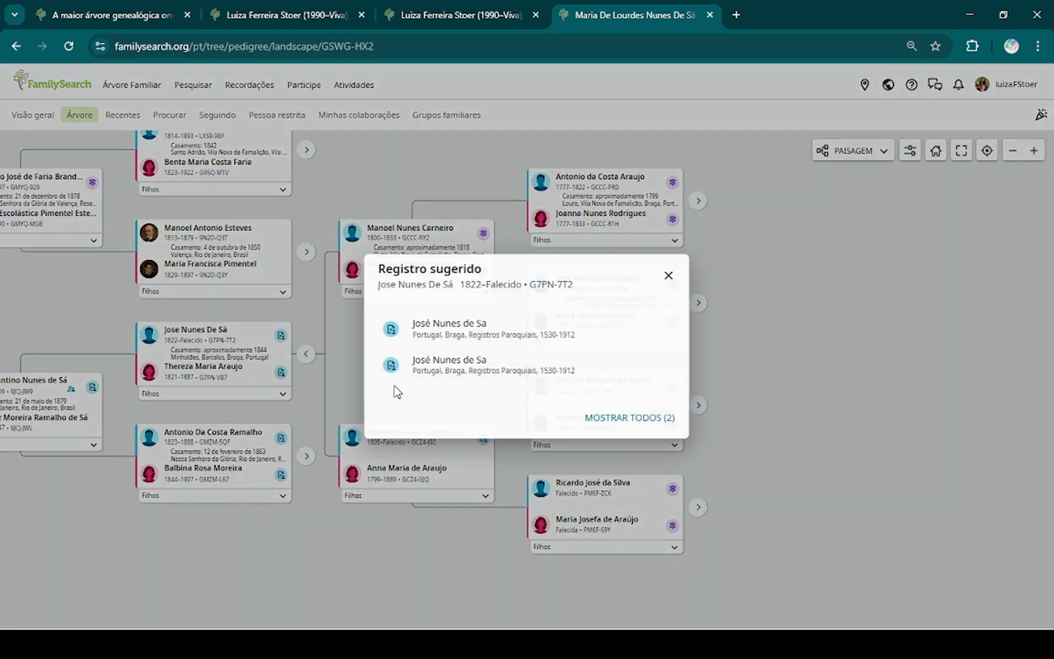
pyautogui.click(396, 369)
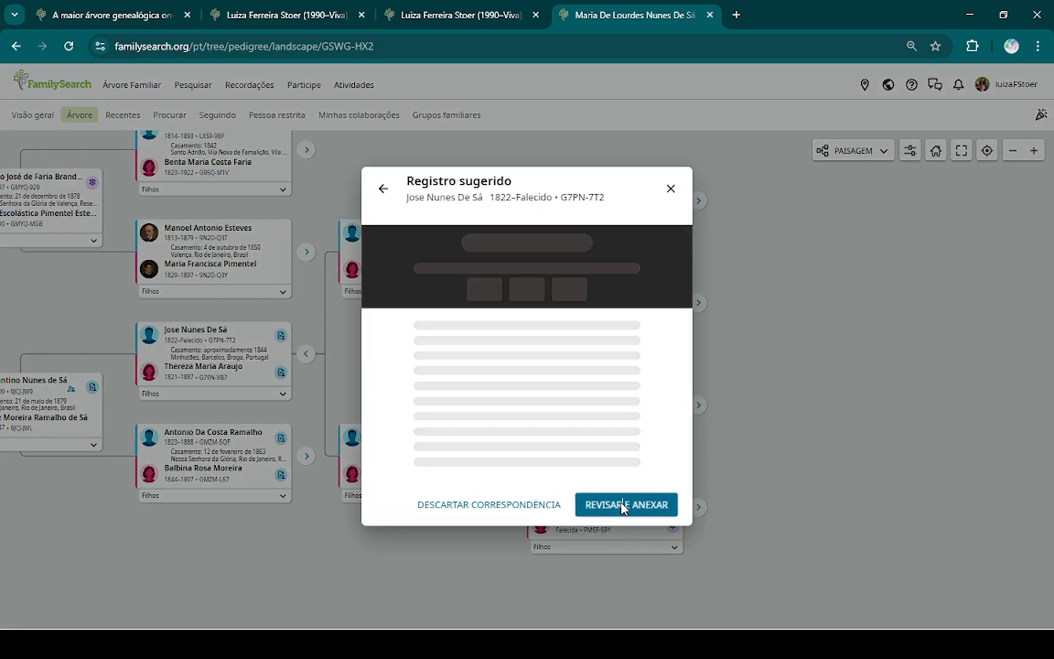
pyautogui.click(595, 504)
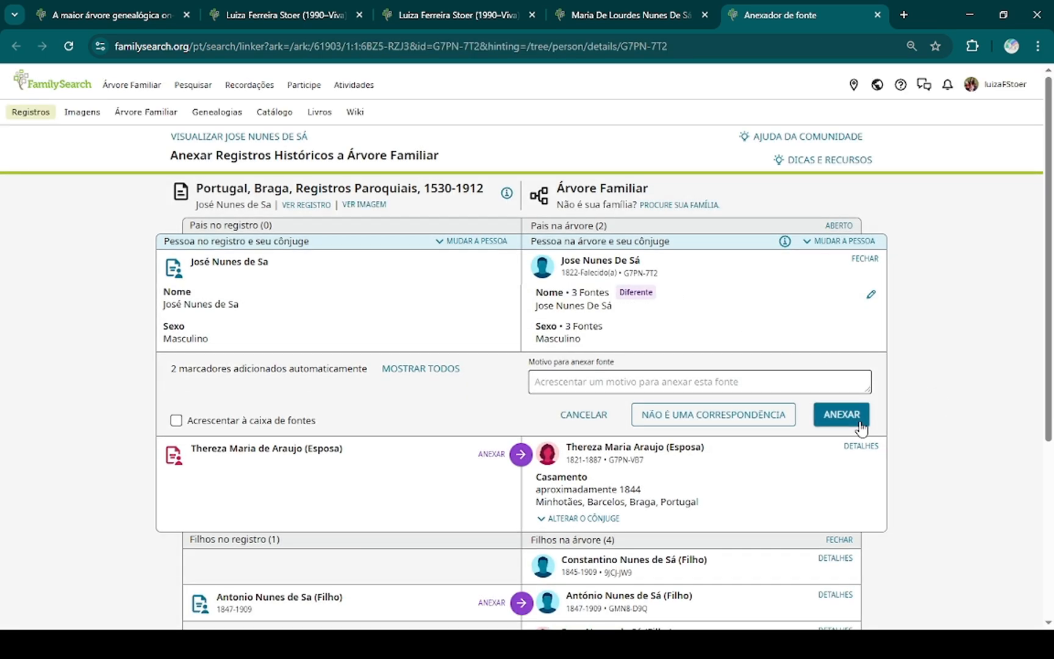
pyautogui.click(860, 423)
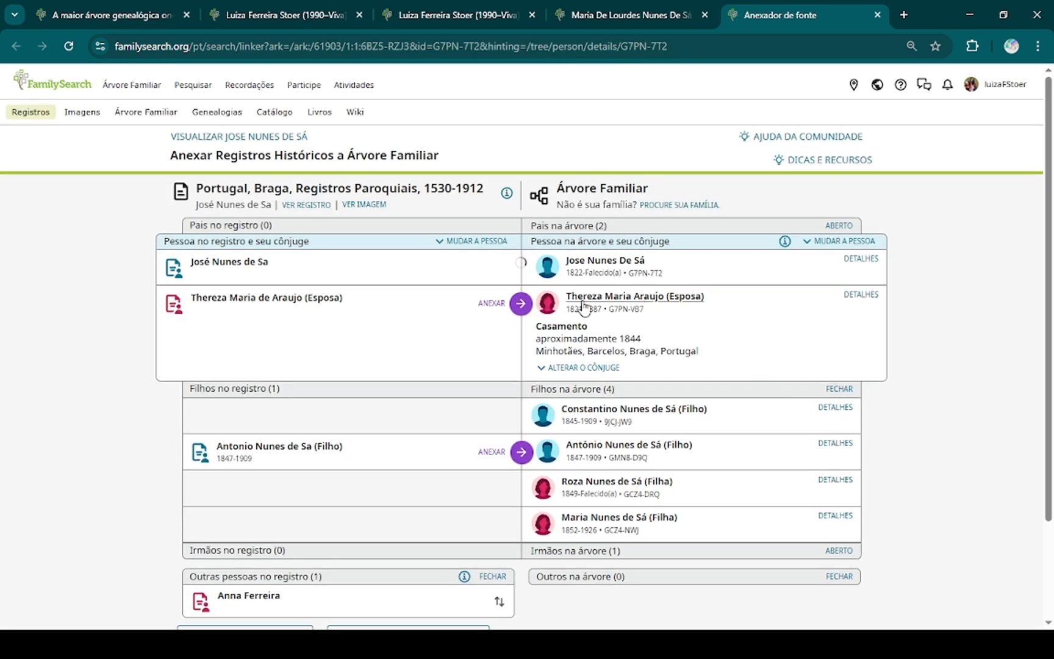
pyautogui.click(533, 311)
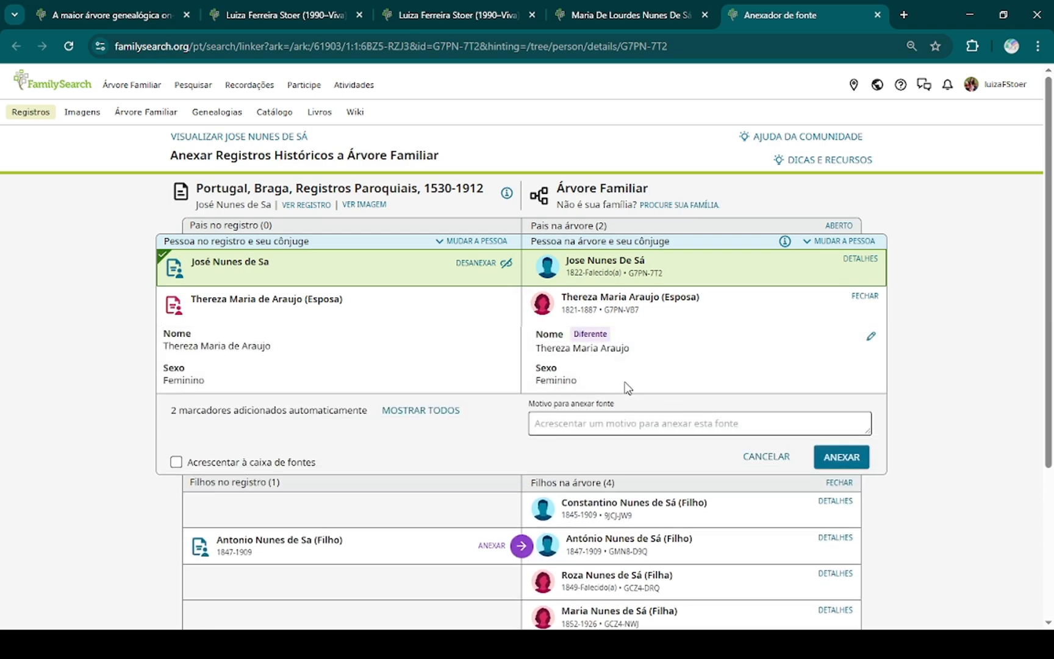
pyautogui.click(840, 454)
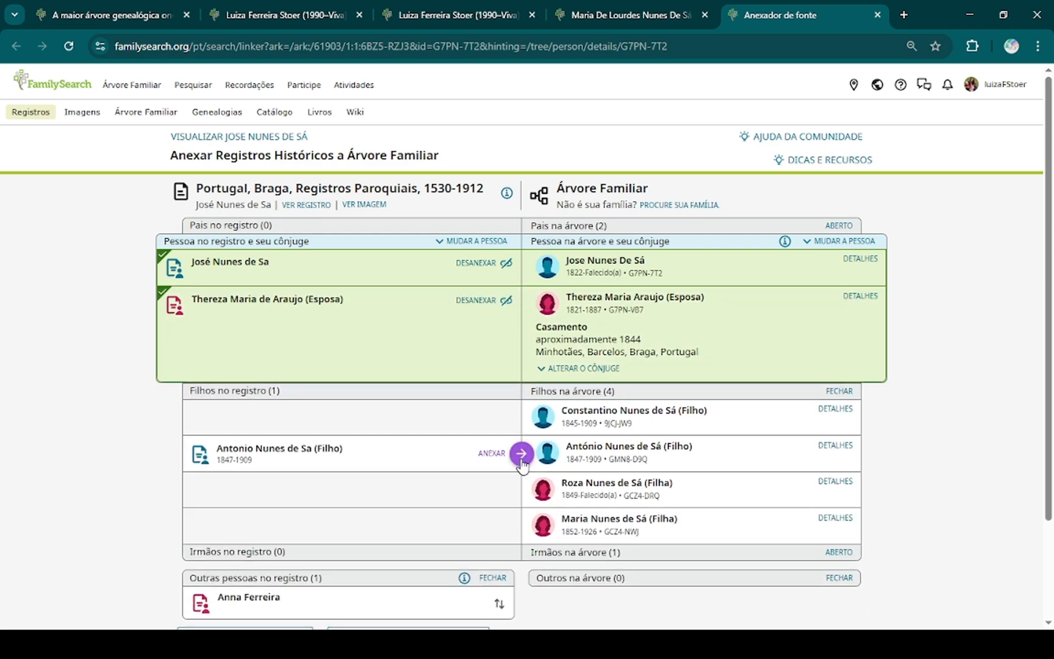
# - Attach the same Braga parish record to the couple's 1847–1909 son and return to the suggestions
pyautogui.click(522, 454)
pyautogui.scroll(-6, 791, 419)
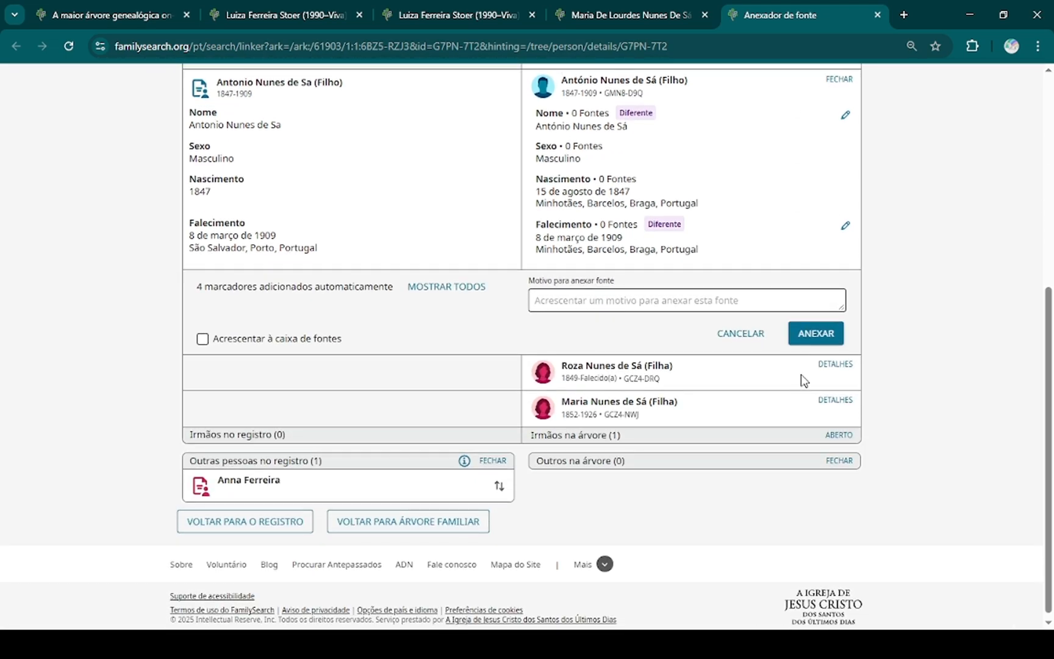
pyautogui.click(832, 335)
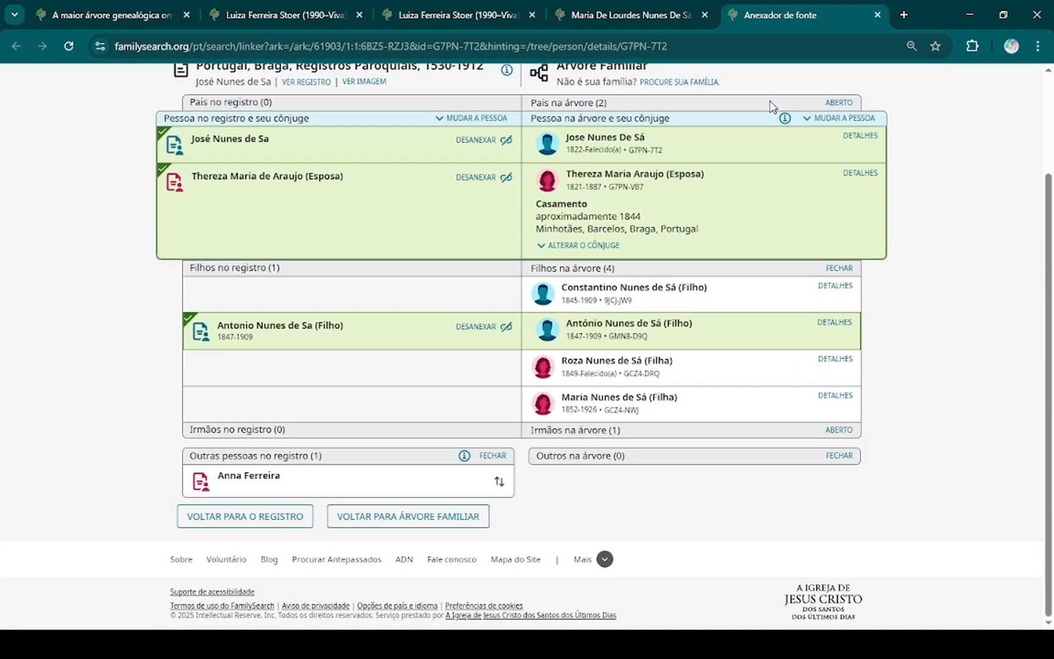
pyautogui.click(877, 16)
# - Add the death on 21 de outubro de 1880 in São Salvador, Valdreu, Vila Verde to the husband and attach the Braga death record to both spouses
pyautogui.click(454, 353)
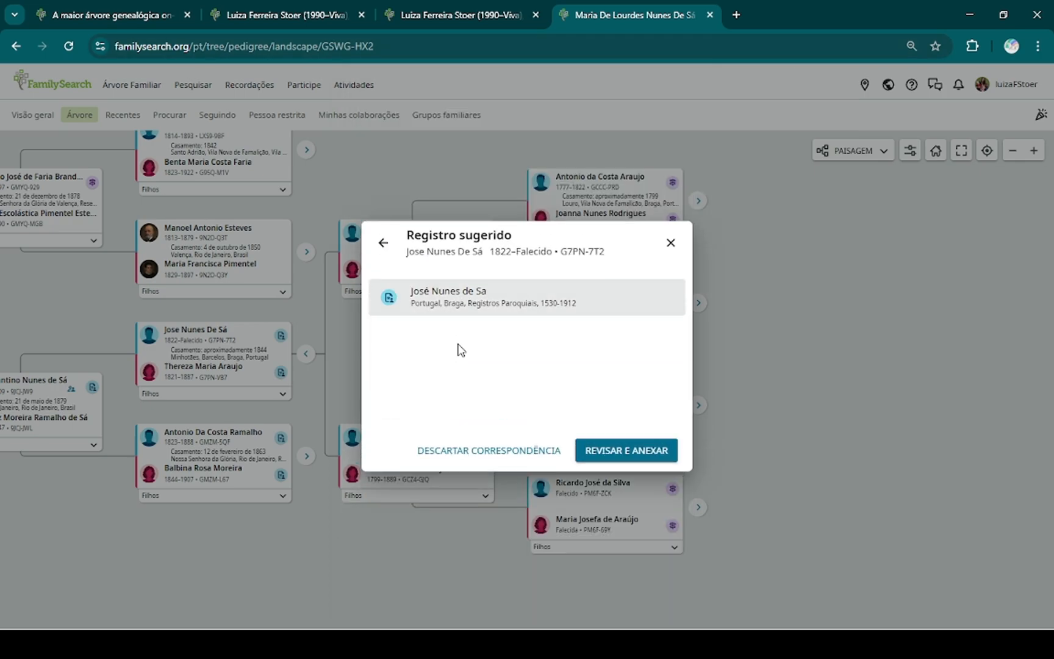
pyautogui.click(620, 506)
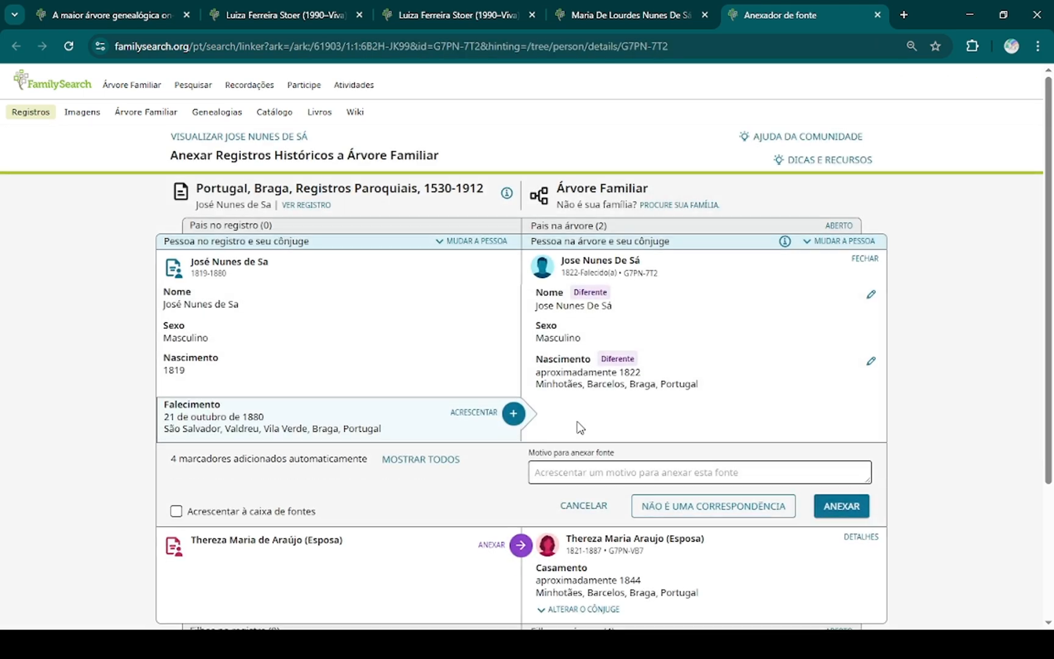
pyautogui.click(514, 413)
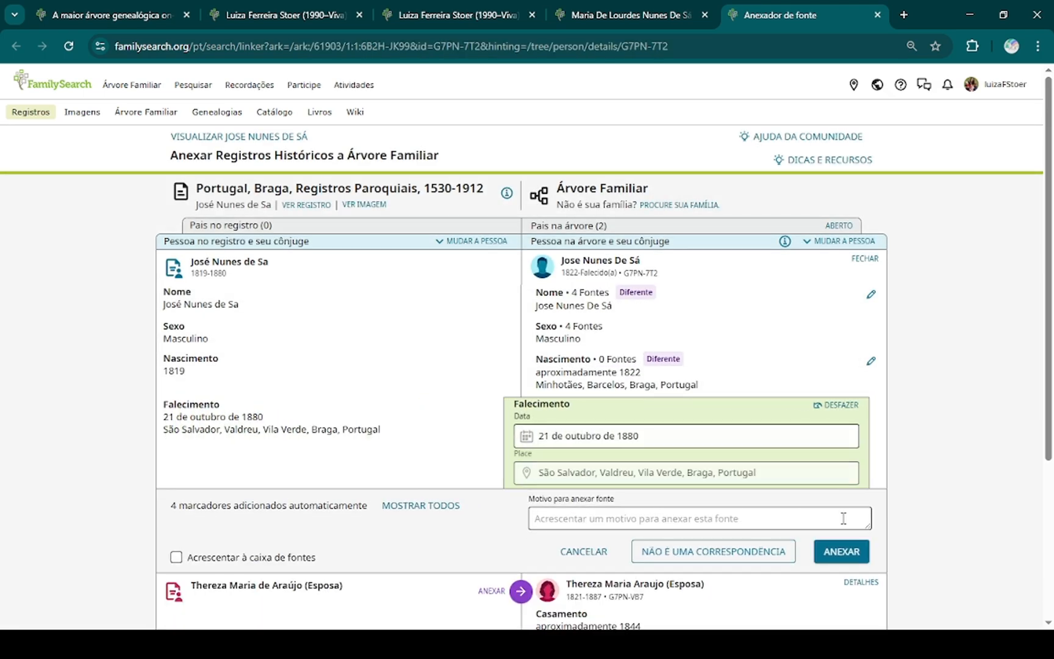
pyautogui.click(842, 551)
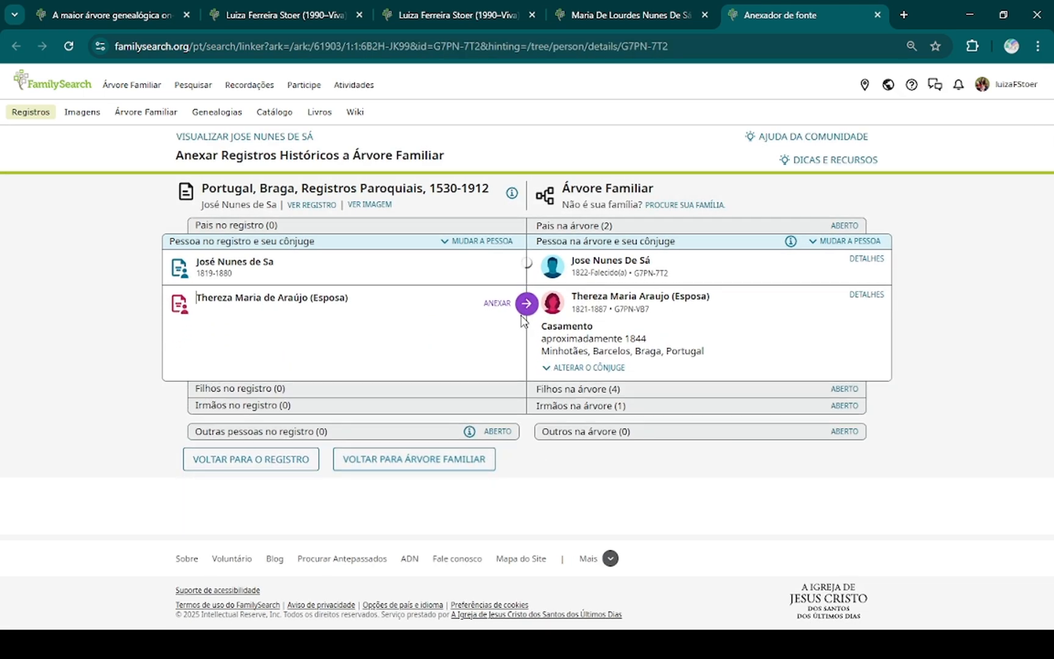
pyautogui.click(523, 309)
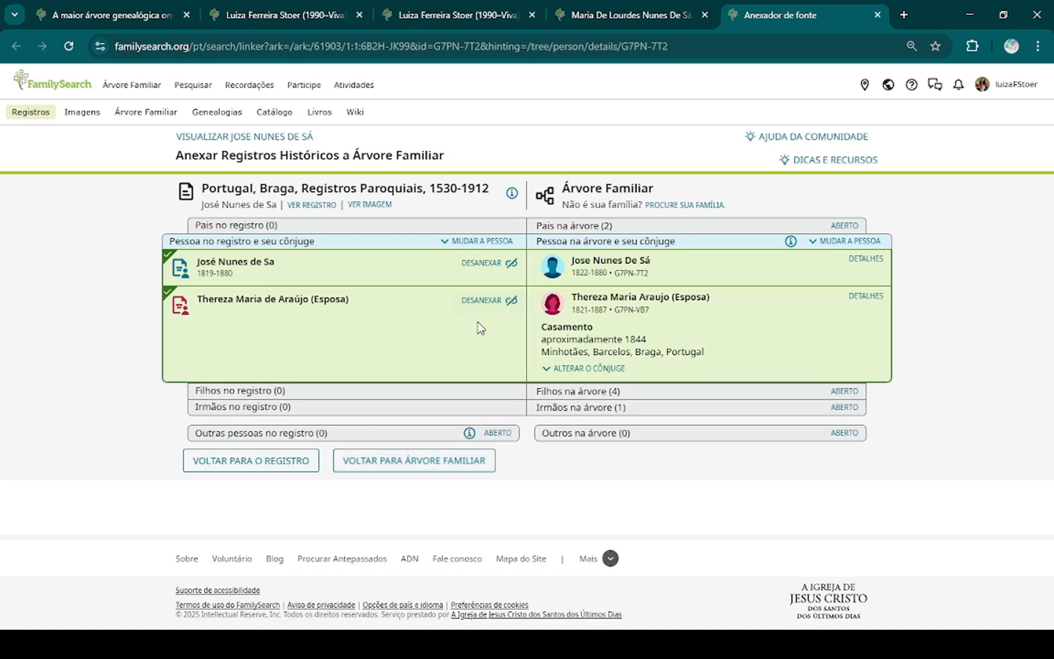
pyautogui.click(879, 17)
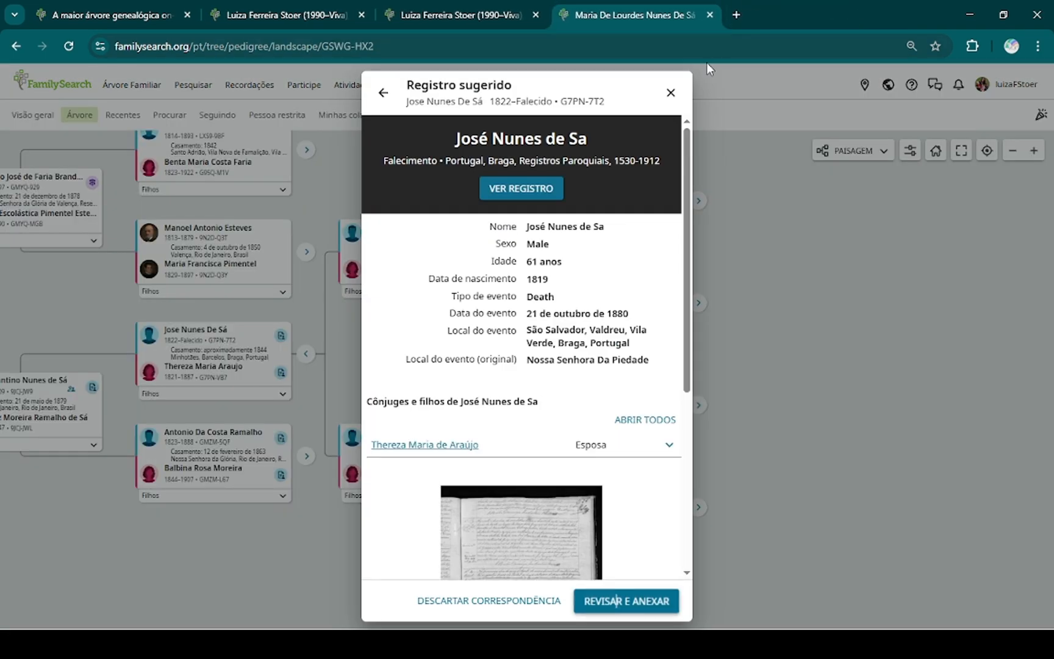
# - Attach the next suggested Braga parish record to the 1822–1880 husband and his wife, who married about 1844 in Minhotães
pyautogui.click(468, 348)
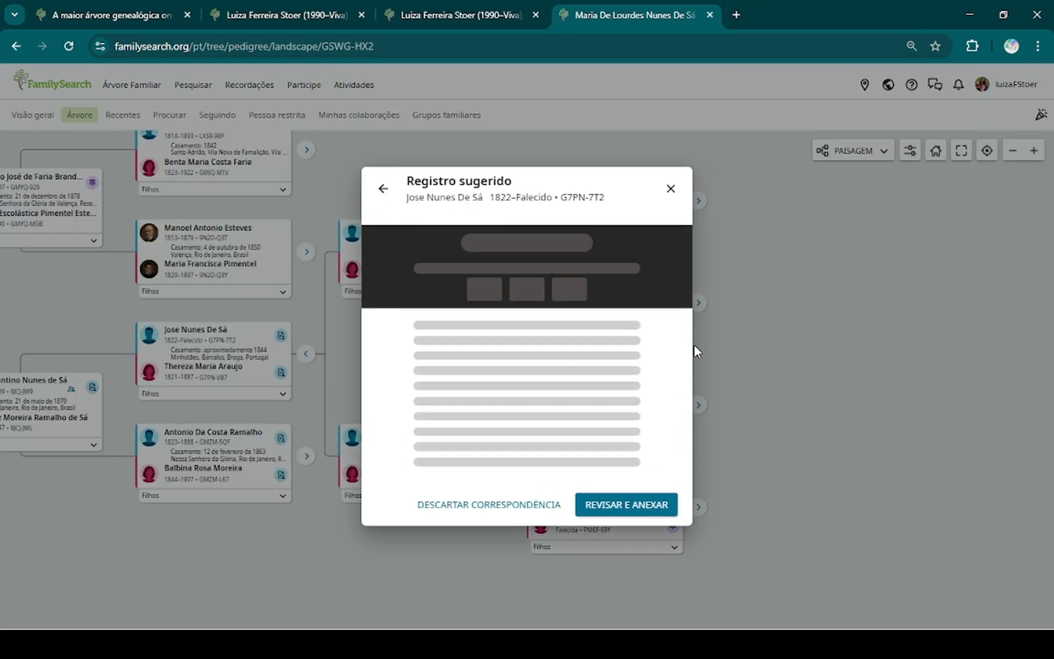
pyautogui.click(607, 504)
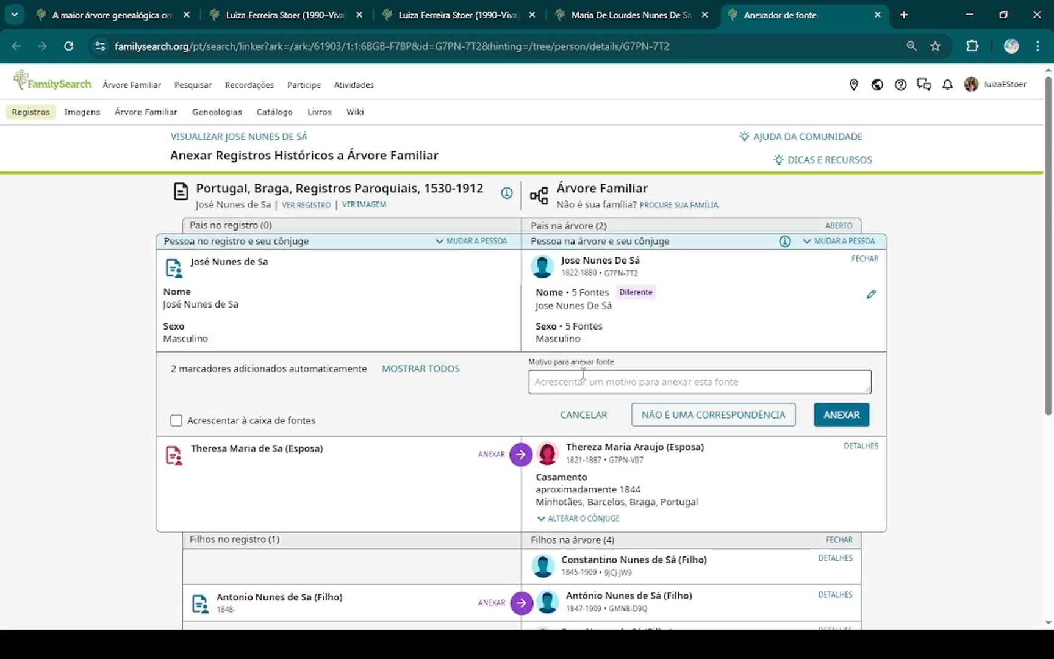
pyautogui.click(831, 412)
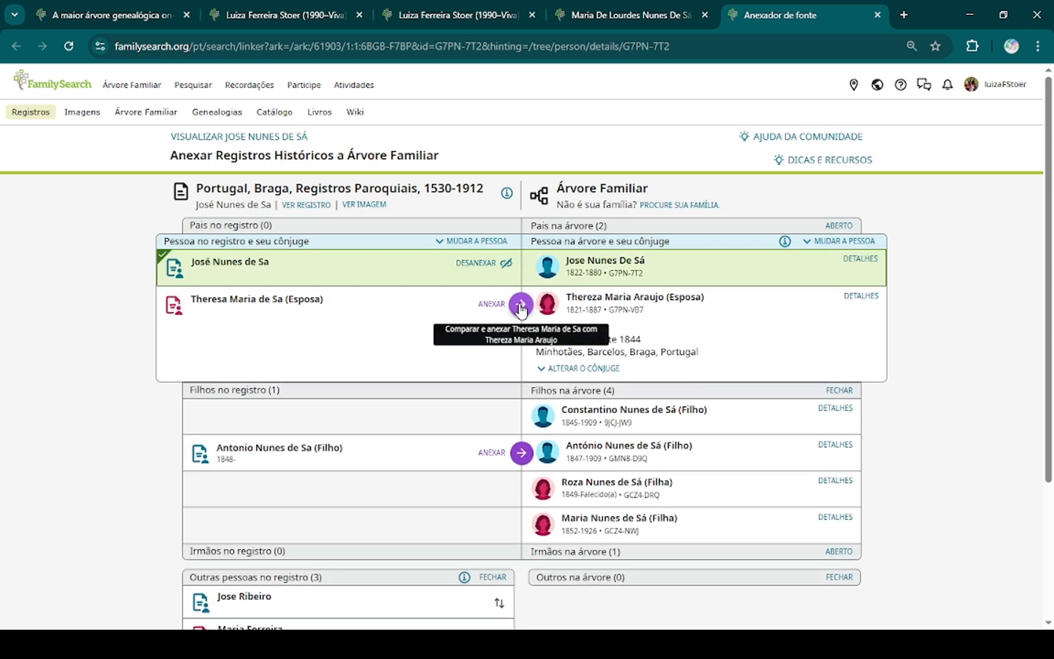
pyautogui.click(520, 305)
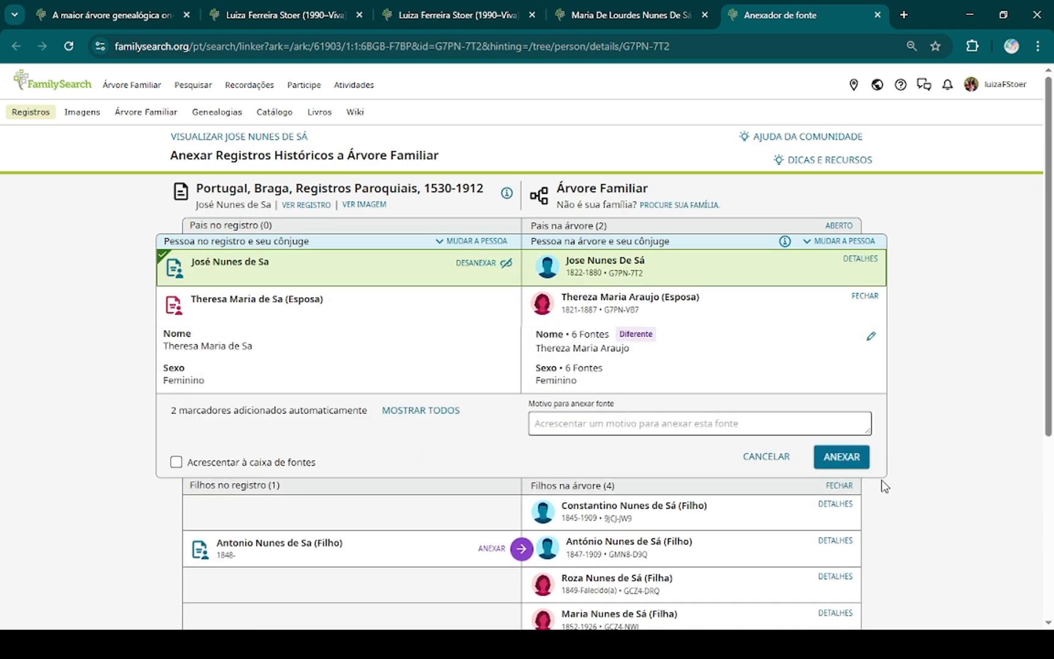
pyautogui.click(841, 457)
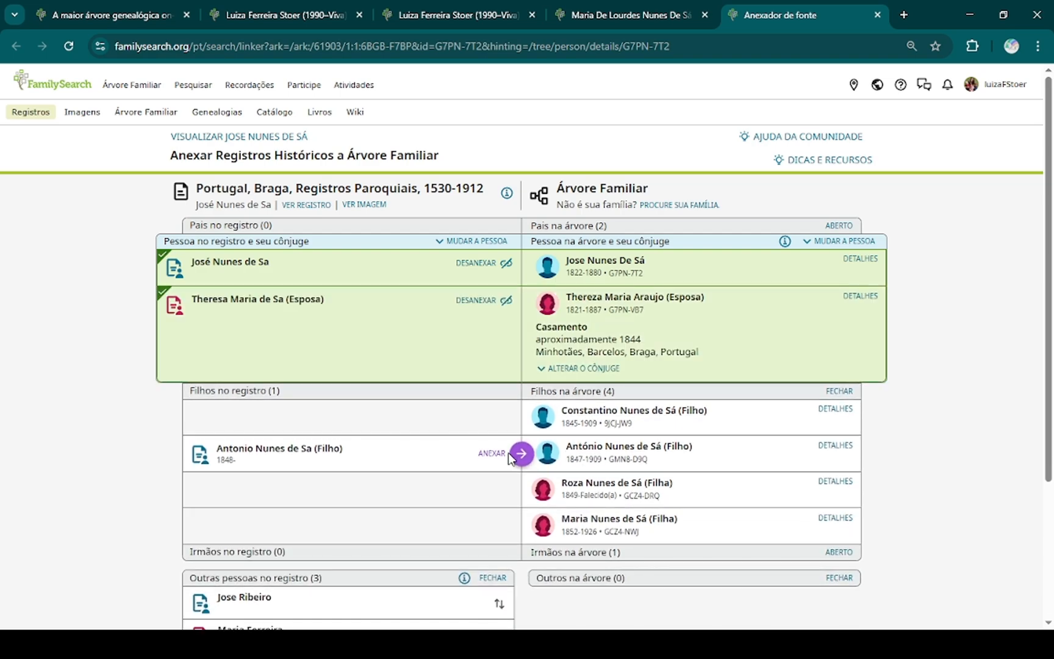
# - Attach the same record to the couple's son born on 15 de agosto de 1847 and return to the pedigree
pyautogui.click(509, 453)
pyautogui.scroll(-2, 802, 421)
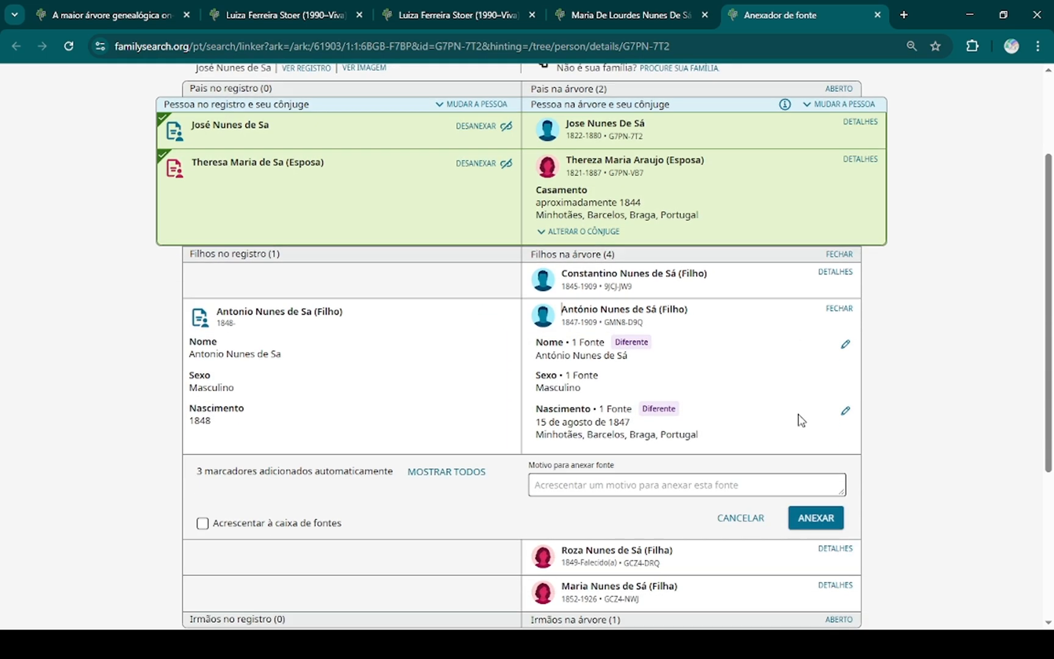
pyautogui.scroll(-1, 801, 419)
pyautogui.click(794, 363)
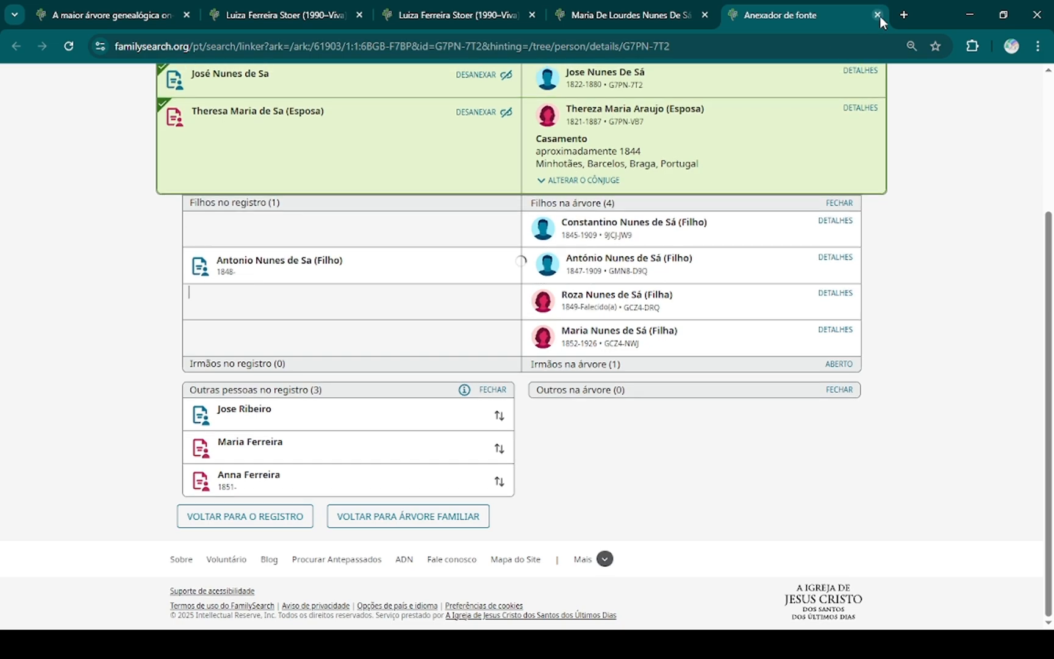
pyautogui.click(879, 16)
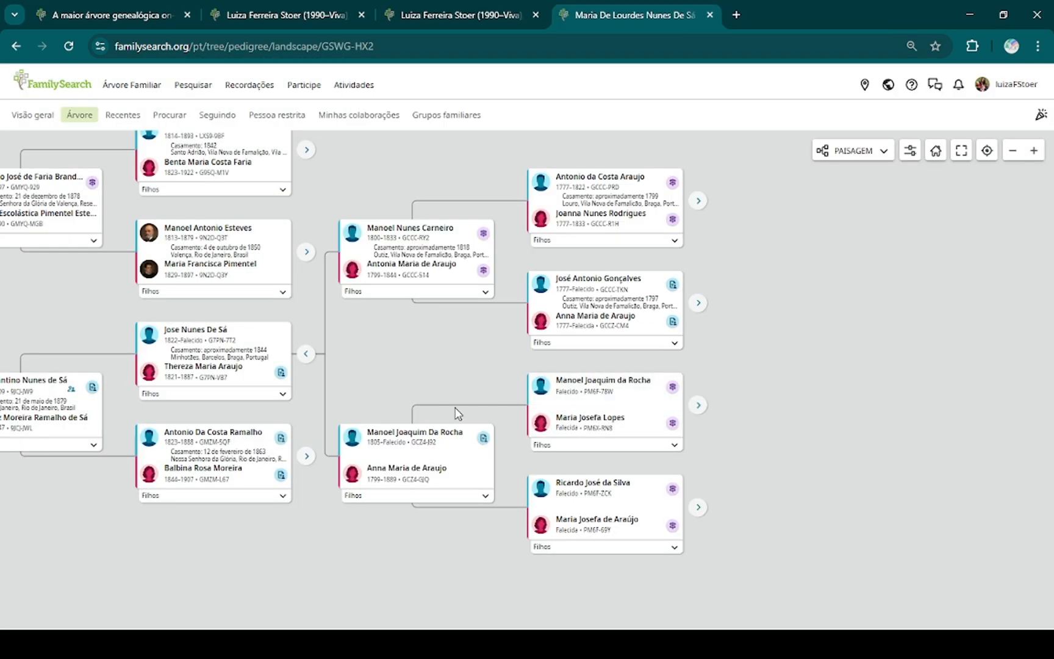
# - Review the suggested Braga record for the wife's father born in 1805 and detach its couple from the two wrongly linked tree persons
pyautogui.click(484, 440)
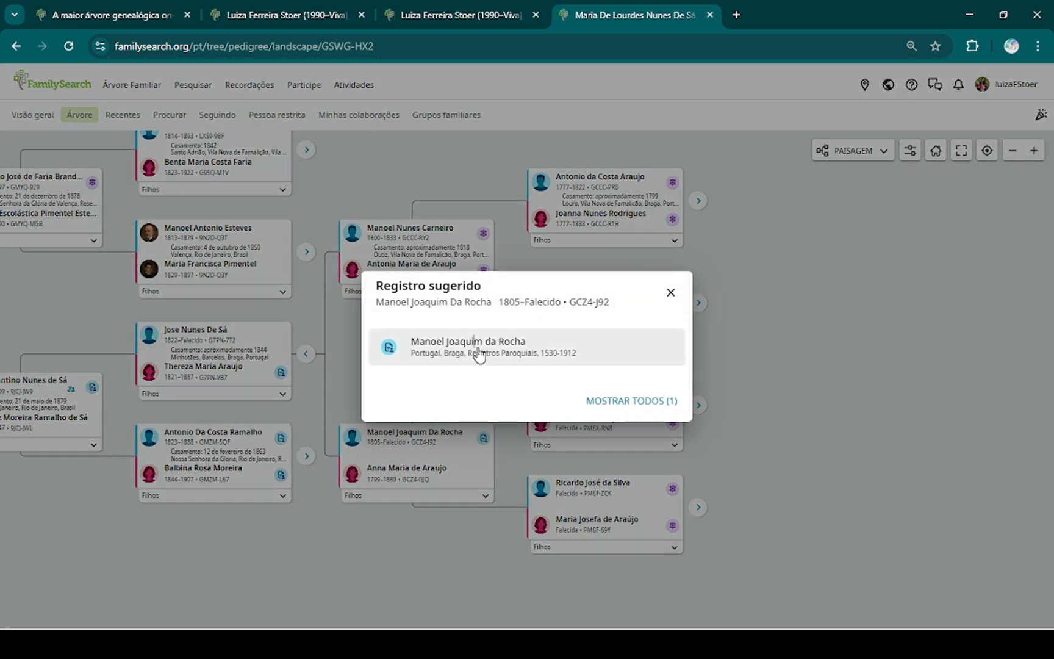
pyautogui.click(478, 353)
pyautogui.click(610, 507)
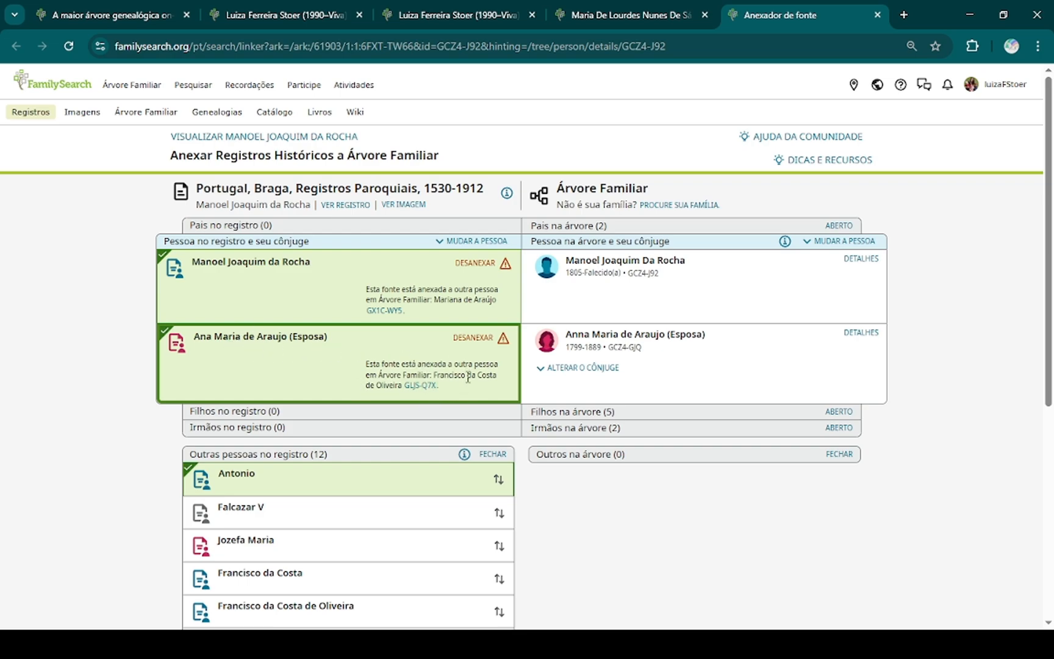
pyautogui.click(479, 338)
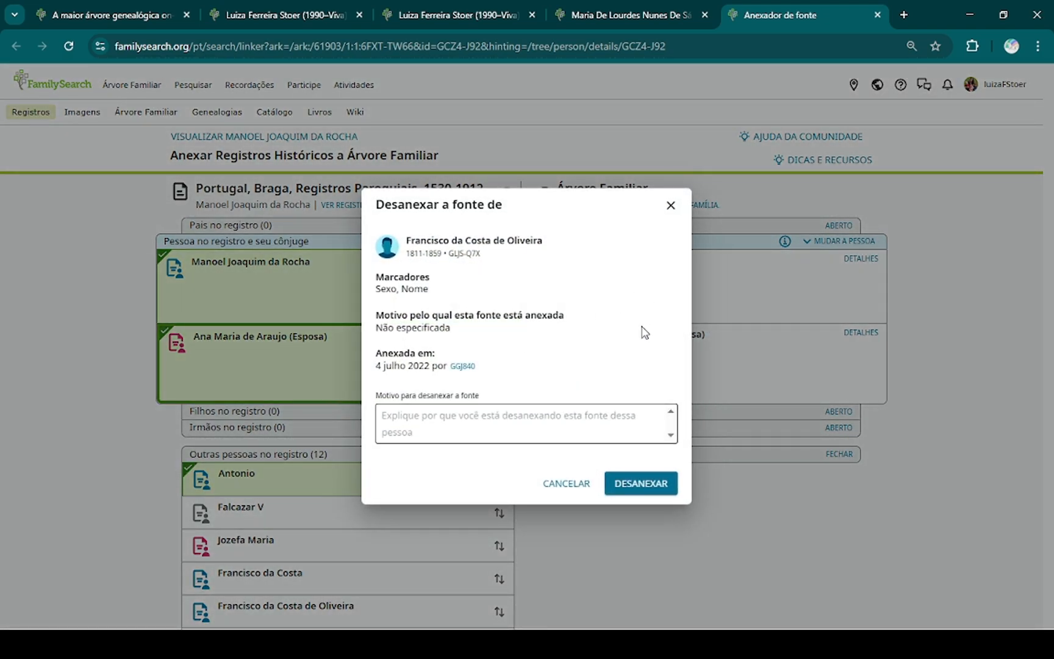
pyautogui.click(643, 485)
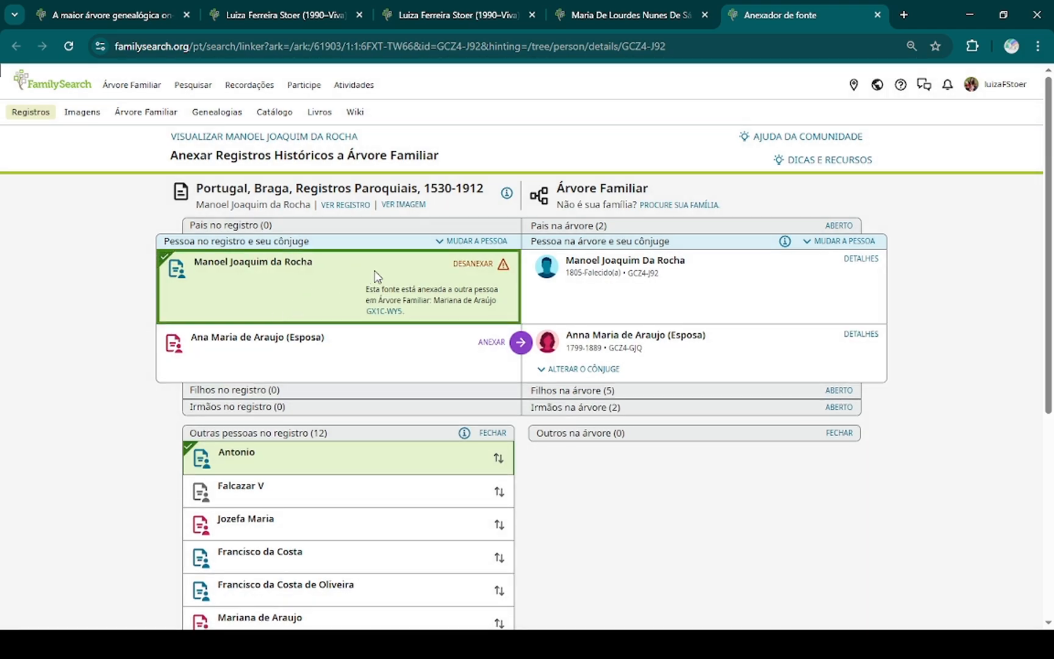
pyautogui.click(500, 265)
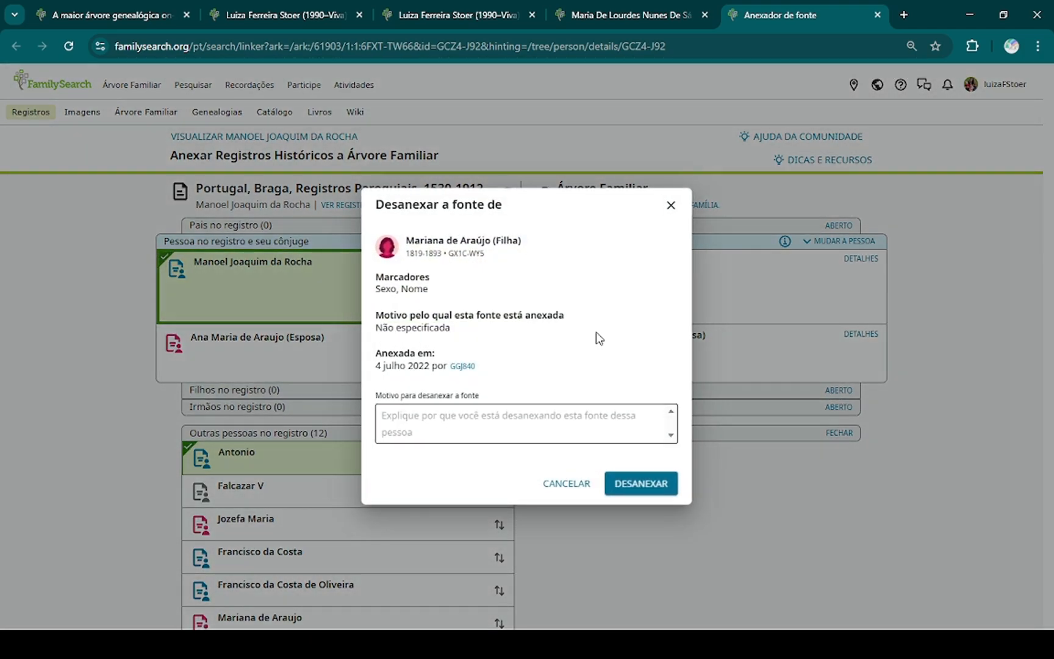
pyautogui.click(647, 493)
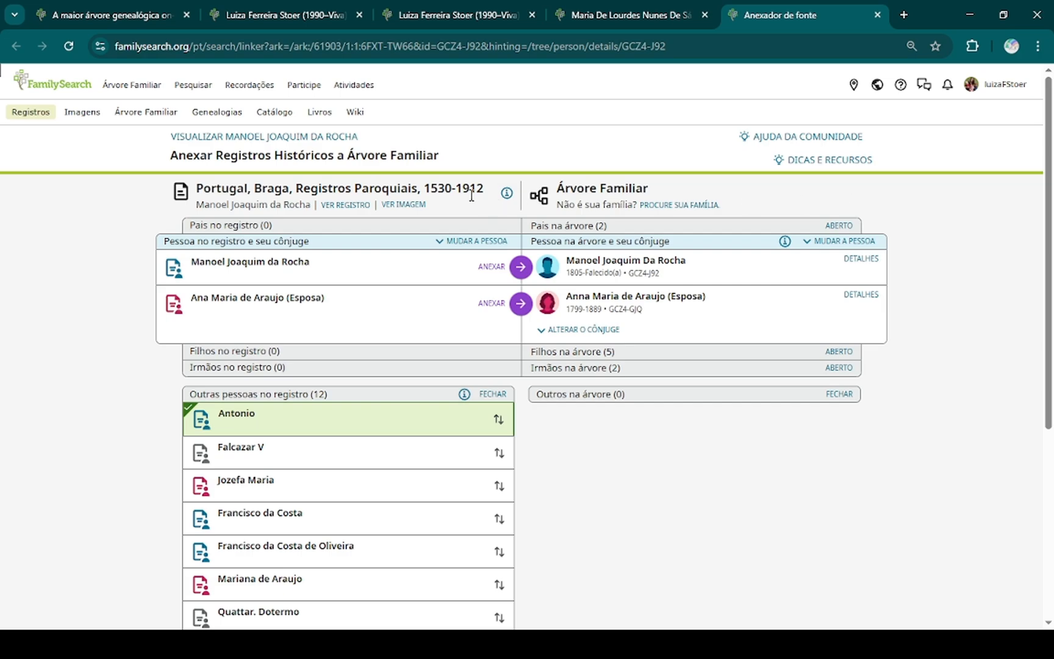
# - Attach the detached Braga record to the father born in 1805 and his 1799–1889 wife, and return to the pedigree
pyautogui.click(520, 269)
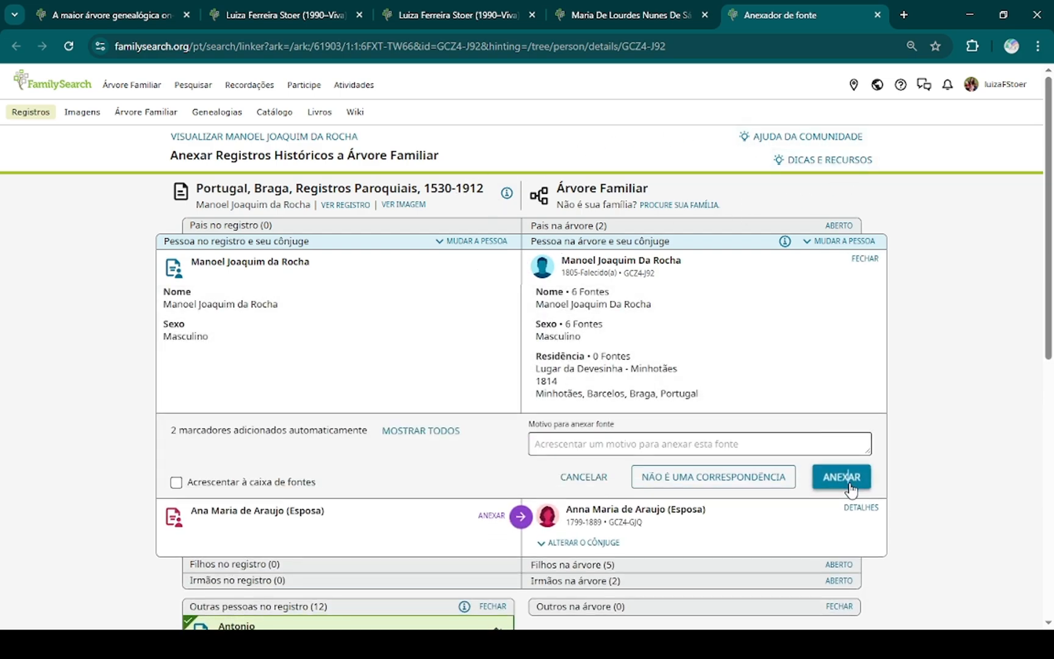
pyautogui.click(840, 475)
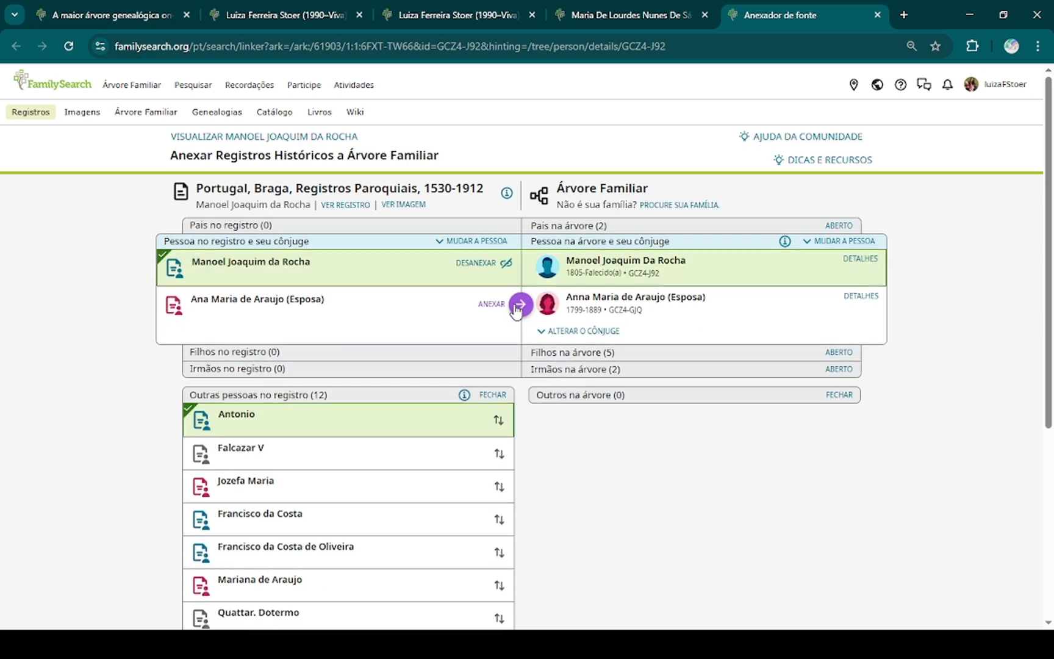
pyautogui.click(518, 306)
pyautogui.click(840, 455)
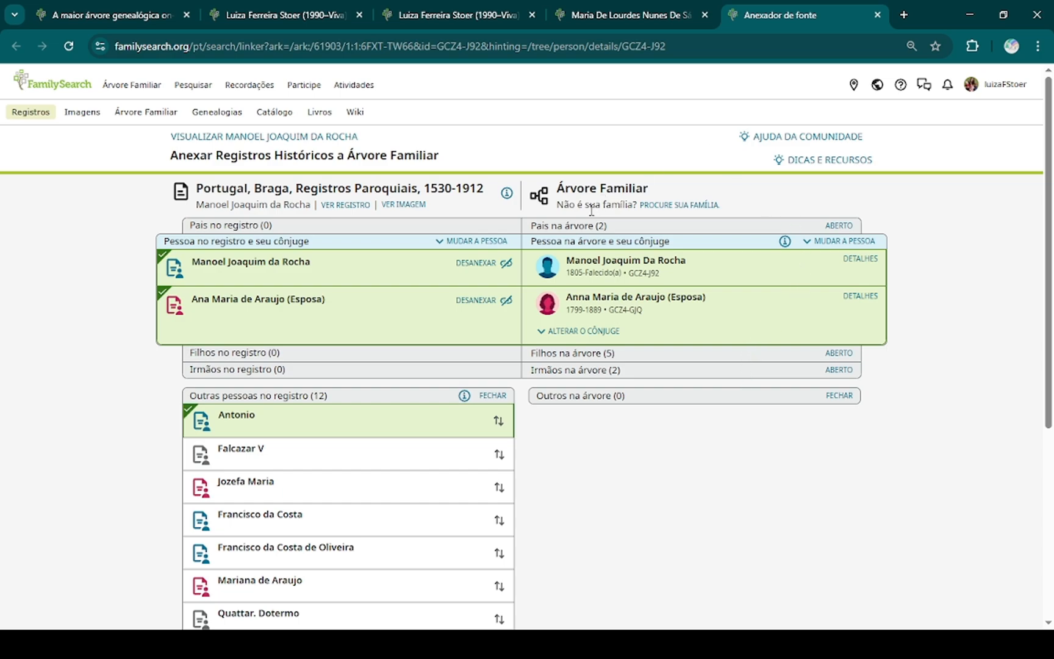
pyautogui.click(877, 16)
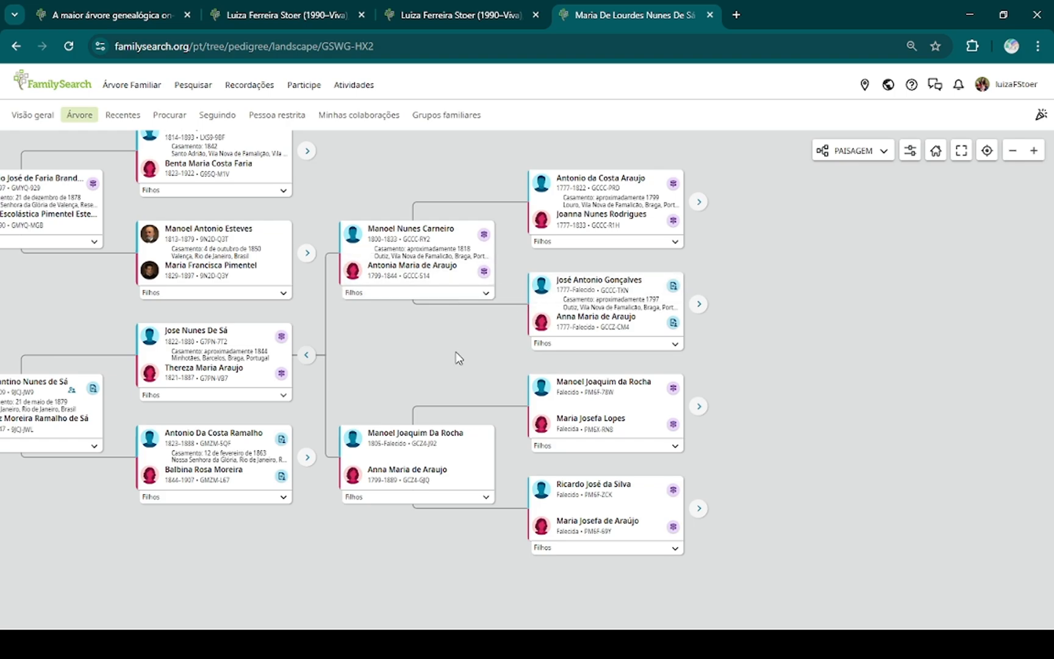
# - Expand the ancestor lines of the couples married about 1799 in Louro and about 1797 in Outiz
pyautogui.moveTo(802, 266); pyautogui.dragTo(509, 329)
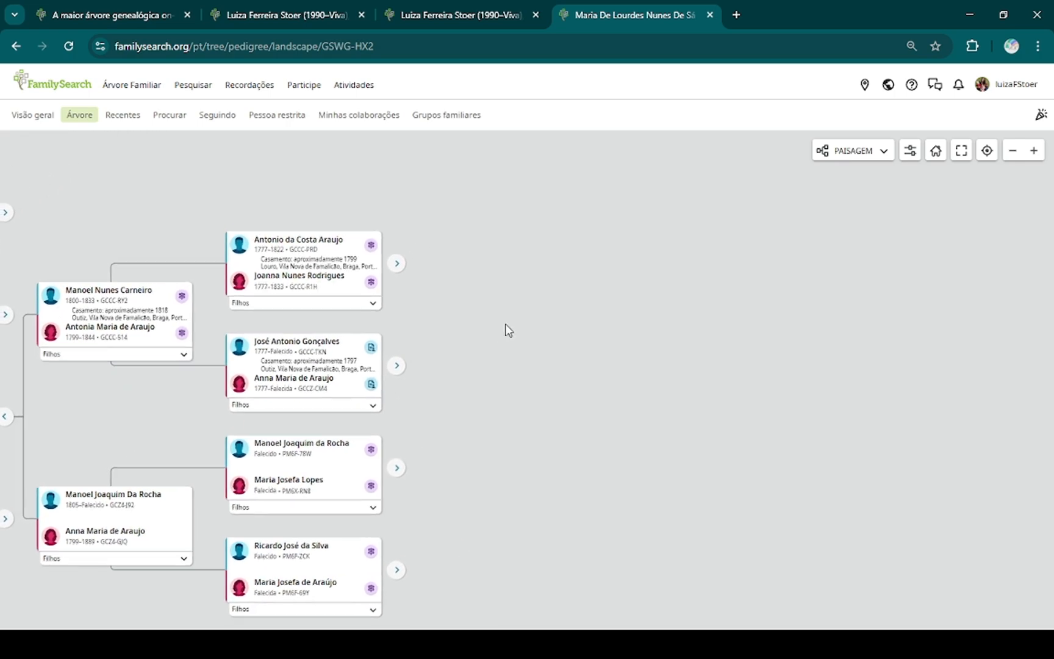
pyautogui.click(395, 266)
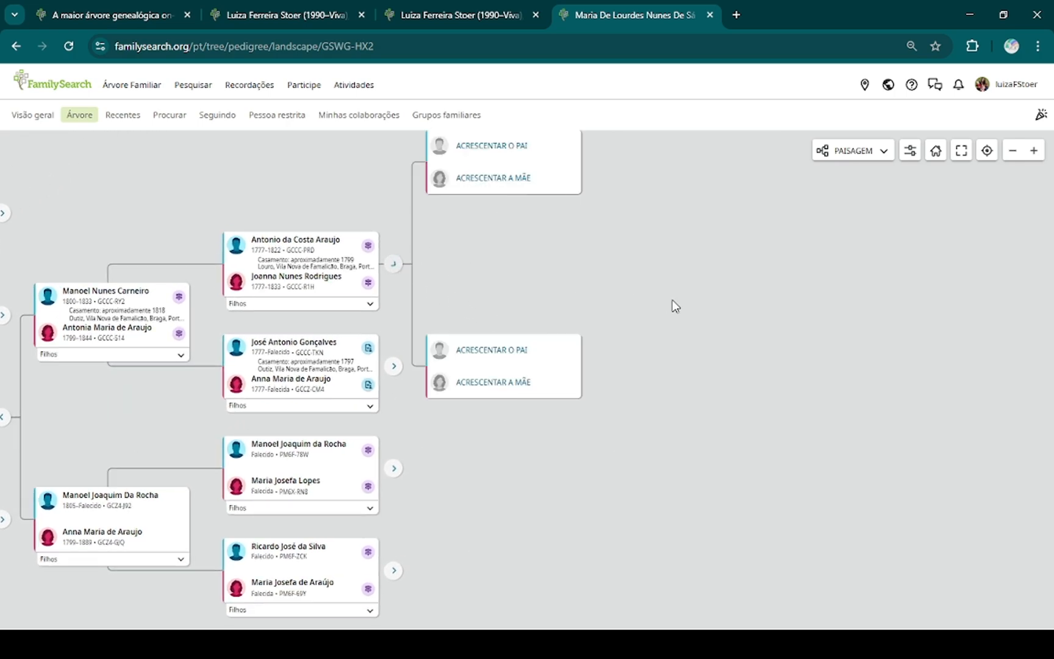
pyautogui.click(392, 366)
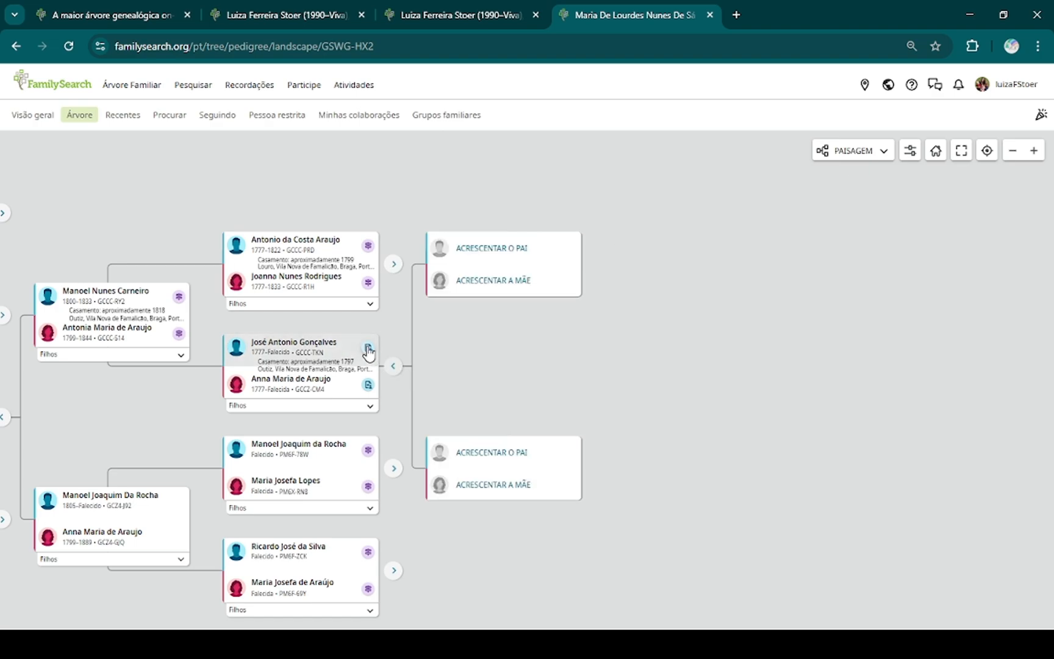
# - Attach the first suggested Braga baptism record to both spouses married about 1797 in Outiz and return to the pedigree
pyautogui.click(368, 350)
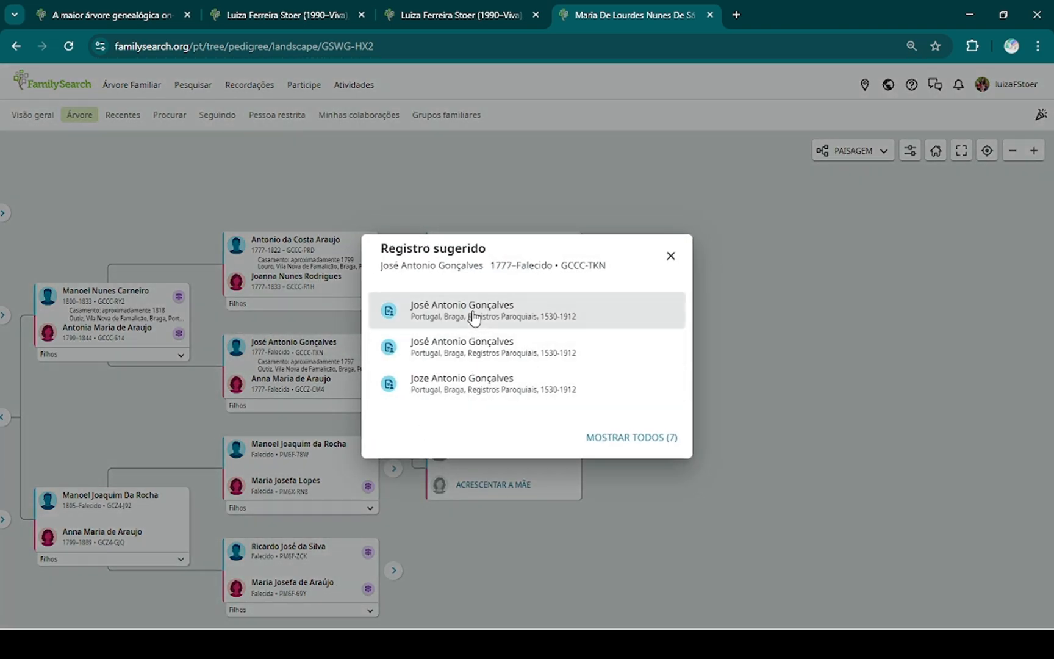
pyautogui.click(474, 316)
pyautogui.click(631, 504)
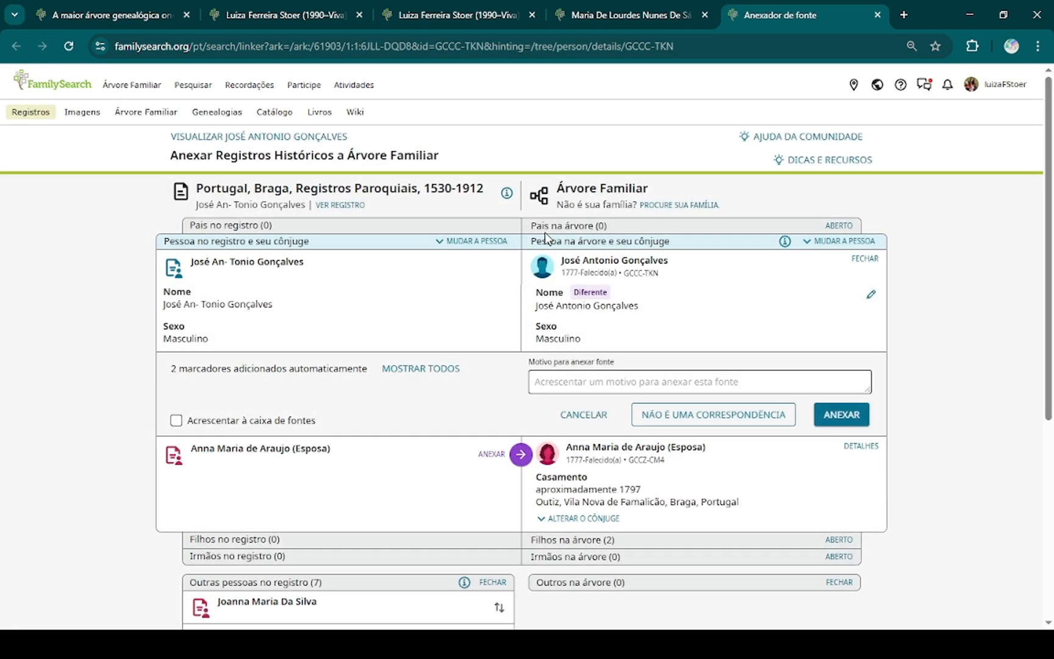
pyautogui.click(841, 414)
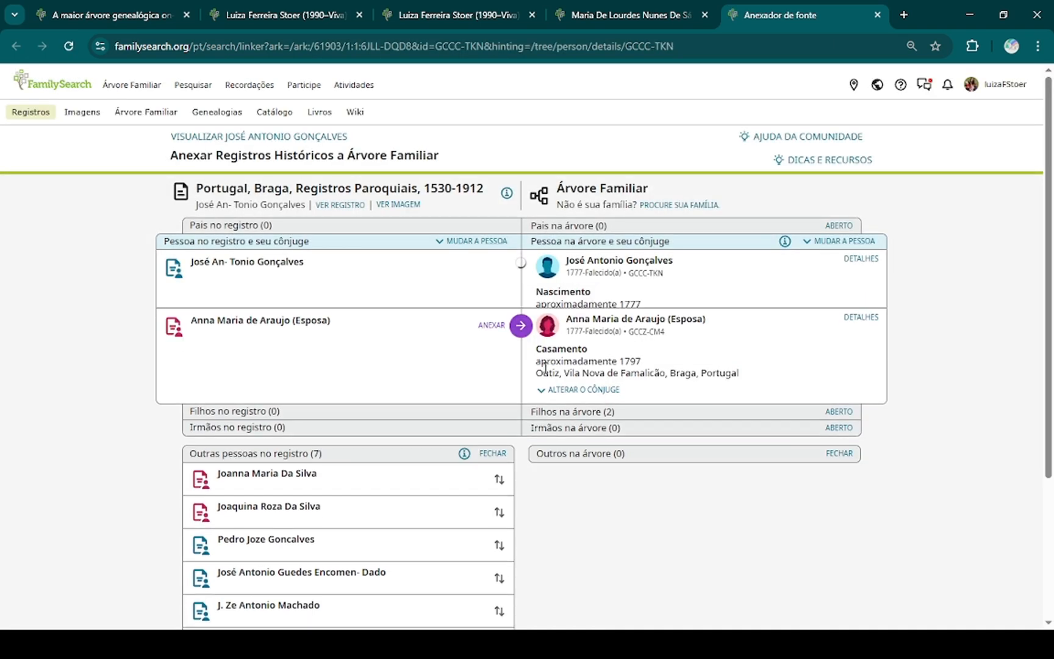
pyautogui.click(520, 303)
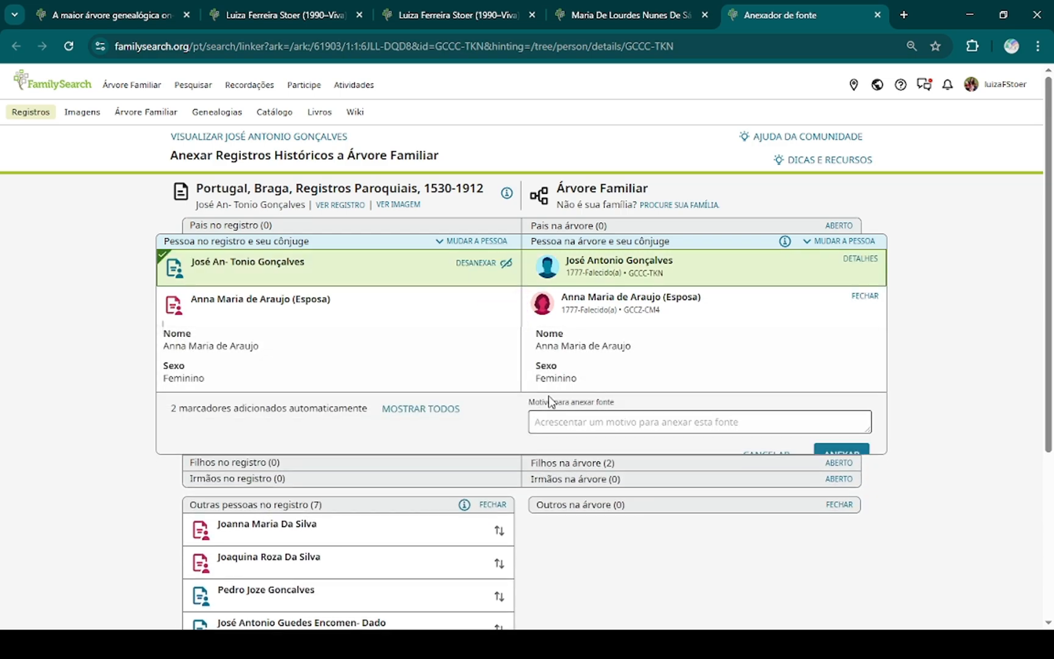
pyautogui.click(836, 454)
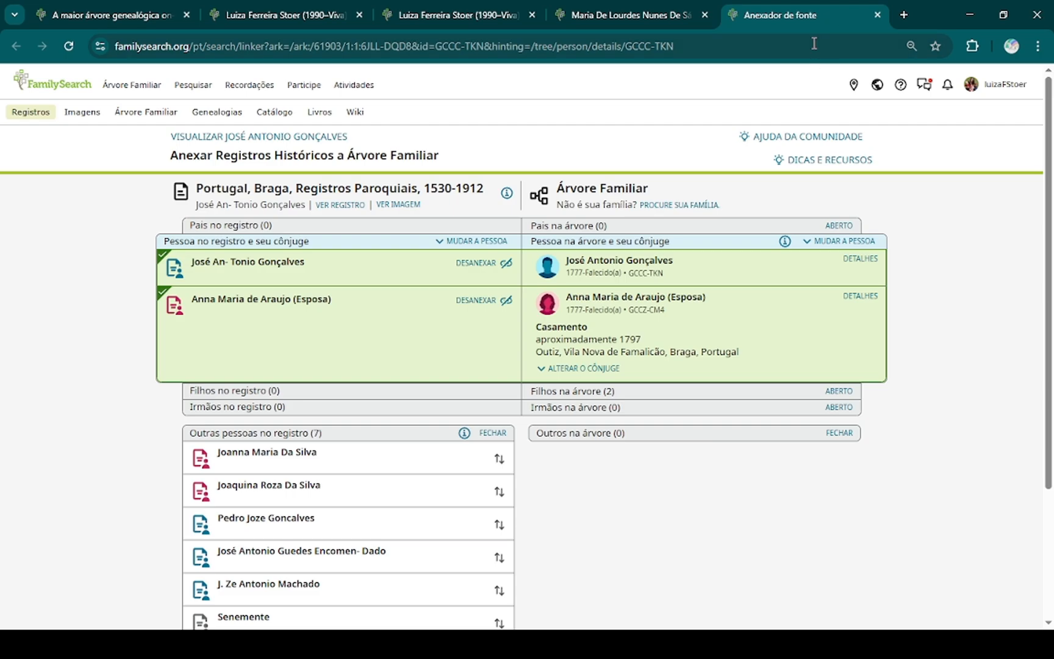
pyautogui.click(874, 16)
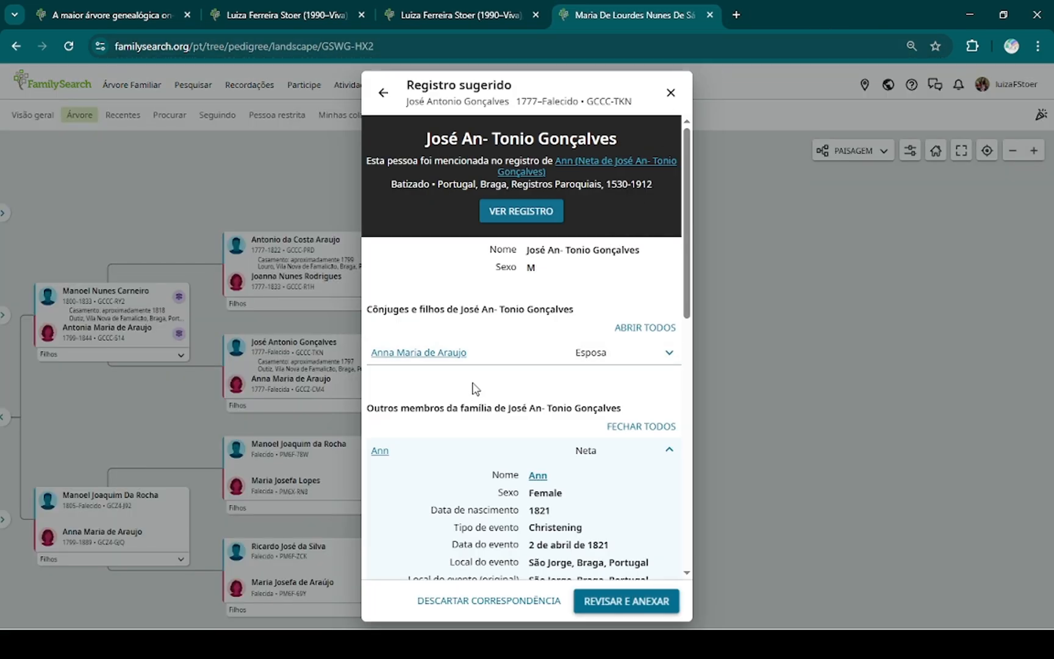
pyautogui.click(823, 338)
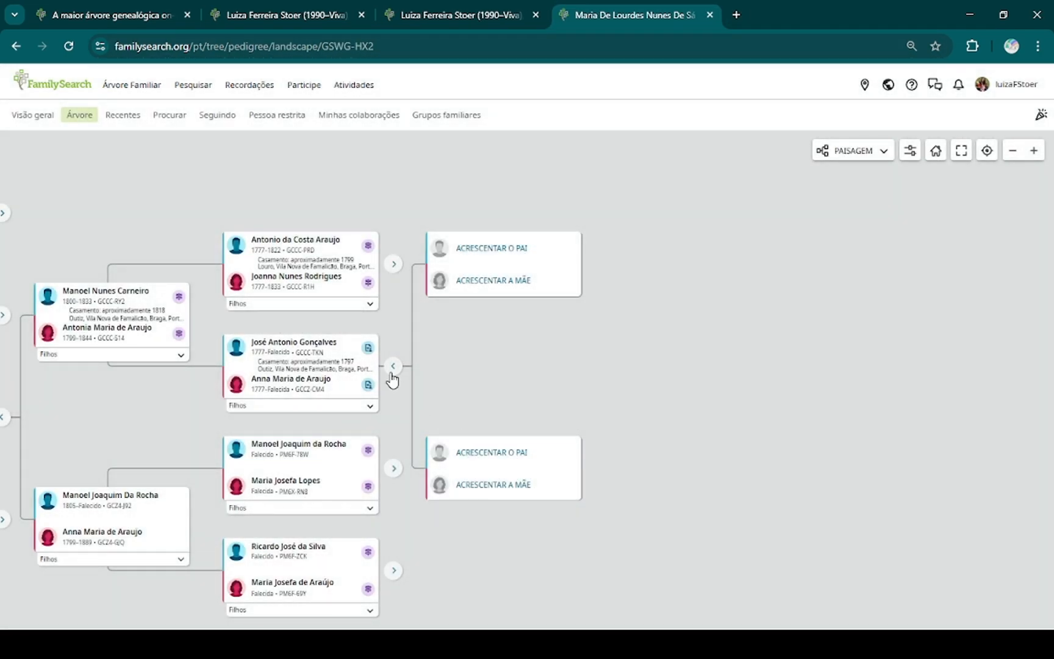
# - Open the next suggested record of the Outiz husband born about 1777 for review and attachment
pyautogui.click(394, 368)
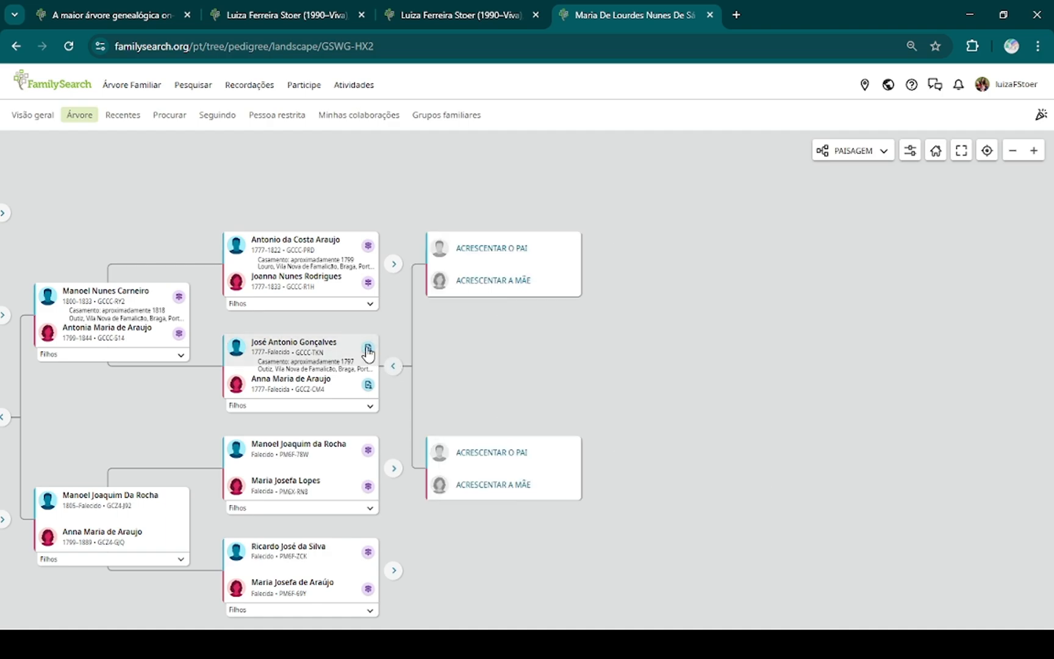
pyautogui.click(367, 348)
pyautogui.click(558, 311)
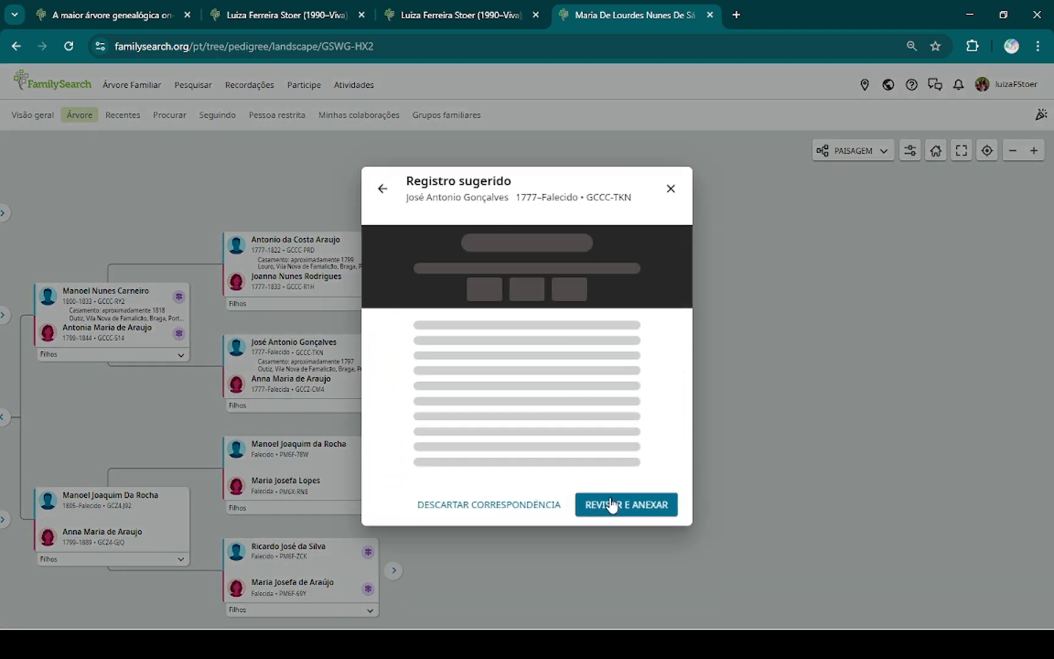
pyautogui.click(609, 501)
# - Switch to the other open pedigree and bring the couple married on 18 de outubro de 1798 in Curitiba into view
pyautogui.click(470, 24)
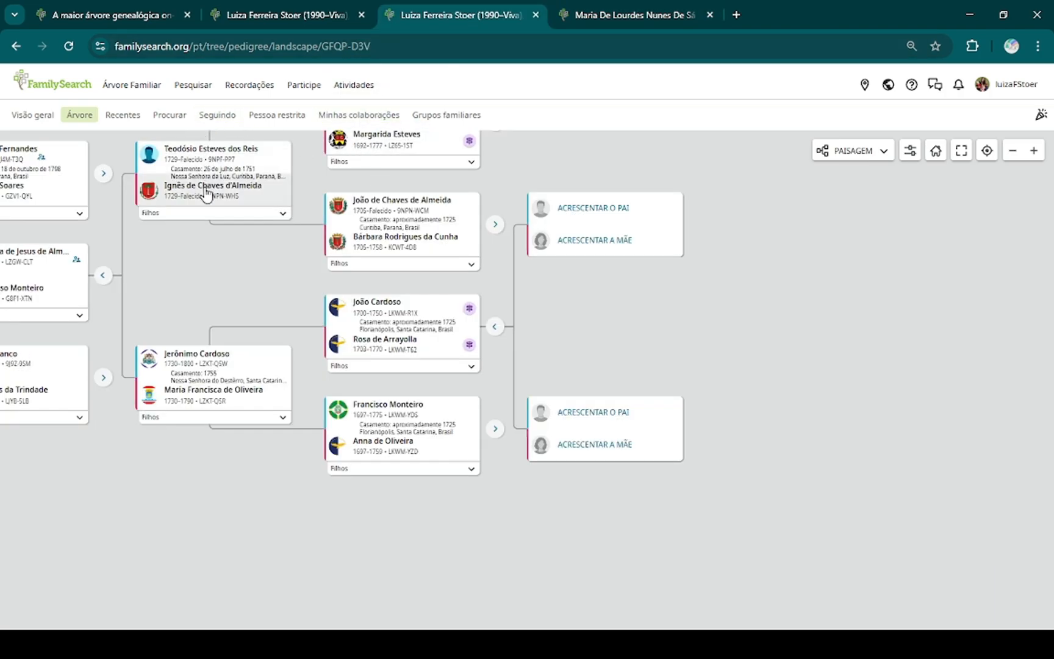
pyautogui.moveTo(207, 292); pyautogui.dragTo(296, 321)
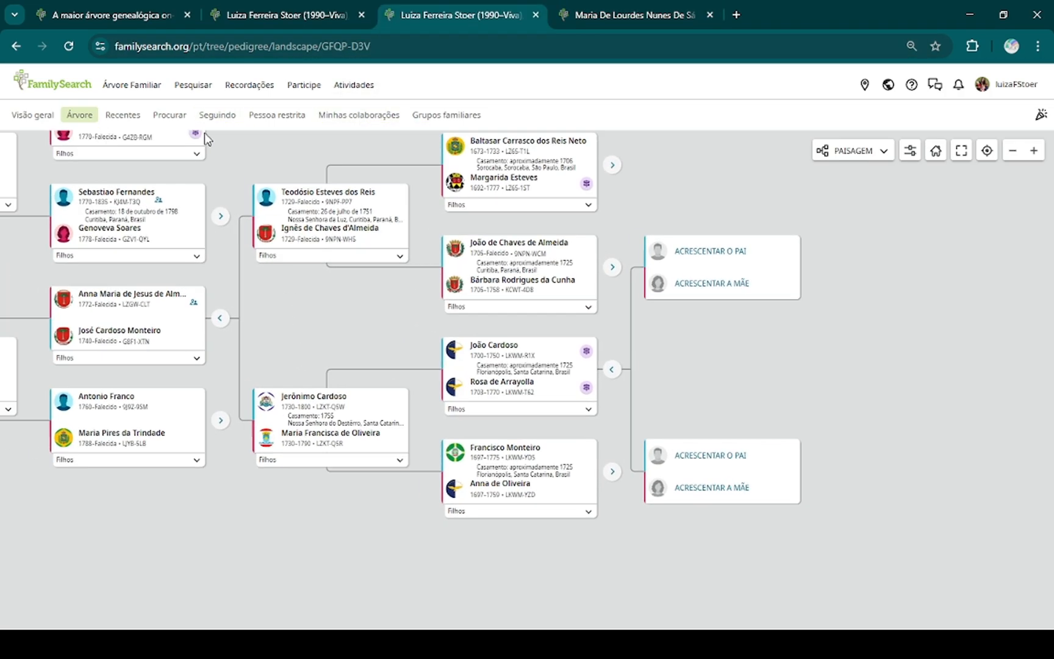